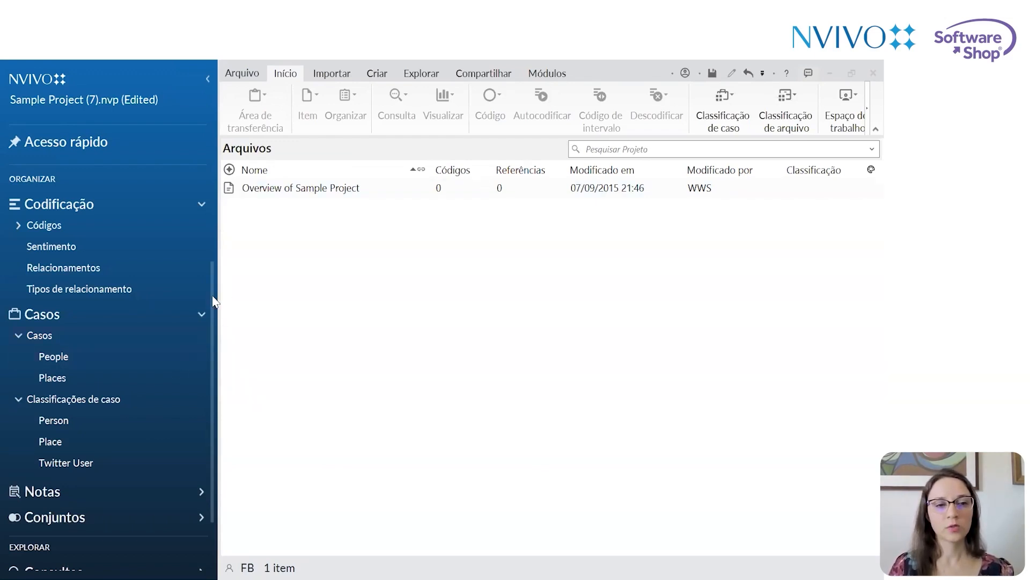
Collapse the Codificação section of the project tree and keep Casos expanded
{"action": "left_click", "coordinate": [201, 316]}
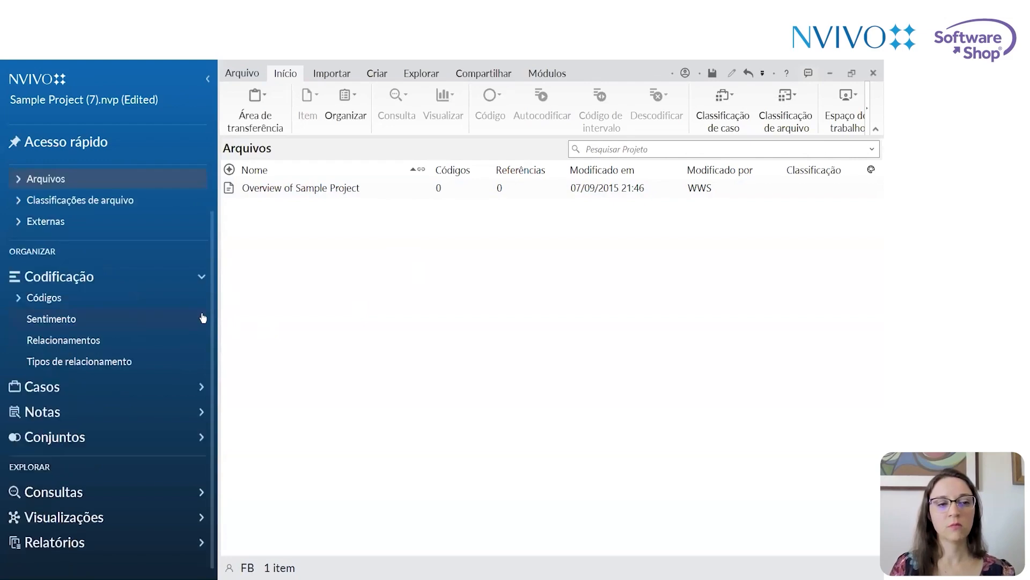
{"action": "left_click", "coordinate": [202, 276]}
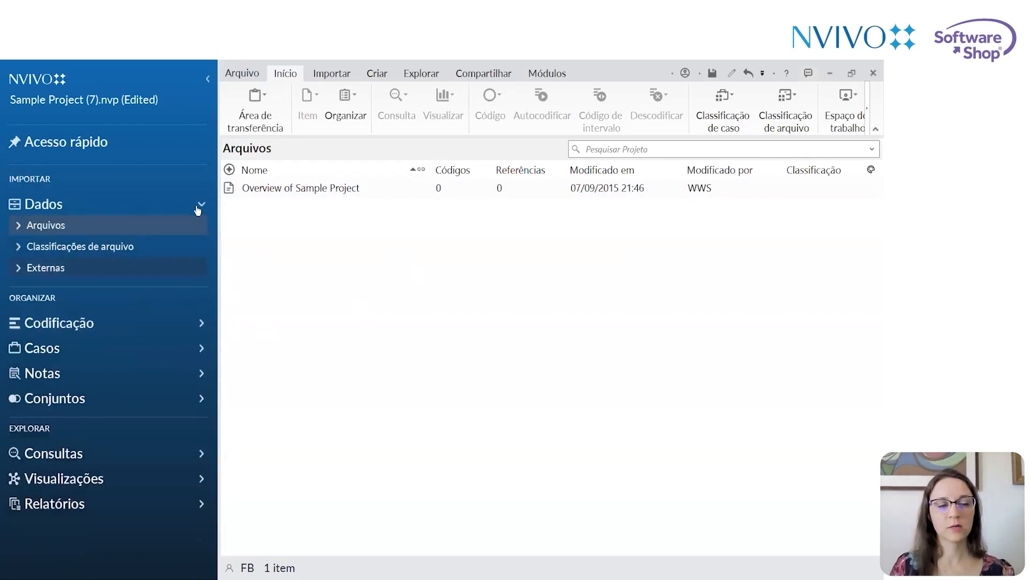
{"action": "left_click", "coordinate": [202, 348]}
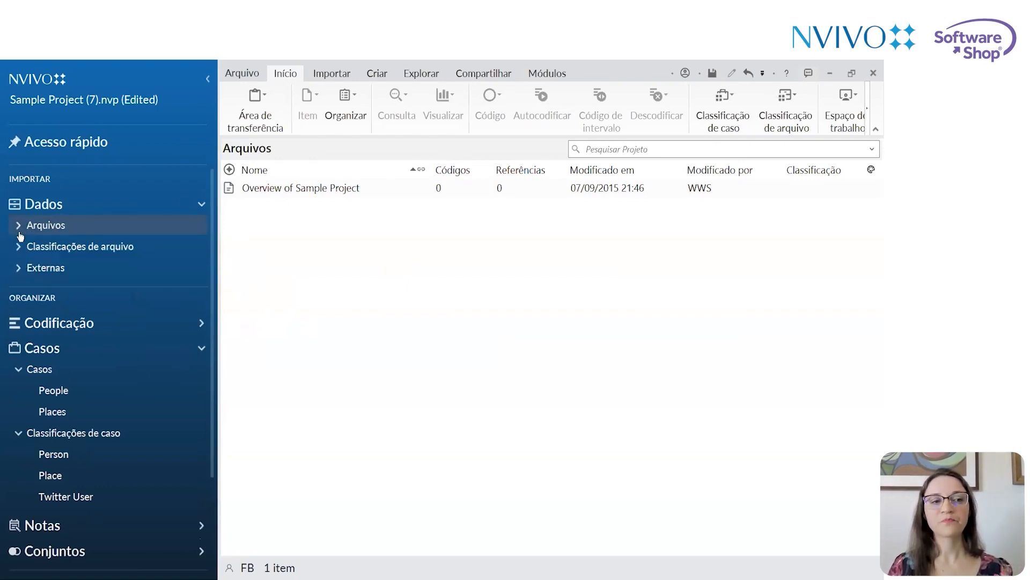
Expand the Arquivos folder under Dados and check the commands available for it, without choosing any
{"action": "left_click", "coordinate": [19, 230]}
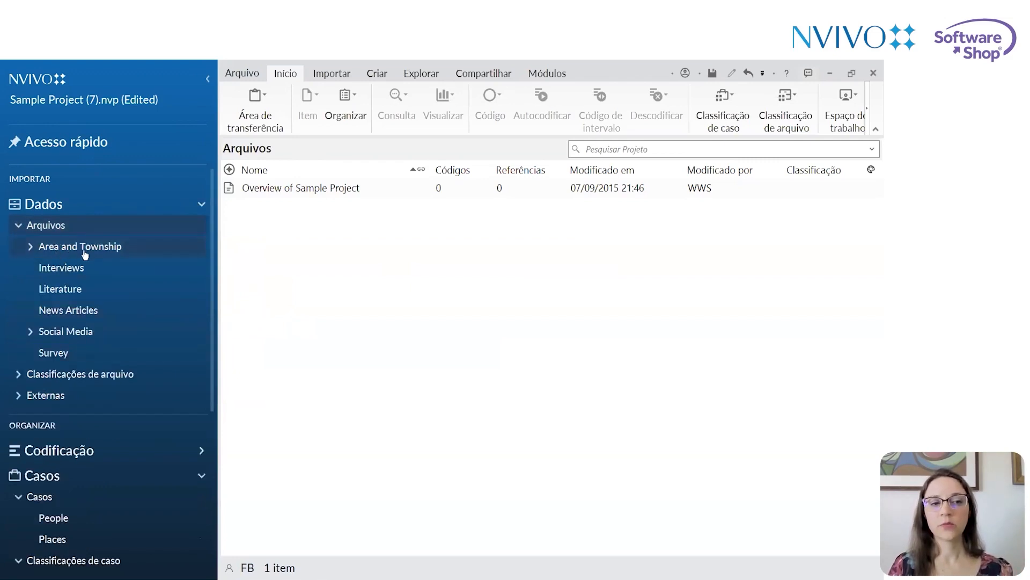
{"action": "right_click", "coordinate": [56, 229]}
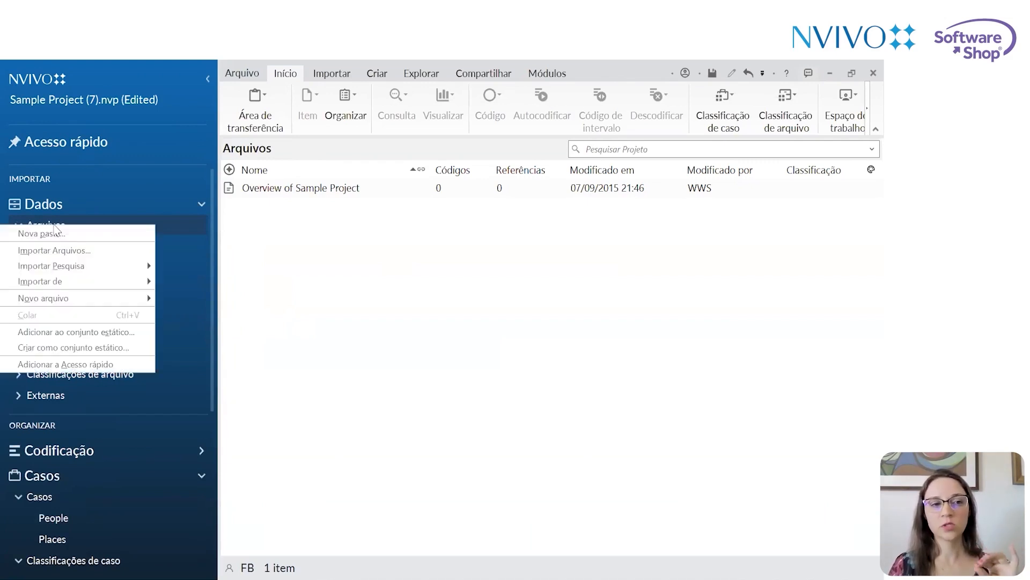
{"action": "left_click", "coordinate": [169, 227]}
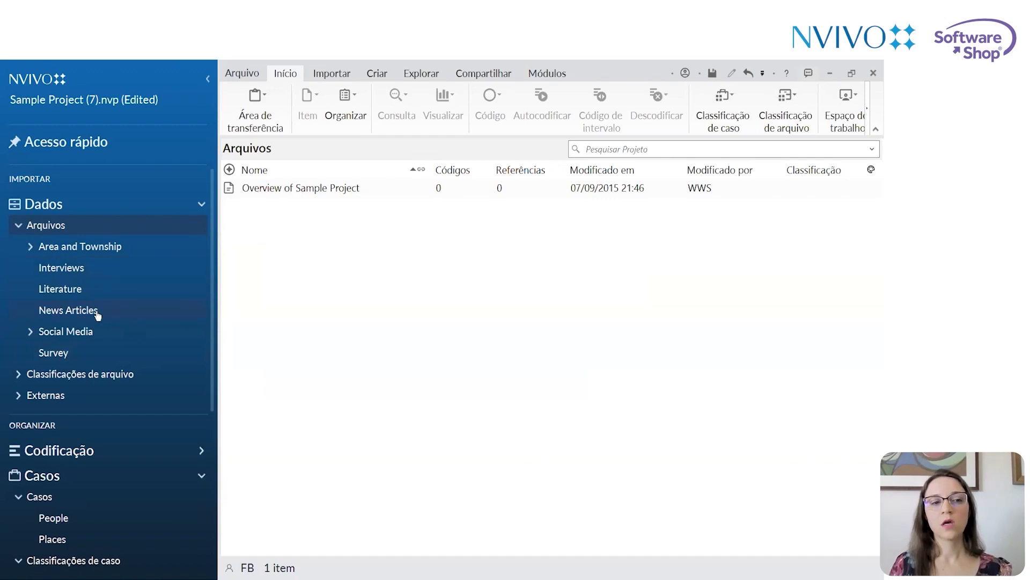
Browse the Interviews and Literature file folders, return to Interviews, and save the project
{"action": "left_click", "coordinate": [74, 271]}
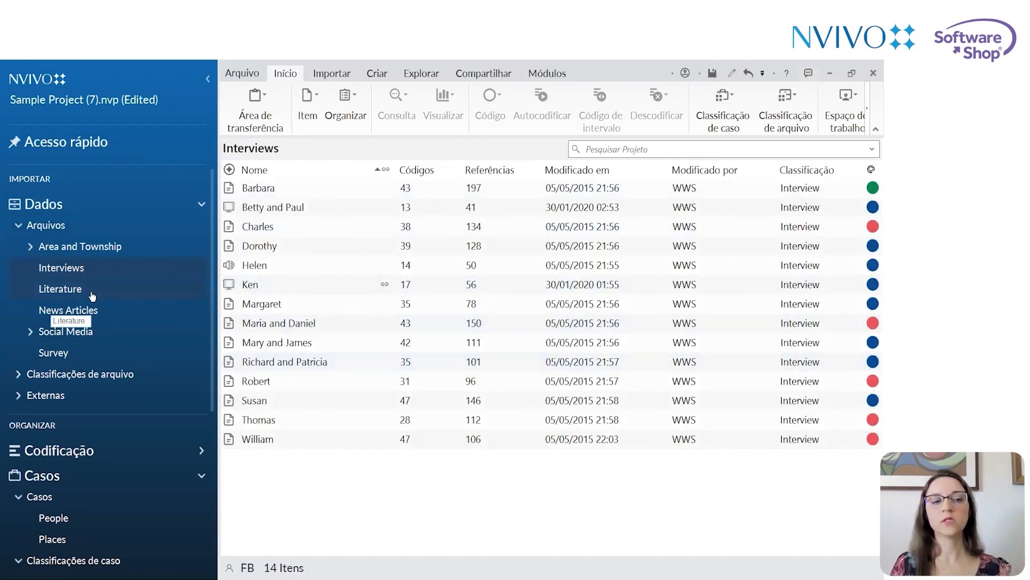
{"action": "left_click", "coordinate": [91, 292]}
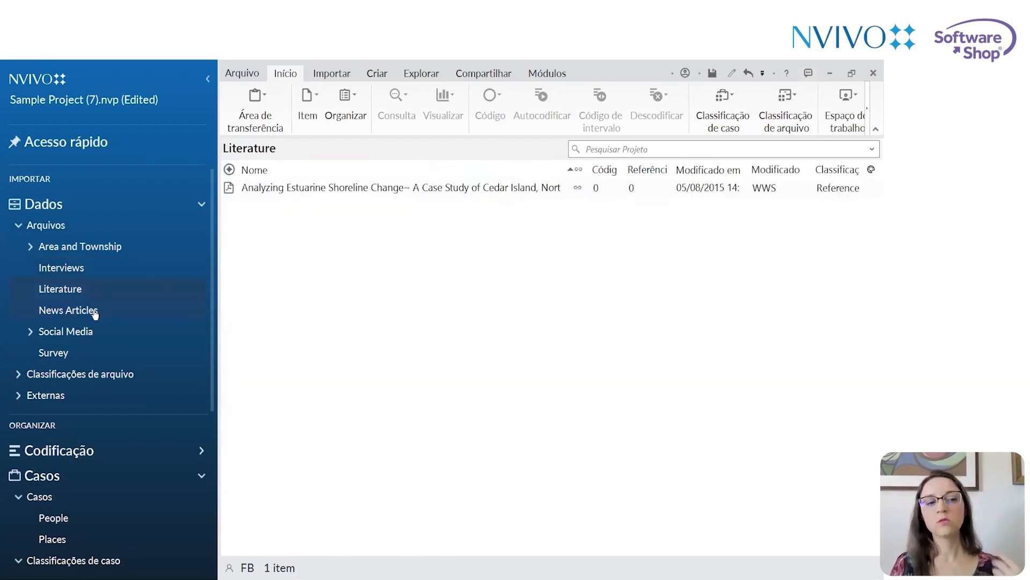
{"action": "left_click", "coordinate": [96, 272]}
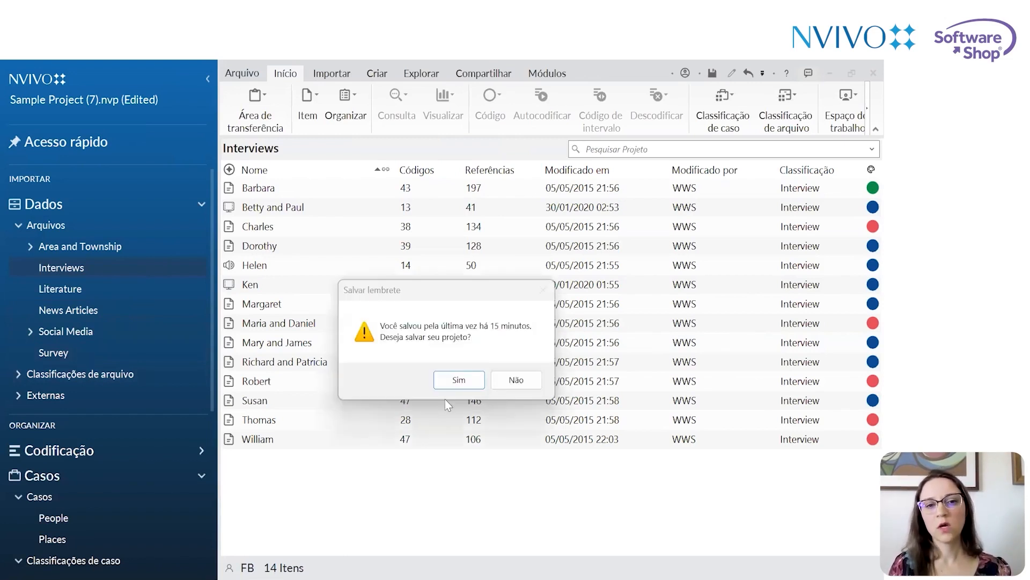
{"action": "left_click", "coordinate": [459, 379]}
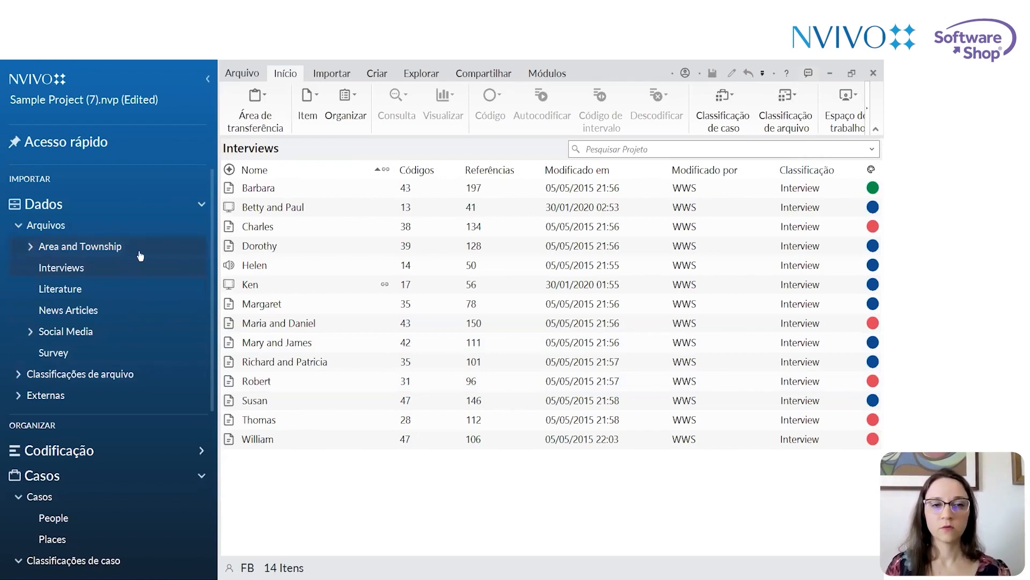
Open the third interview transcript in the Interviews folder, read through its questions and answers, and close it
{"action": "double_click", "coordinate": [267, 227]}
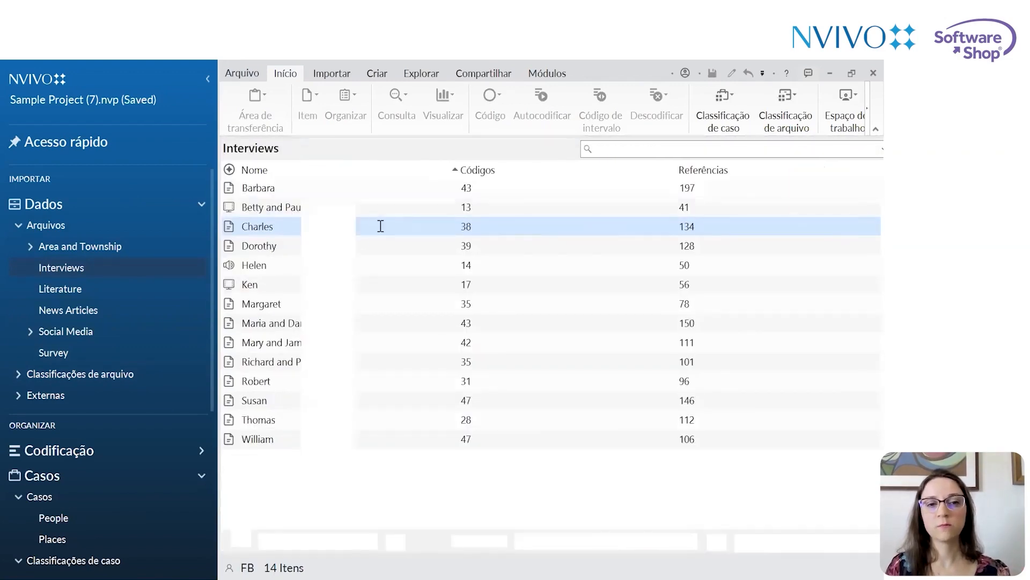
{"action": "scroll", "coordinate": [387, 242], "scroll_direction": "down", "scroll_amount": 3}
{"action": "scroll", "coordinate": [387, 243], "scroll_direction": "down", "scroll_amount": 6}
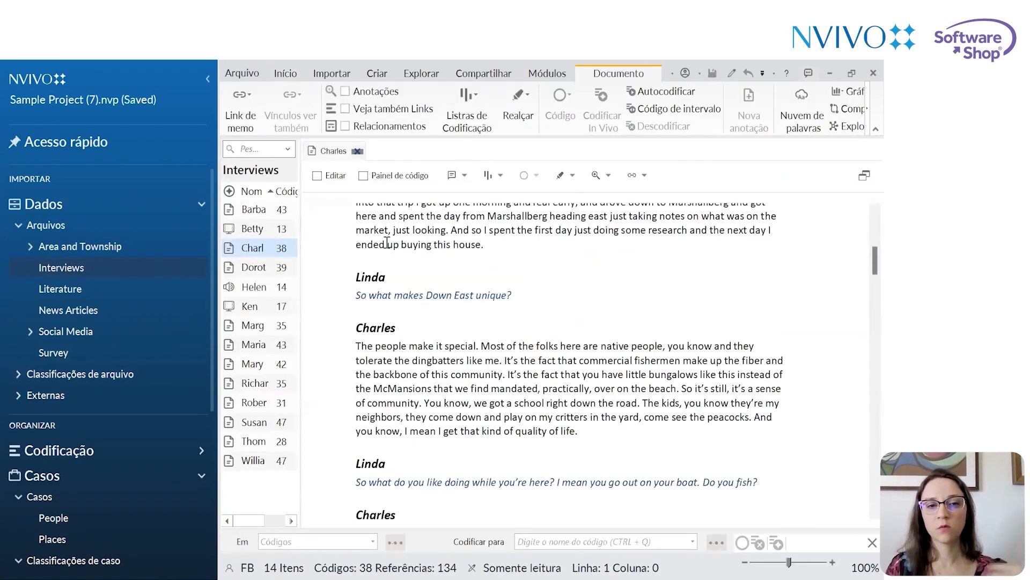
{"action": "scroll", "coordinate": [387, 243], "scroll_direction": "down", "scroll_amount": 15}
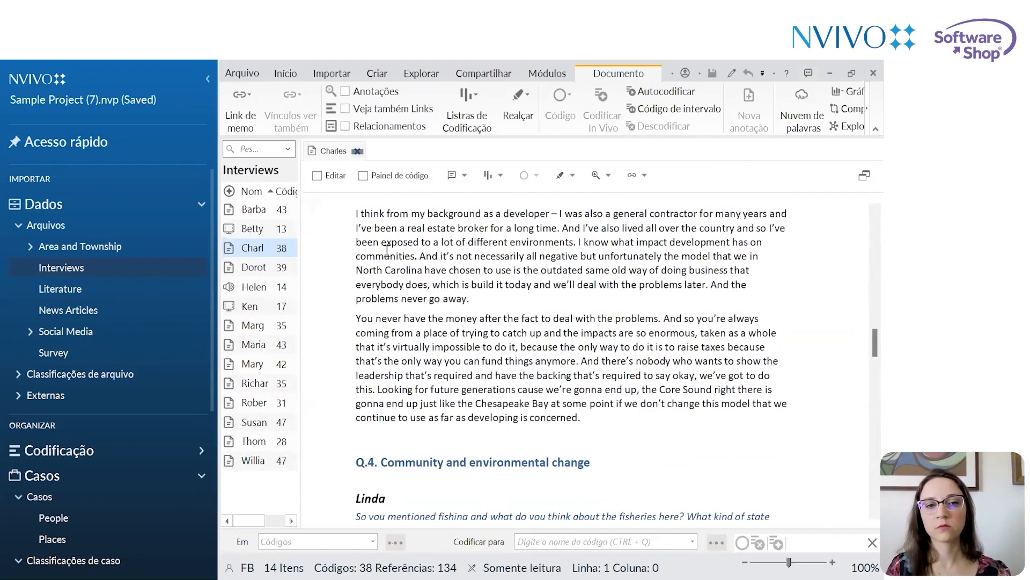
{"action": "scroll", "coordinate": [365, 204], "scroll_direction": "down", "scroll_amount": 8}
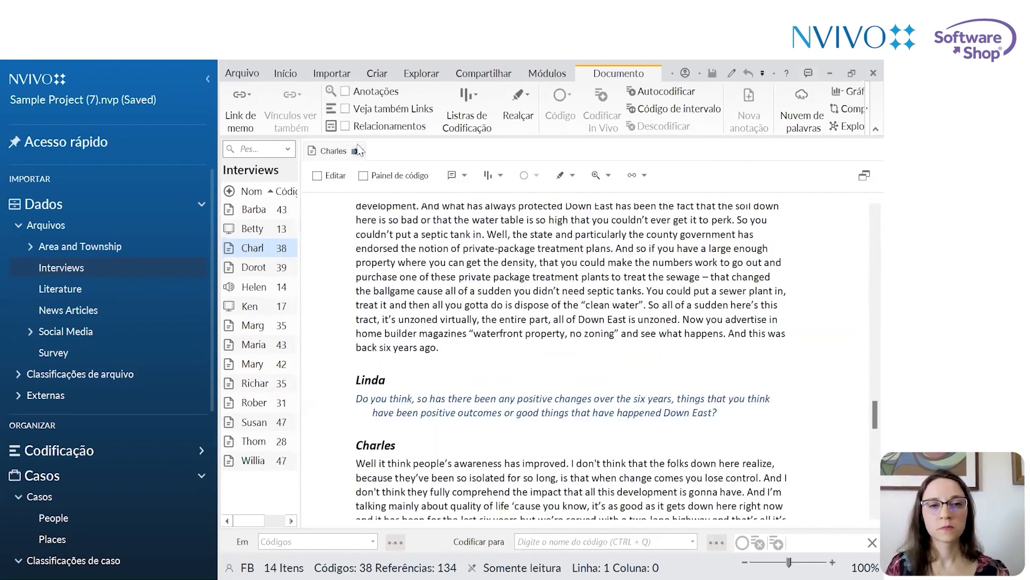
{"action": "left_click", "coordinate": [357, 152]}
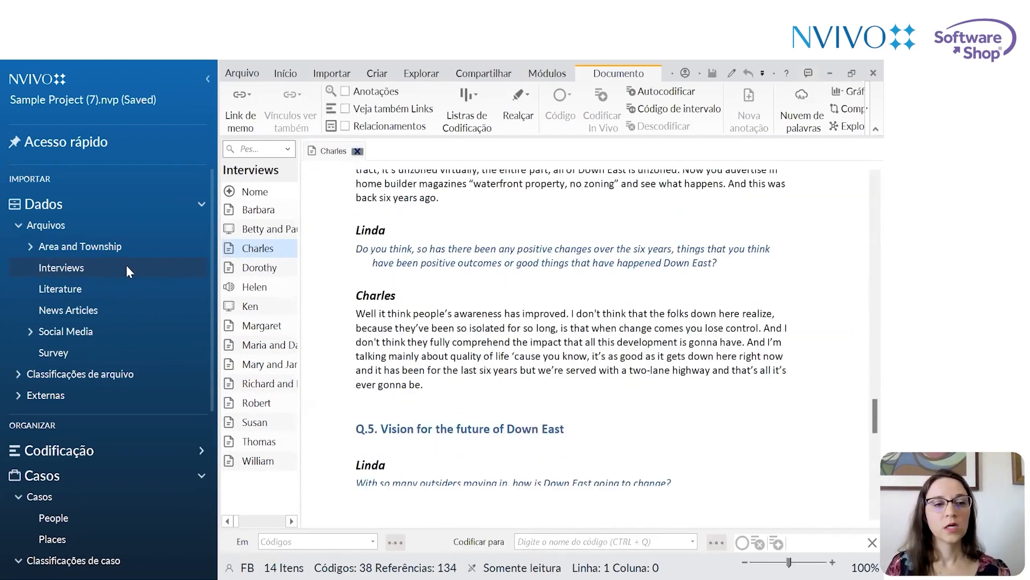
Show the subfolders of Area and Township, and collapse the whole Arquivos folder
{"action": "left_click", "coordinate": [30, 247]}
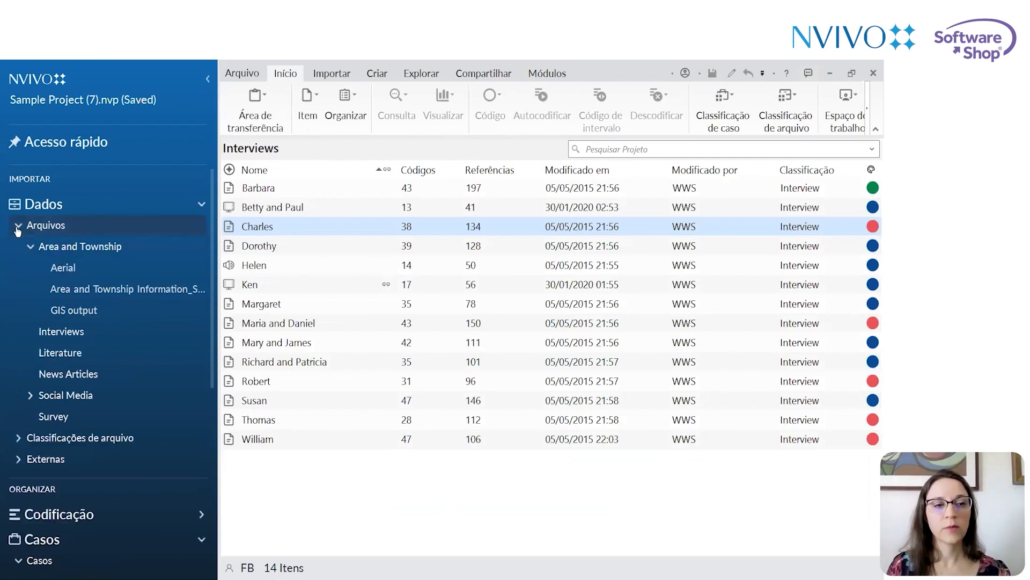
{"action": "left_click", "coordinate": [21, 227]}
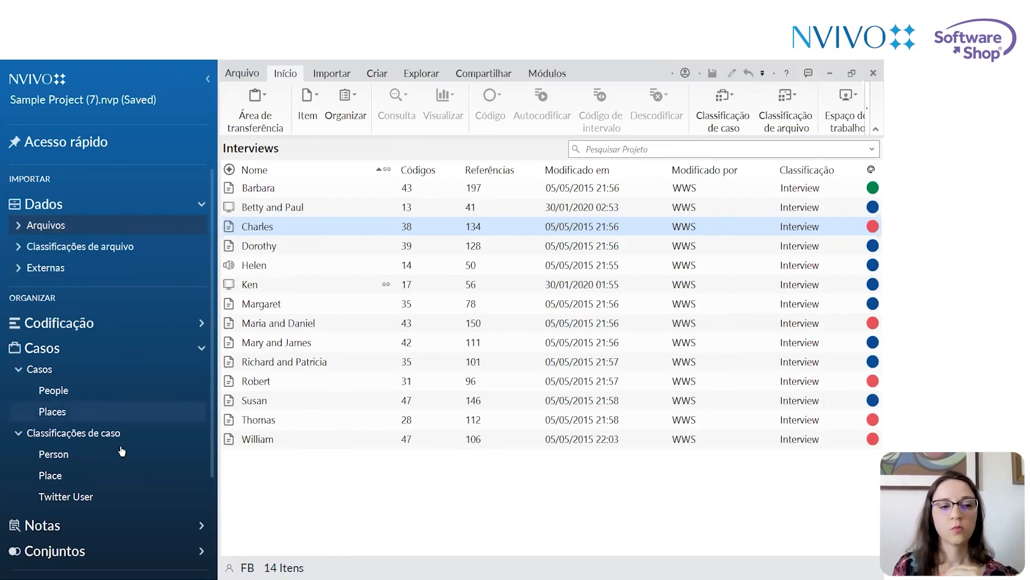
Show the Casos overview and list the cases in its People folder
{"action": "left_click", "coordinate": [102, 370]}
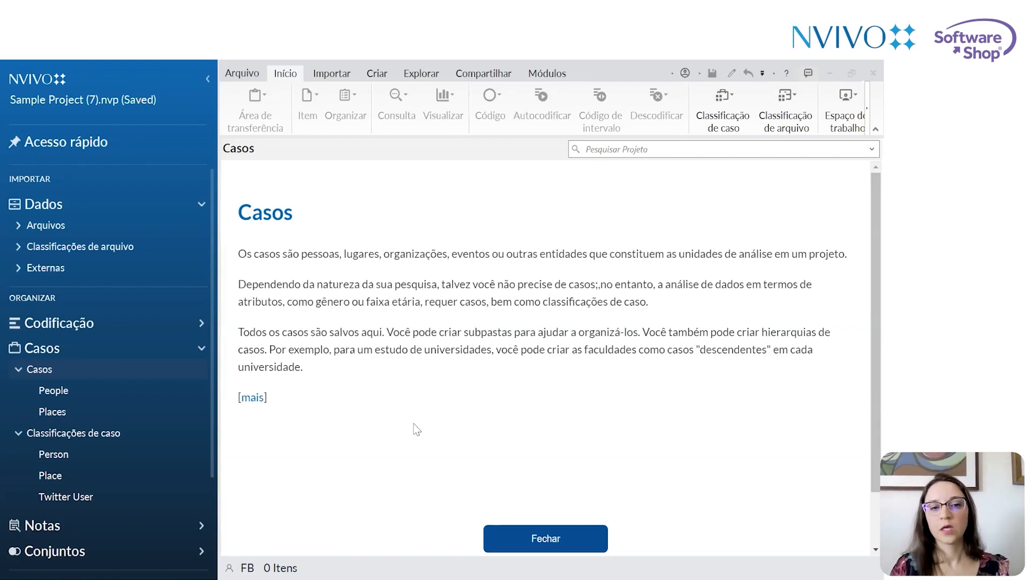
{"action": "left_click", "coordinate": [61, 391]}
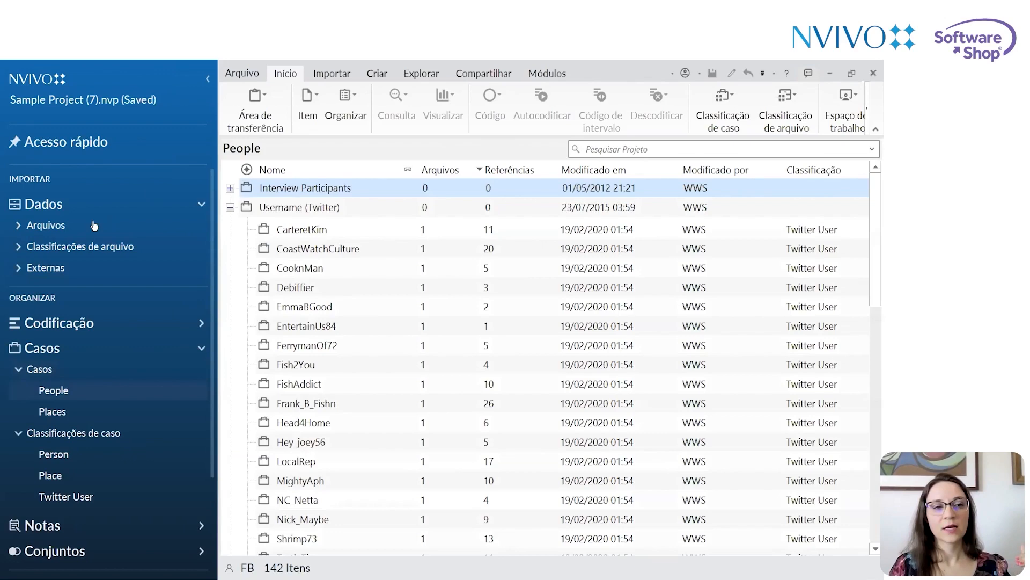
Compare the files in the Interviews folder with the cases under Interview Participants in People
{"action": "left_click", "coordinate": [19, 227]}
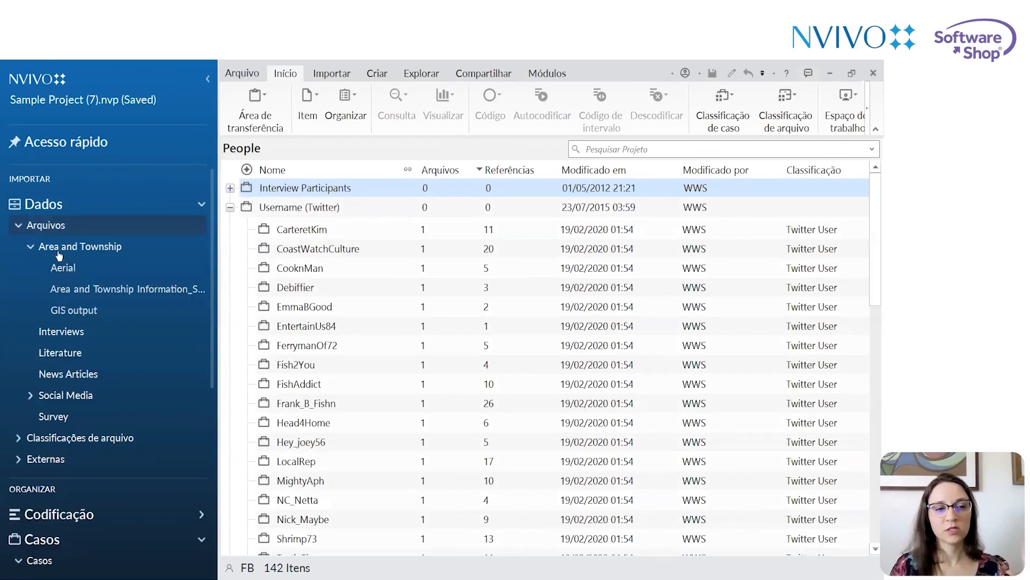
{"action": "left_click", "coordinate": [51, 268]}
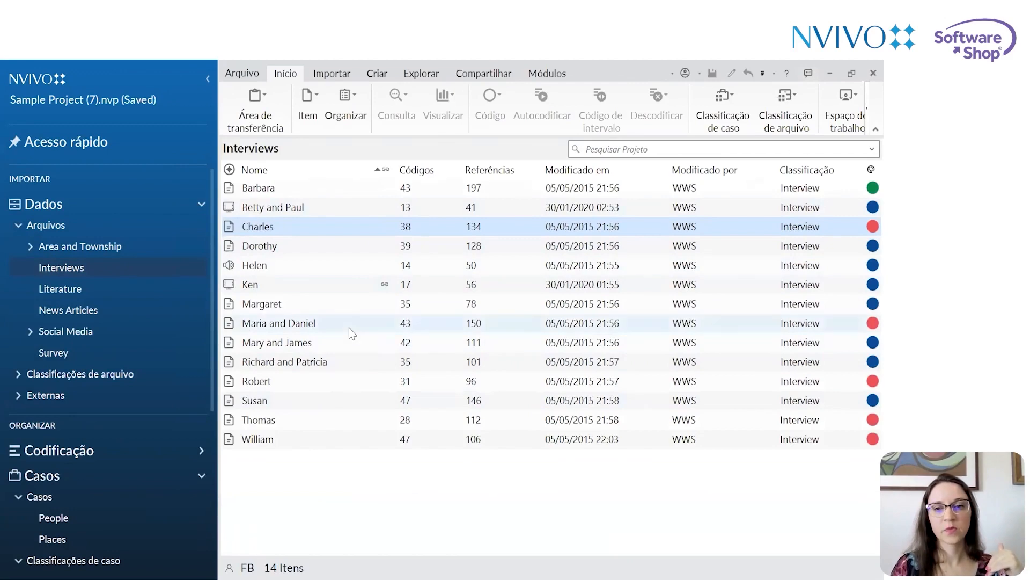
{"action": "left_click", "coordinate": [72, 519]}
{"action": "left_click", "coordinate": [230, 207]}
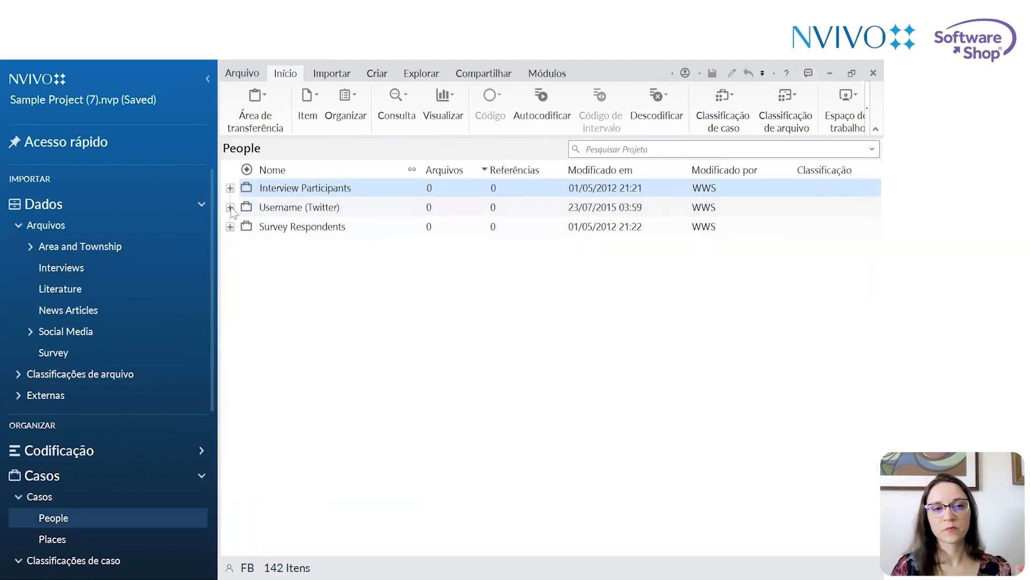
{"action": "left_click", "coordinate": [230, 188]}
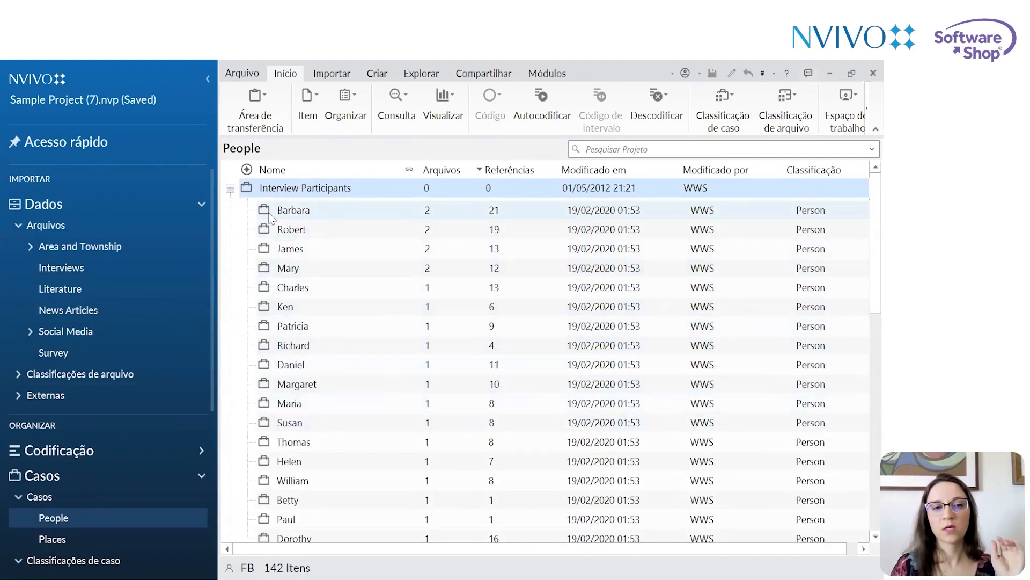
Open the first case under Interview Participants, read through its coded references, and close it
{"action": "left_click", "coordinate": [300, 213]}
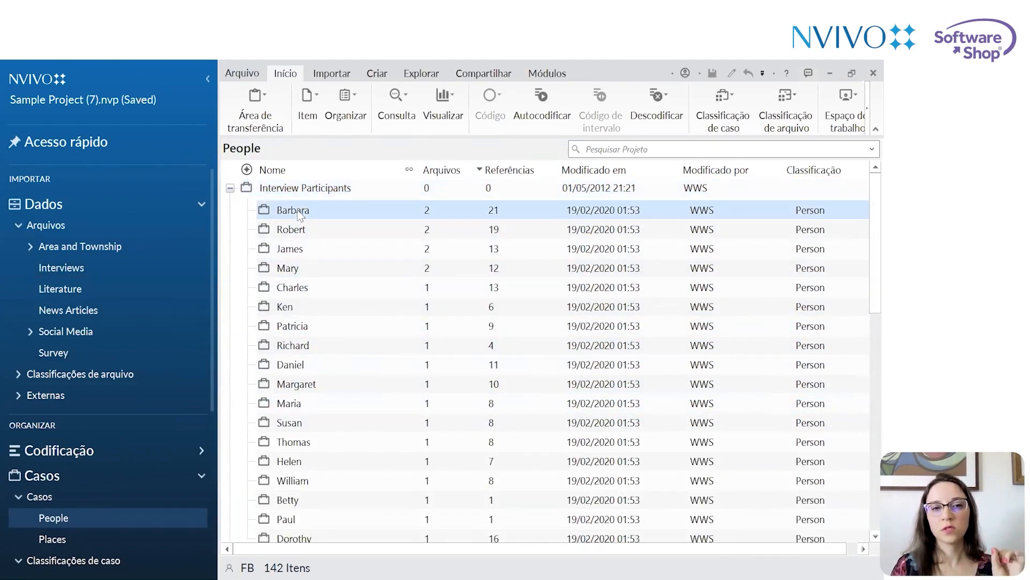
{"action": "double_click", "coordinate": [300, 214]}
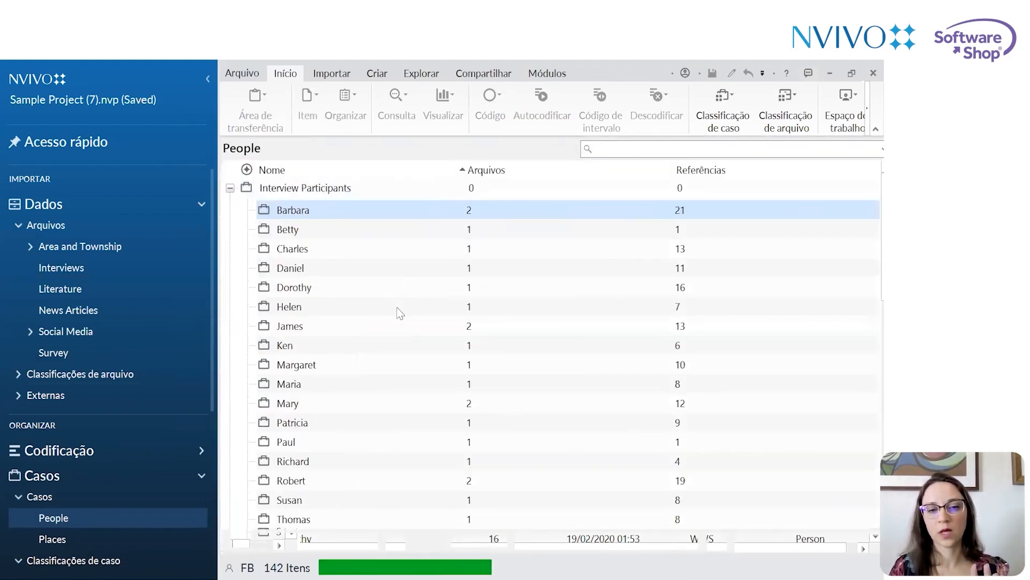
{"action": "scroll", "coordinate": [405, 297], "scroll_direction": "down", "scroll_amount": 5}
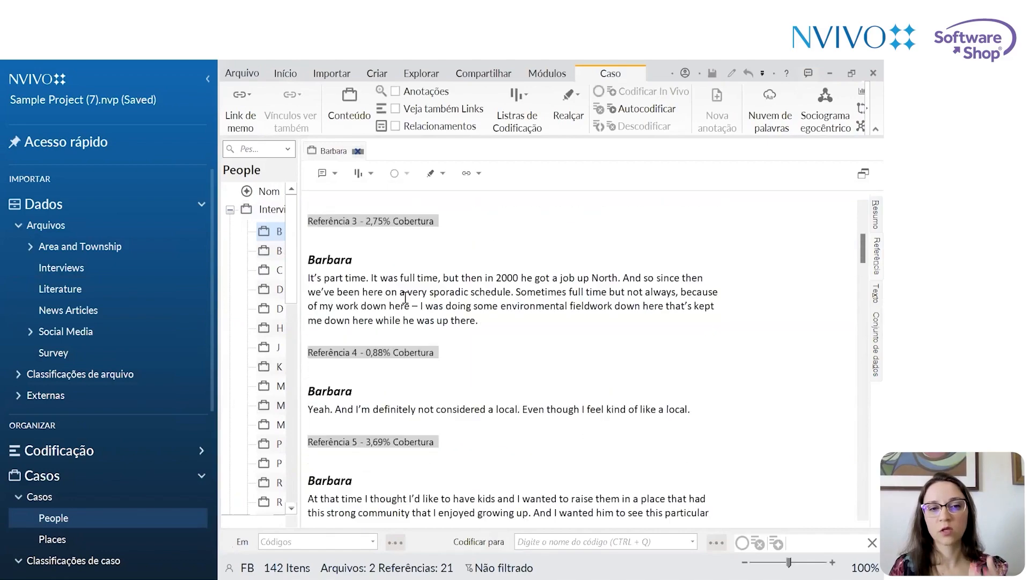
{"action": "scroll", "coordinate": [406, 297], "scroll_direction": "down", "scroll_amount": 10}
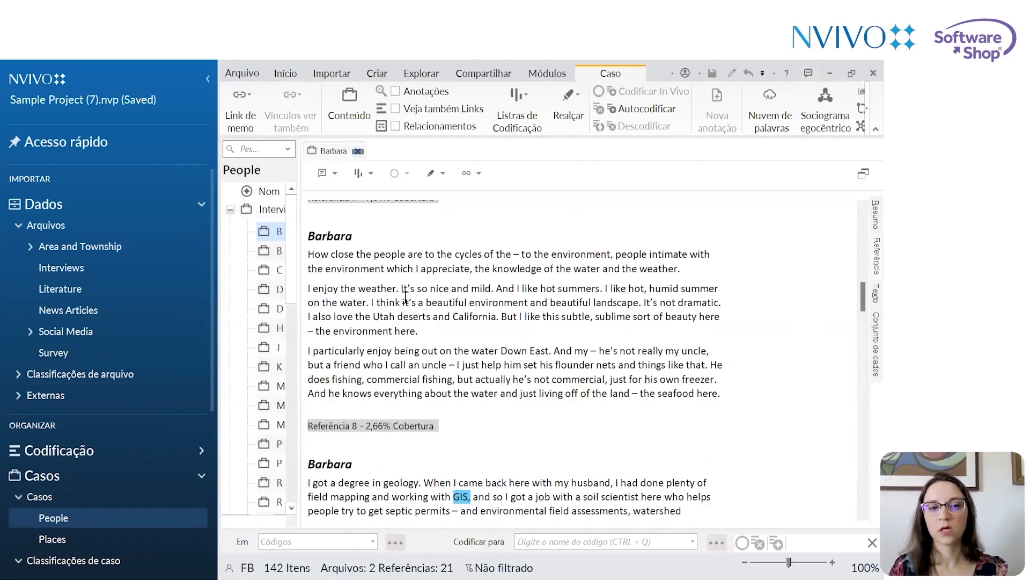
{"action": "scroll", "coordinate": [405, 297], "scroll_direction": "down", "scroll_amount": 10}
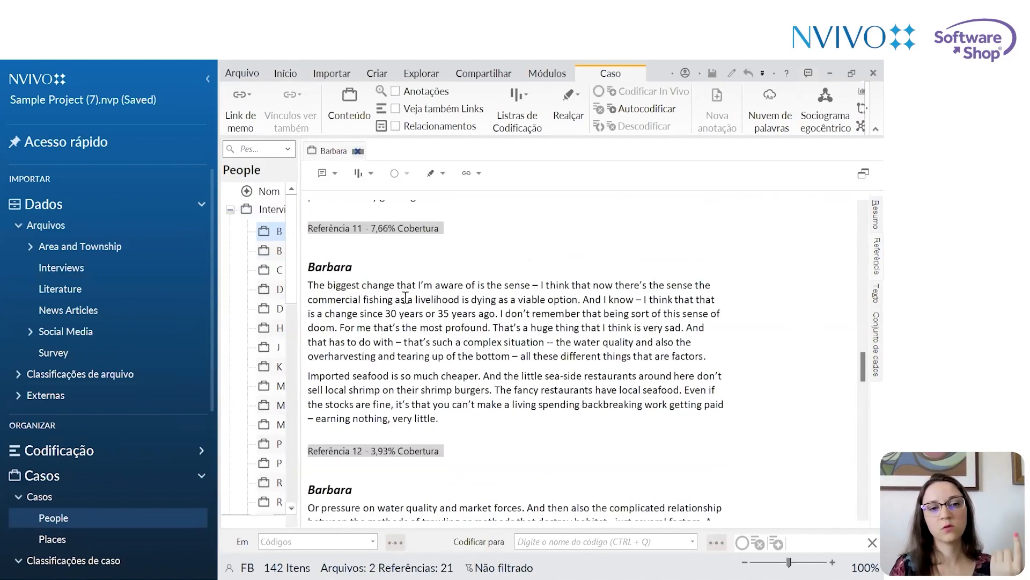
{"action": "scroll", "coordinate": [405, 296], "scroll_direction": "down", "scroll_amount": 10}
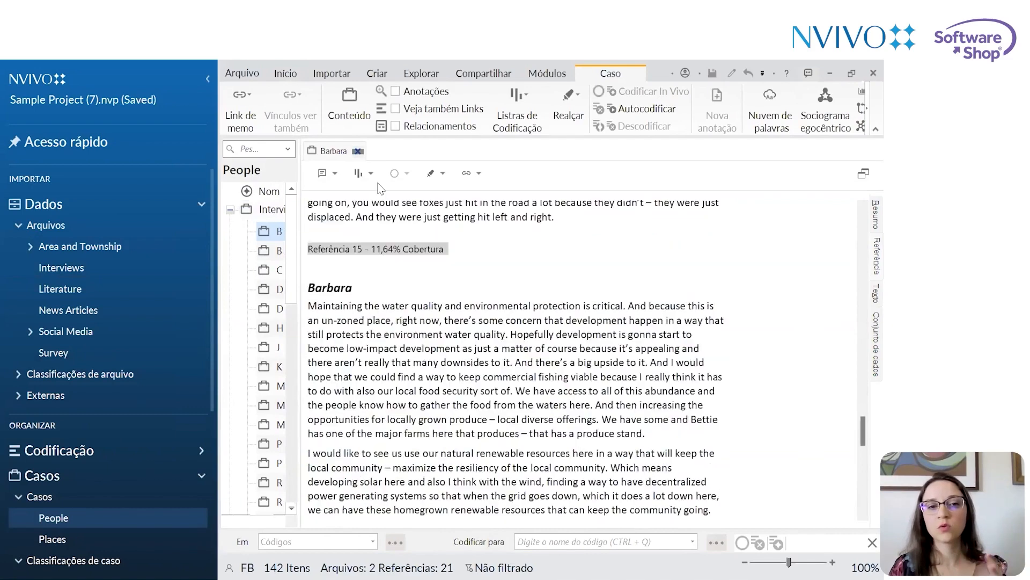
{"action": "left_click", "coordinate": [358, 151]}
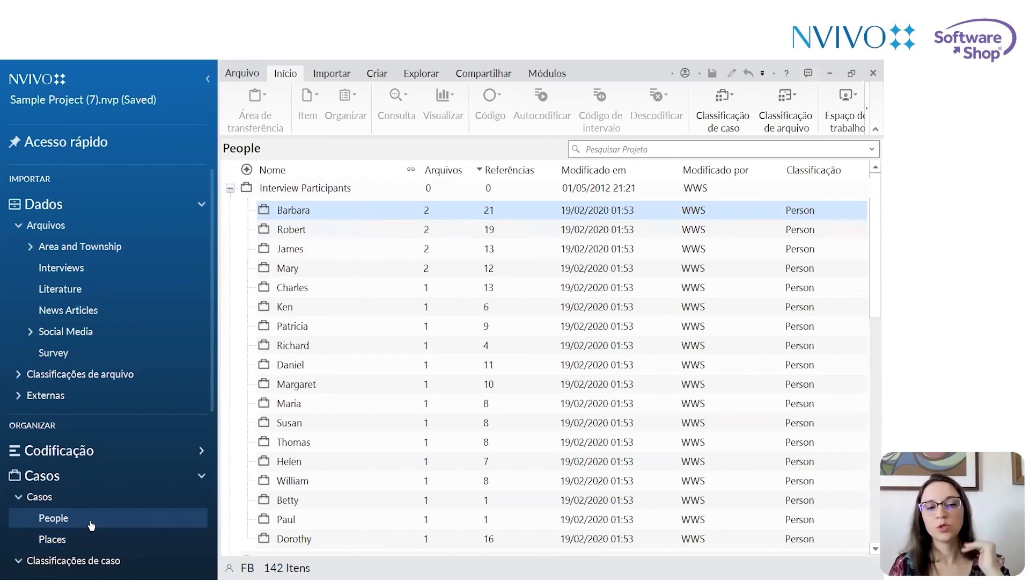
Collapse the Dados section and the Interview Participants group in the People case list
{"action": "left_click", "coordinate": [201, 209]}
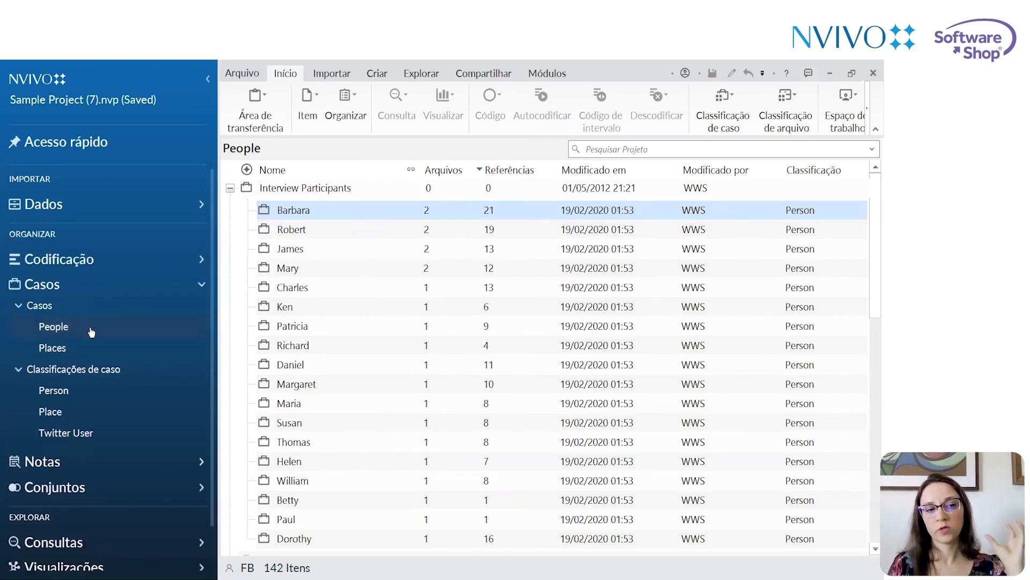
{"action": "left_click", "coordinate": [53, 327]}
{"action": "left_click", "coordinate": [230, 189]}
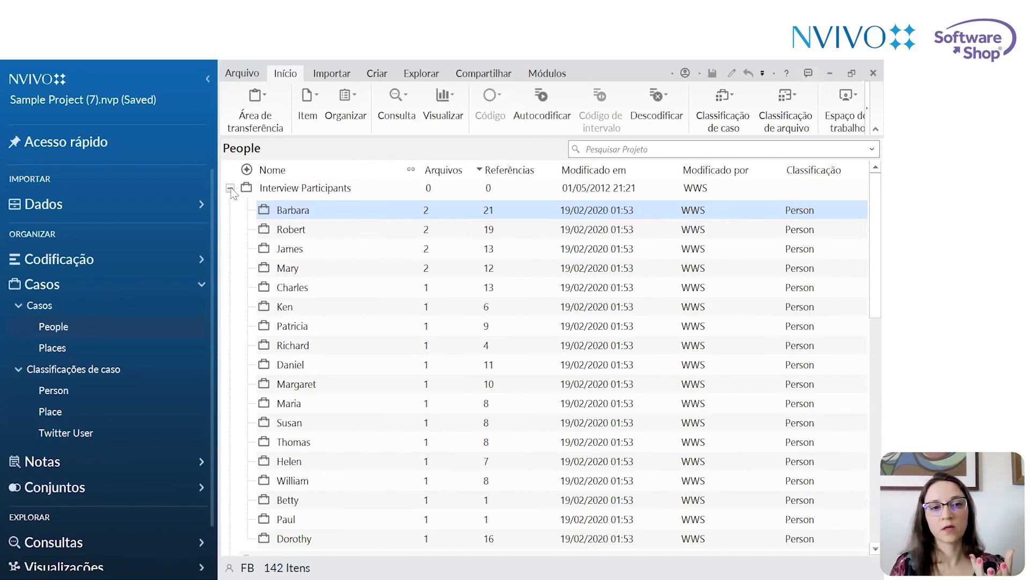
{"action": "left_click", "coordinate": [230, 189]}
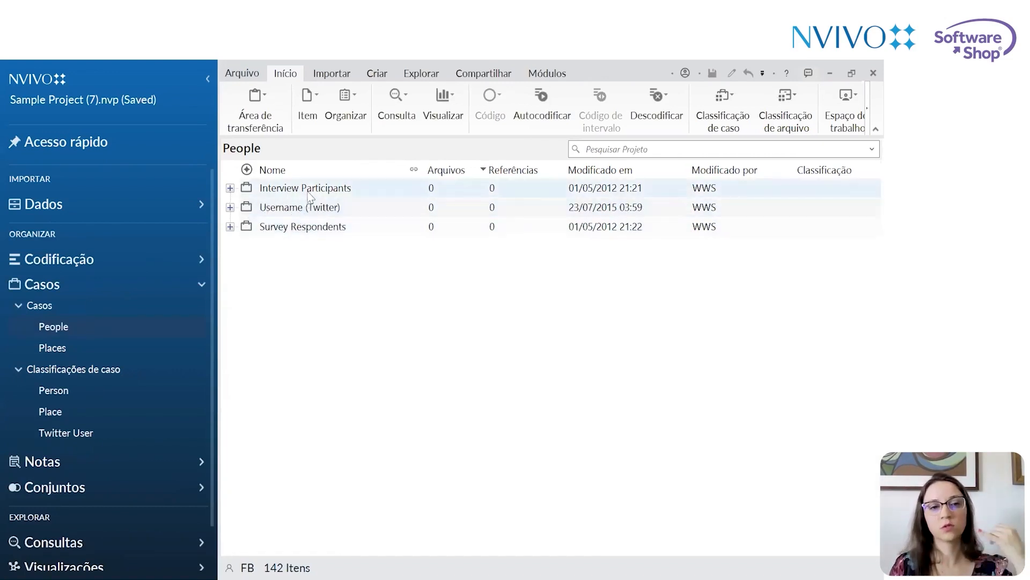
Check the Username (Twitter) and Interview Participants groups, and expand Survey Respondents to list its cases
{"action": "left_click", "coordinate": [230, 207]}
{"action": "left_click", "coordinate": [230, 187]}
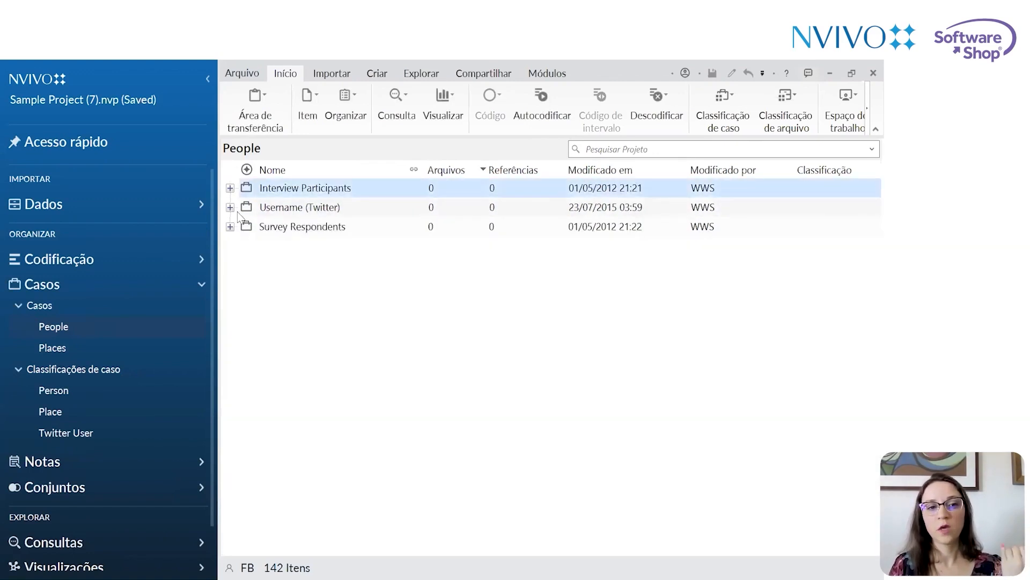
{"action": "left_click", "coordinate": [230, 228]}
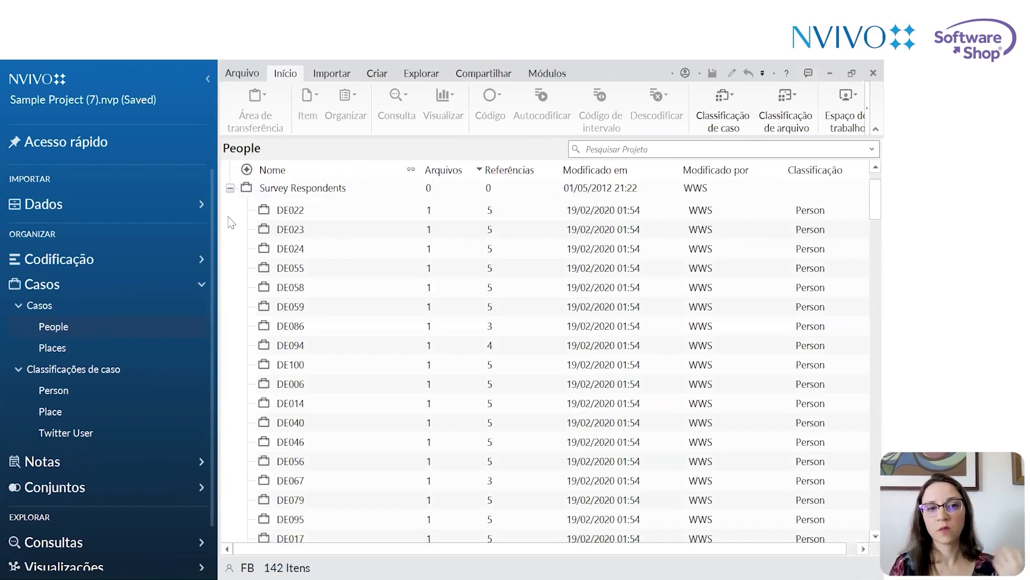
Collapse the Survey Respondents group and expand Interview Participants to look through its cases
{"action": "left_click", "coordinate": [229, 188]}
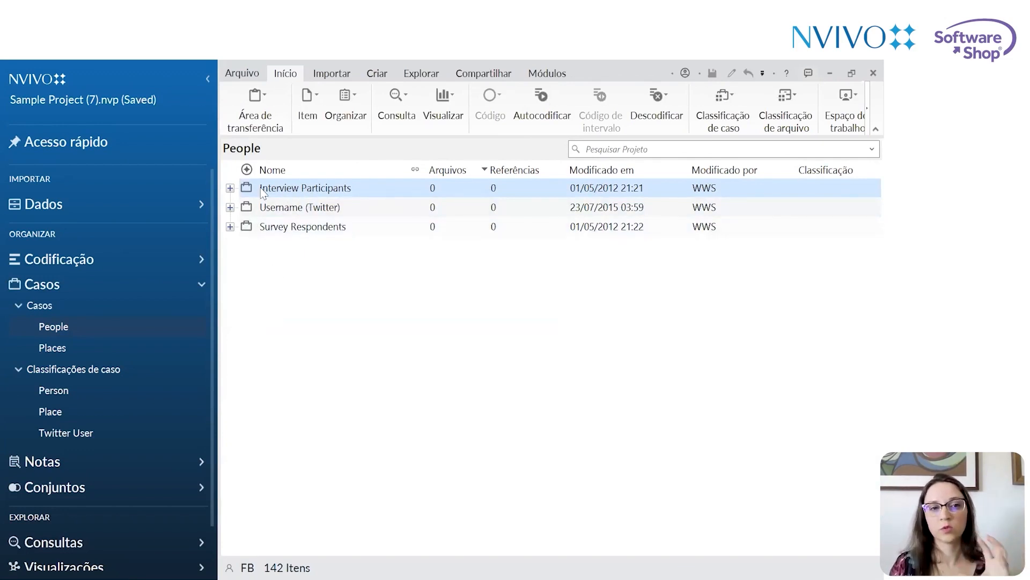
{"action": "double_click", "coordinate": [320, 192]}
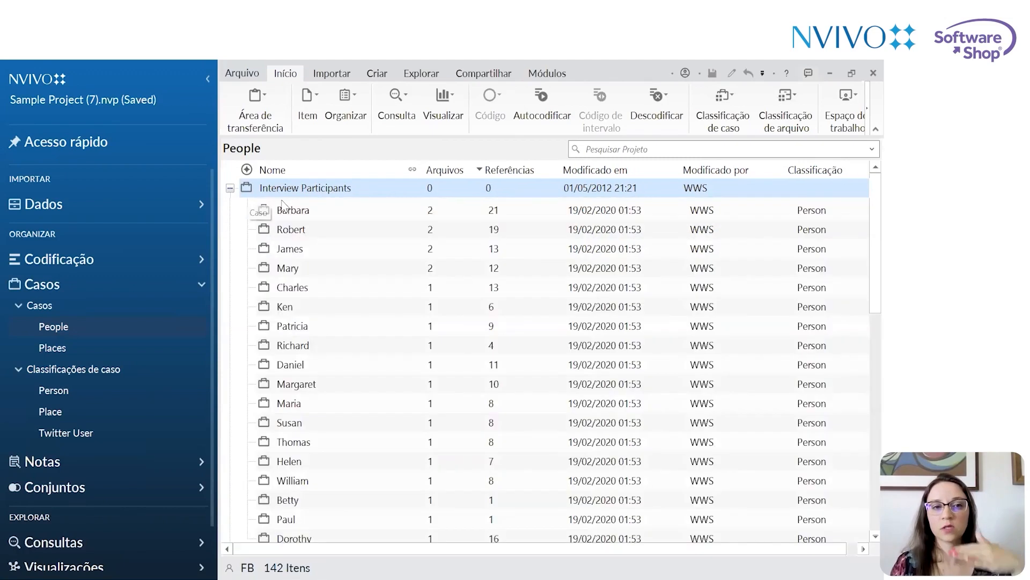
{"action": "left_click", "coordinate": [229, 188]}
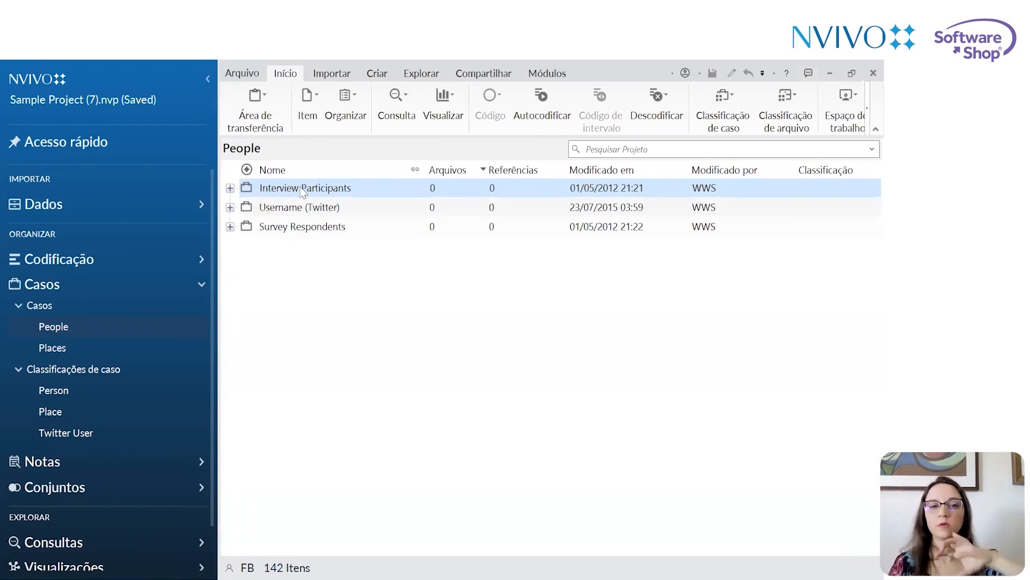
{"action": "left_click", "coordinate": [229, 188]}
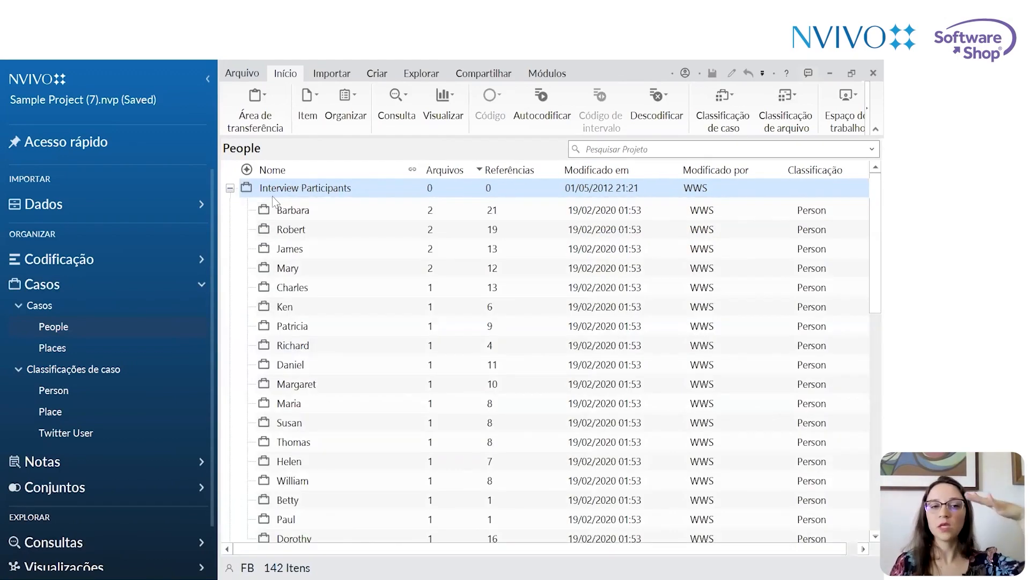
{"action": "scroll", "coordinate": [308, 494], "scroll_direction": "down", "scroll_amount": 5}
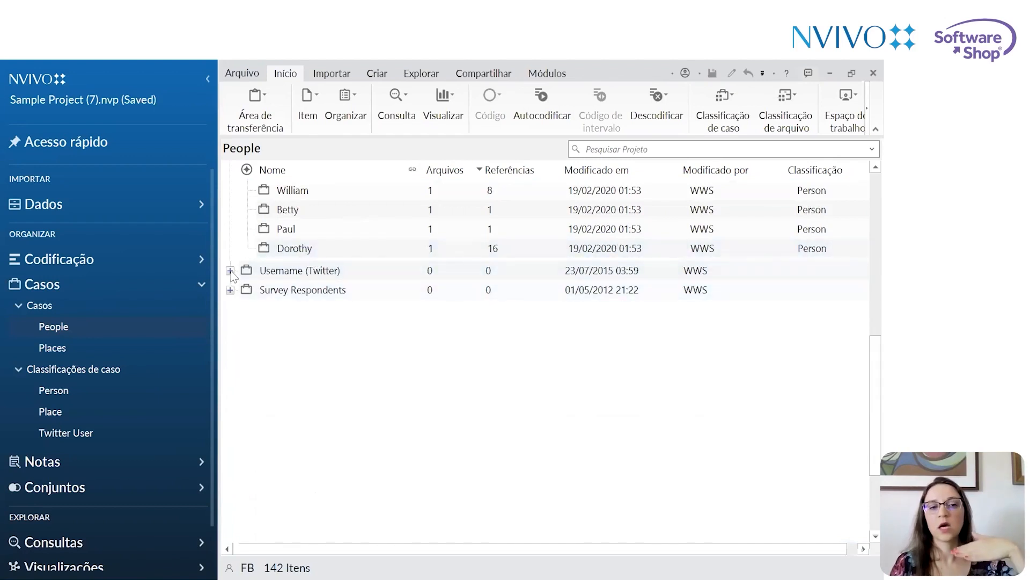
Expand the Username (Twitter) group and look through its Twitter user cases
{"action": "left_click", "coordinate": [230, 270]}
{"action": "scroll", "coordinate": [326, 253], "scroll_direction": "down", "scroll_amount": 3}
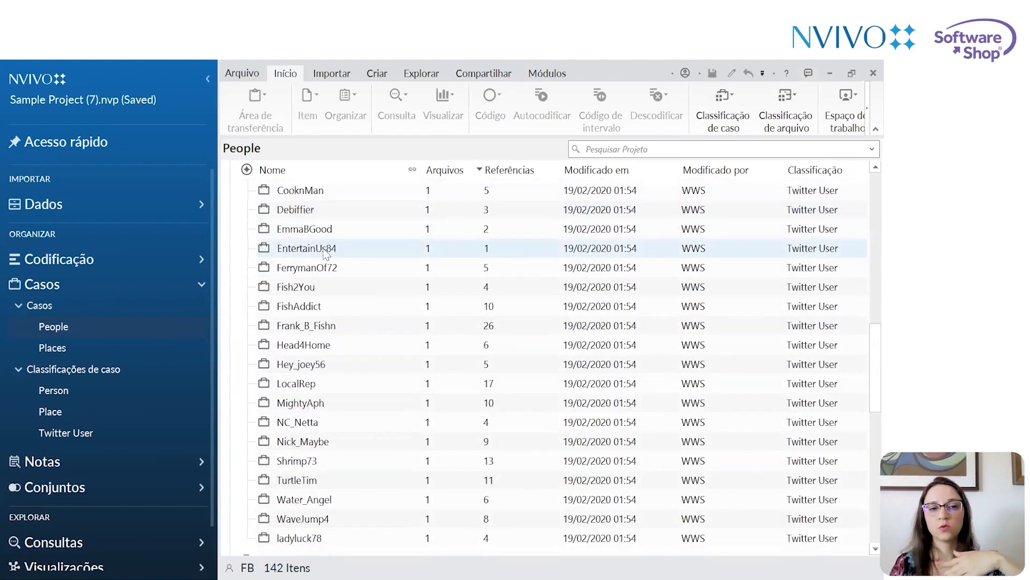
{"action": "scroll", "coordinate": [323, 249], "scroll_direction": "down", "scroll_amount": 2}
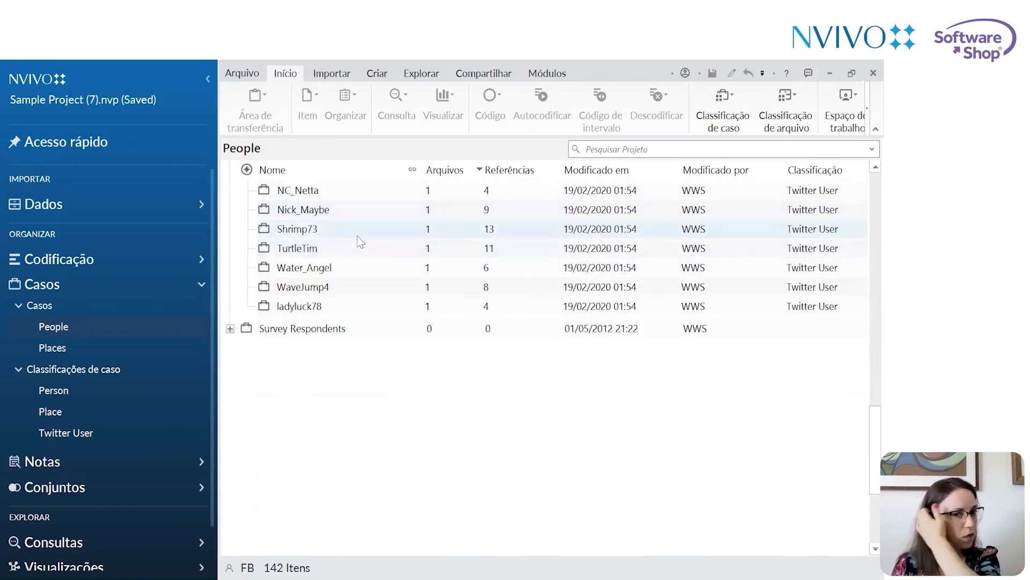
Expand the Survey Respondents group, look through its cases, and return to the start of the People case list
{"action": "left_click", "coordinate": [230, 329]}
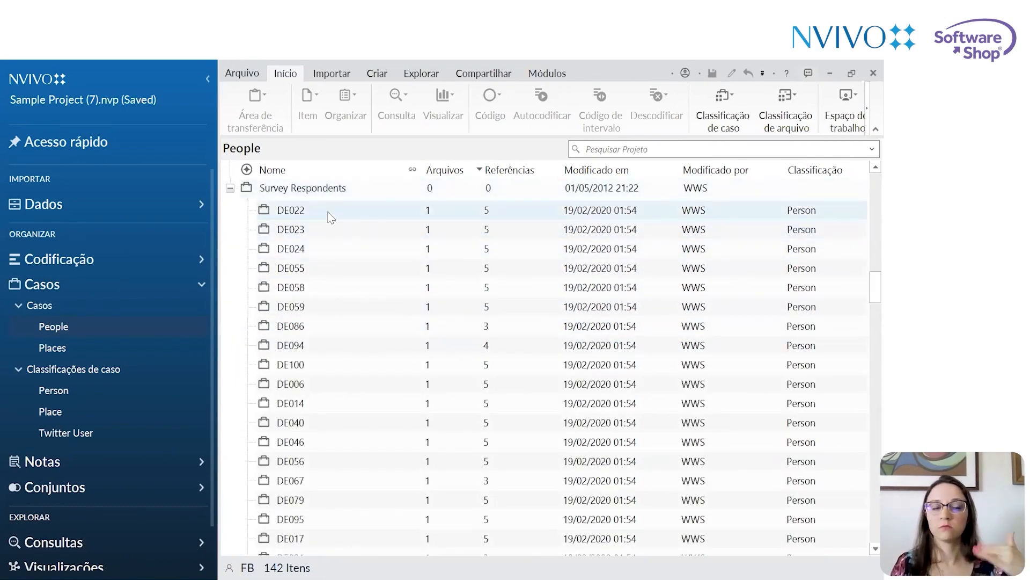
{"action": "scroll", "coordinate": [327, 248], "scroll_direction": "down", "scroll_amount": 5}
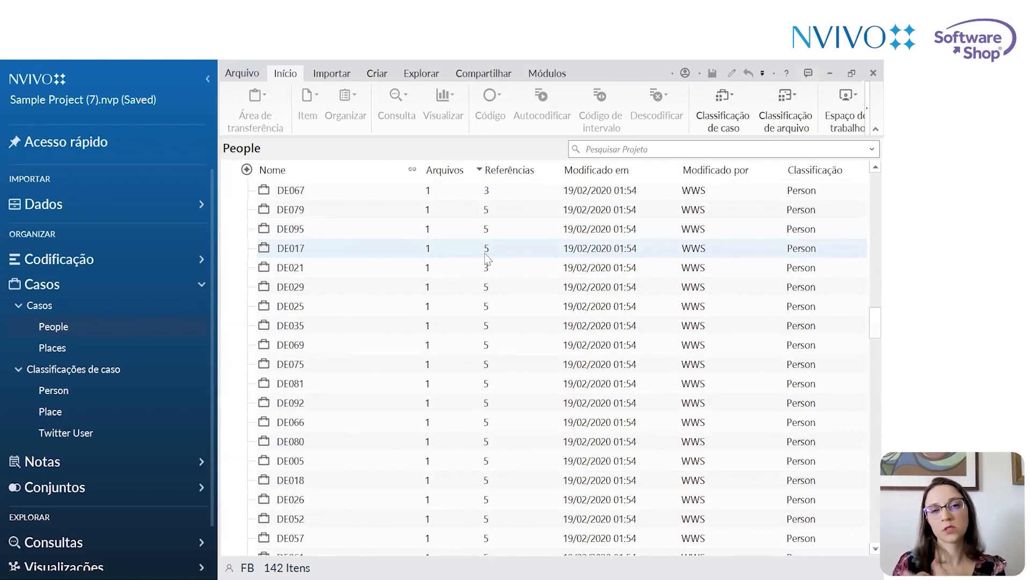
{"action": "scroll", "coordinate": [479, 271], "scroll_direction": "down", "scroll_amount": 8}
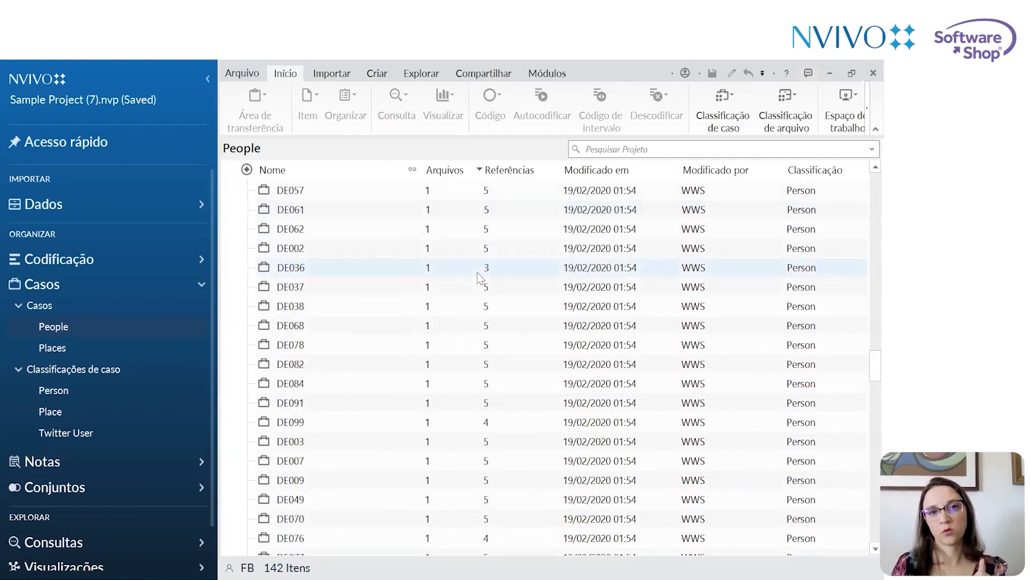
{"action": "scroll", "coordinate": [424, 301], "scroll_direction": "up", "scroll_amount": 10}
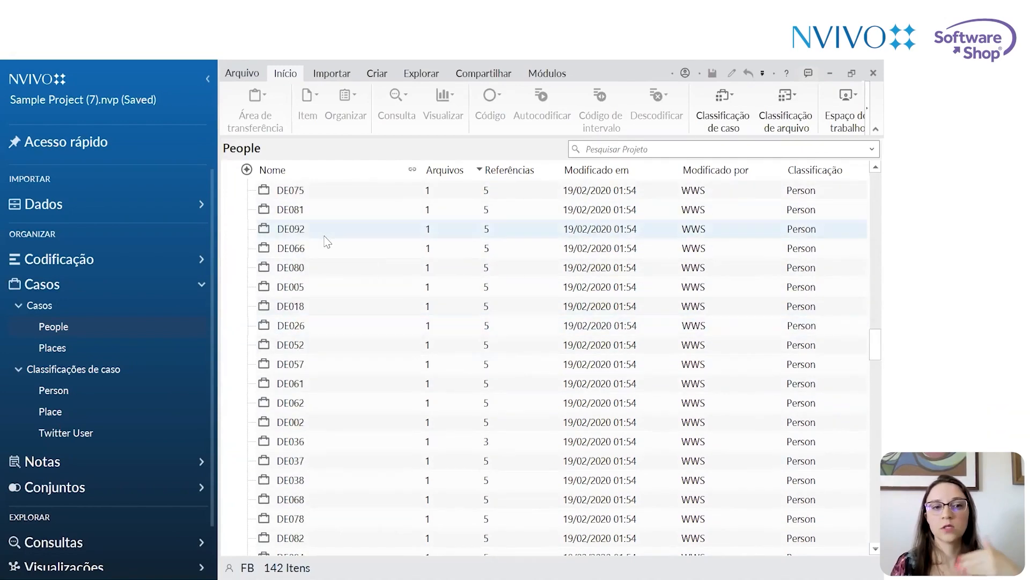
{"action": "scroll", "coordinate": [285, 255], "scroll_direction": "up", "scroll_amount": 15}
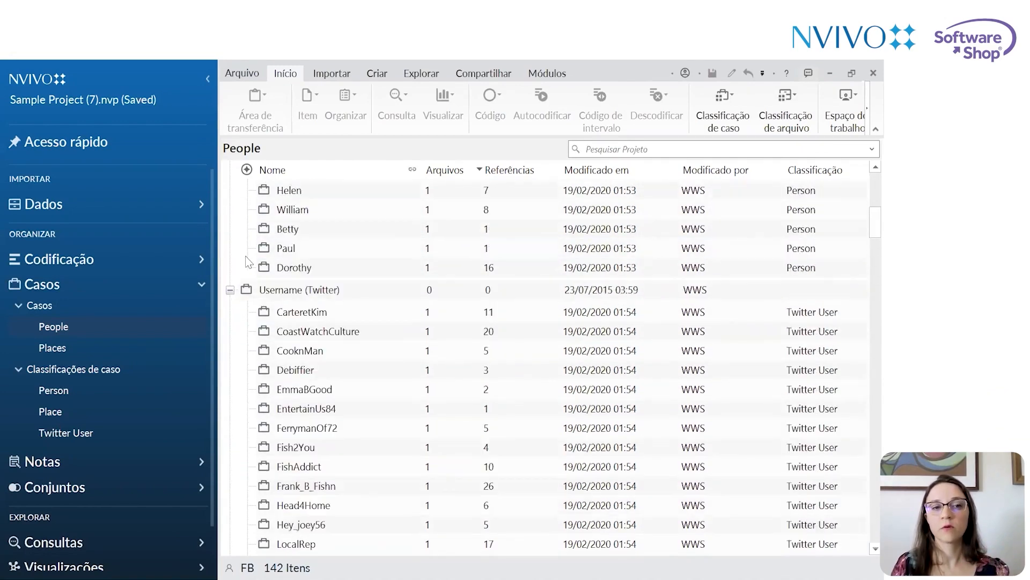
{"action": "scroll", "coordinate": [250, 246], "scroll_direction": "up", "scroll_amount": 2}
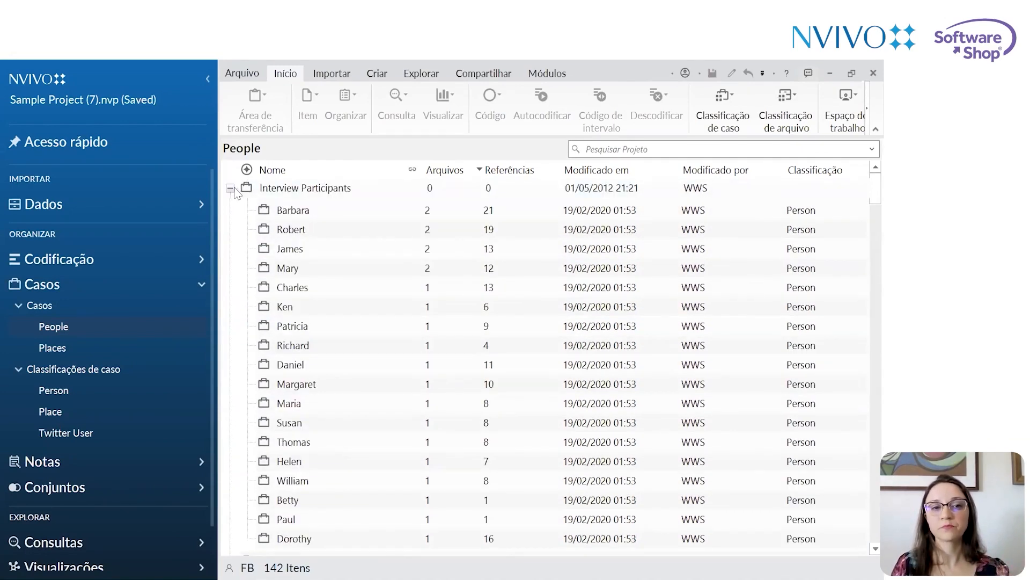
{"action": "left_click", "coordinate": [305, 217]}
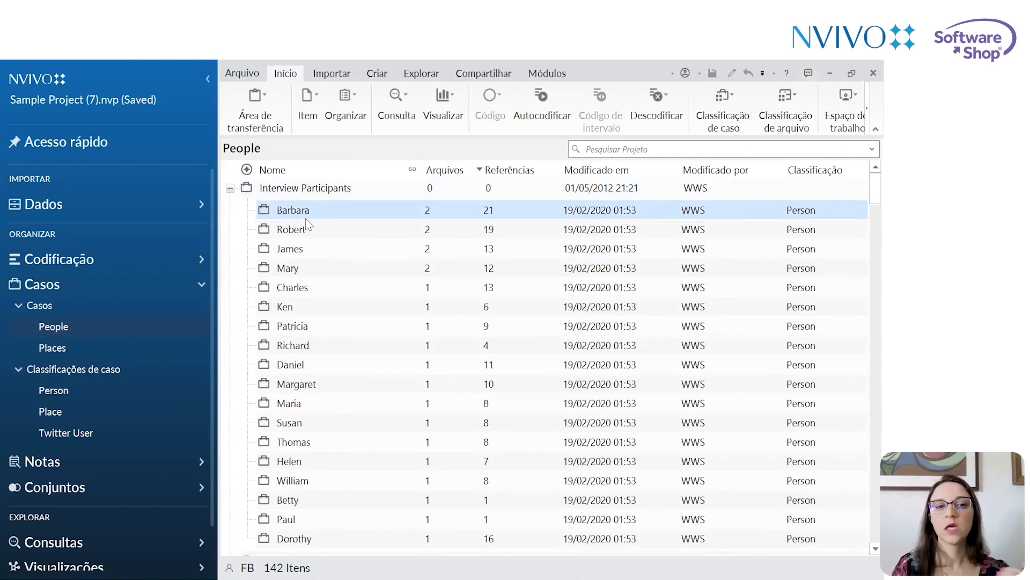
{"action": "right_click", "coordinate": [306, 214]}
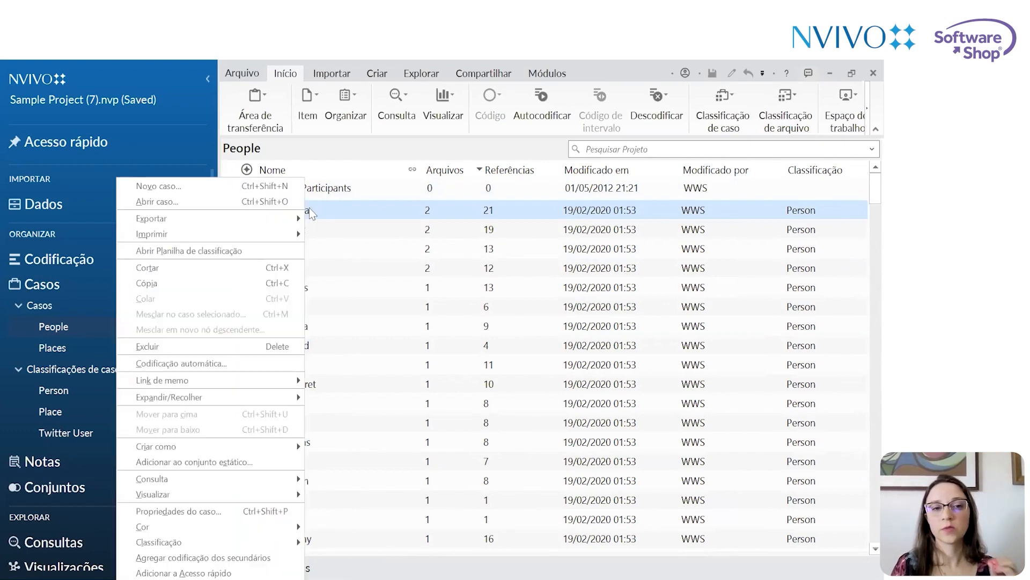
{"action": "left_click", "coordinate": [321, 208]}
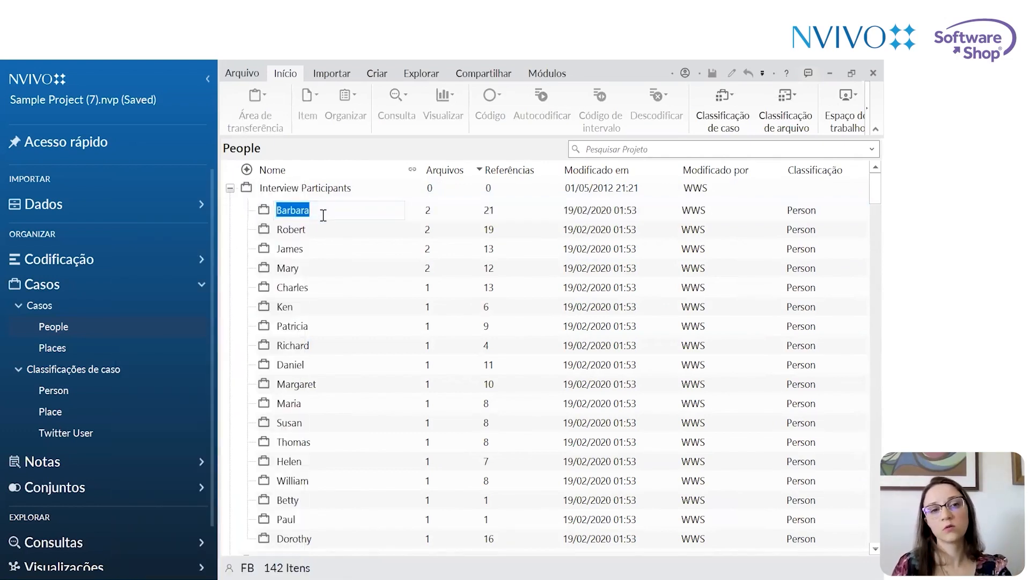
{"action": "left_click", "coordinate": [327, 228]}
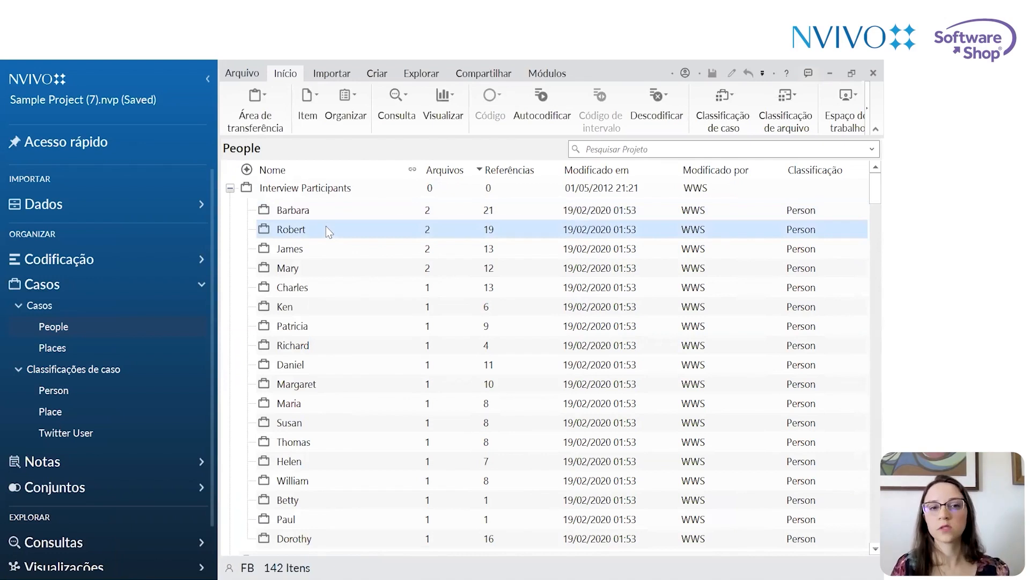
{"action": "left_click", "coordinate": [326, 214]}
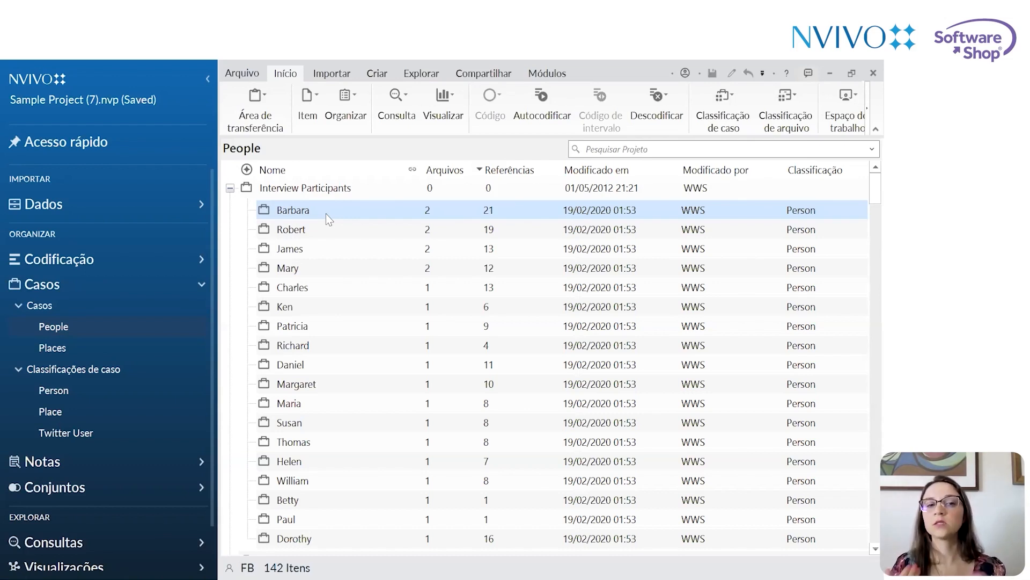
{"action": "left_click", "coordinate": [326, 213]}
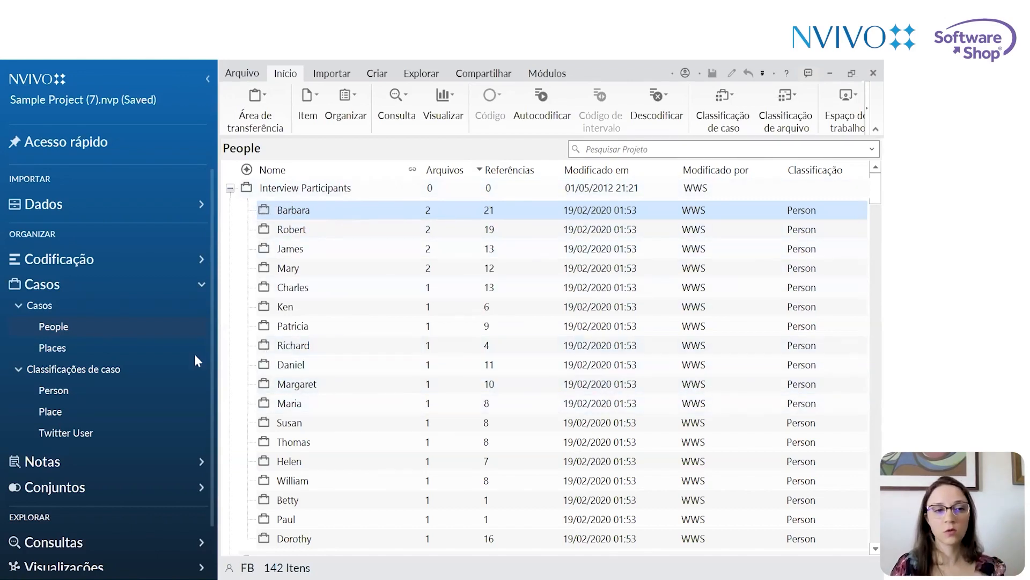
Collapse the Interview Participants, Username (Twitter) and Survey Respondents groups in the People case list
{"action": "left_click", "coordinate": [230, 188]}
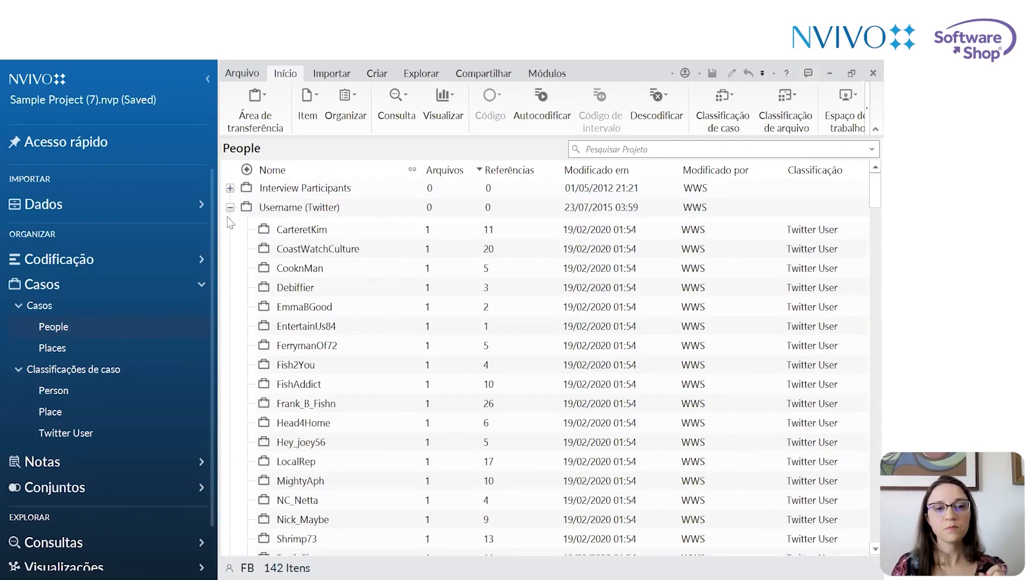
{"action": "left_click", "coordinate": [231, 207]}
{"action": "left_click", "coordinate": [231, 227]}
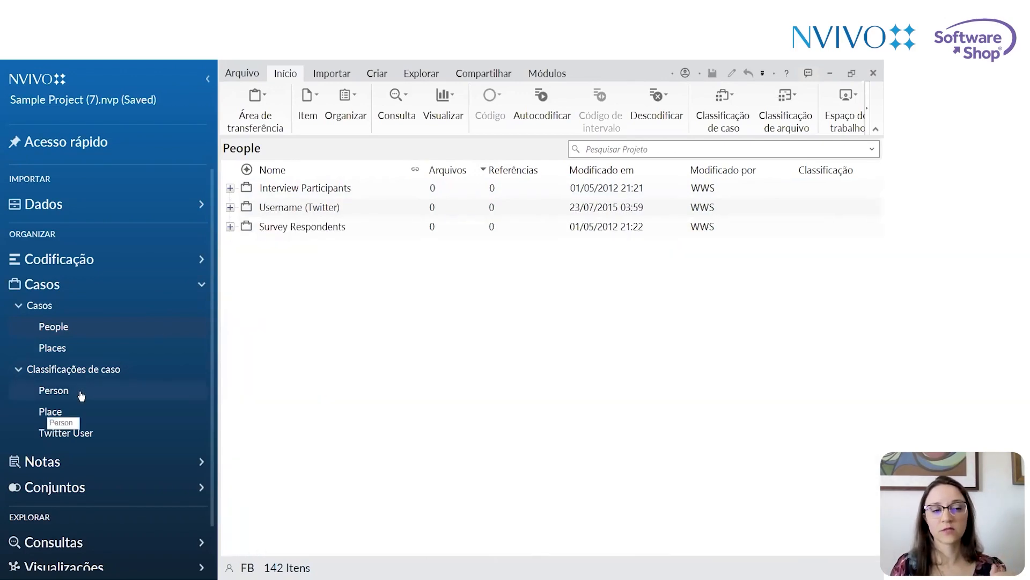
Review the first case's attribute values under the Person classification, and show the list of case classifications
{"action": "left_click", "coordinate": [58, 392]}
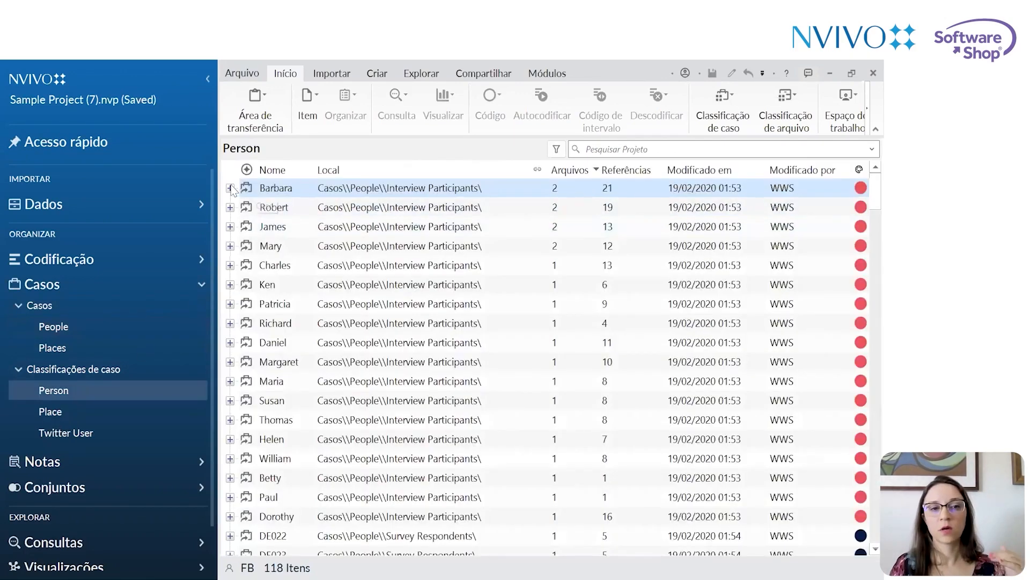
{"action": "left_click", "coordinate": [229, 188]}
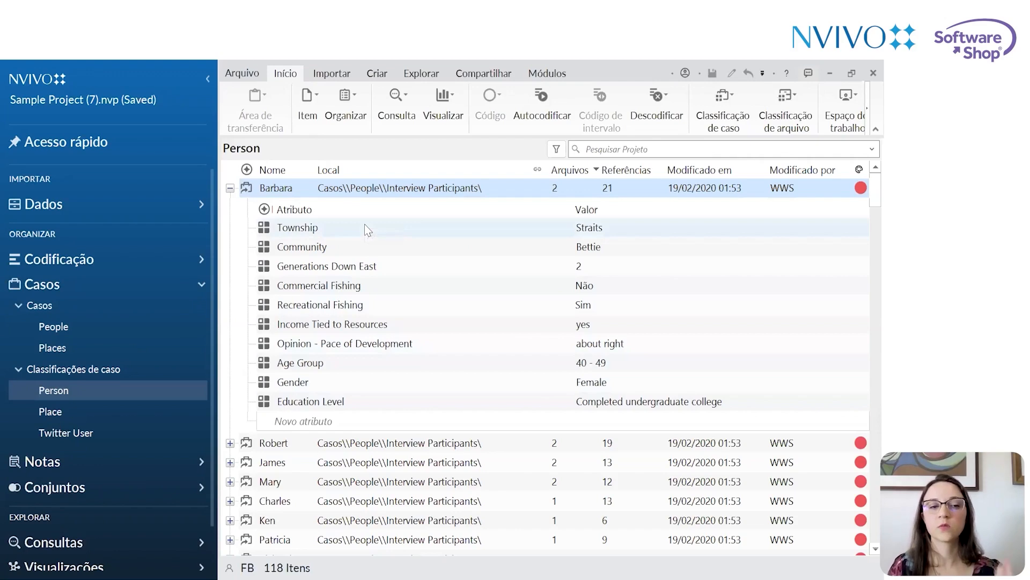
{"action": "left_click", "coordinate": [230, 189]}
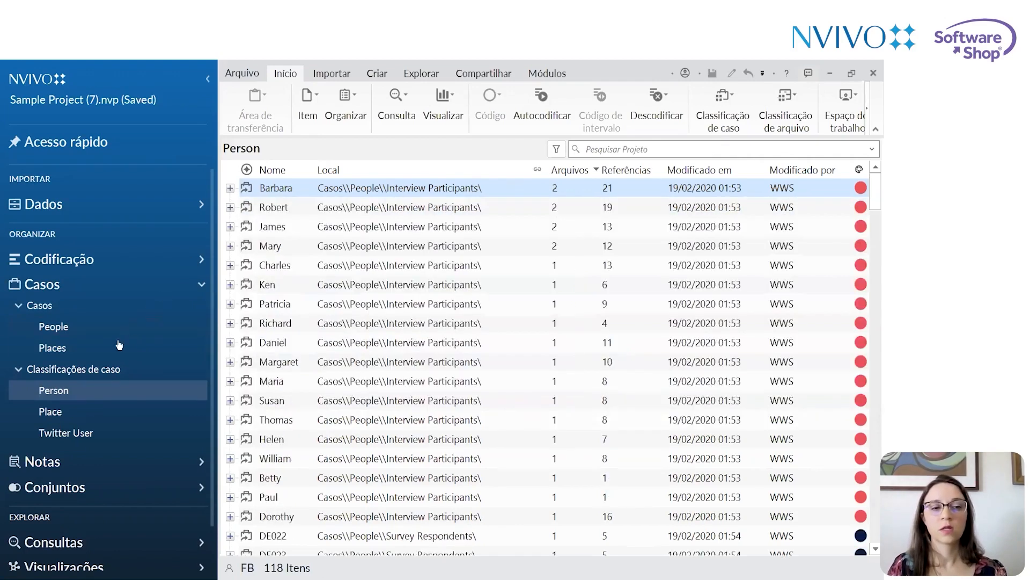
{"action": "left_click", "coordinate": [104, 369]}
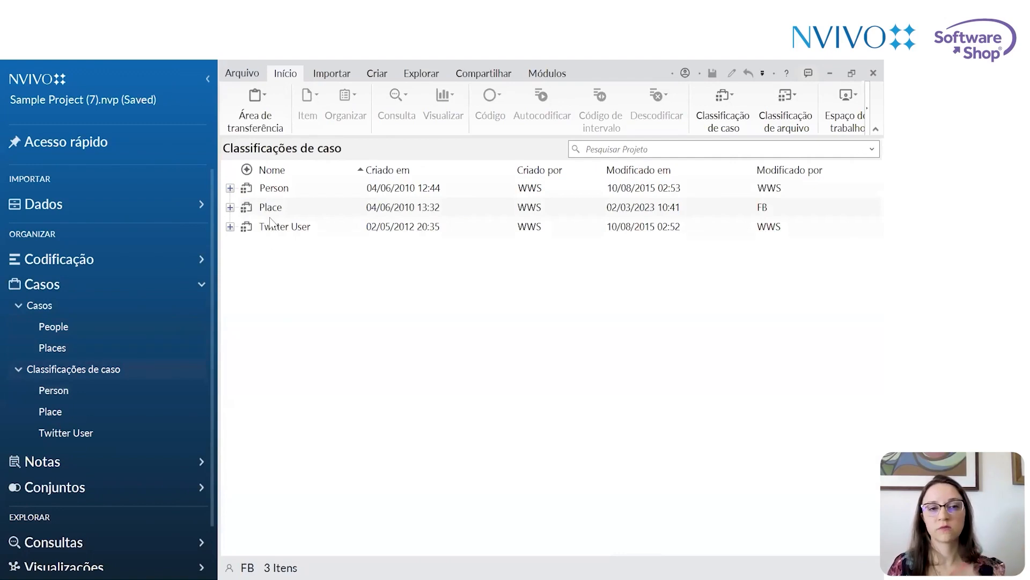
Return to the People cases, check the cases in Username (Twitter), and compare that group with Interview Participants
{"action": "left_click", "coordinate": [68, 329]}
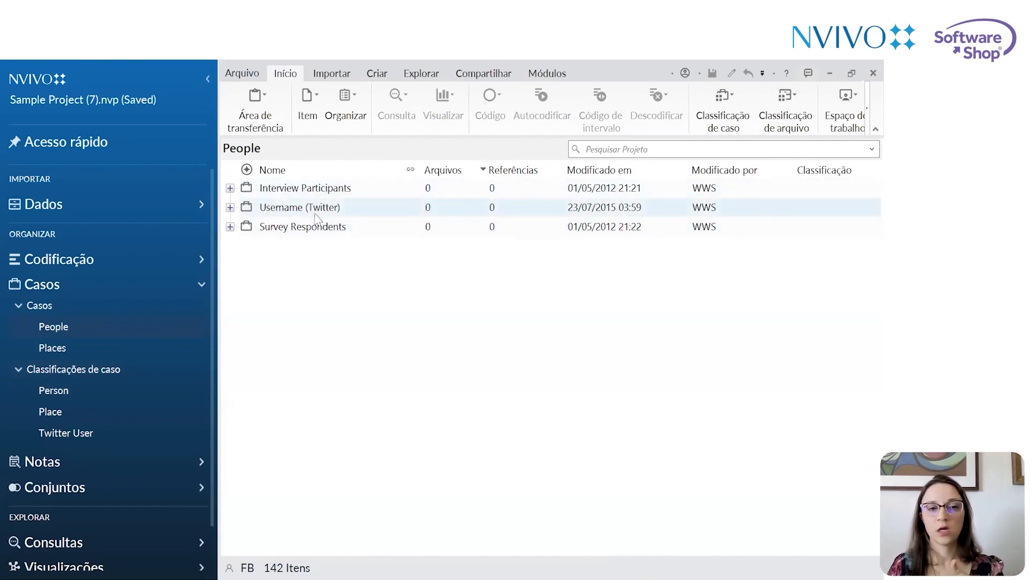
{"action": "left_click", "coordinate": [230, 208]}
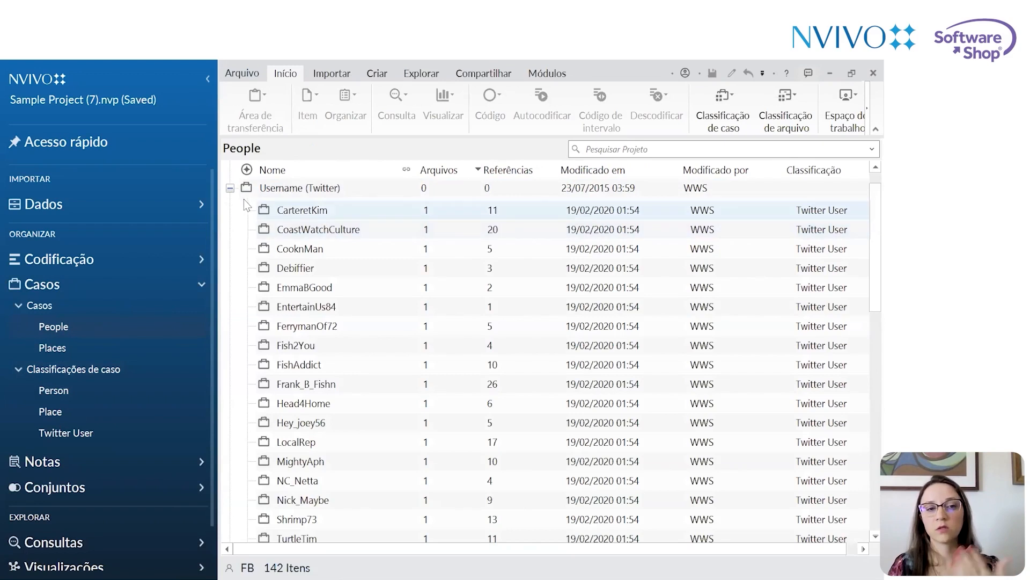
{"action": "left_click", "coordinate": [229, 188]}
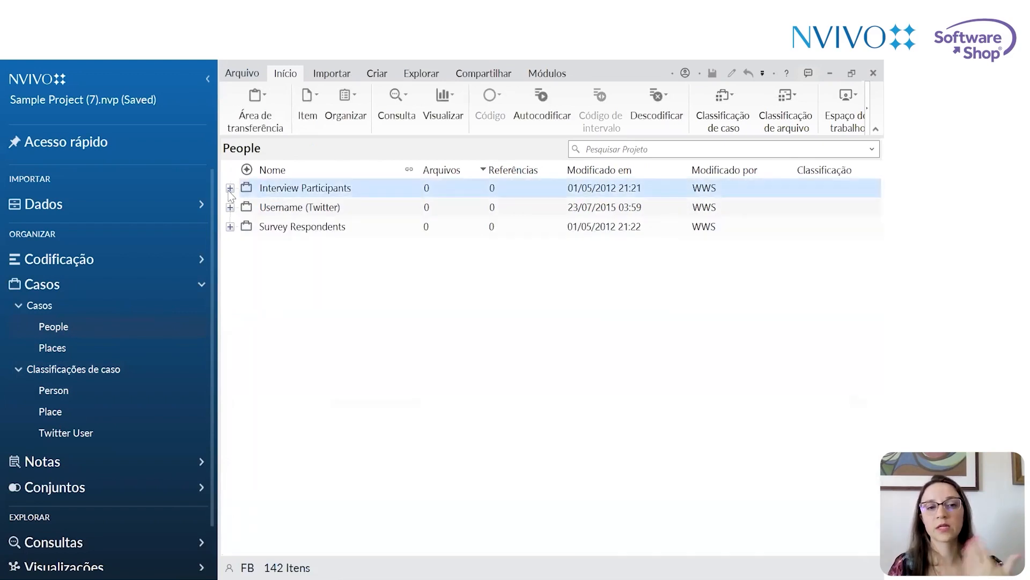
{"action": "left_click", "coordinate": [296, 210]}
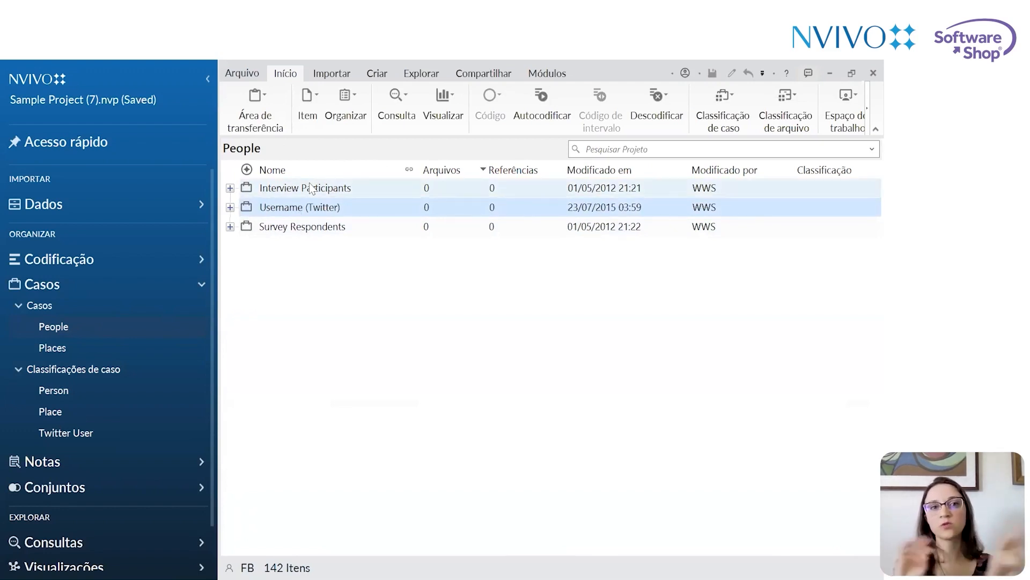
{"action": "left_click", "coordinate": [312, 189]}
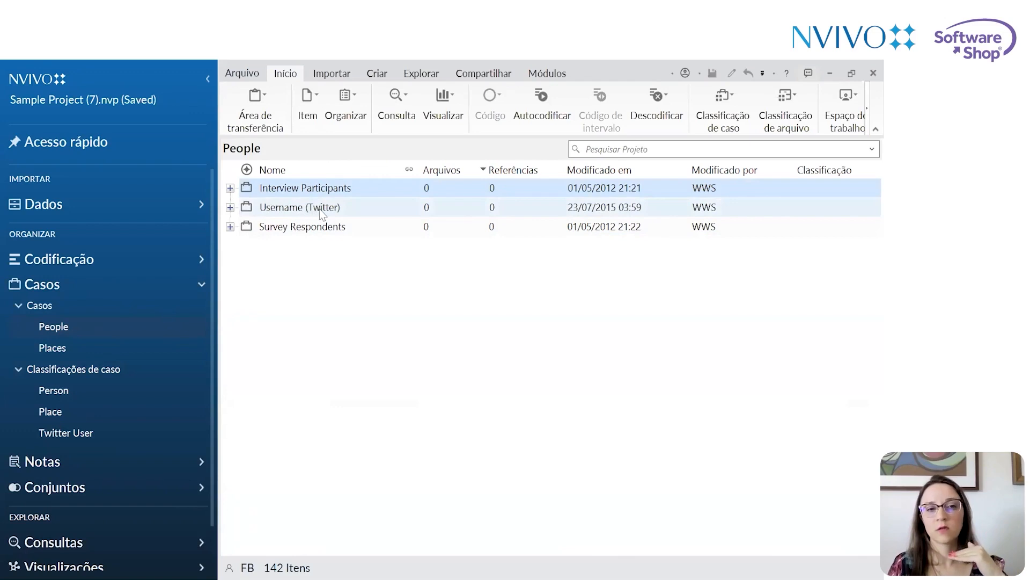
Compare the classification assigned to the Username (Twitter) cases with that of the Interview Participants cases
{"action": "left_click", "coordinate": [230, 207]}
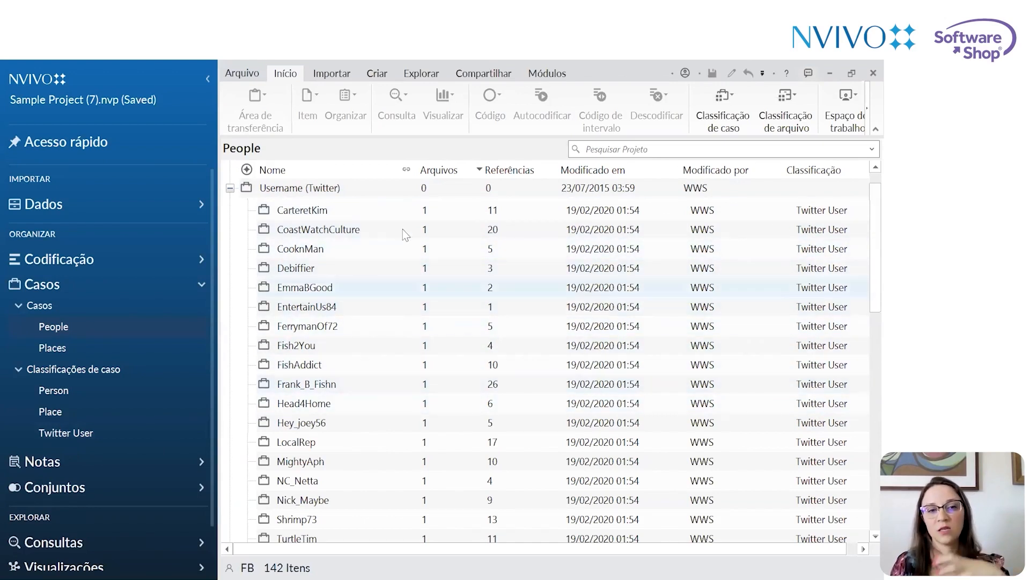
{"action": "left_click", "coordinate": [229, 188]}
{"action": "left_click", "coordinate": [229, 188]}
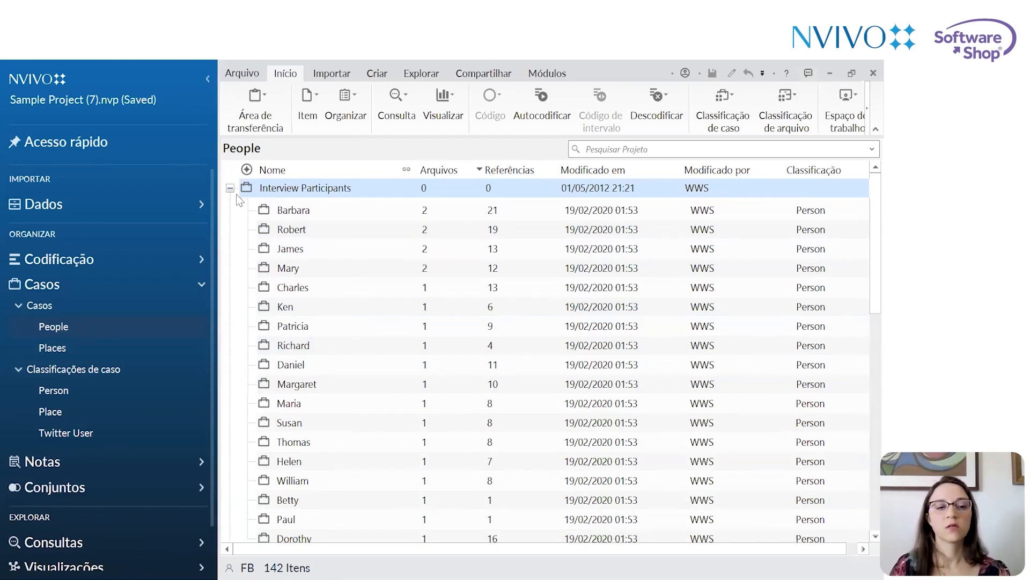
Return to the case classifications list and expand Twitter User and Place to examine their attributes
{"action": "left_click", "coordinate": [50, 387]}
{"action": "left_click", "coordinate": [70, 369]}
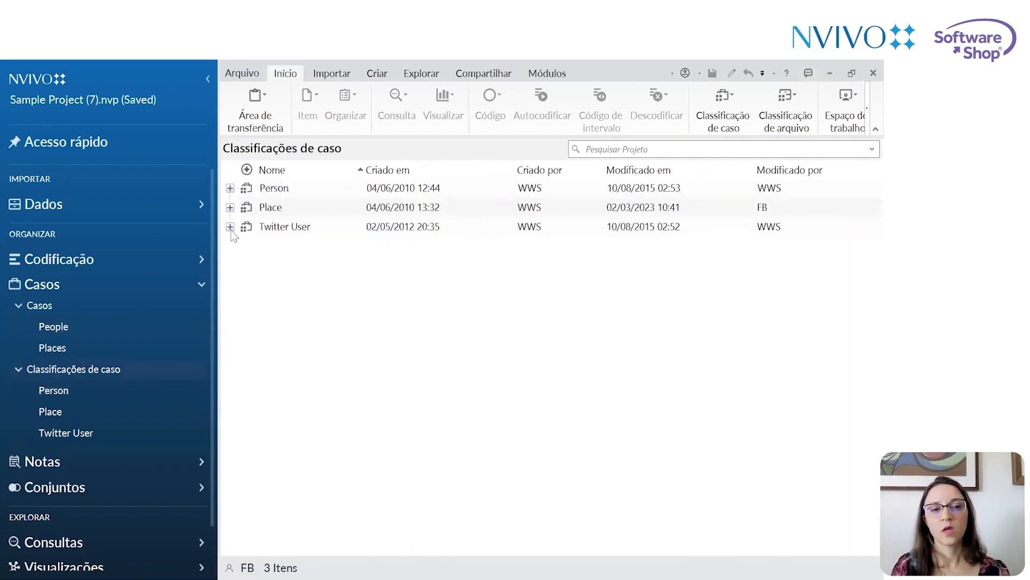
{"action": "left_click", "coordinate": [229, 227]}
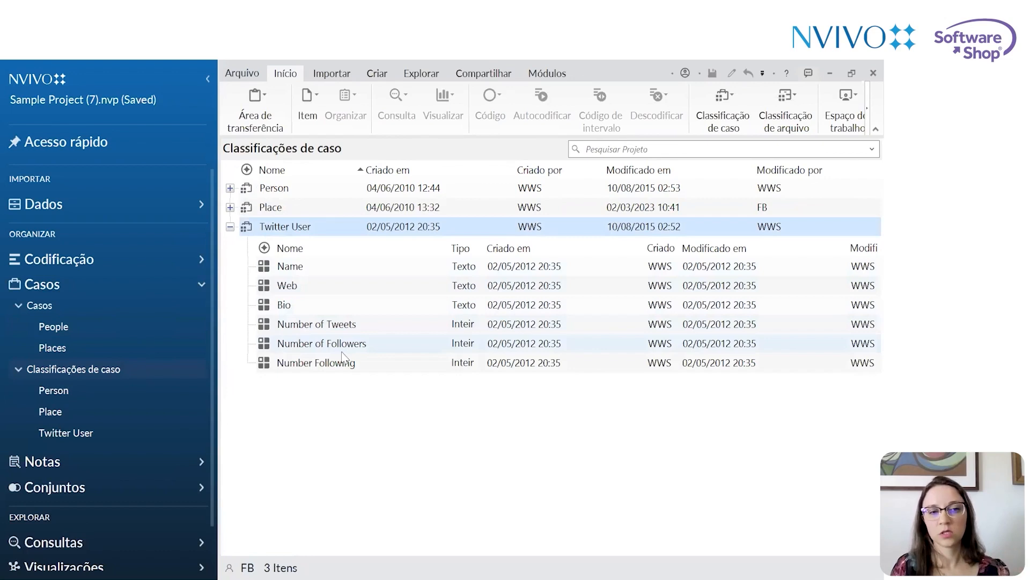
{"action": "left_click", "coordinate": [229, 207]}
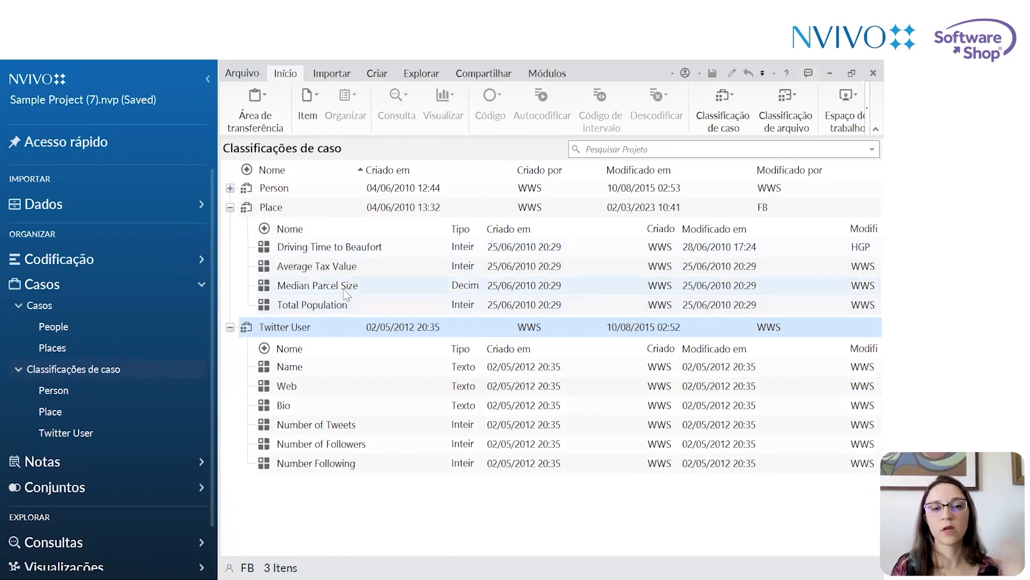
Examine the attributes of the Person classification, collapsing Place and Twitter User so that only Person stays expanded
{"action": "left_click", "coordinate": [230, 188]}
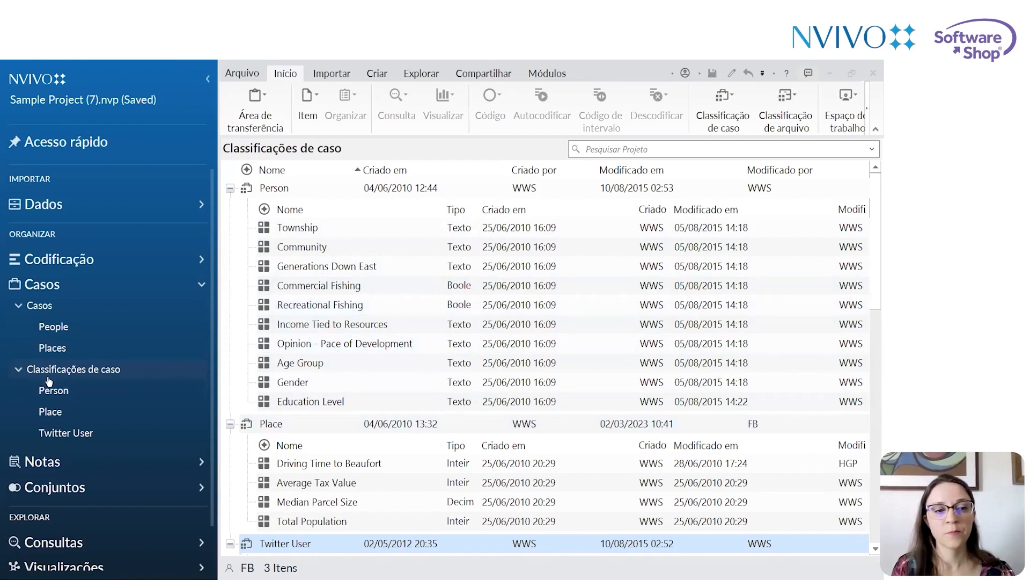
{"action": "left_click", "coordinate": [230, 188]}
{"action": "left_click", "coordinate": [229, 207]}
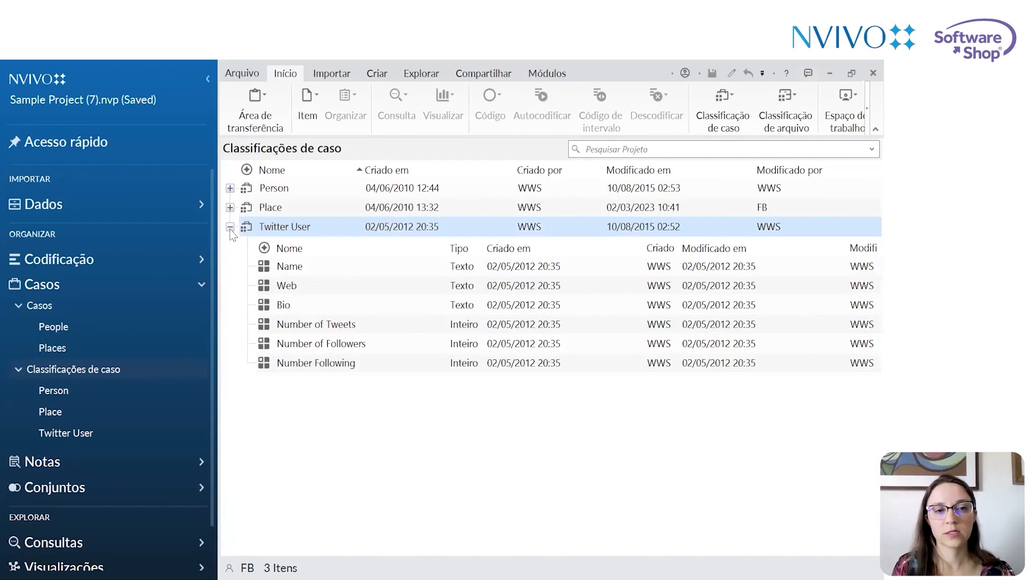
{"action": "left_click", "coordinate": [229, 227]}
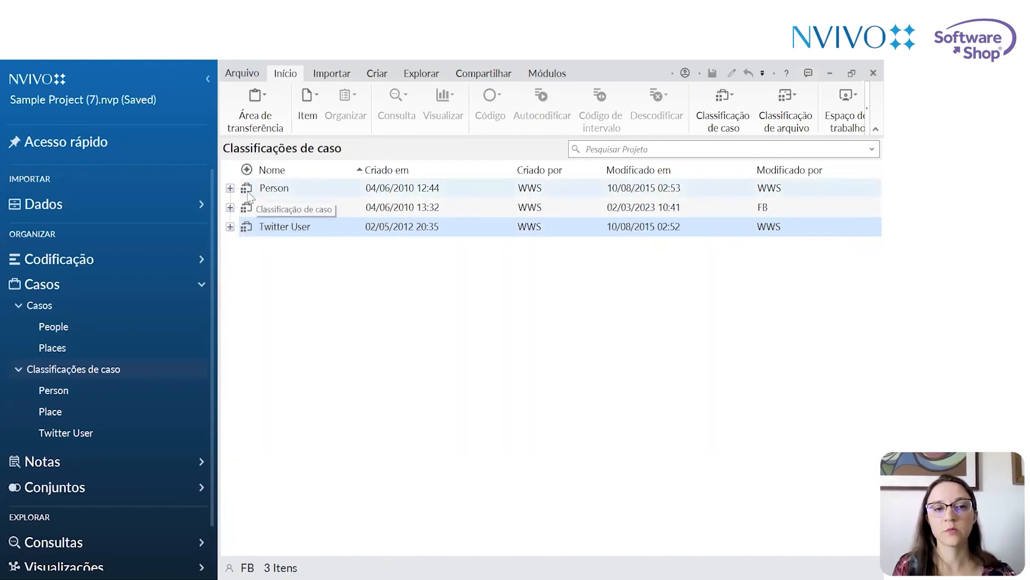
{"action": "left_click", "coordinate": [230, 188]}
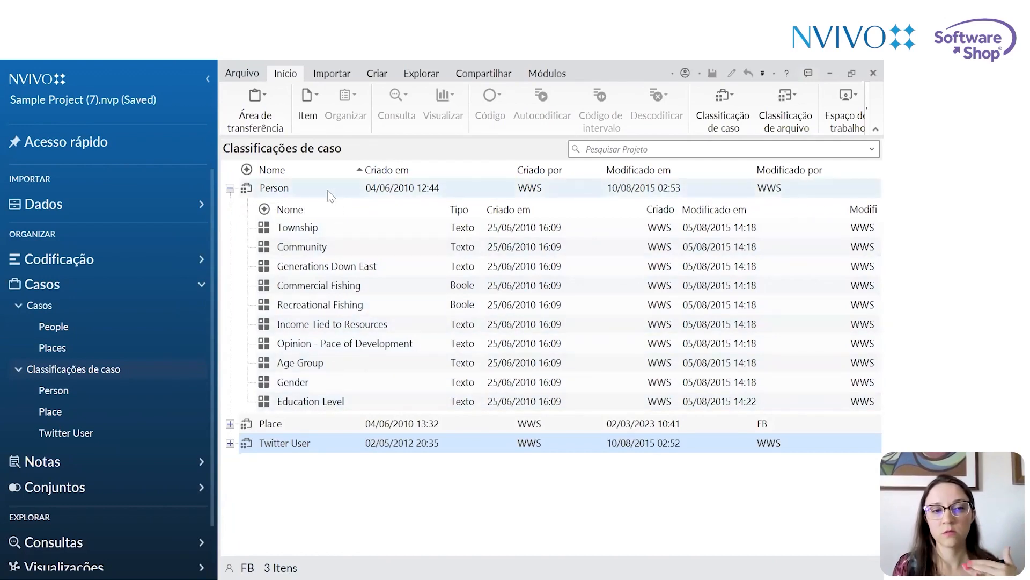
Open the Person classification sheet, hiding the navigation pane and narrowing the classifications list to give the sheet more room
{"action": "left_click", "coordinate": [207, 80]}
{"action": "left_click", "coordinate": [94, 190]}
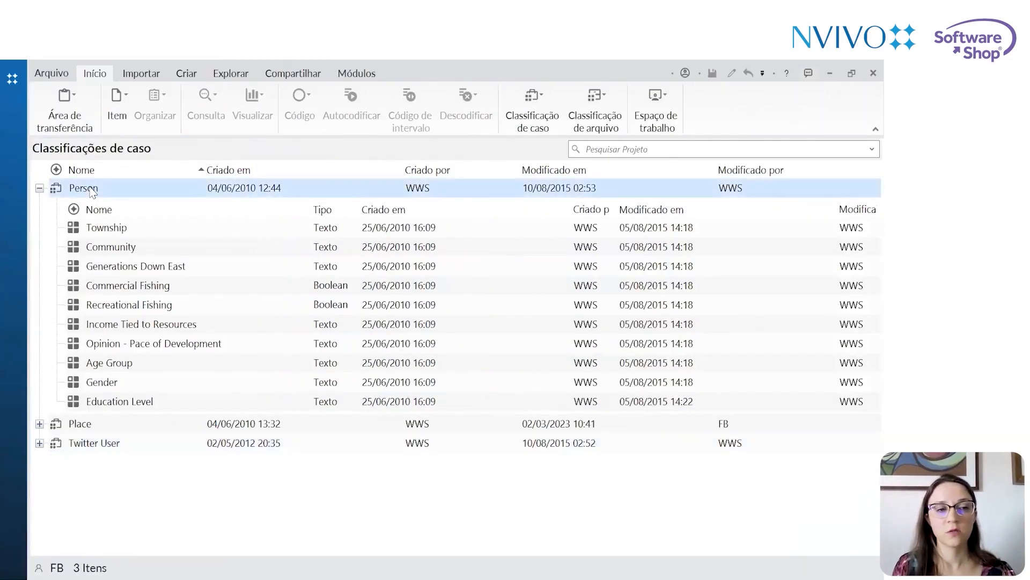
{"action": "double_click", "coordinate": [95, 188]}
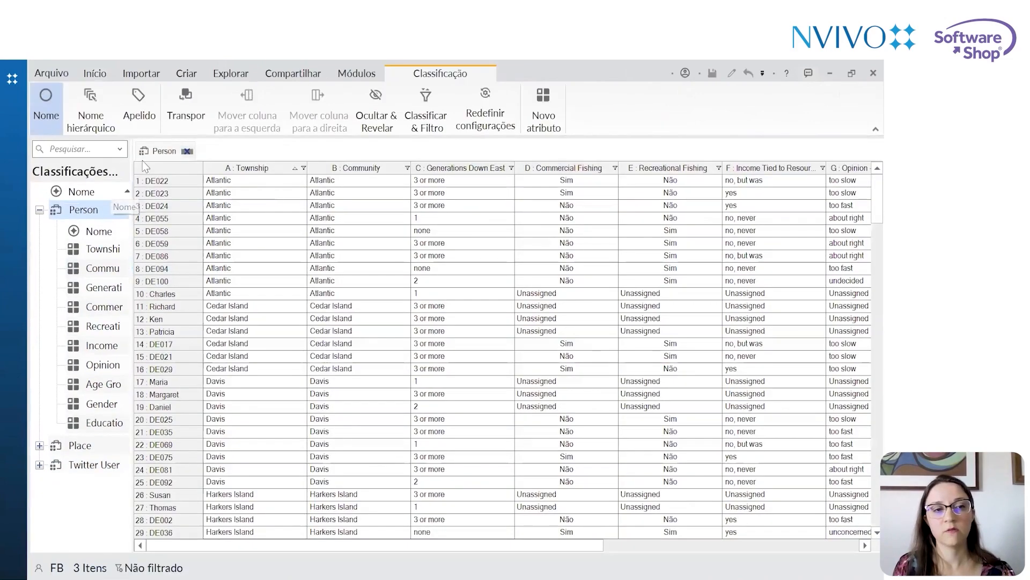
{"action": "left_click_drag", "start_coordinate": [133, 153], "coordinate": [77, 152]}
{"action": "left_click", "coordinate": [309, 233]}
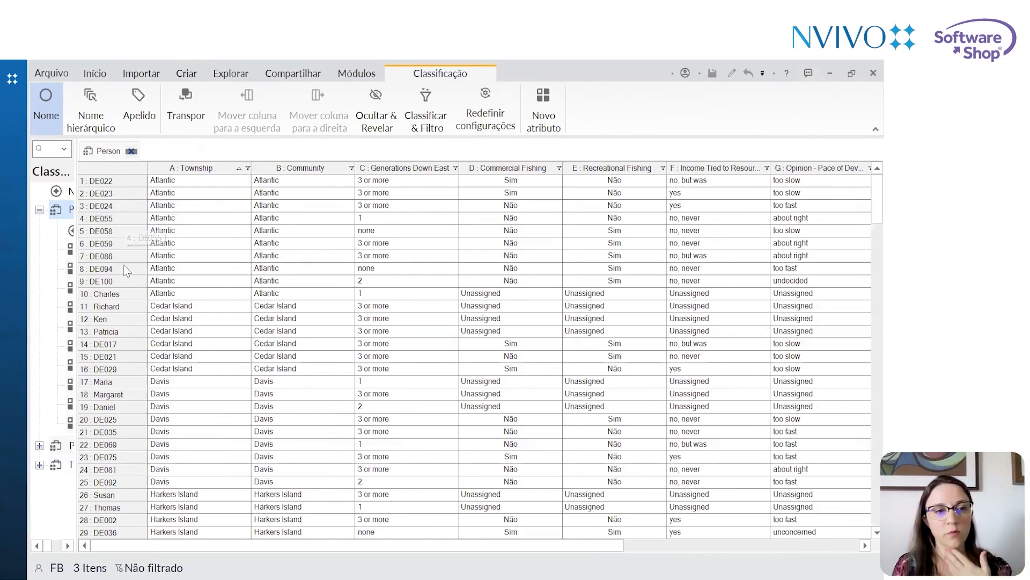
Examine the cases and their attribute values throughout the Person classification sheet
{"action": "scroll", "coordinate": [125, 272], "scroll_direction": "down", "scroll_amount": 3}
{"action": "scroll", "coordinate": [123, 267], "scroll_direction": "down", "scroll_amount": 2}
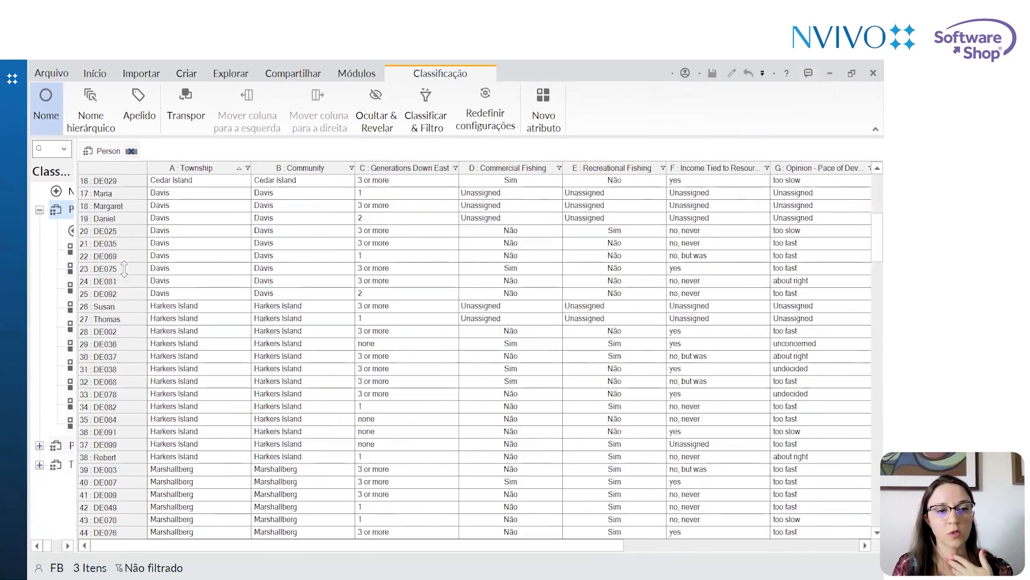
{"action": "scroll", "coordinate": [114, 346], "scroll_direction": "down", "scroll_amount": 2}
{"action": "scroll", "coordinate": [114, 346], "scroll_direction": "down", "scroll_amount": 7}
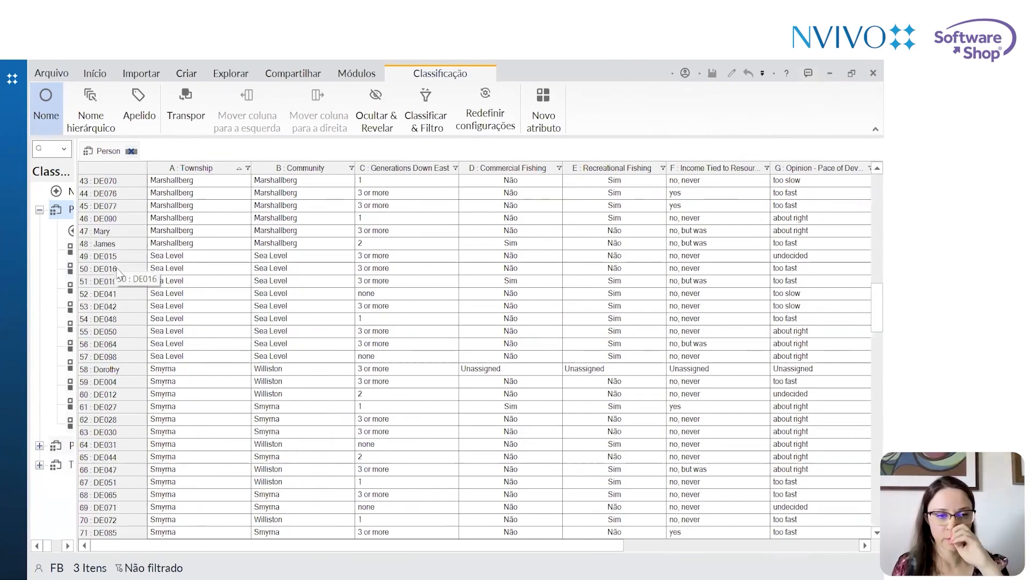
{"action": "scroll", "coordinate": [118, 271], "scroll_direction": "down", "scroll_amount": 6}
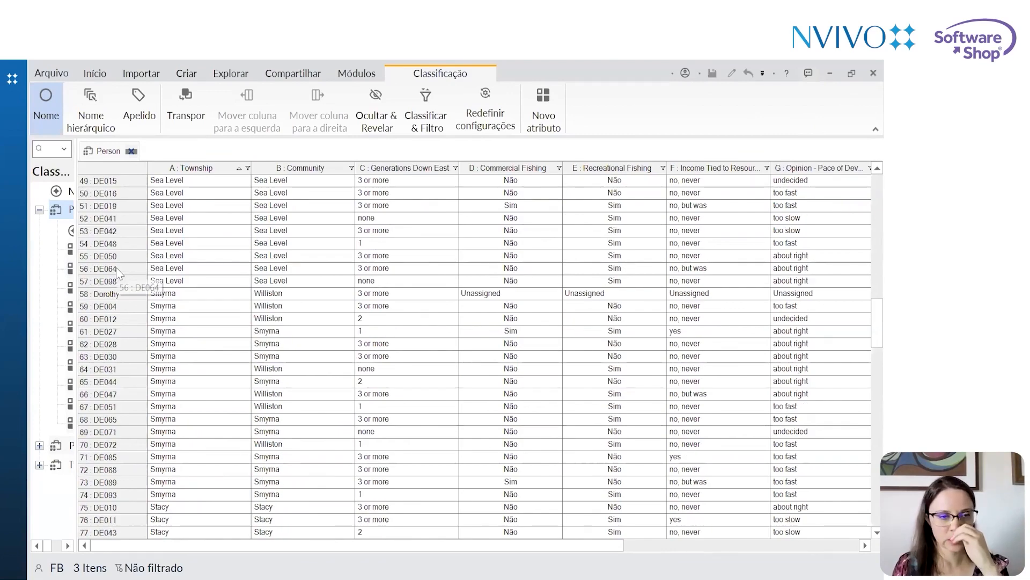
{"action": "scroll", "coordinate": [118, 269], "scroll_direction": "down", "scroll_amount": 9}
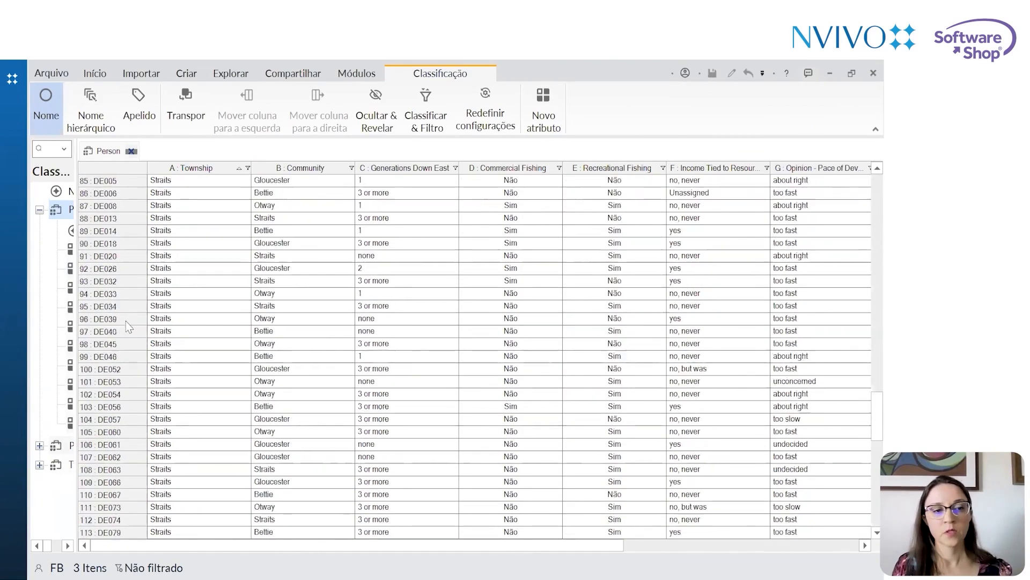
{"action": "scroll", "coordinate": [126, 323], "scroll_direction": "up", "scroll_amount": 20}
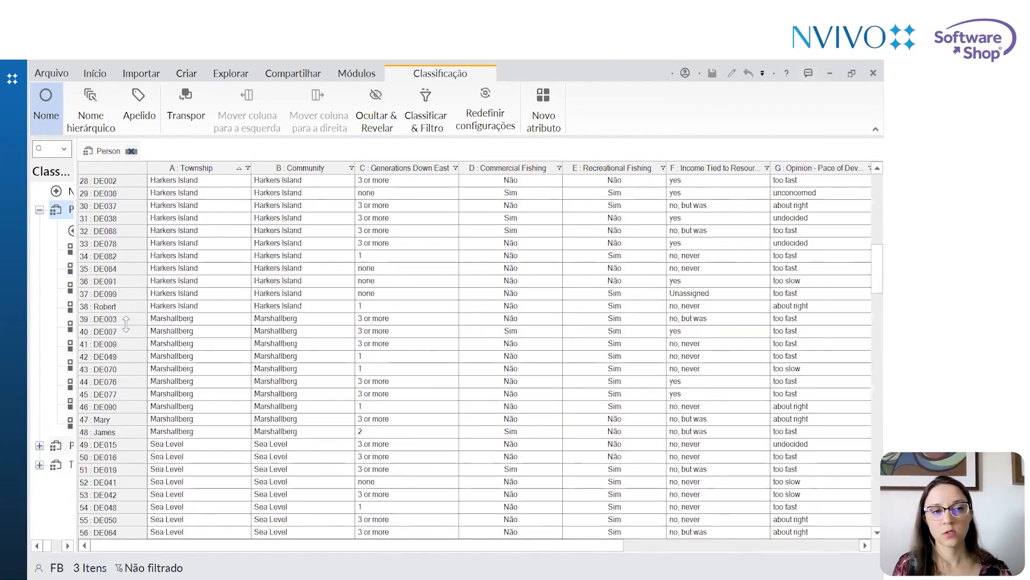
Check the values available for Township in row 1 and for Recreational Fishing in rows 1 and 4, keeping Não for Recreational Fishing
{"action": "left_click", "coordinate": [213, 180]}
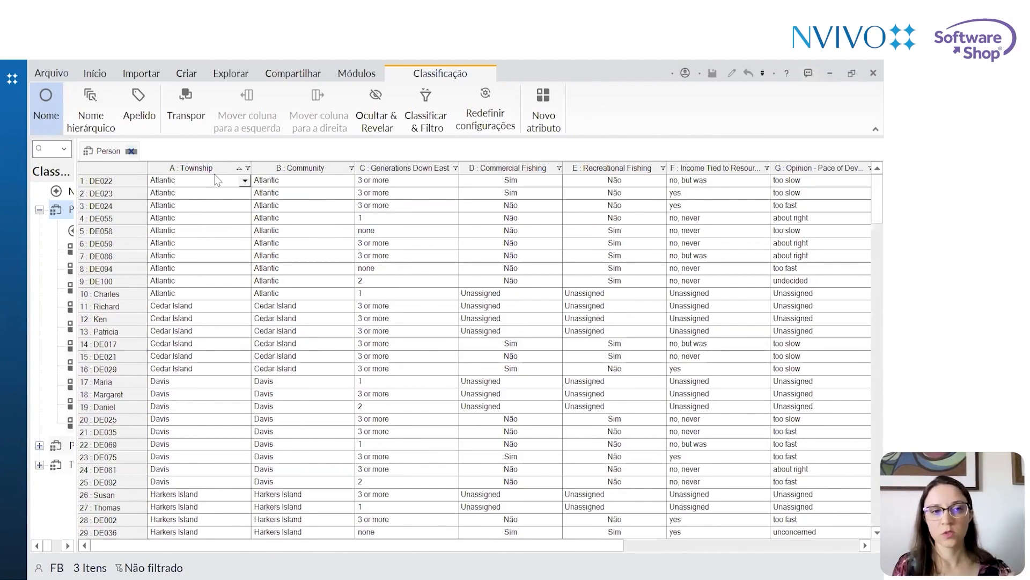
{"action": "left_click", "coordinate": [244, 182]}
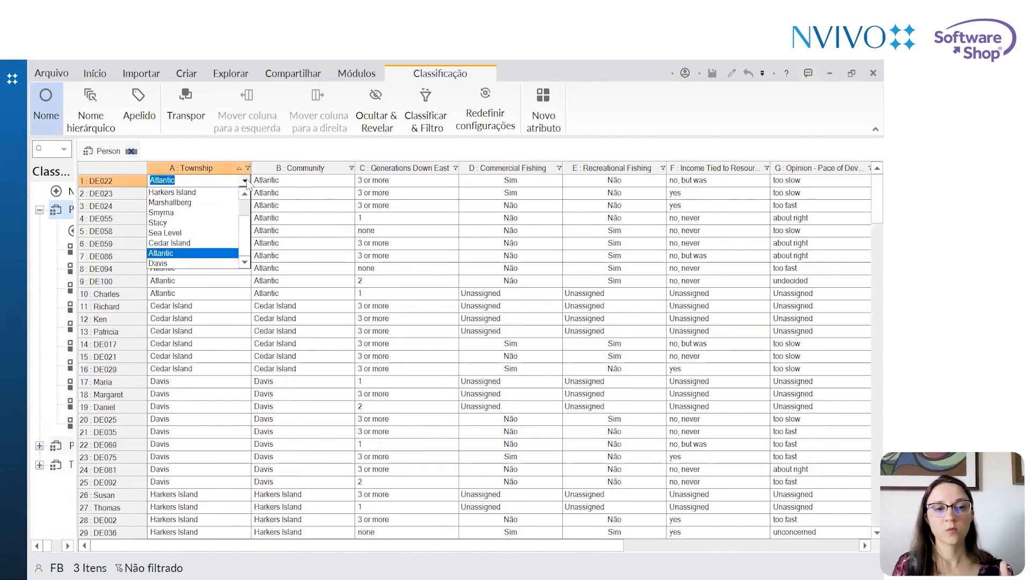
{"action": "left_click", "coordinate": [245, 182]}
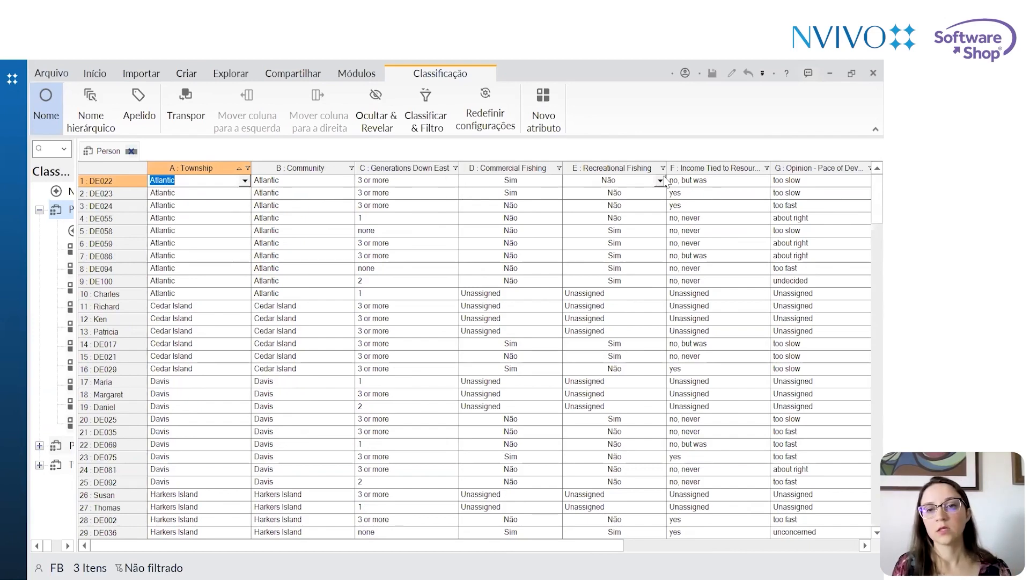
{"action": "left_click", "coordinate": [660, 181]}
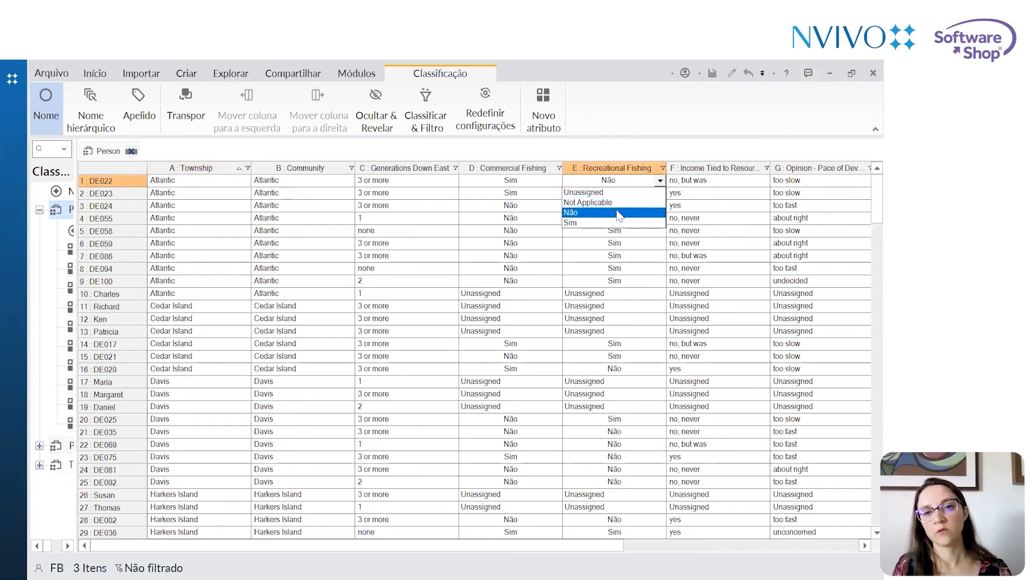
{"action": "left_click", "coordinate": [662, 213]}
{"action": "left_click", "coordinate": [660, 218]}
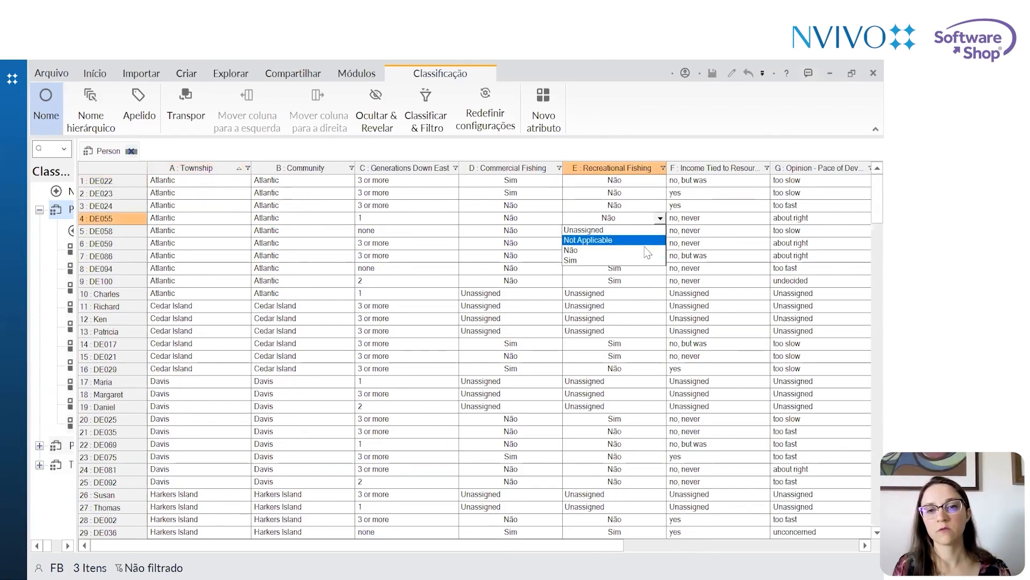
{"action": "left_click", "coordinate": [646, 250]}
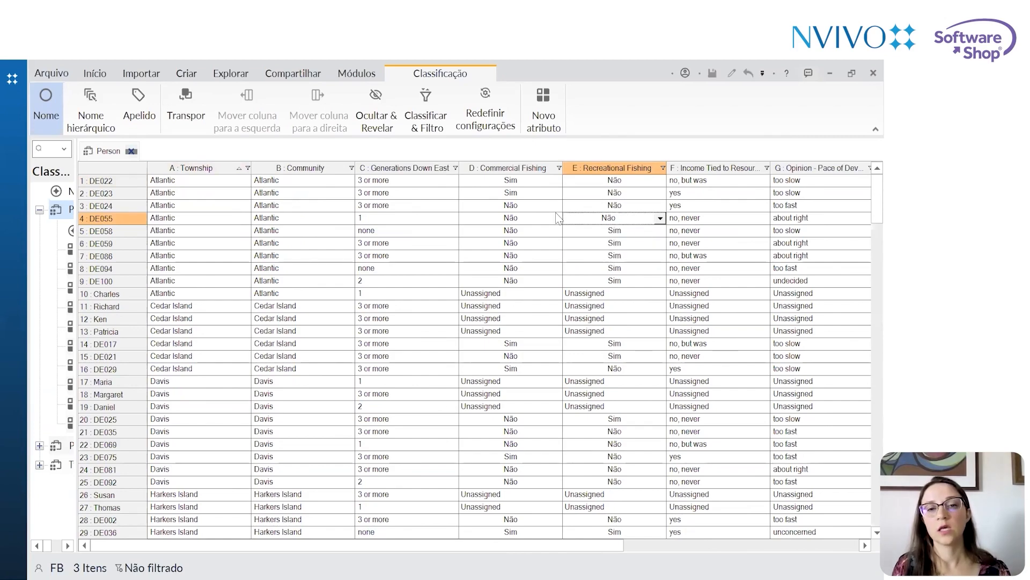
Set Age Group to 30 - 39 for the case in row 10 and to 50 - 59 for the case in row 11
{"action": "left_click_drag", "start_coordinate": [612, 546], "coordinate": [684, 546]}
{"action": "scroll", "coordinate": [669, 319], "scroll_direction": "right", "scroll_amount": 10}
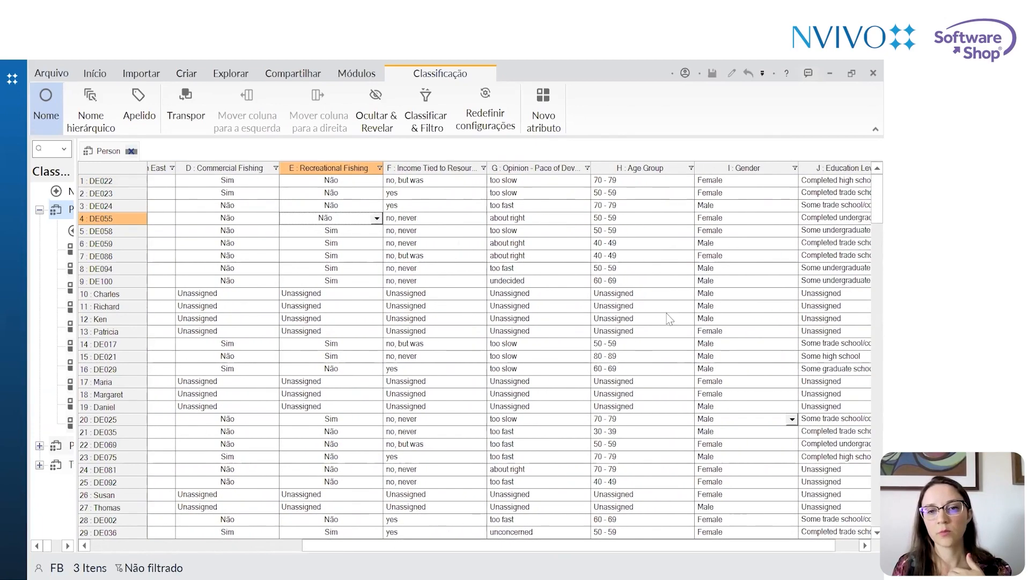
{"action": "left_click", "coordinate": [688, 293]}
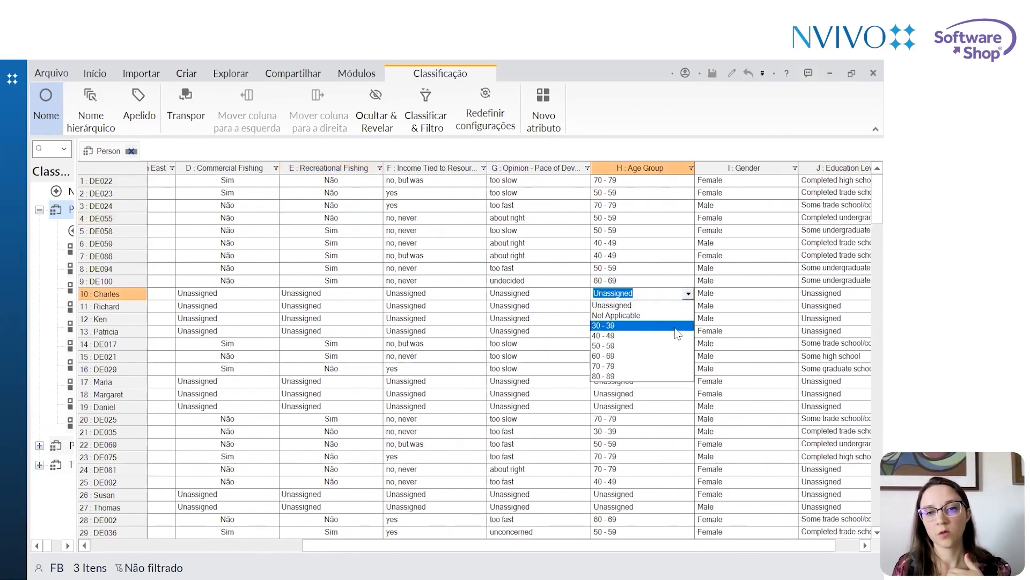
{"action": "left_click", "coordinate": [675, 325]}
{"action": "left_click", "coordinate": [688, 306]}
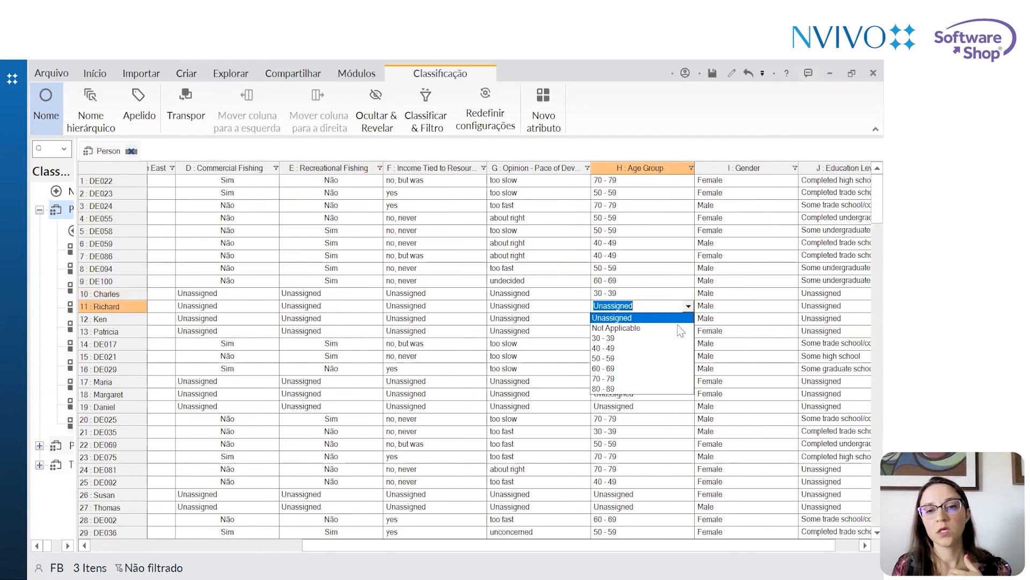
{"action": "left_click", "coordinate": [674, 358]}
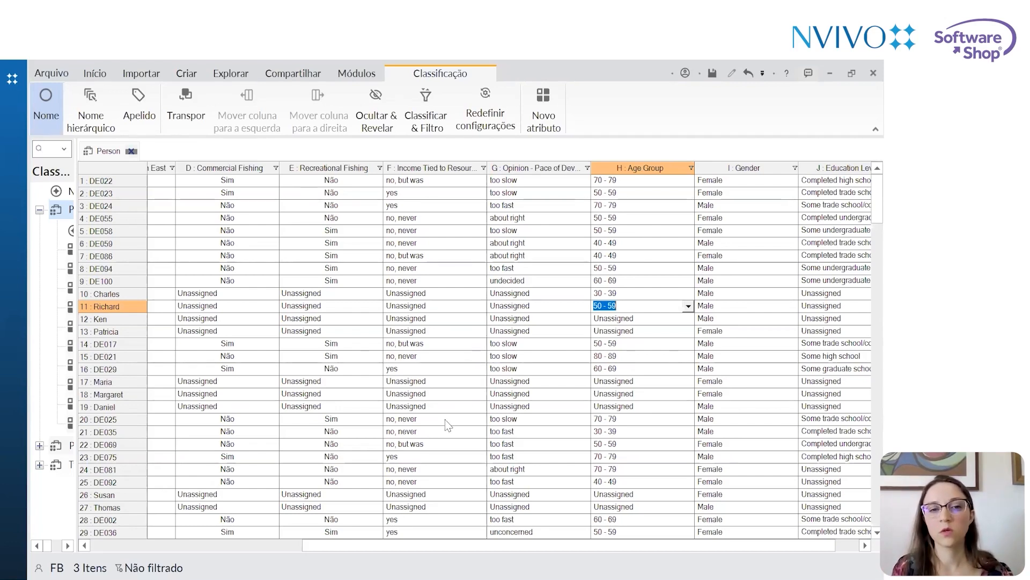
Widen the classifications list, collapse Person, view the Place classification sheet and close it
{"action": "key", "text": "alt+Tab"}
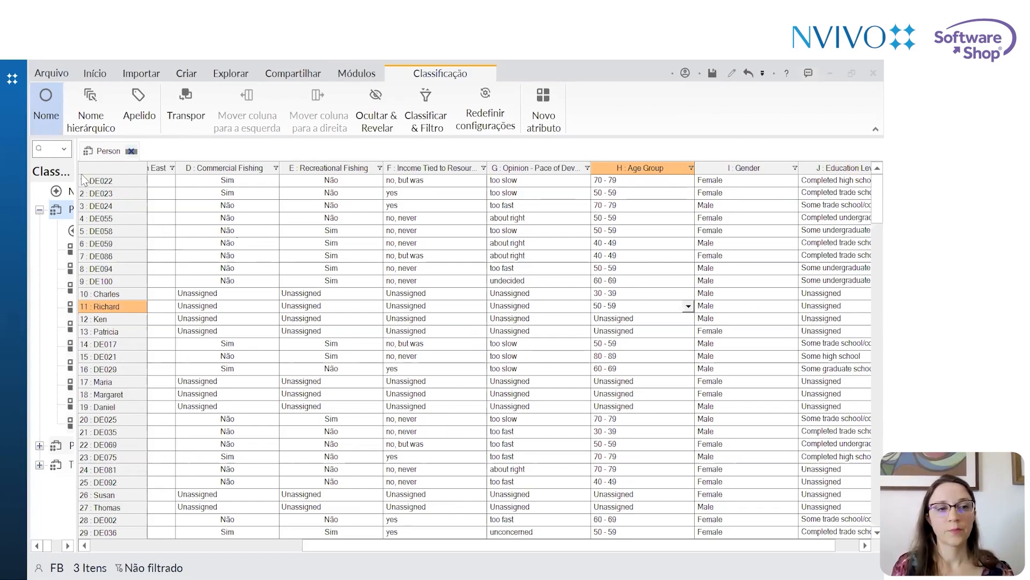
{"action": "left_click_drag", "start_coordinate": [76, 177], "coordinate": [286, 177]}
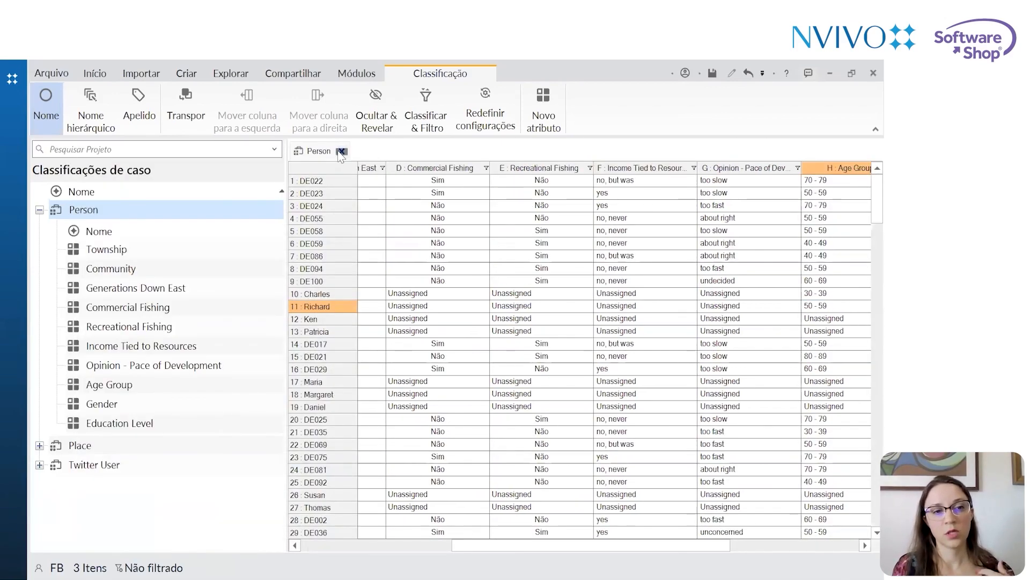
{"action": "left_click", "coordinate": [40, 210]}
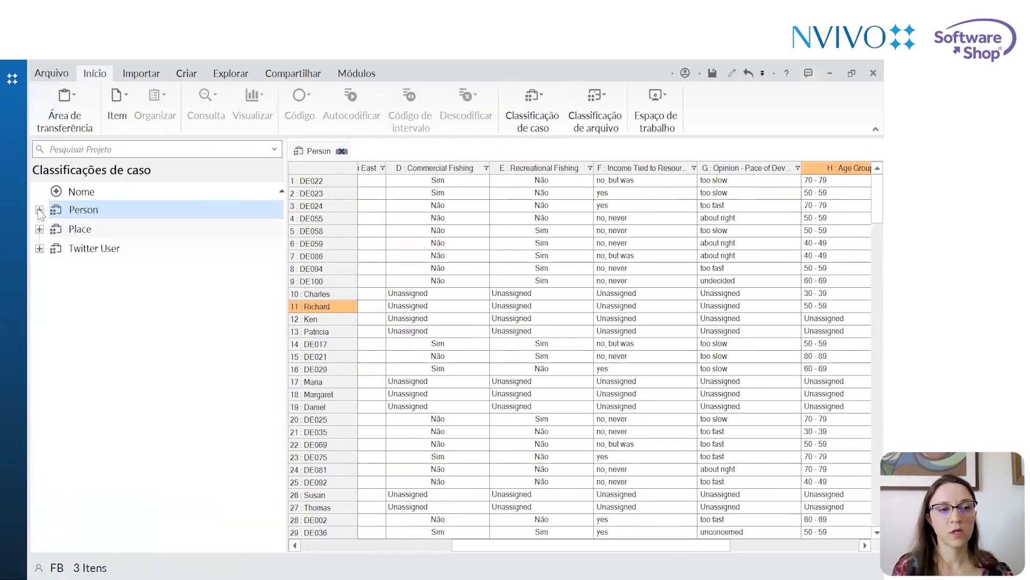
{"action": "double_click", "coordinate": [80, 229]}
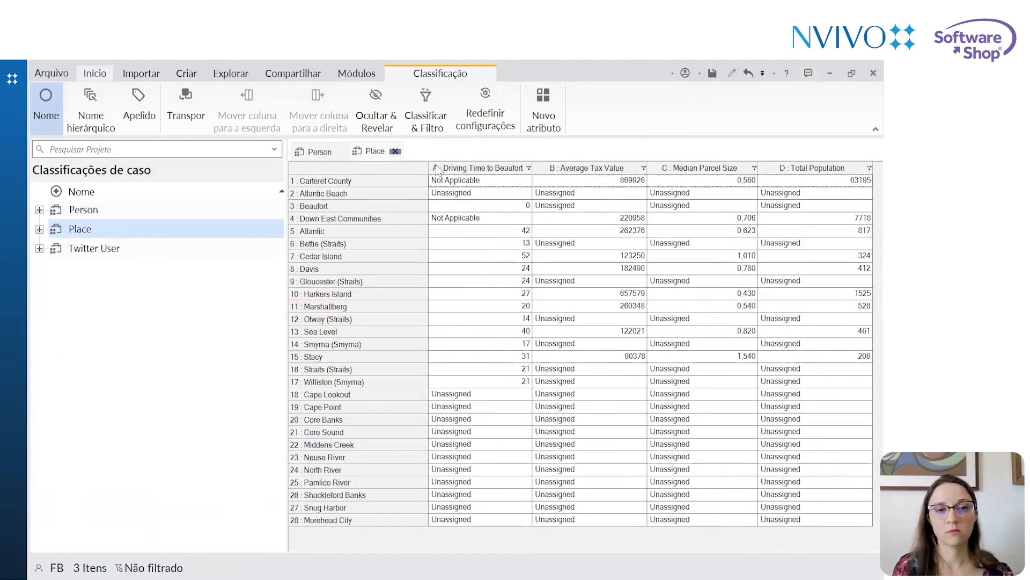
{"action": "left_click", "coordinate": [395, 152]}
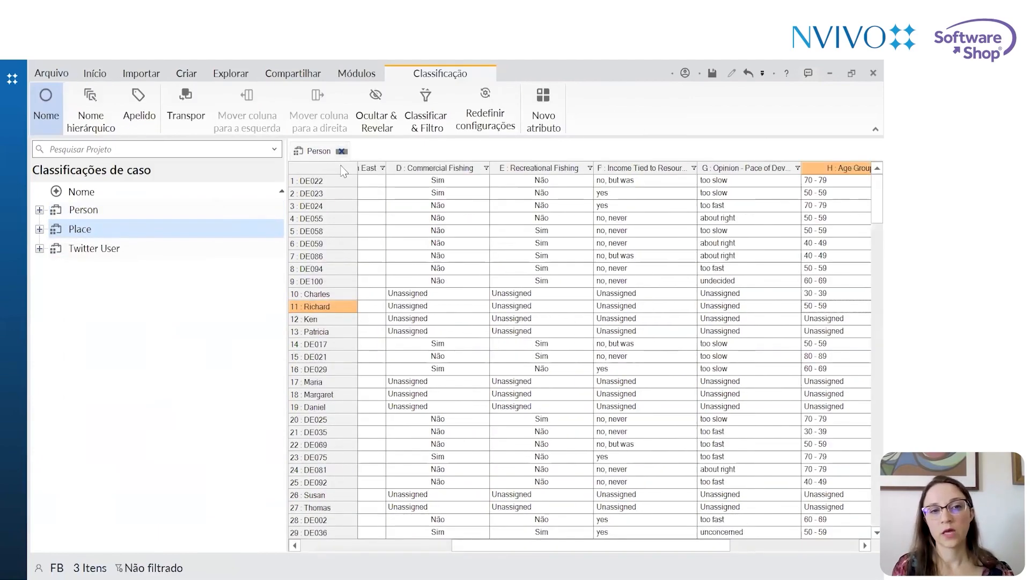
Select the entire Person classification sheet and review the options for exporting it to Microsoft Excel
{"action": "left_click", "coordinate": [343, 170]}
{"action": "right_click", "coordinate": [343, 168]}
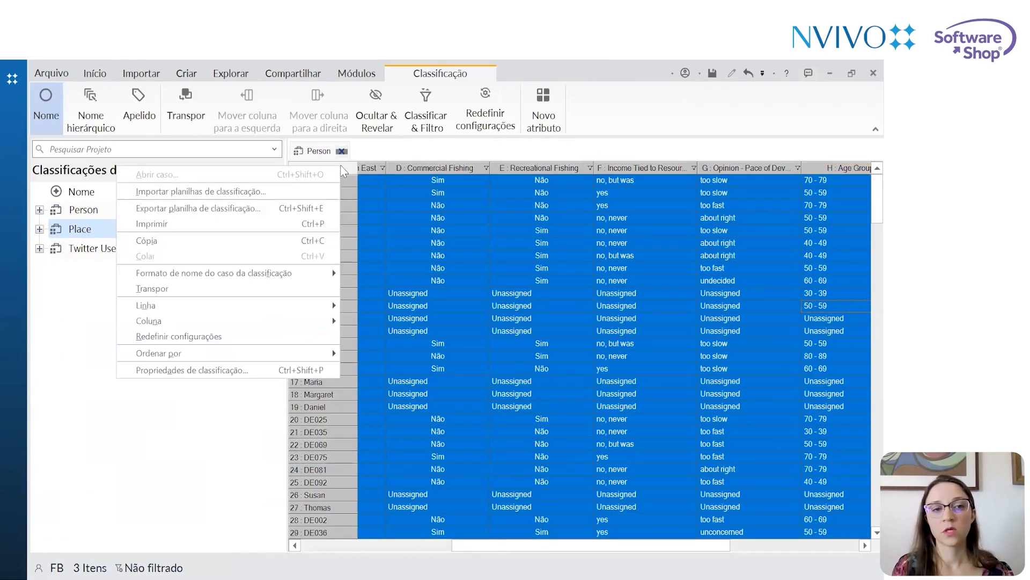
{"action": "left_click", "coordinate": [207, 209]}
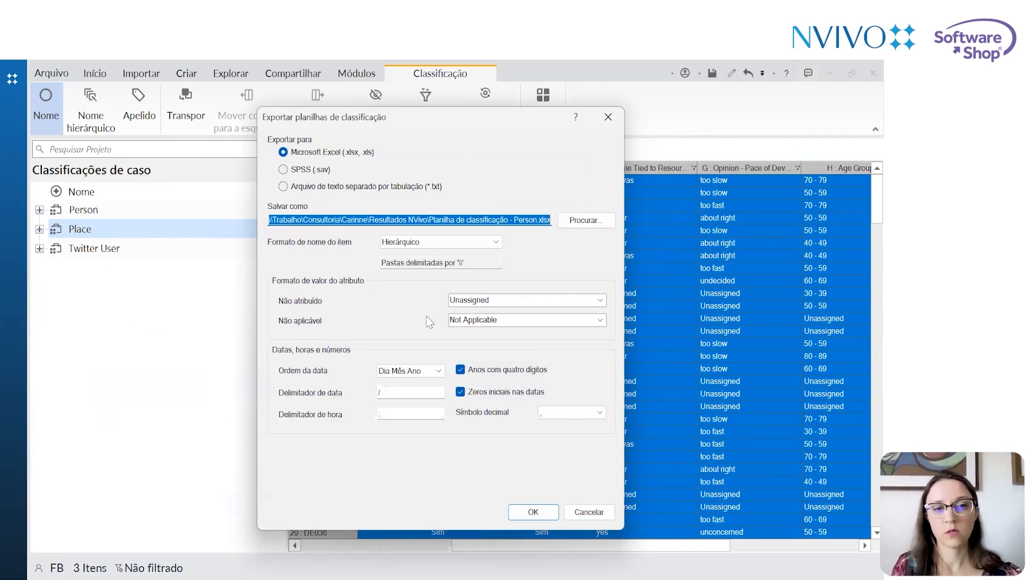
{"action": "left_click", "coordinate": [533, 512]}
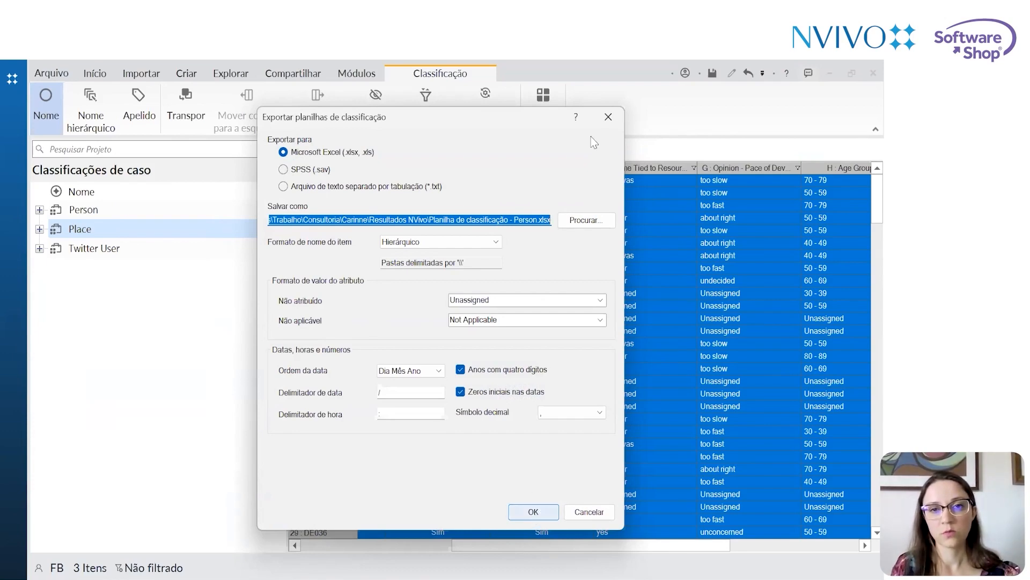
View the Twitter User classification sheet and close it
{"action": "double_click", "coordinate": [95, 247]}
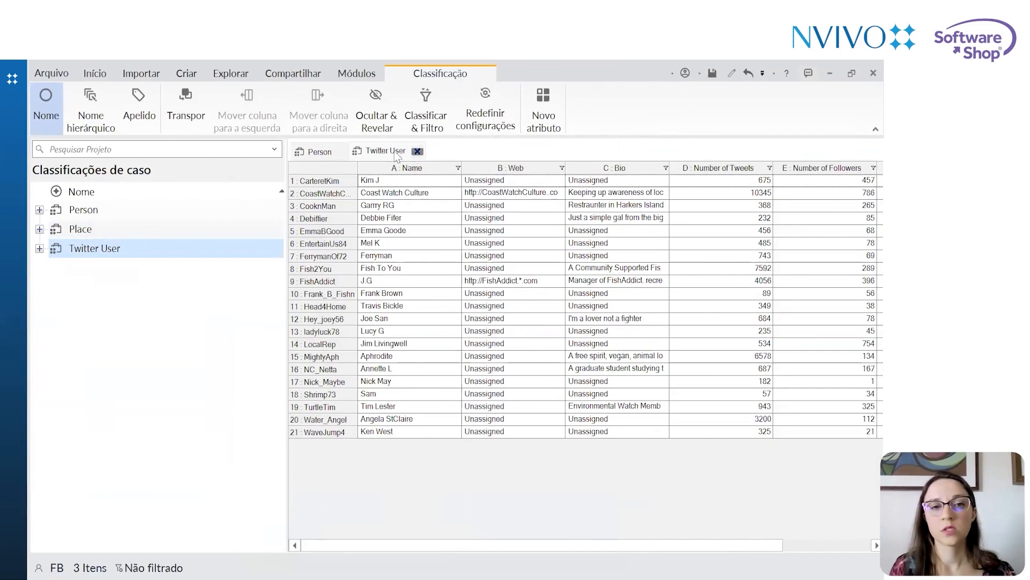
{"action": "left_click", "coordinate": [417, 151]}
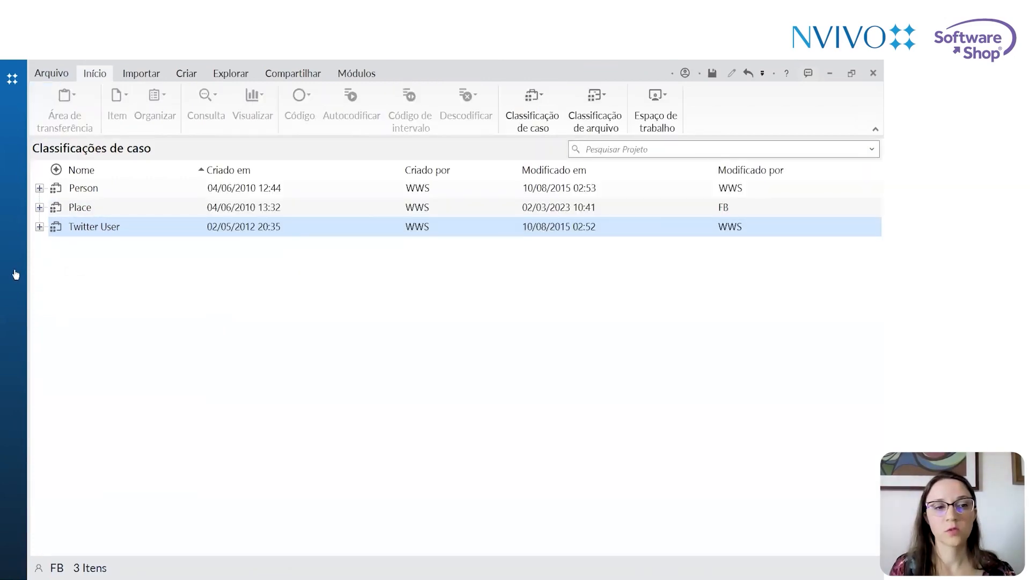
Restore the navigation pane, return to the People cases and open the first interview participant's case
{"action": "left_click", "coordinate": [15, 275]}
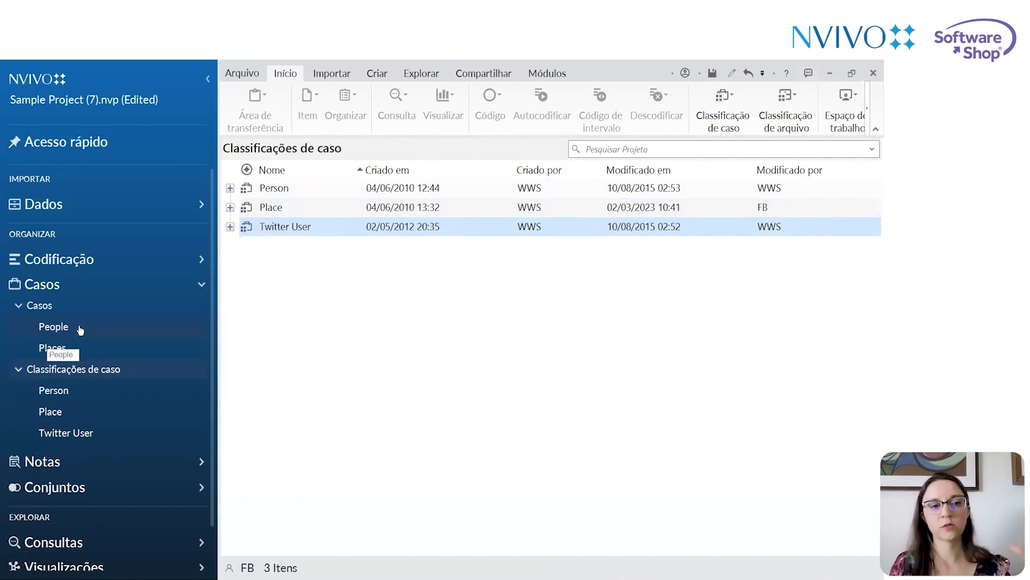
{"action": "left_click", "coordinate": [51, 328]}
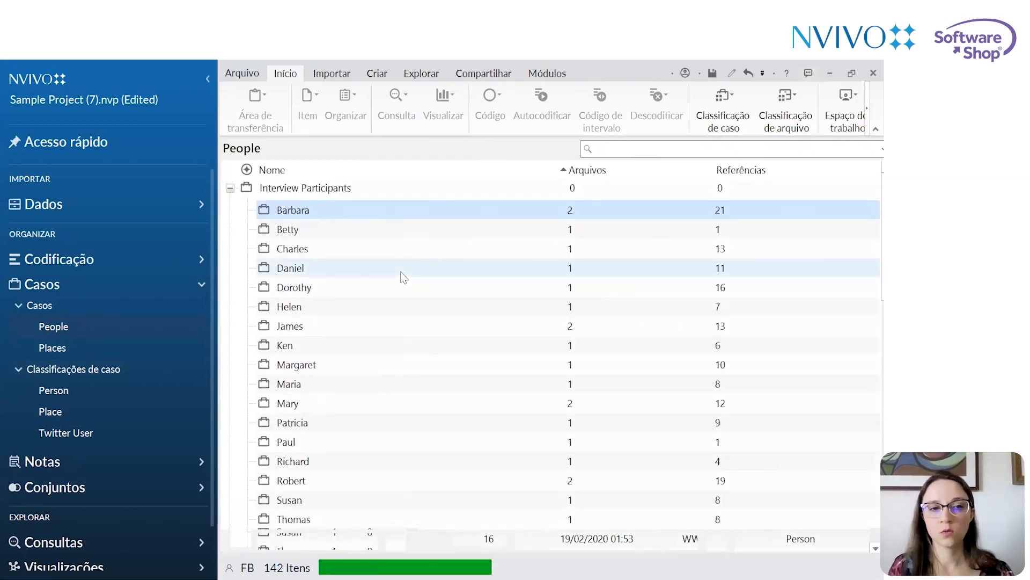
{"action": "key", "text": "Return"}
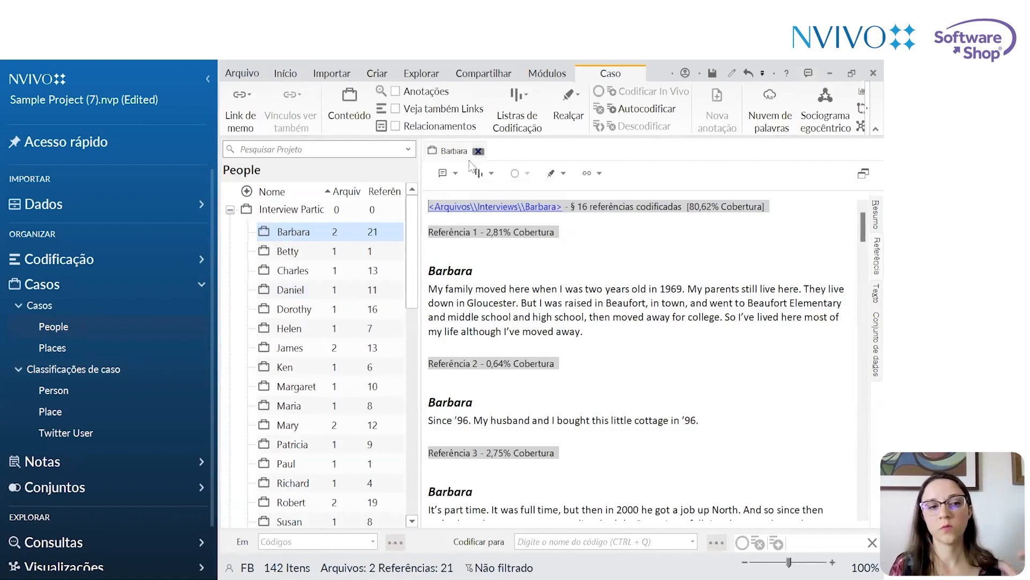
Close the open participant's case and switch to the Casos - Workshop project
{"action": "left_click", "coordinate": [477, 153]}
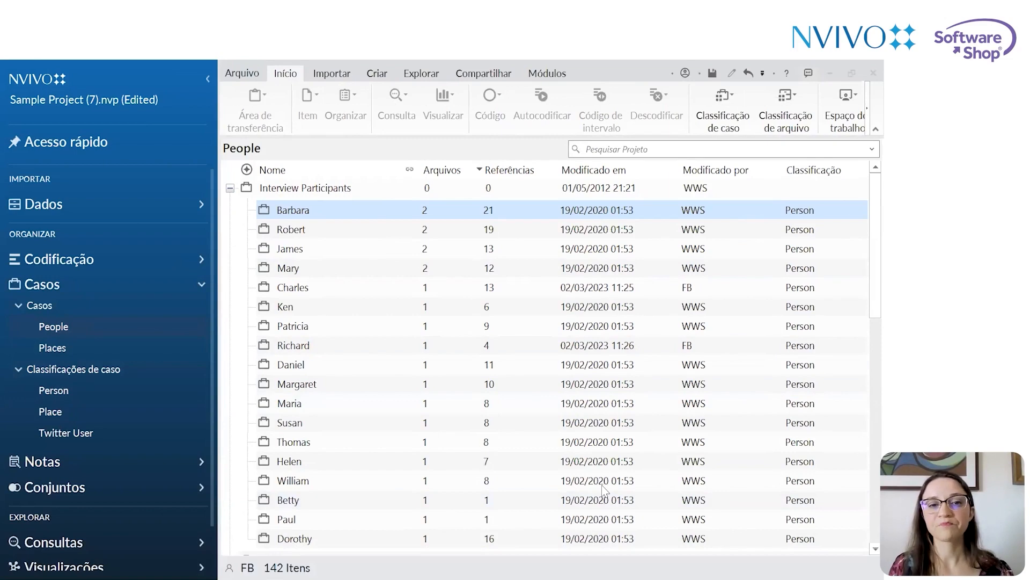
{"action": "mouse_move", "coordinate": [474, 560]}
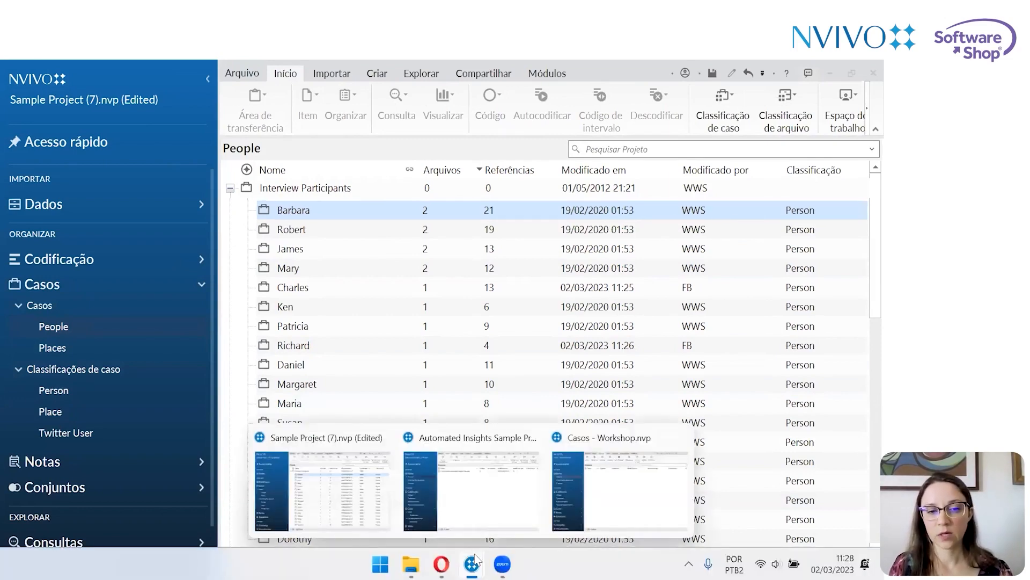
{"action": "left_click", "coordinate": [617, 502]}
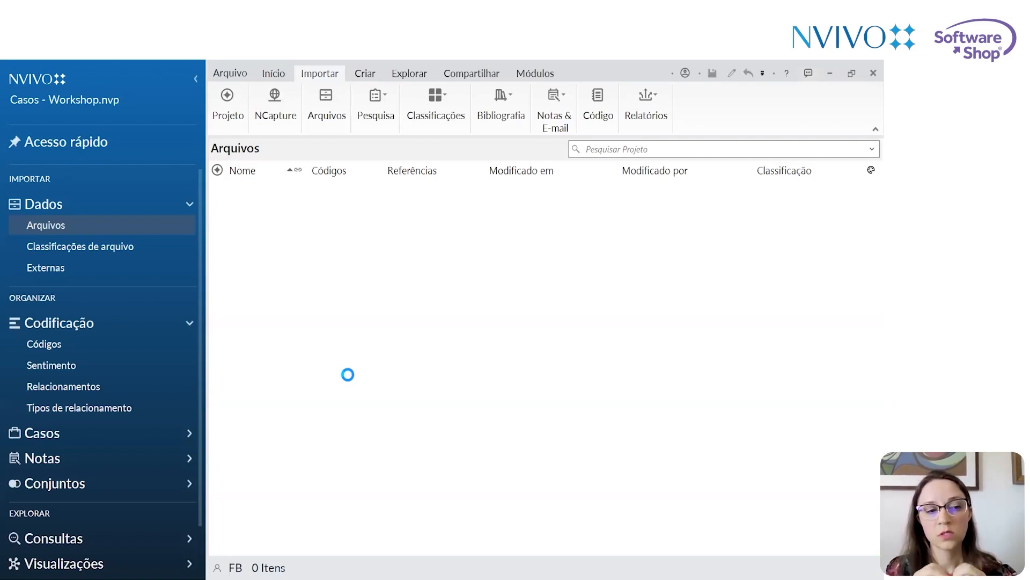
Start a survey import from the Excel file BD_Brasil.05.08 in the folder Trabalho > NVivo > Workshop - Métodos Mistos
{"action": "left_click", "coordinate": [378, 115]}
{"action": "left_click", "coordinate": [348, 144]}
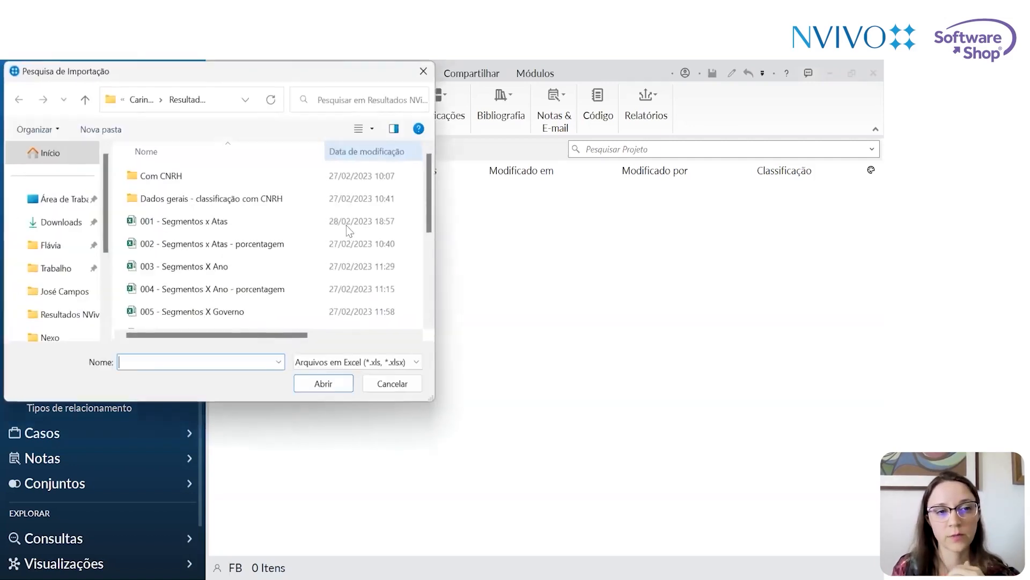
{"action": "left_click", "coordinate": [84, 100]}
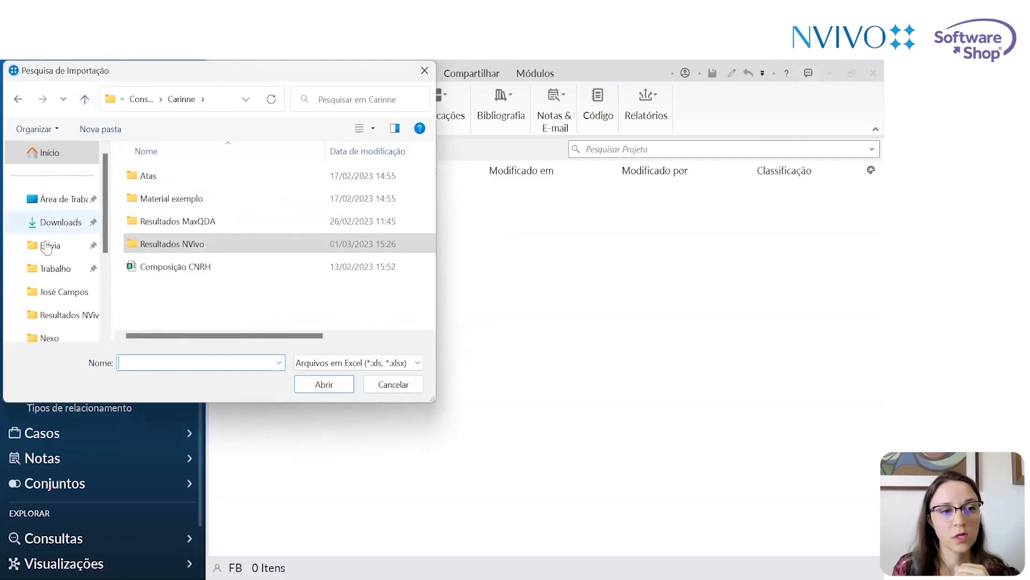
{"action": "left_click", "coordinate": [53, 268]}
{"action": "scroll", "coordinate": [198, 247], "scroll_direction": "down", "scroll_amount": 3}
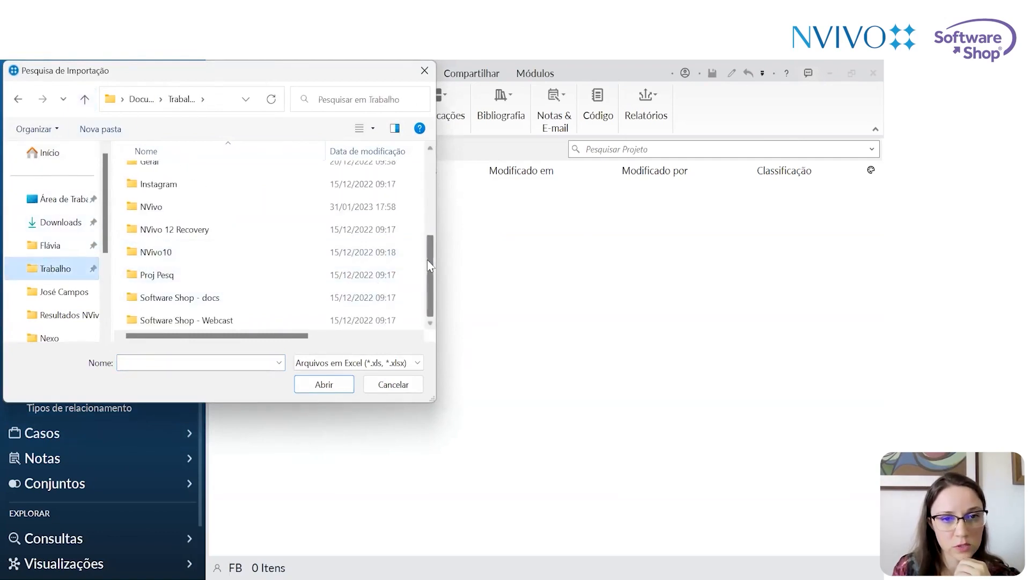
{"action": "double_click", "coordinate": [195, 209]}
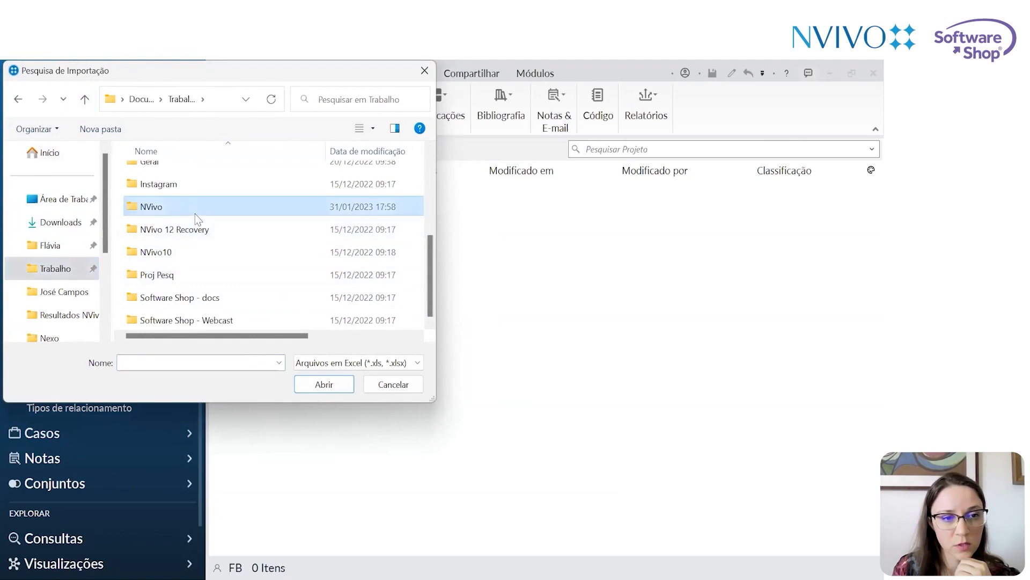
{"action": "scroll", "coordinate": [212, 271], "scroll_direction": "down", "scroll_amount": 3}
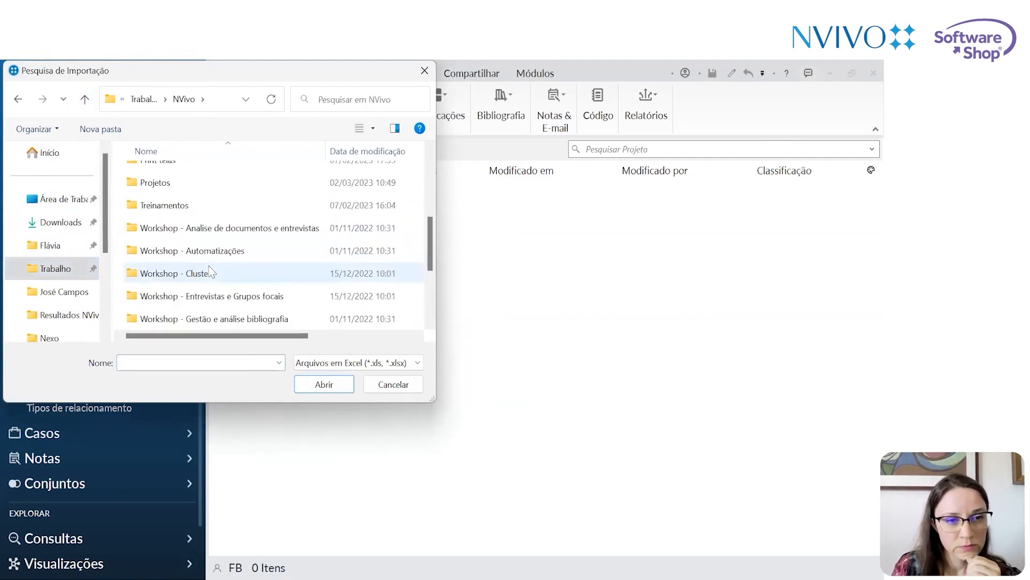
{"action": "scroll", "coordinate": [237, 271], "scroll_direction": "down", "scroll_amount": 2}
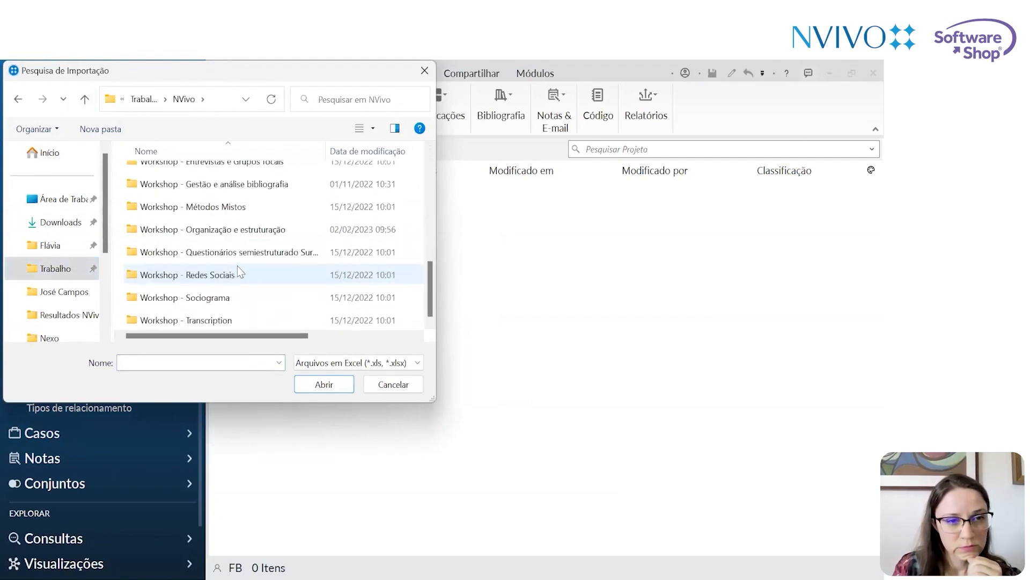
{"action": "double_click", "coordinate": [260, 208]}
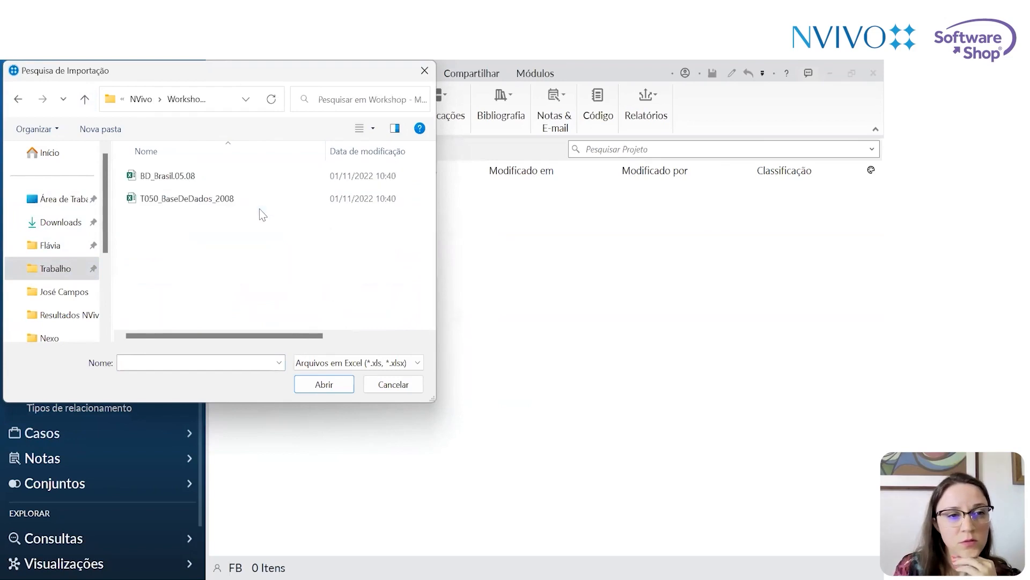
{"action": "left_click", "coordinate": [247, 175]}
{"action": "left_click", "coordinate": [324, 384]}
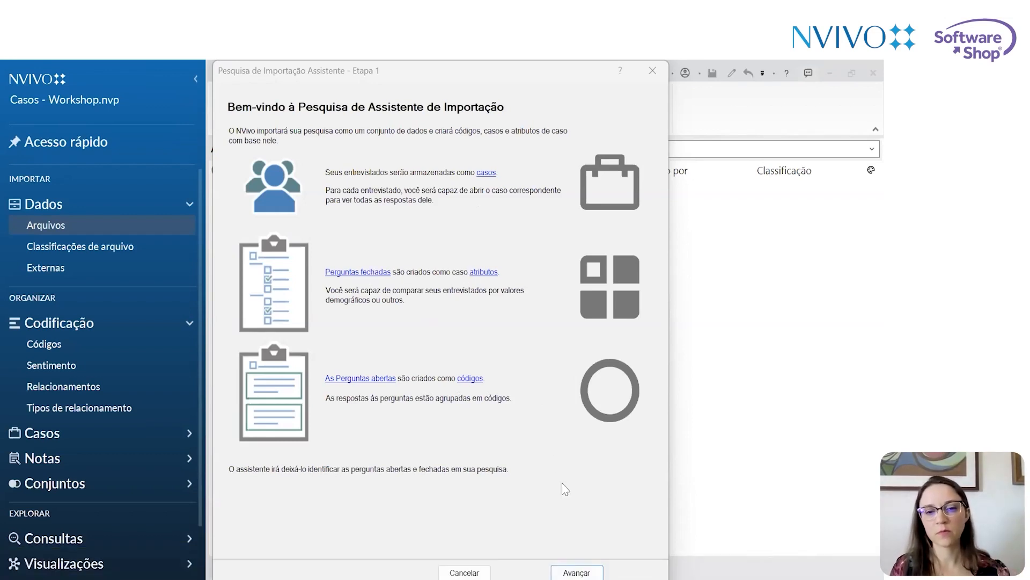
Accept the survey's default data format, keep ID as the unique case identifier and name the new classification Survey
{"action": "left_click", "coordinate": [577, 572]}
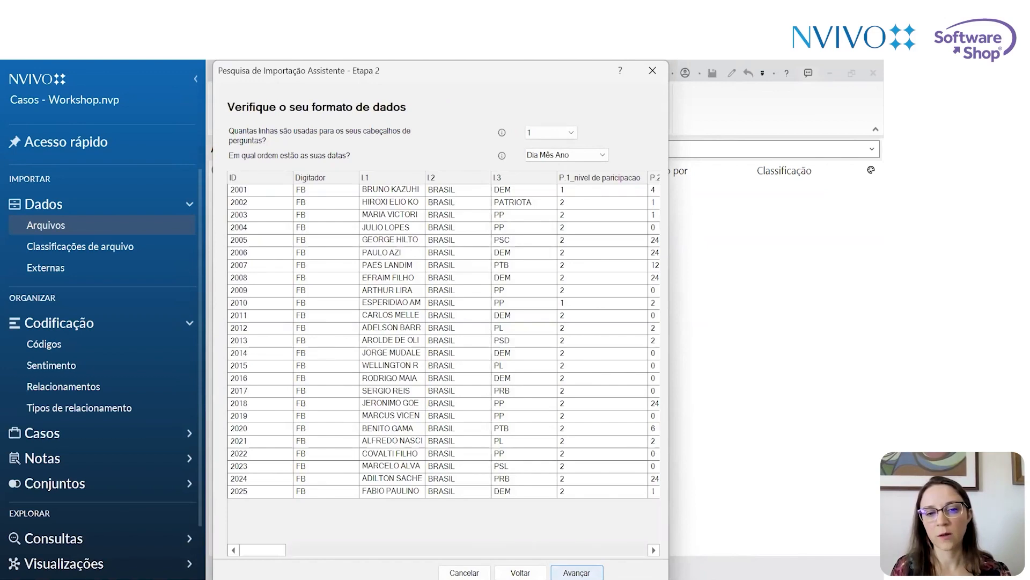
{"action": "left_click", "coordinate": [577, 572]}
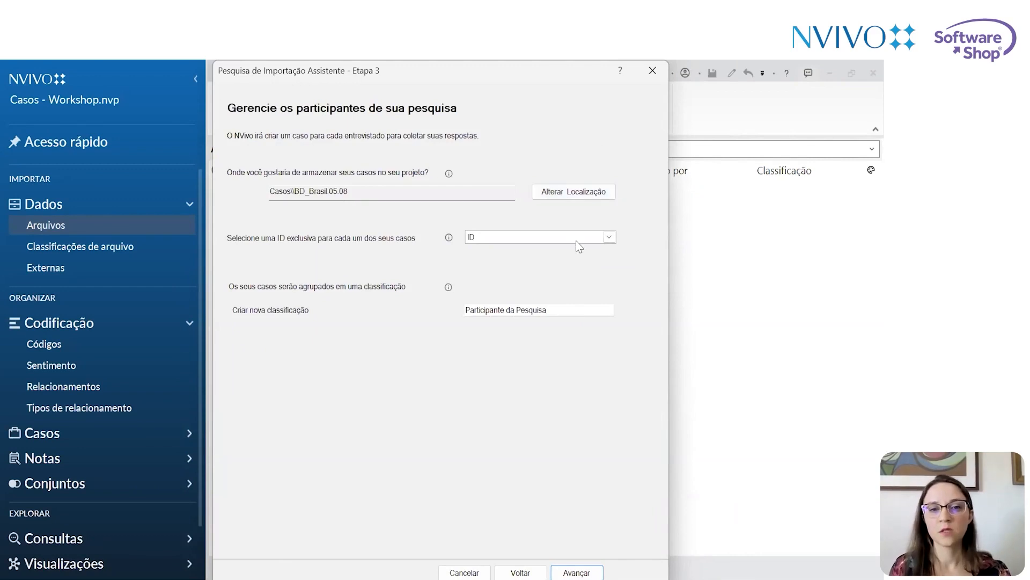
{"action": "left_click", "coordinate": [610, 236]}
{"action": "left_click", "coordinate": [611, 237]}
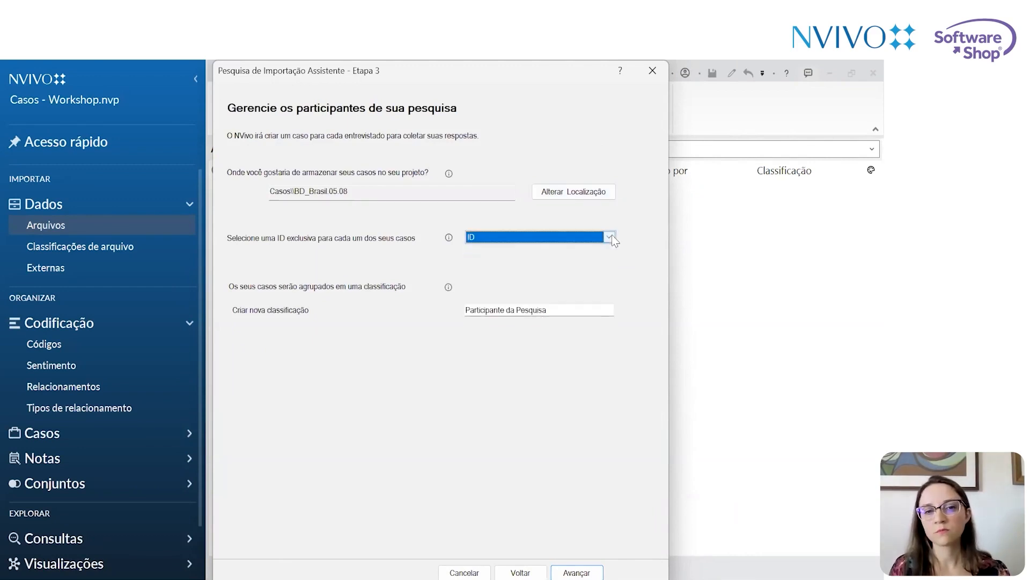
{"action": "left_click", "coordinate": [555, 315]}
{"action": "left_click_drag", "start_coordinate": [547, 311], "coordinate": [462, 311]}
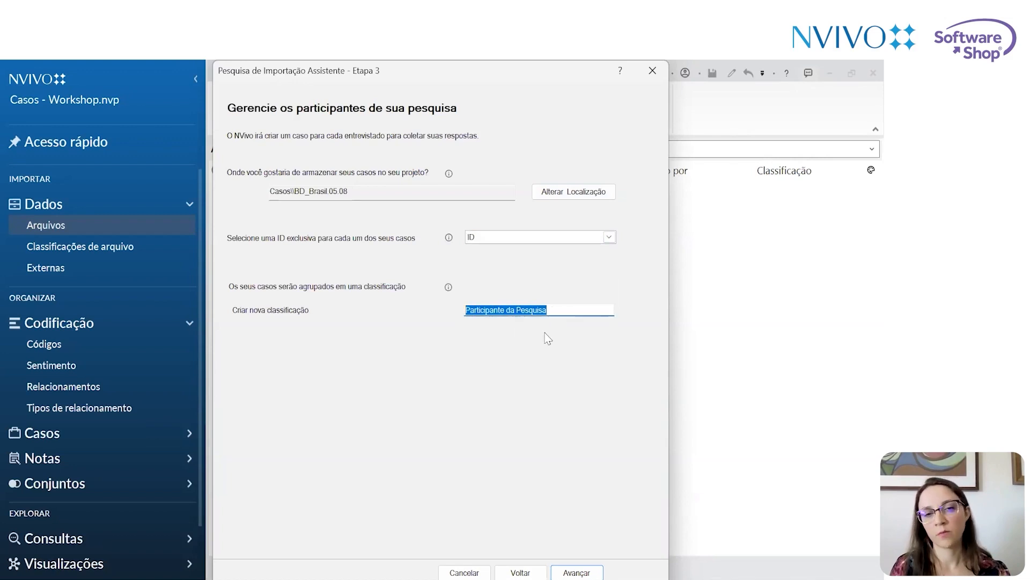
{"action": "type", "text": "Su"}
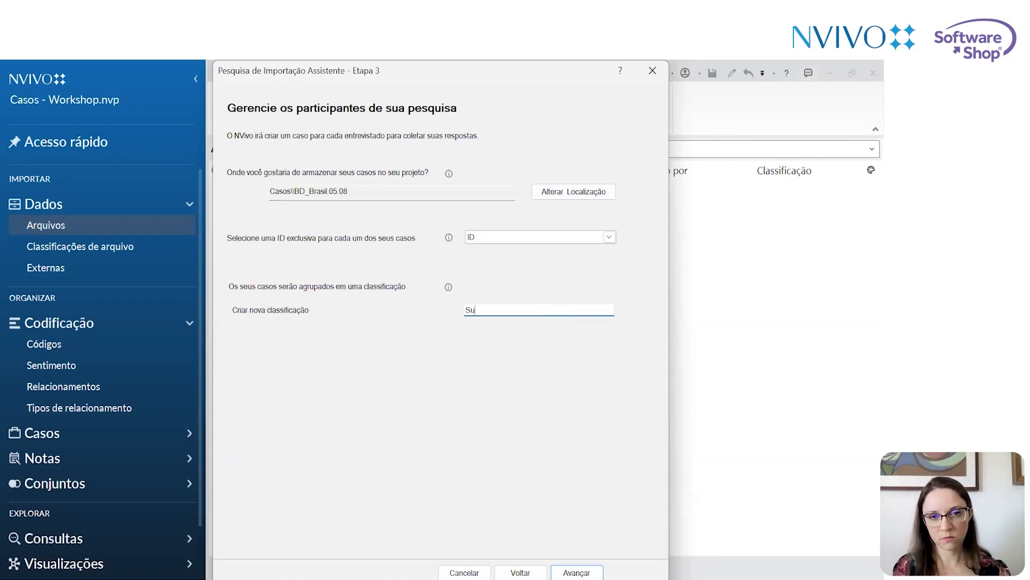
{"action": "type", "text": "rvey"}
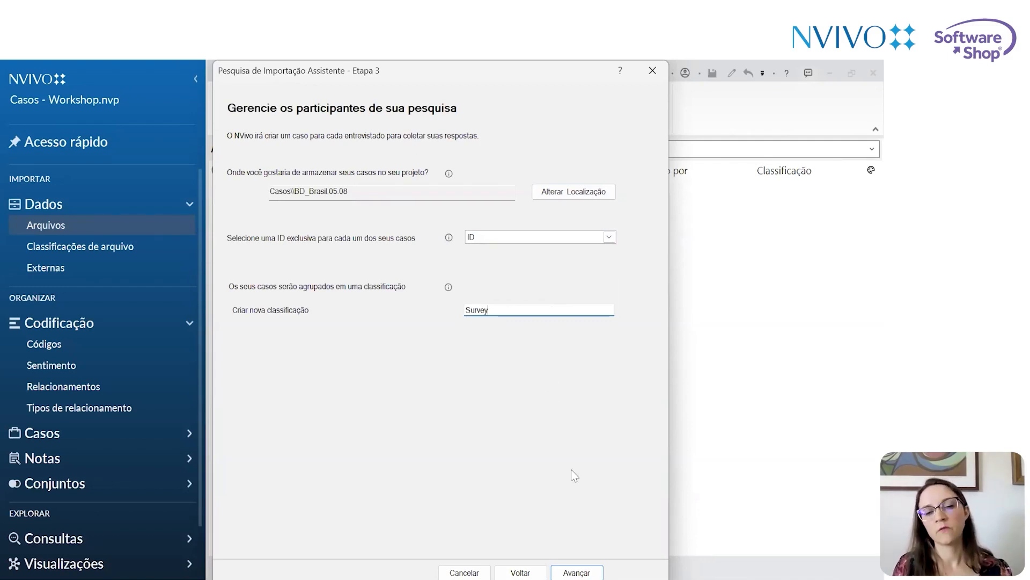
{"action": "left_click", "coordinate": [577, 572]}
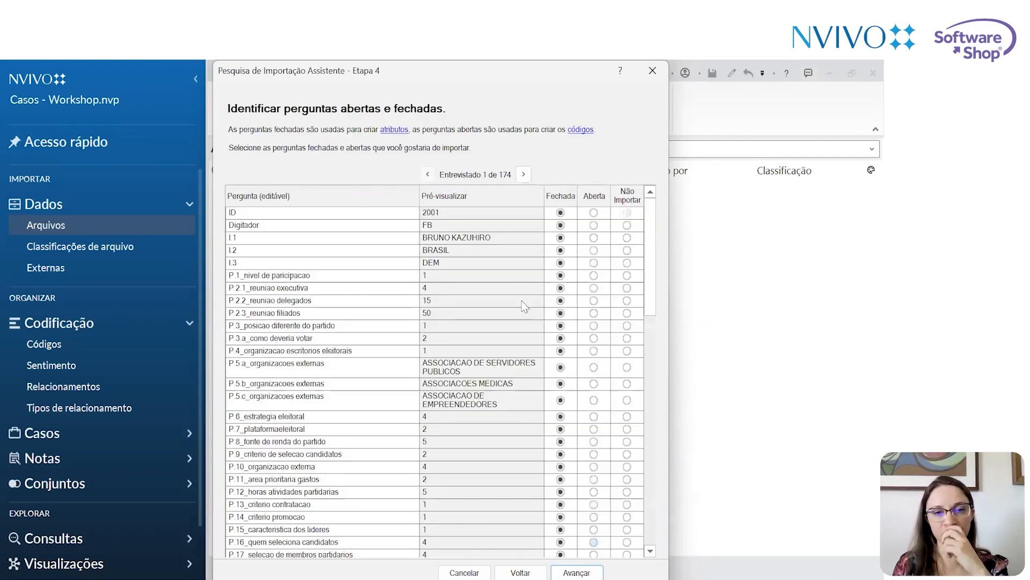
Set questions P.5.a, P.5.b and P.5.c (organizacoes externas) as open-ended and proceed to the automatic coding options
{"action": "scroll", "coordinate": [525, 306], "scroll_direction": "down", "scroll_amount": 15}
{"action": "scroll", "coordinate": [525, 309], "scroll_direction": "up", "scroll_amount": 15}
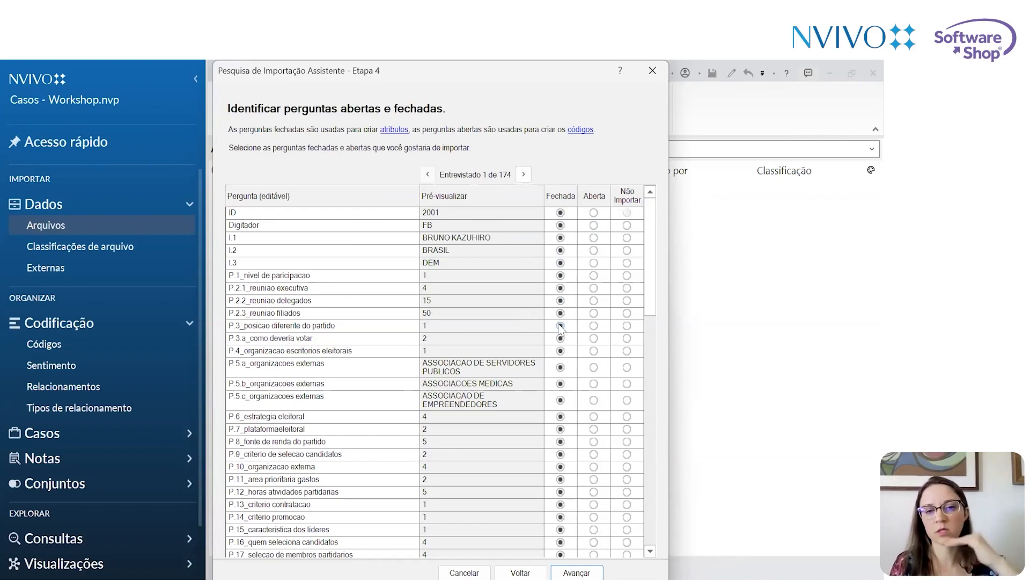
{"action": "left_click", "coordinate": [593, 367]}
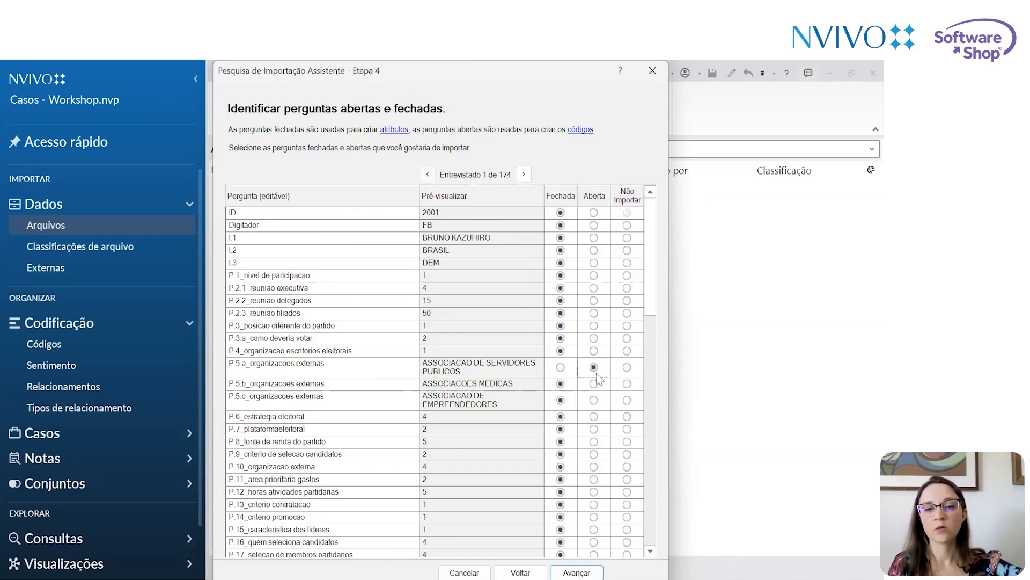
{"action": "left_click", "coordinate": [594, 384]}
{"action": "left_click", "coordinate": [594, 399]}
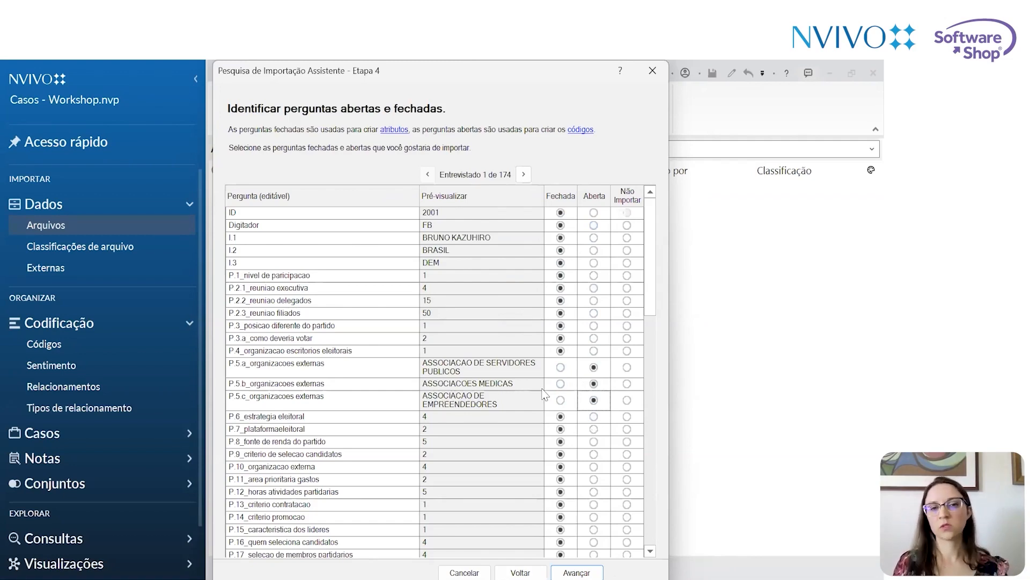
{"action": "scroll", "coordinate": [545, 395], "scroll_direction": "down", "scroll_amount": 8}
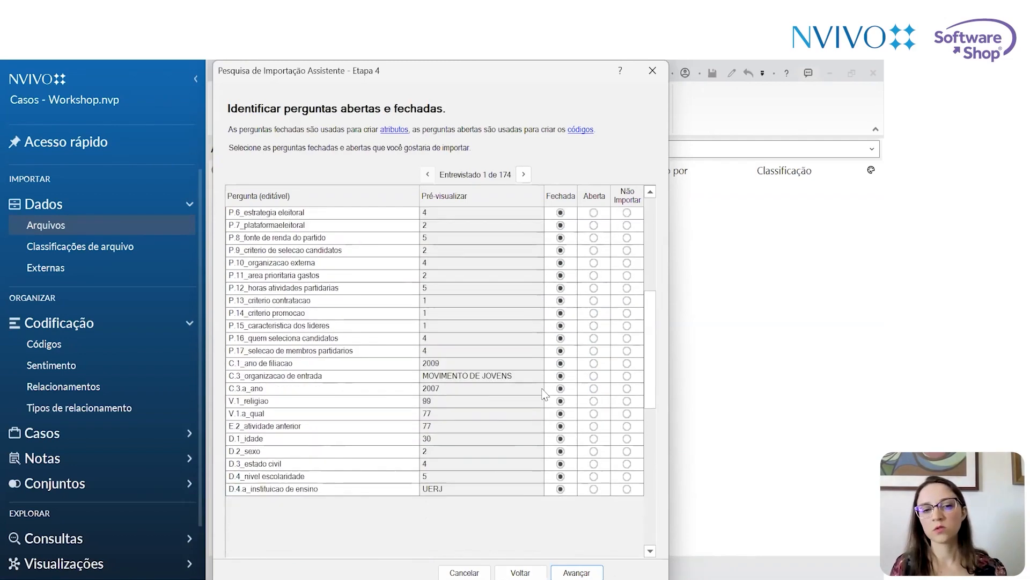
{"action": "scroll", "coordinate": [553, 404], "scroll_direction": "up", "scroll_amount": 10}
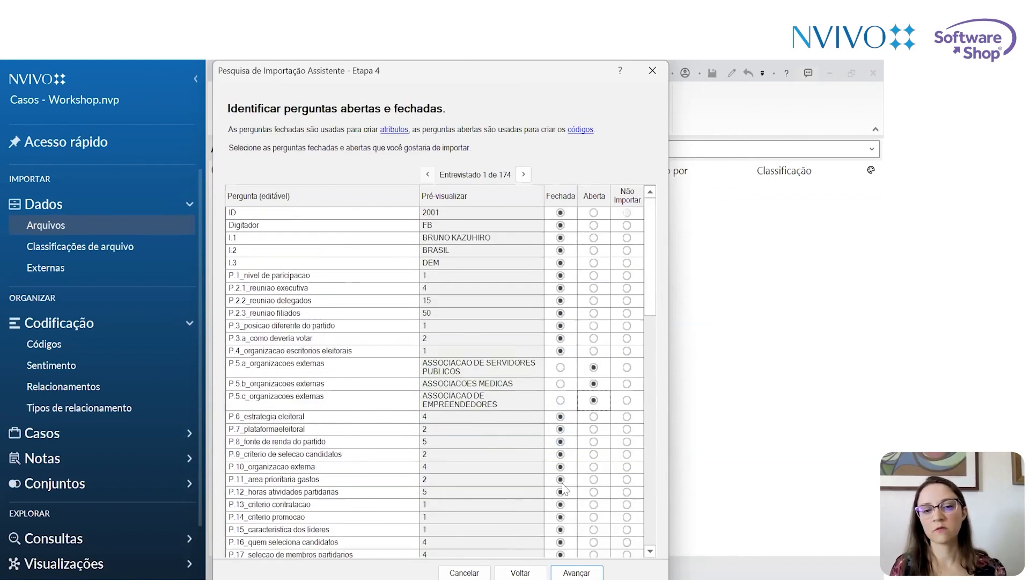
{"action": "left_click", "coordinate": [580, 571]}
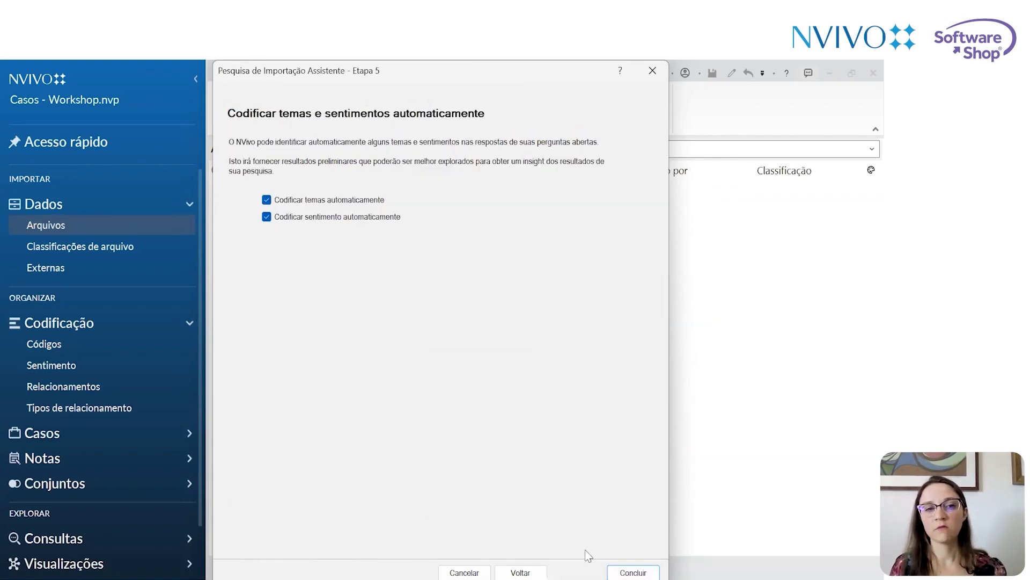
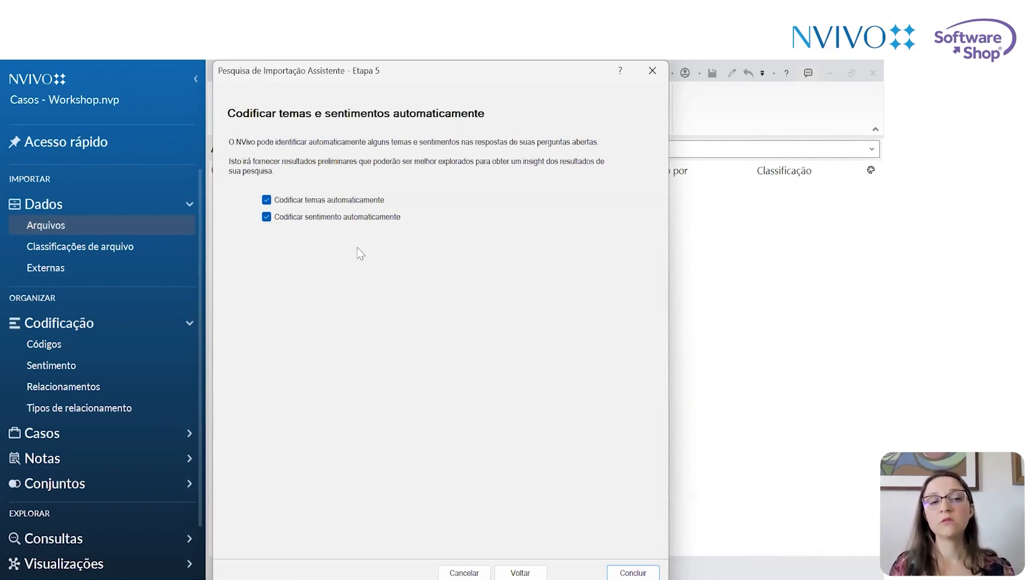
Turn off automatic coding of themes and sentiment, and complete the survey import
{"action": "left_click", "coordinate": [307, 202]}
{"action": "left_click", "coordinate": [305, 217]}
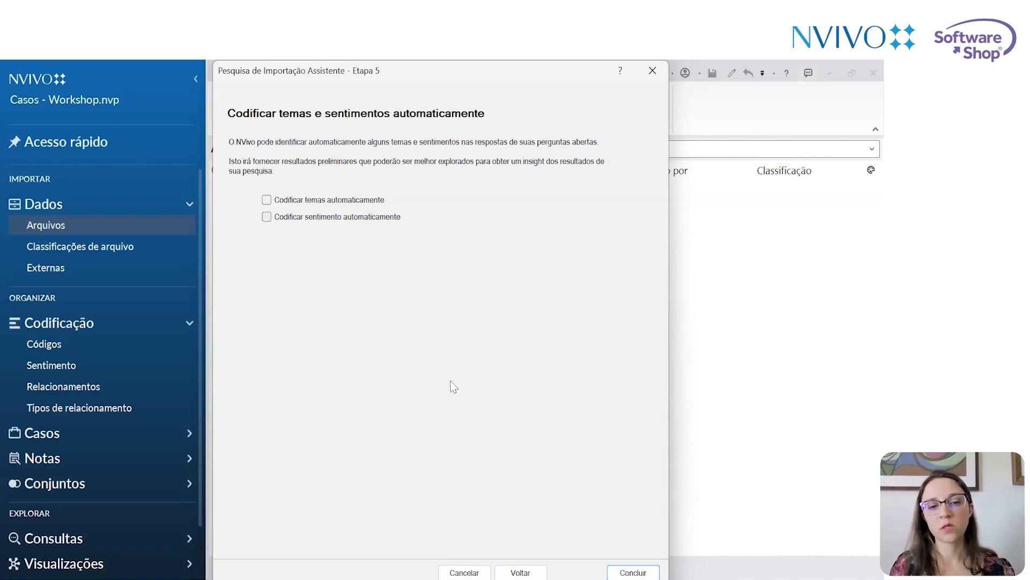
{"action": "left_click", "coordinate": [633, 574]}
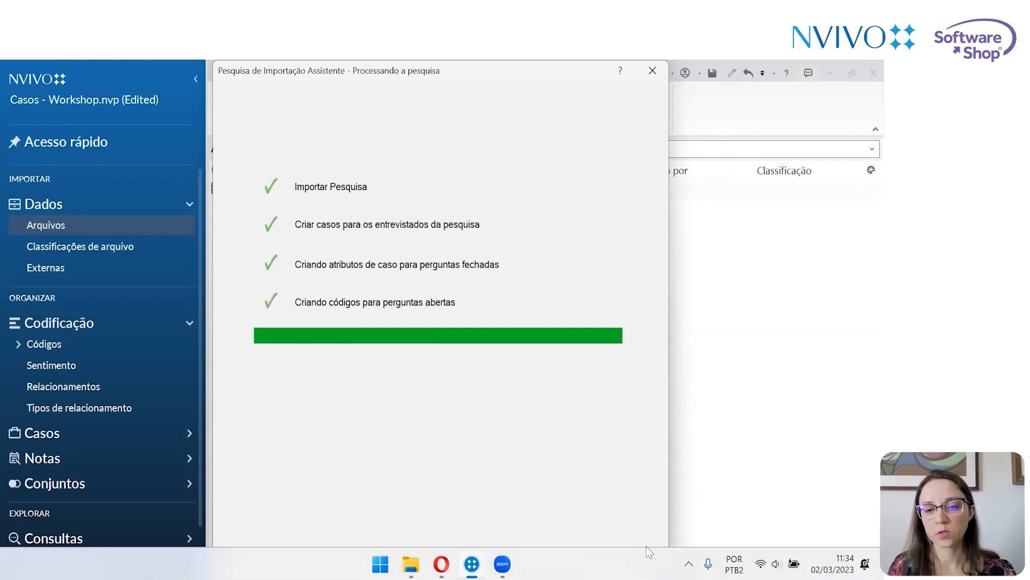
{"action": "left_click", "coordinate": [629, 568]}
View the imported BD_Brasil.05.08 dataset, close it and return to the project's files
{"action": "double_click", "coordinate": [254, 189]}
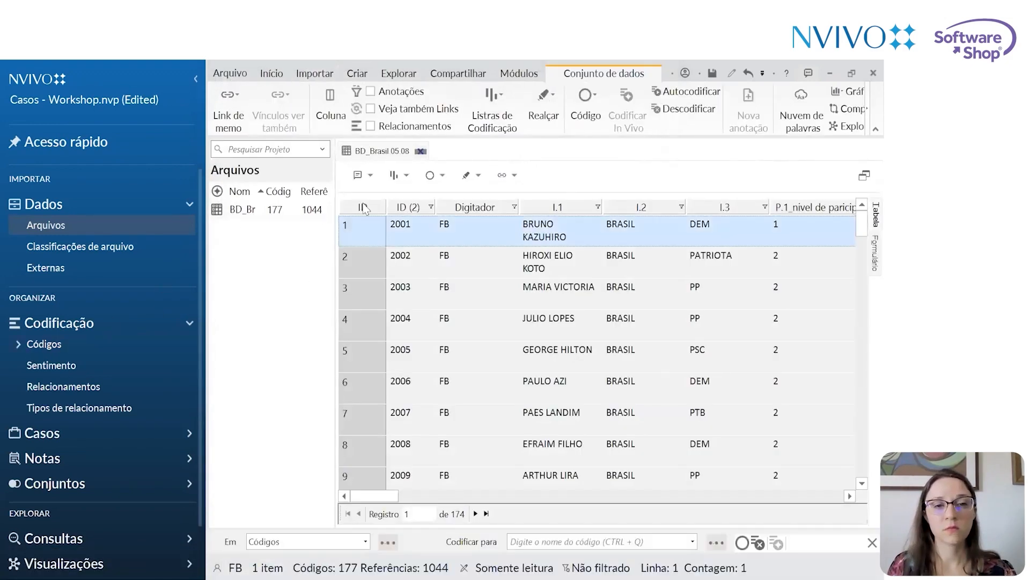
{"action": "scroll", "coordinate": [605, 401], "scroll_direction": "down", "scroll_amount": 2}
{"action": "scroll", "coordinate": [526, 387], "scroll_direction": "up", "scroll_amount": 2}
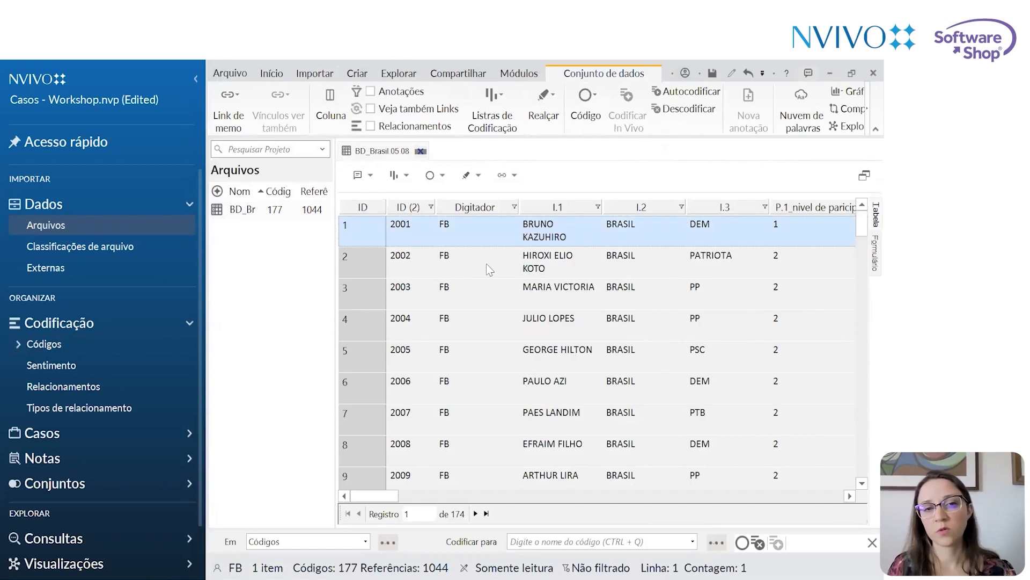
{"action": "left_click", "coordinate": [421, 151]}
{"action": "left_click", "coordinate": [59, 223]}
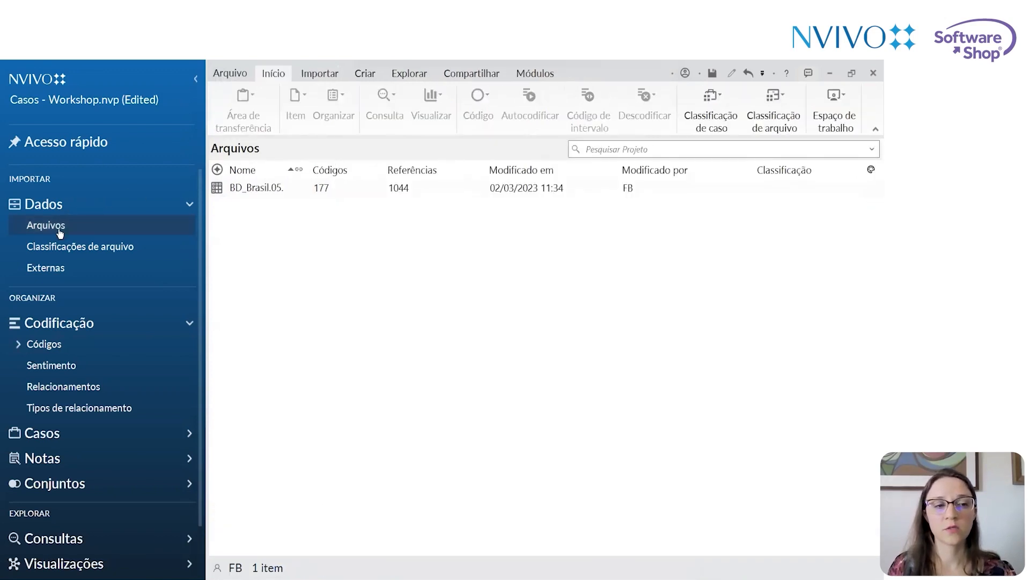
Open the P.5.a_organizacoes externas code under the BD_Brasil.05.08 codes and examine its coded responses
{"action": "left_click", "coordinate": [18, 344]}
{"action": "left_click", "coordinate": [66, 366]}
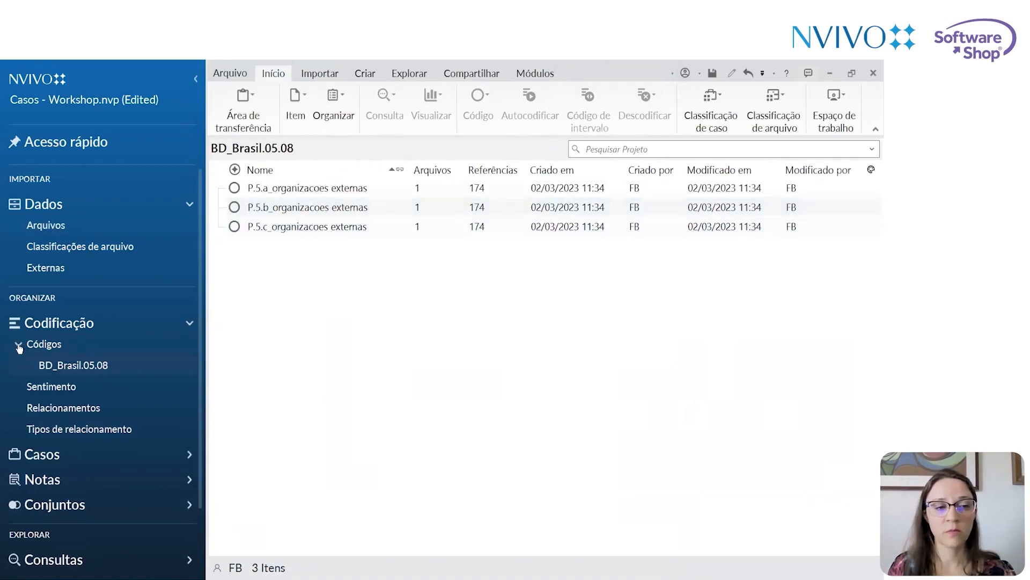
{"action": "left_click", "coordinate": [302, 190]}
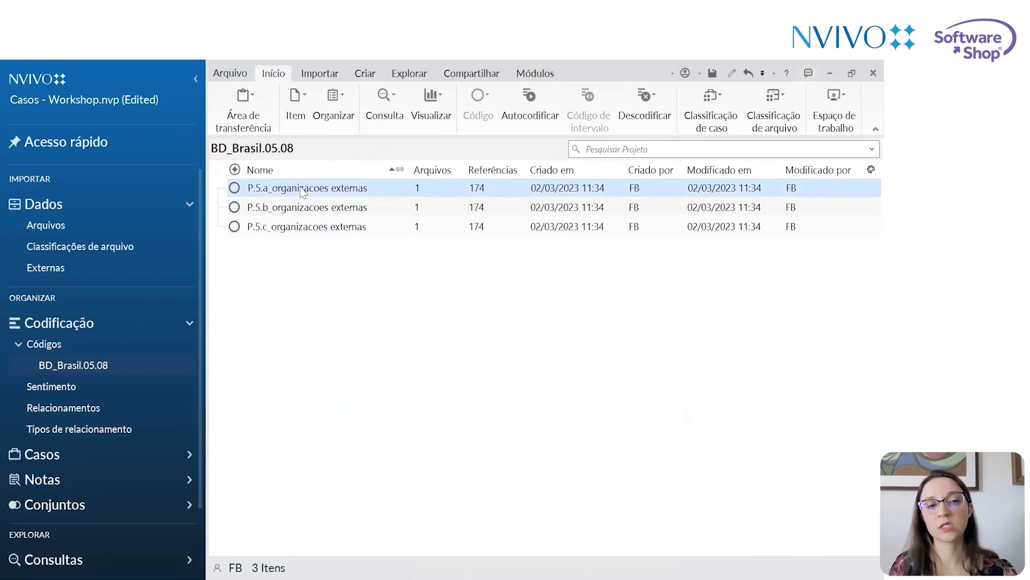
{"action": "double_click", "coordinate": [302, 191]}
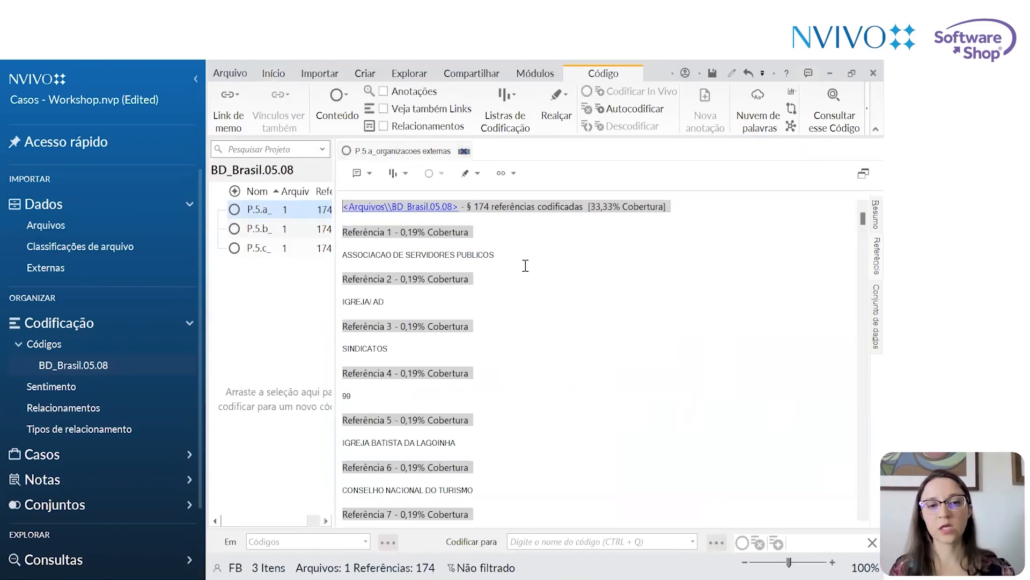
{"action": "left_click_drag", "start_coordinate": [343, 255], "coordinate": [495, 255]}
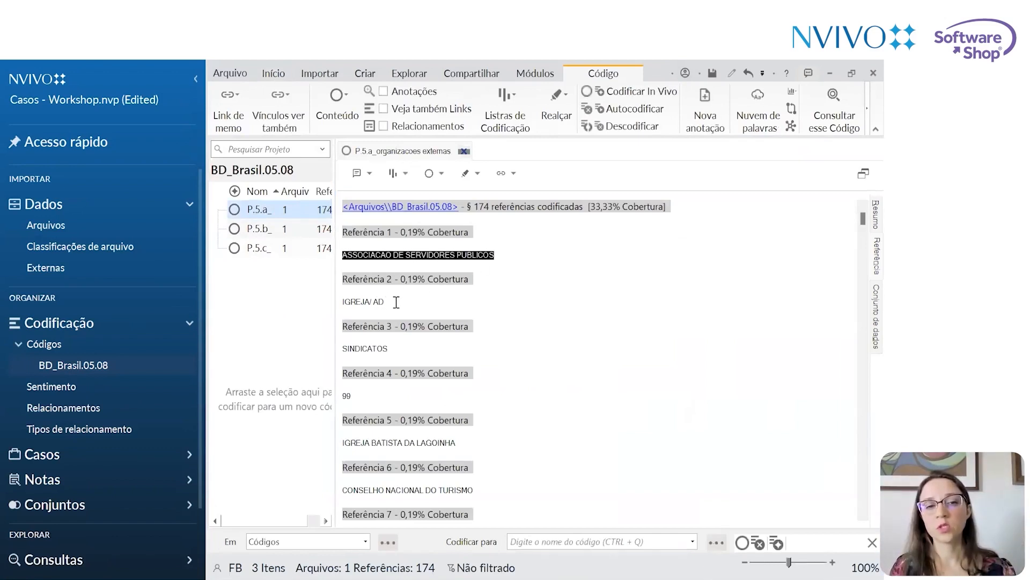
{"action": "left_click_drag", "start_coordinate": [386, 302], "coordinate": [352, 301]}
{"action": "left_click_drag", "start_coordinate": [379, 352], "coordinate": [355, 360]}
{"action": "scroll", "coordinate": [362, 407], "scroll_direction": "down", "scroll_amount": 3}
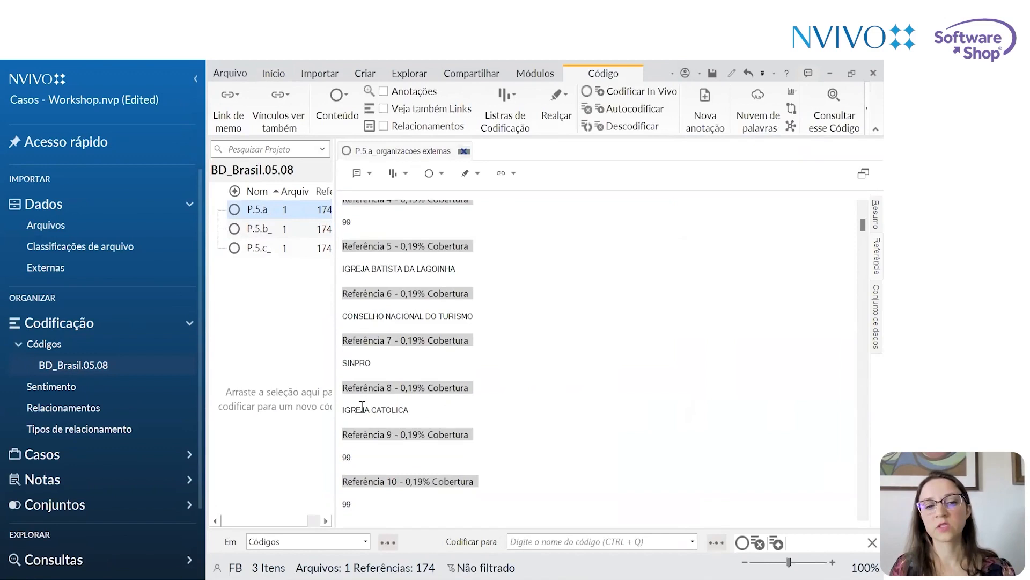
Read further responses in the P.5.a_organizacoes externas code, close it and collapse the coding section
{"action": "scroll", "coordinate": [362, 407], "scroll_direction": "down", "scroll_amount": 3}
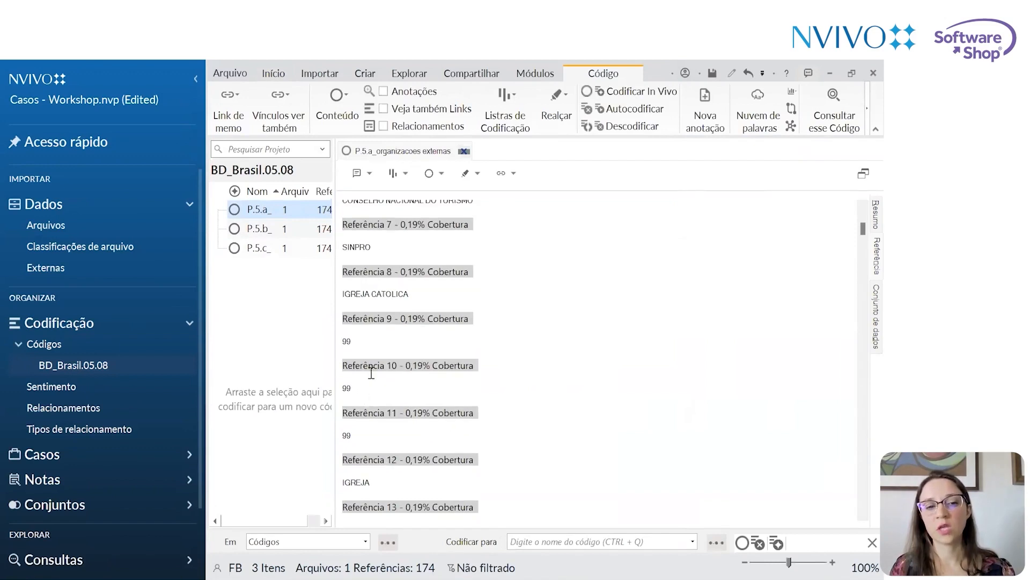
{"action": "left_click", "coordinate": [464, 152]}
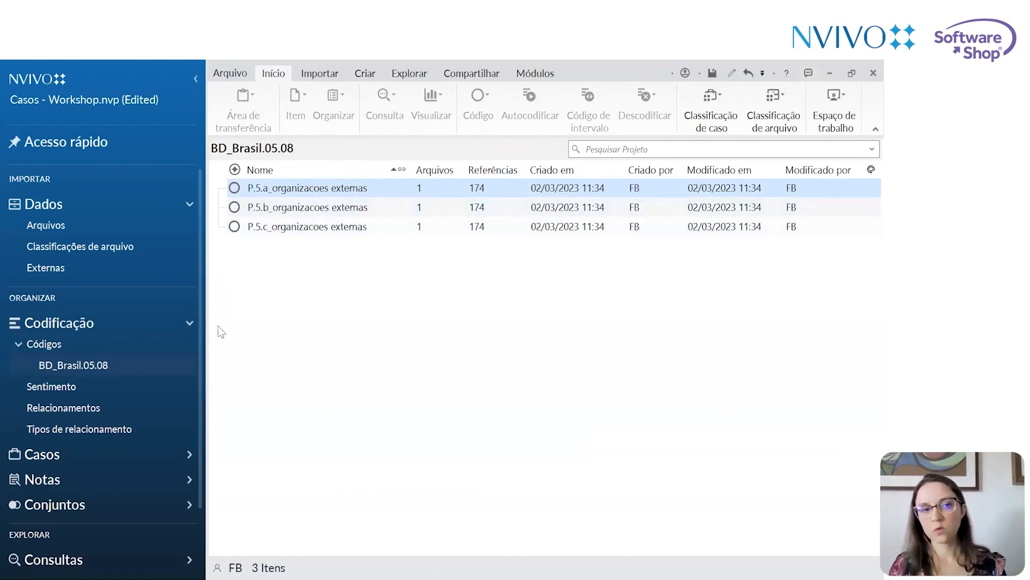
{"action": "left_click", "coordinate": [190, 324]}
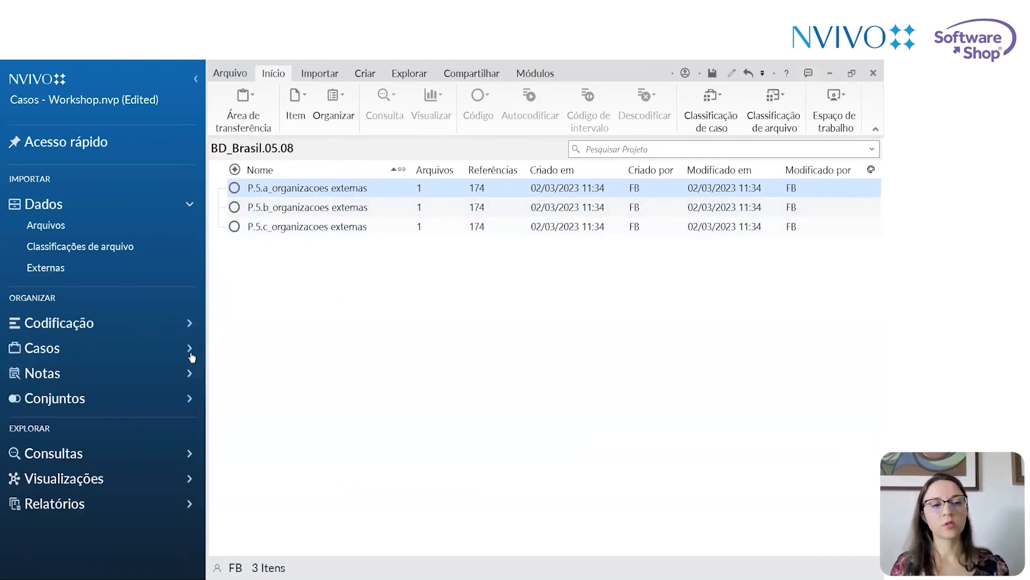
Expand the cases and case classifications, list the BD_Brasil.05.08 cases, and open and close case 2002
{"action": "left_click", "coordinate": [189, 349]}
{"action": "left_click", "coordinate": [18, 370]}
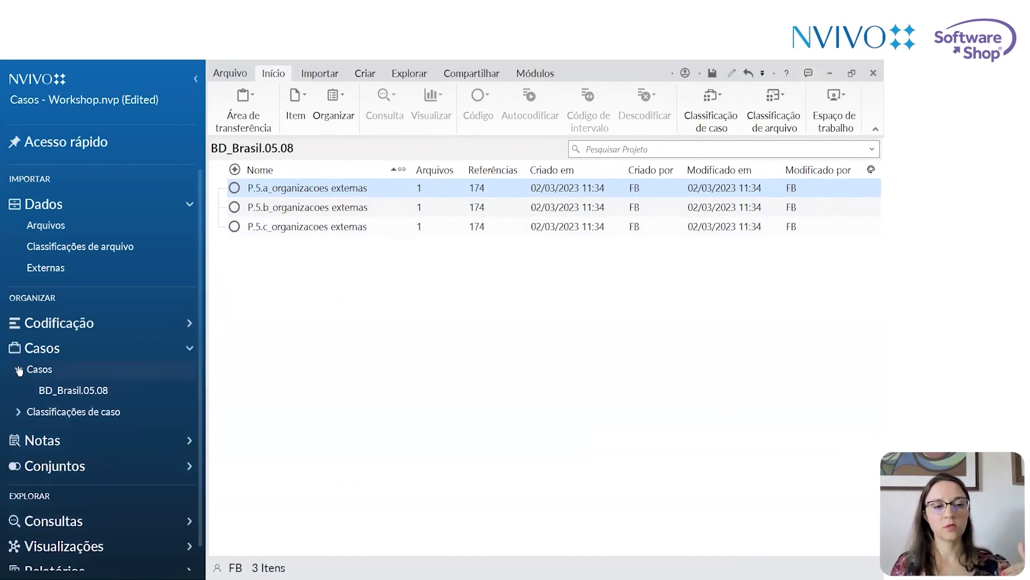
{"action": "left_click", "coordinate": [18, 412]}
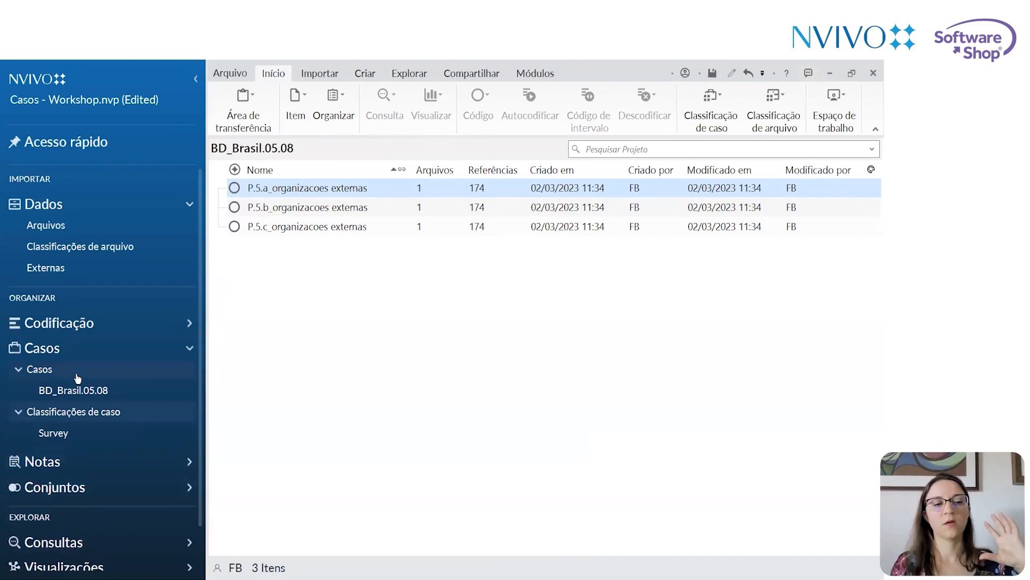
{"action": "left_click", "coordinate": [77, 389]}
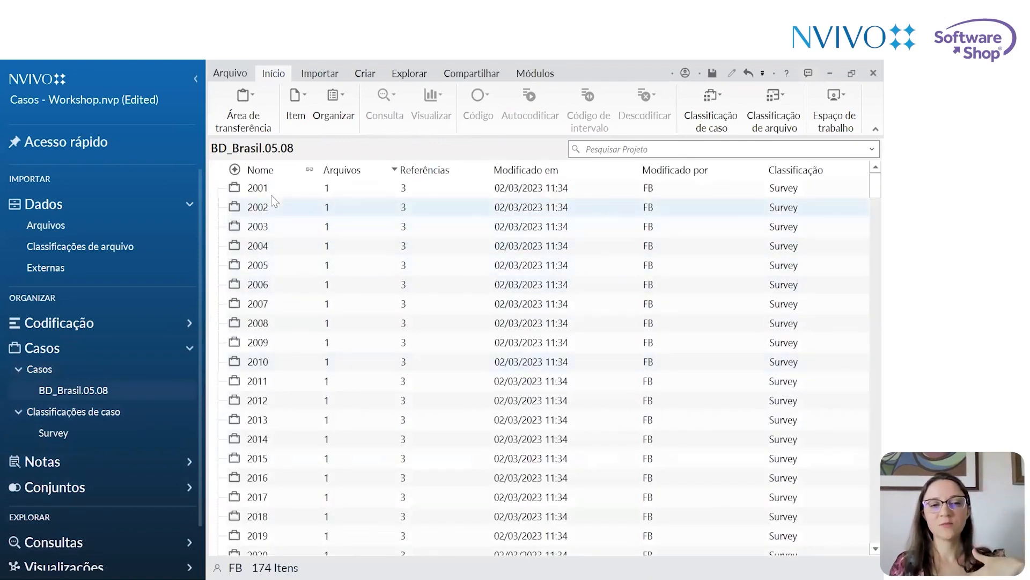
{"action": "double_click", "coordinate": [271, 208]}
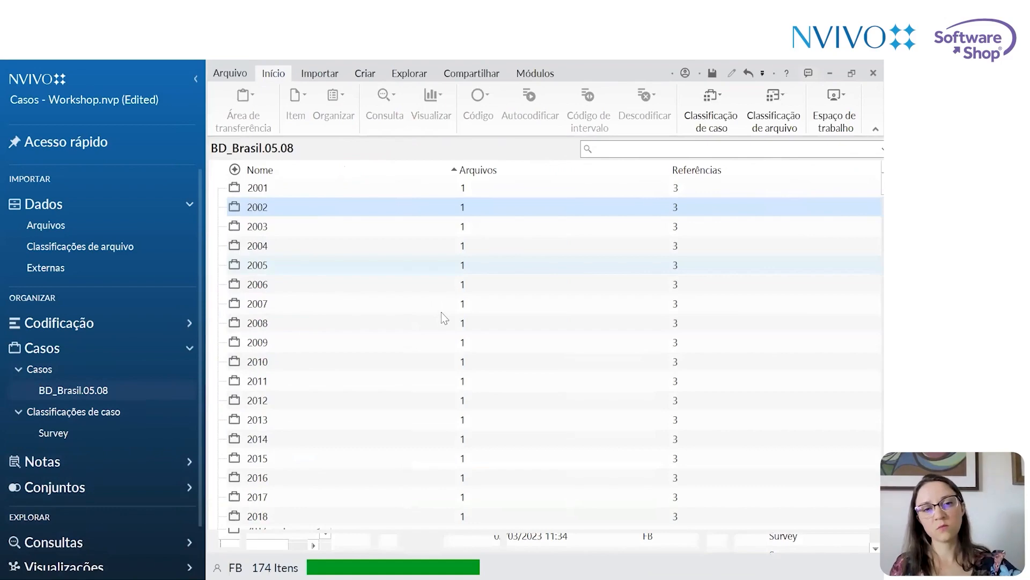
{"action": "left_click", "coordinate": [382, 152]}
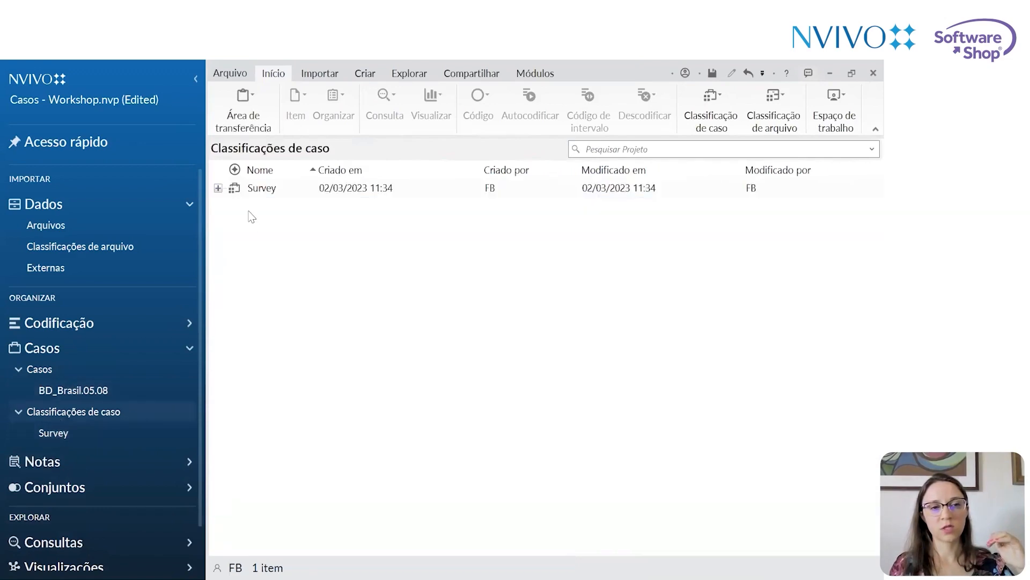
Examine all attribute values of case 2002 in the Survey case classification, collapse it and return to the project's files
{"action": "left_click", "coordinate": [74, 431]}
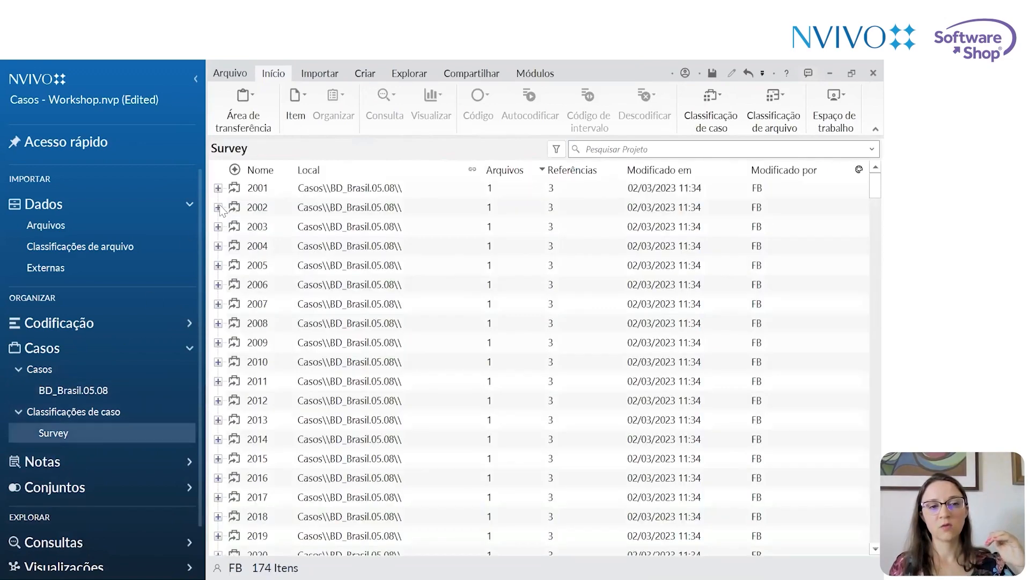
{"action": "left_click", "coordinate": [219, 207]}
{"action": "scroll", "coordinate": [391, 300], "scroll_direction": "down", "scroll_amount": 2}
{"action": "scroll", "coordinate": [394, 301], "scroll_direction": "down", "scroll_amount": 4}
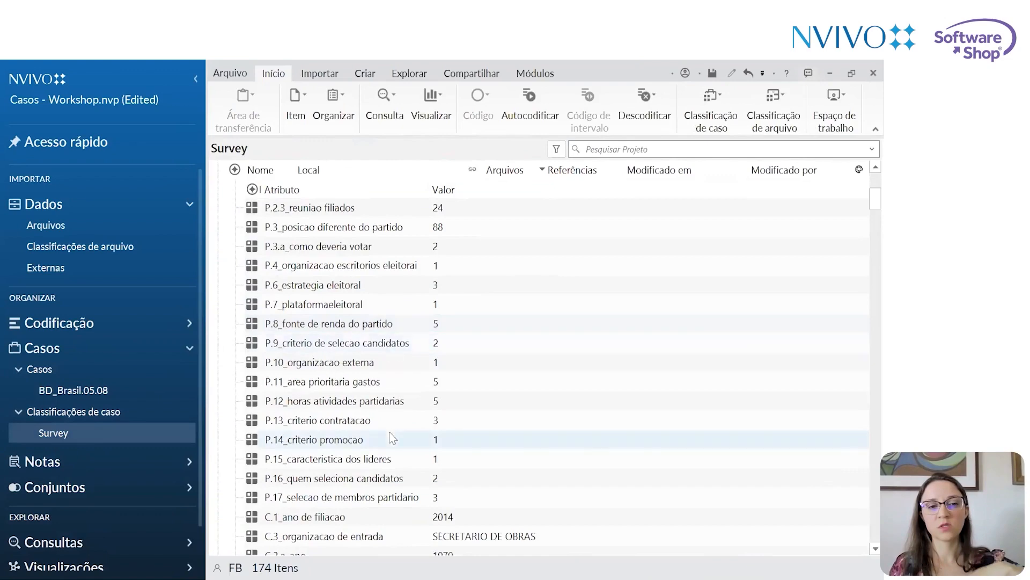
{"action": "scroll", "coordinate": [326, 346], "scroll_direction": "down", "scroll_amount": 4}
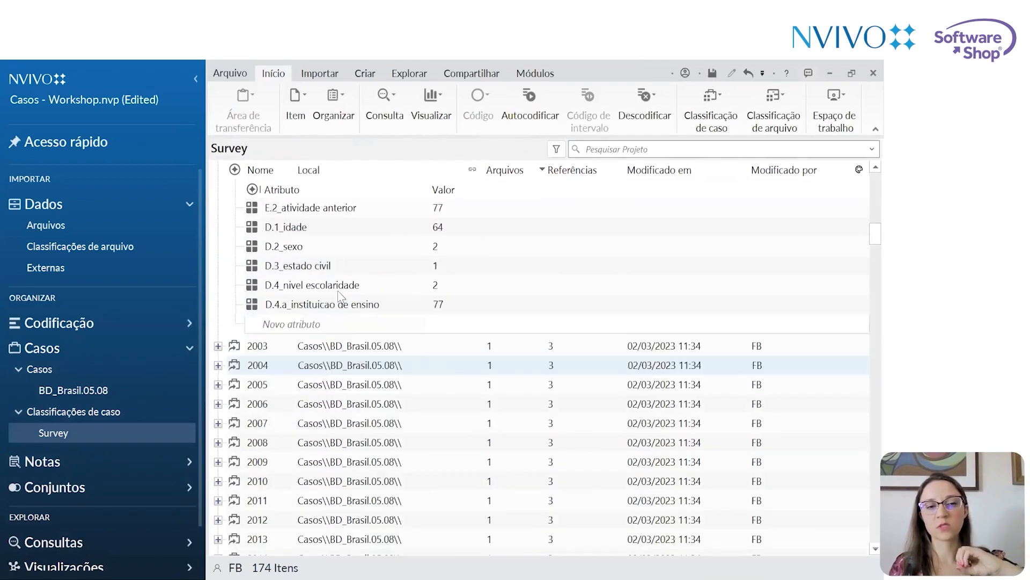
{"action": "scroll", "coordinate": [318, 272], "scroll_direction": "up", "scroll_amount": 10}
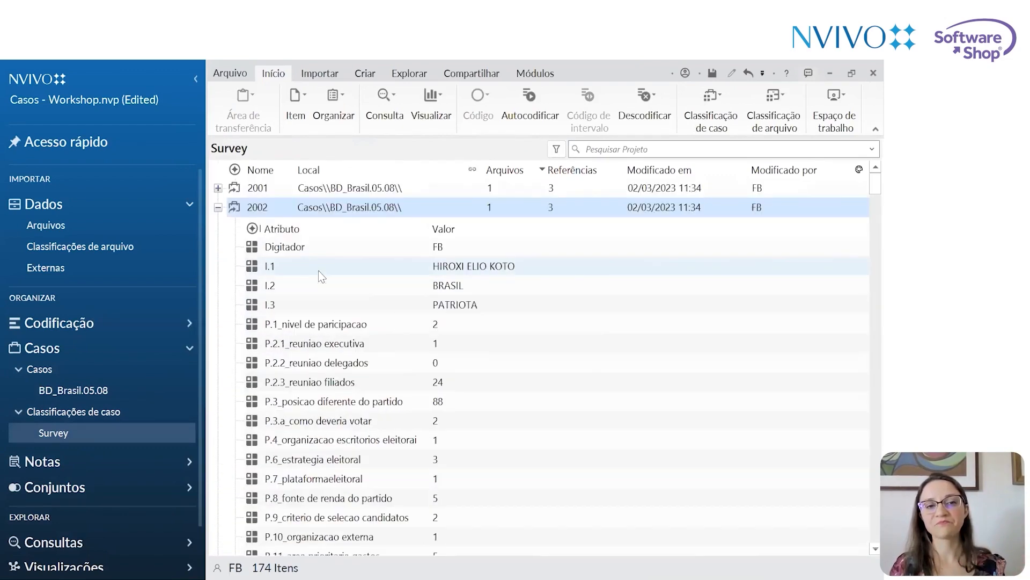
{"action": "left_click", "coordinate": [217, 207]}
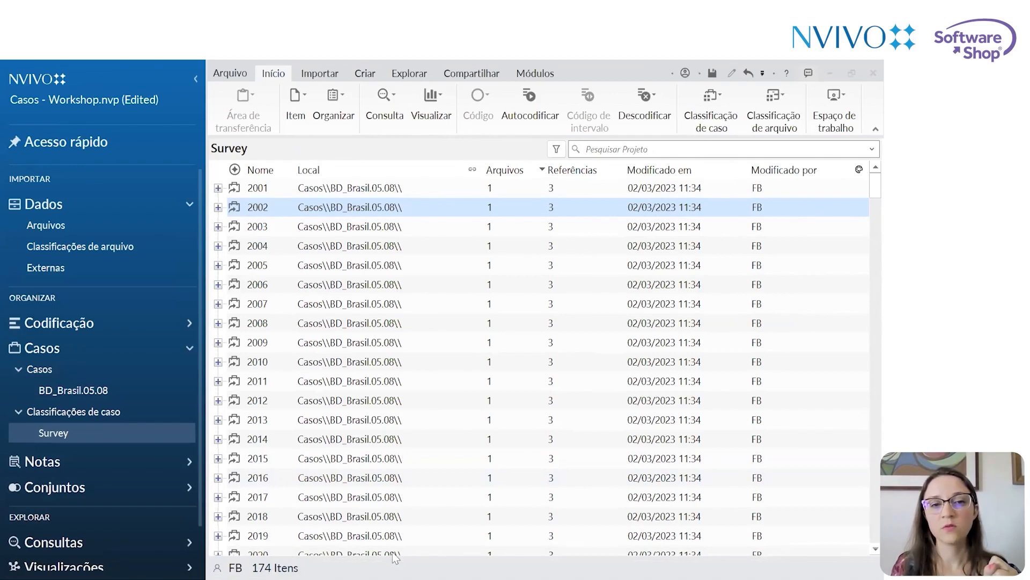
{"action": "left_click", "coordinate": [67, 227]}
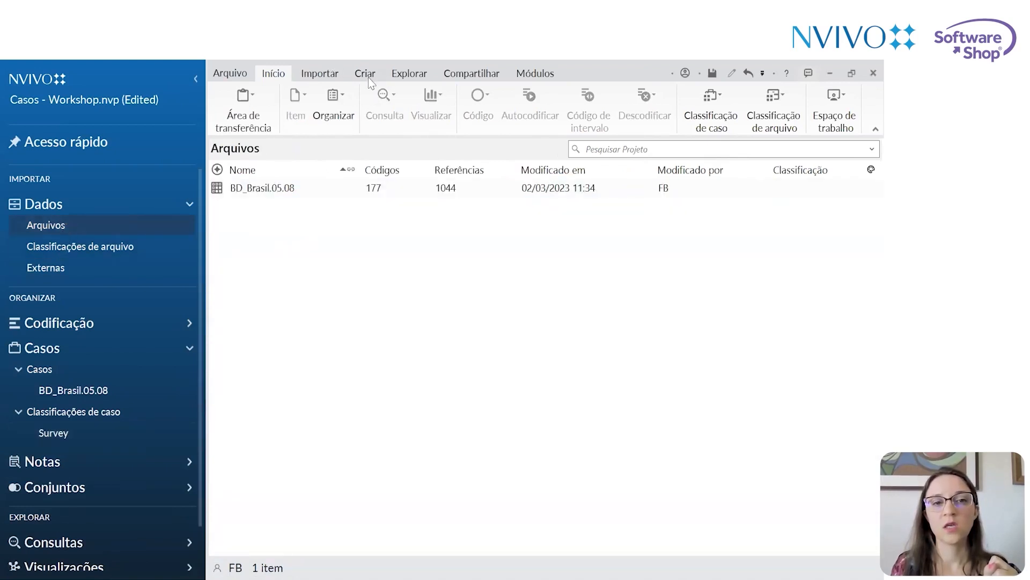
{"action": "left_click", "coordinate": [319, 73]}
{"action": "left_click", "coordinate": [376, 116]}
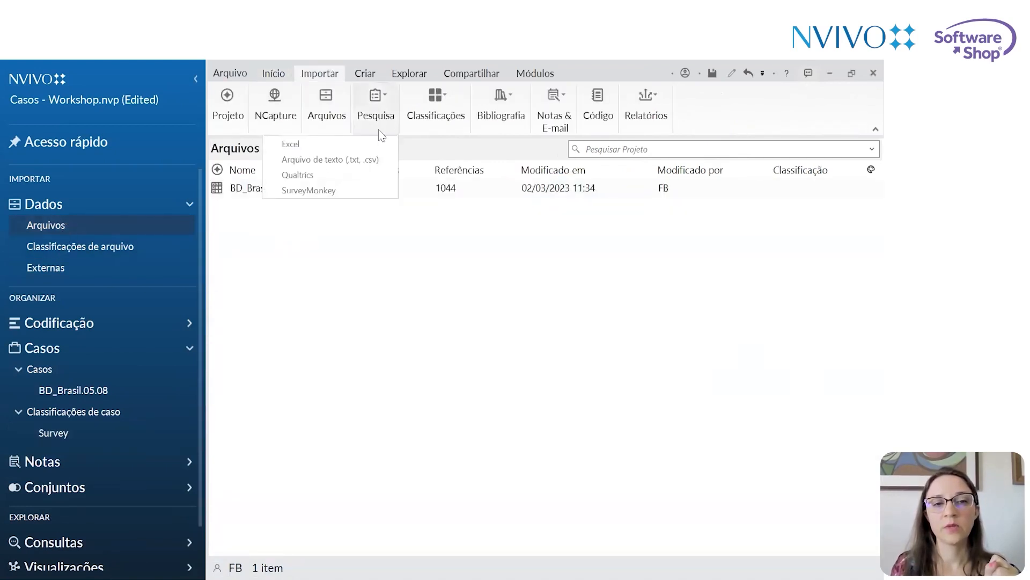
{"action": "left_click", "coordinate": [320, 151]}
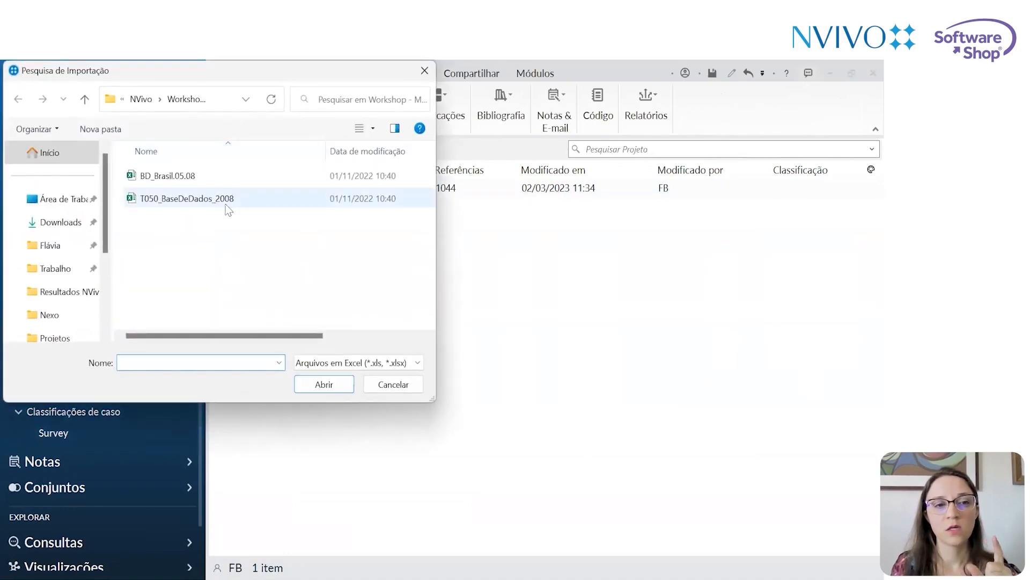
{"action": "left_click", "coordinate": [85, 99]}
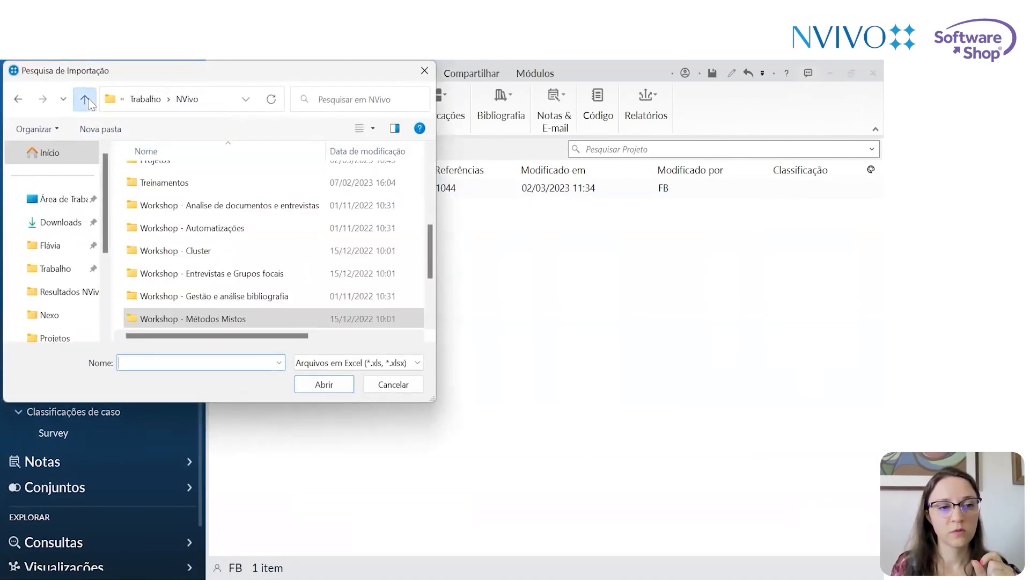
{"action": "scroll", "coordinate": [314, 202], "scroll_direction": "down", "scroll_amount": 1}
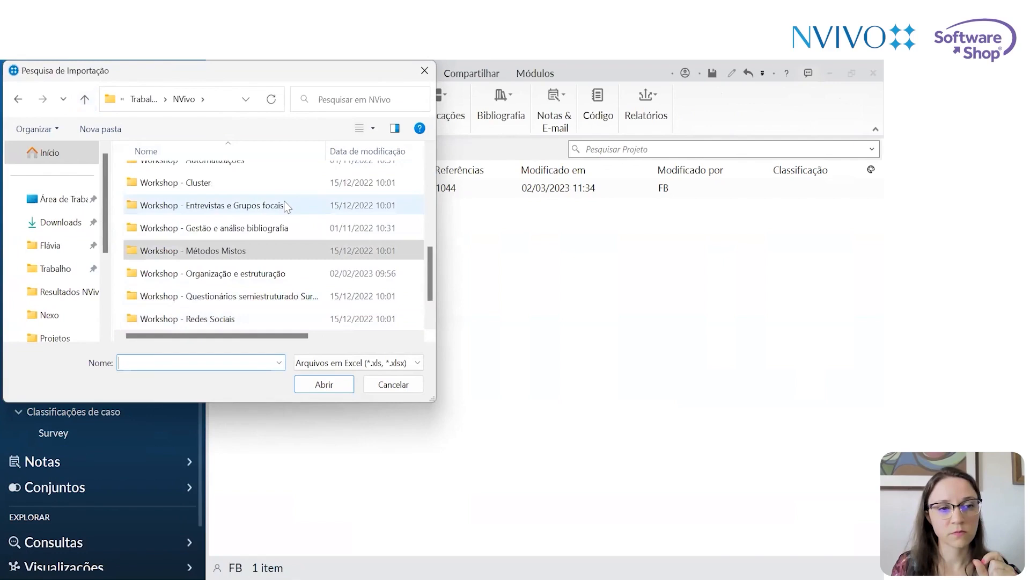
{"action": "scroll", "coordinate": [276, 206], "scroll_direction": "down", "scroll_amount": 1}
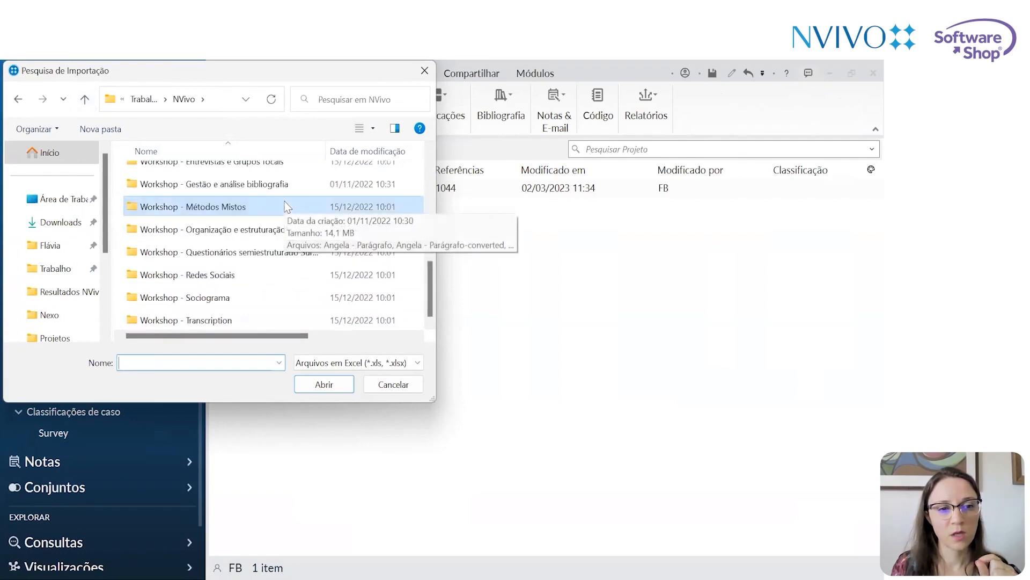
{"action": "double_click", "coordinate": [275, 253]}
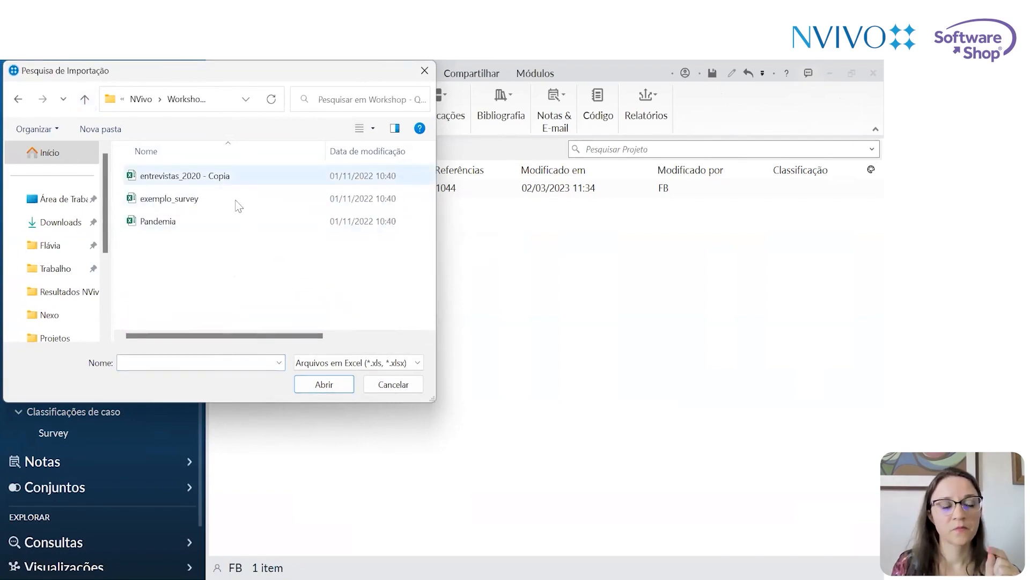
{"action": "left_click", "coordinate": [225, 177]}
{"action": "left_click", "coordinate": [323, 385]}
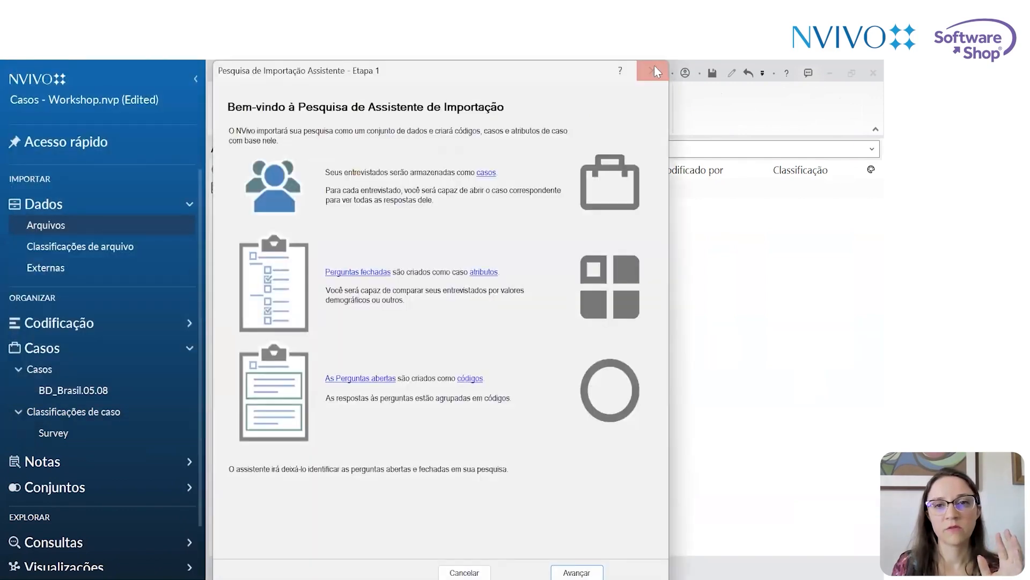
{"action": "left_click", "coordinate": [655, 71]}
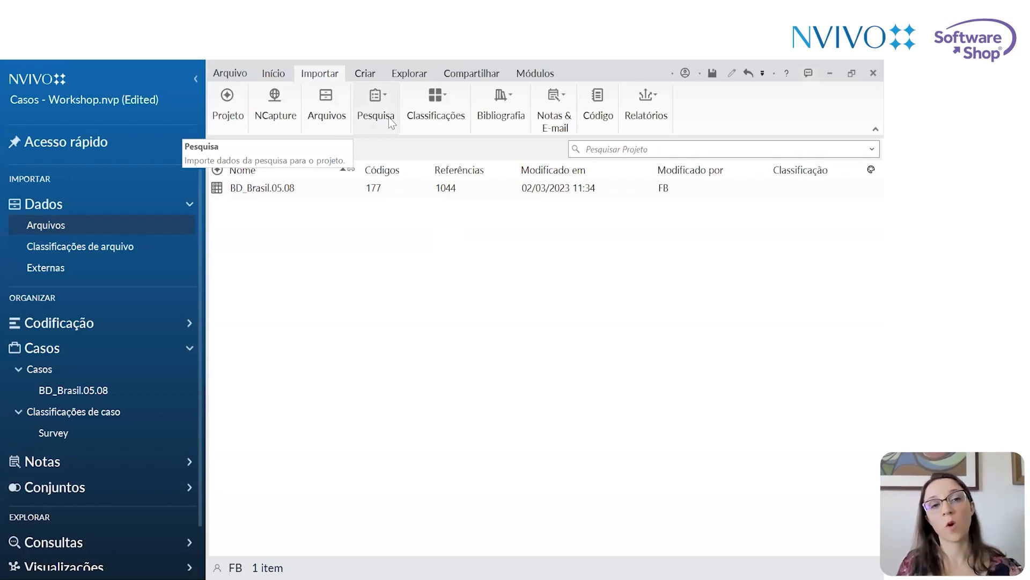
{"action": "left_click", "coordinate": [391, 122]}
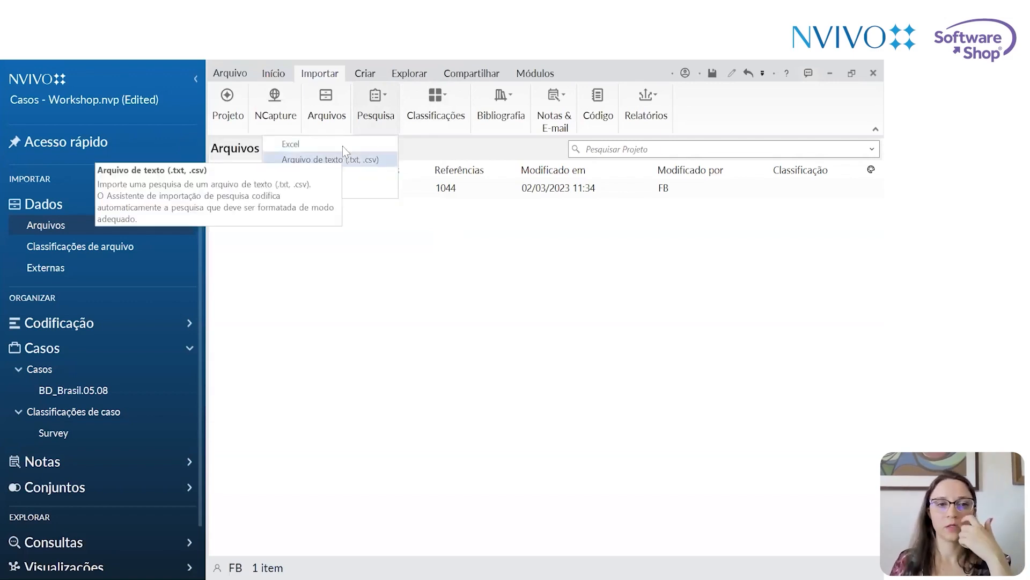
{"action": "left_click", "coordinate": [472, 269]}
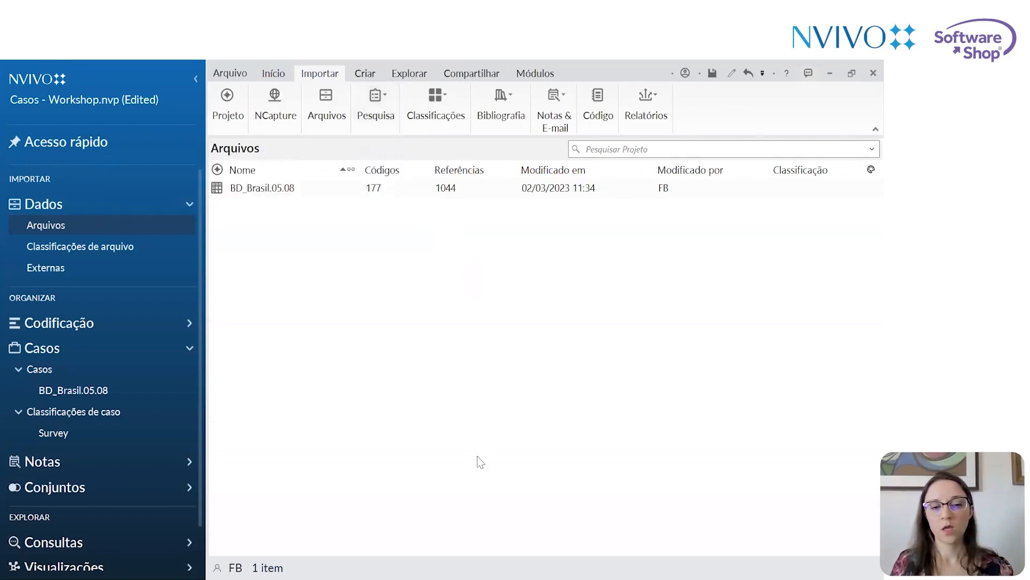
Open entrevistas_2020 - Copia in Excel from the Workshop - Questionários semiestruturado Survey folder, examine its variable and question columns, and return to NVivo
{"action": "mouse_move", "coordinate": [411, 563]}
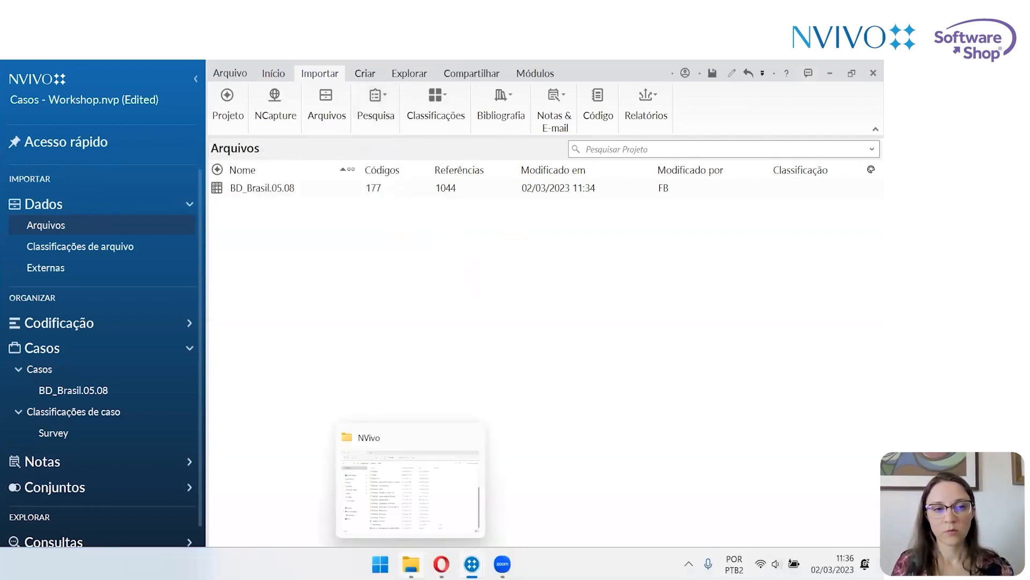
{"action": "left_click", "coordinate": [337, 428]}
{"action": "double_click", "coordinate": [336, 421]}
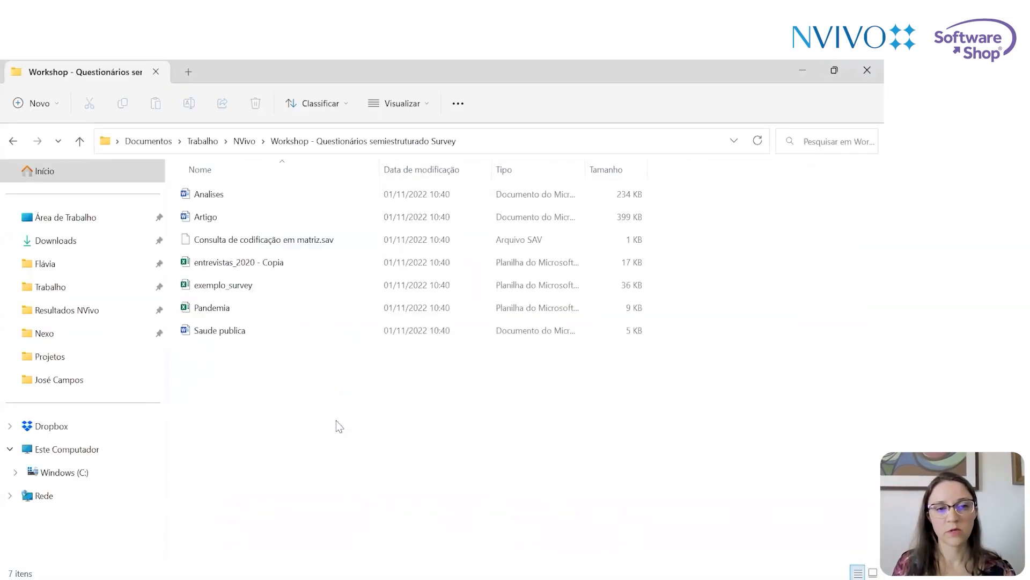
{"action": "left_click", "coordinate": [286, 262]}
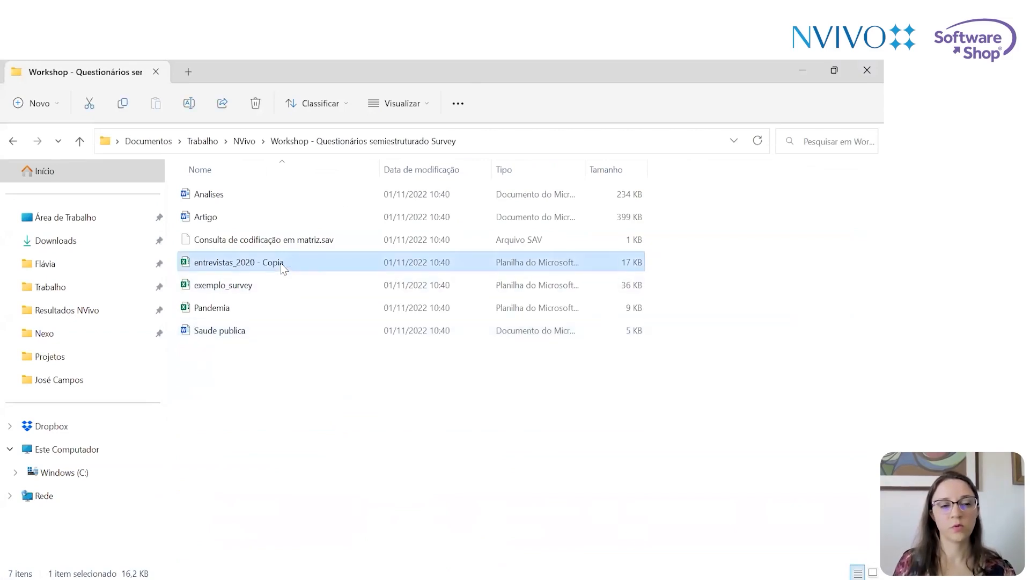
{"action": "double_click", "coordinate": [281, 263]}
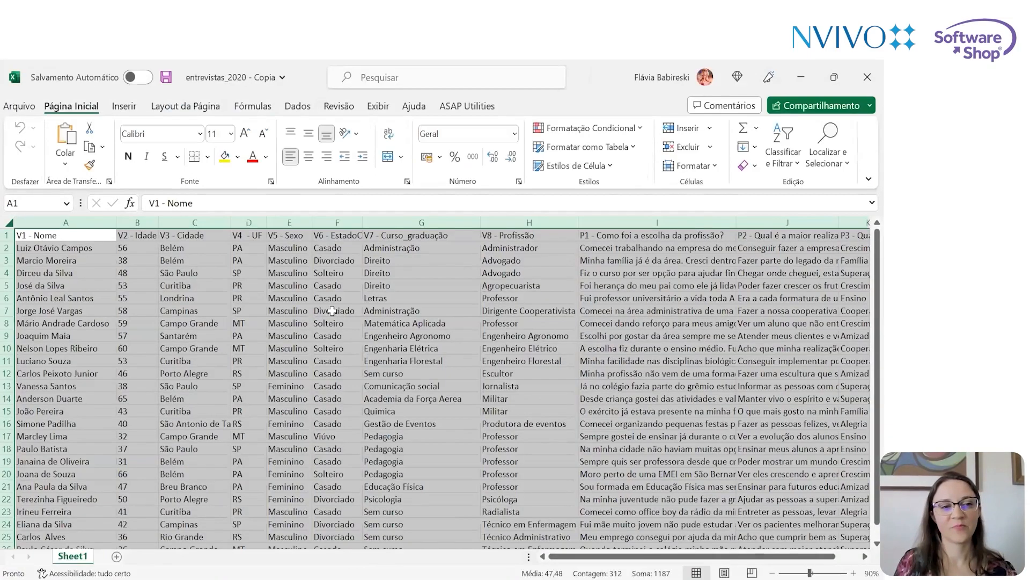
{"action": "left_click", "coordinate": [333, 311]}
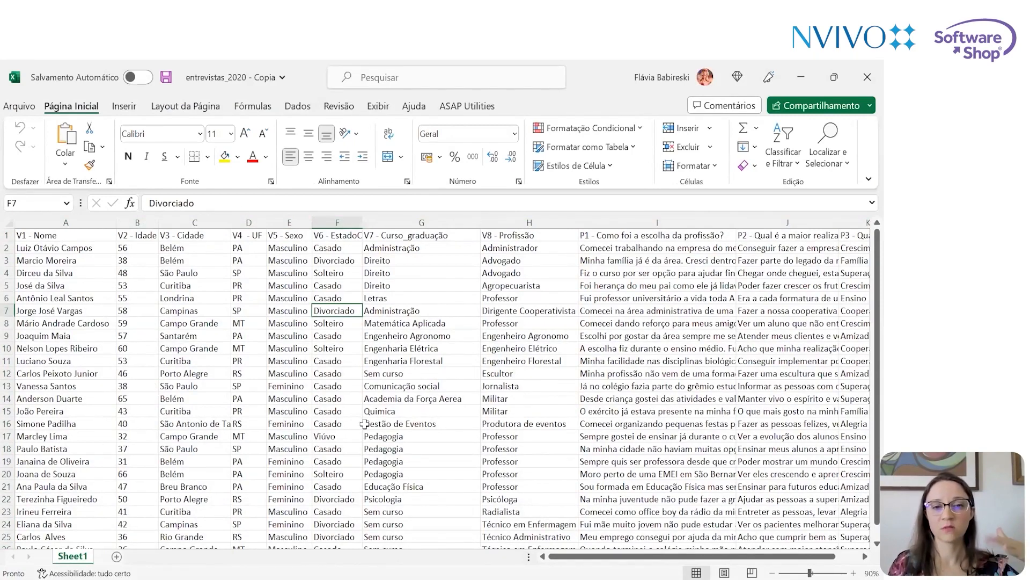
{"action": "left_click", "coordinate": [650, 247]}
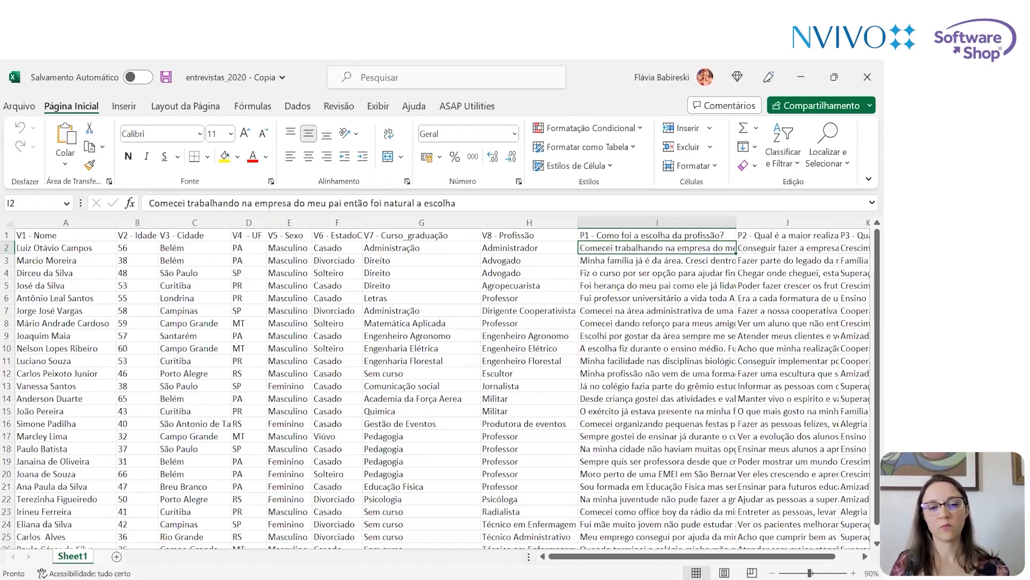
{"action": "mouse_move", "coordinate": [467, 551]}
{"action": "left_click", "coordinate": [589, 491]}
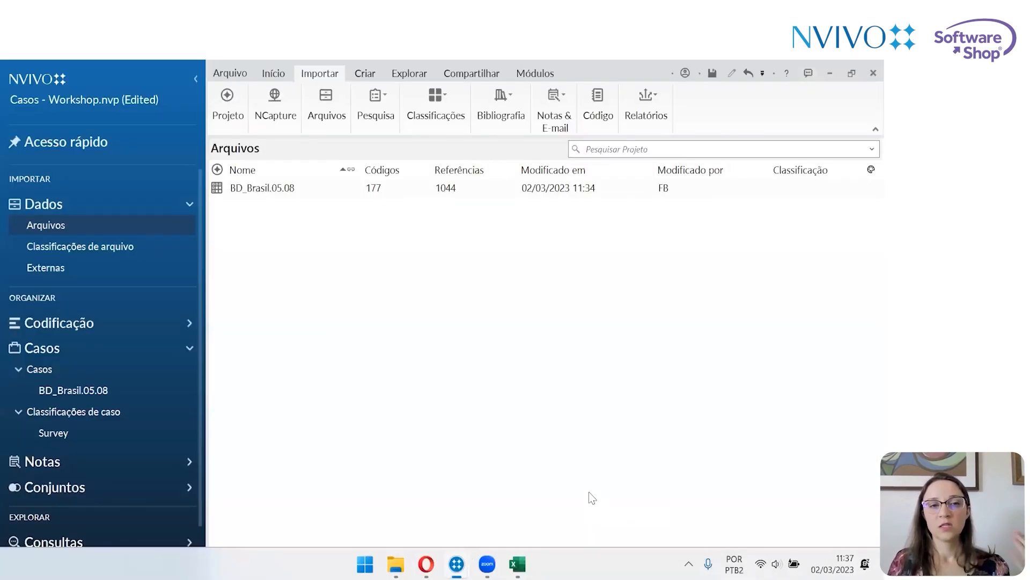
{"action": "left_click", "coordinate": [375, 103]}
{"action": "left_click", "coordinate": [352, 146]}
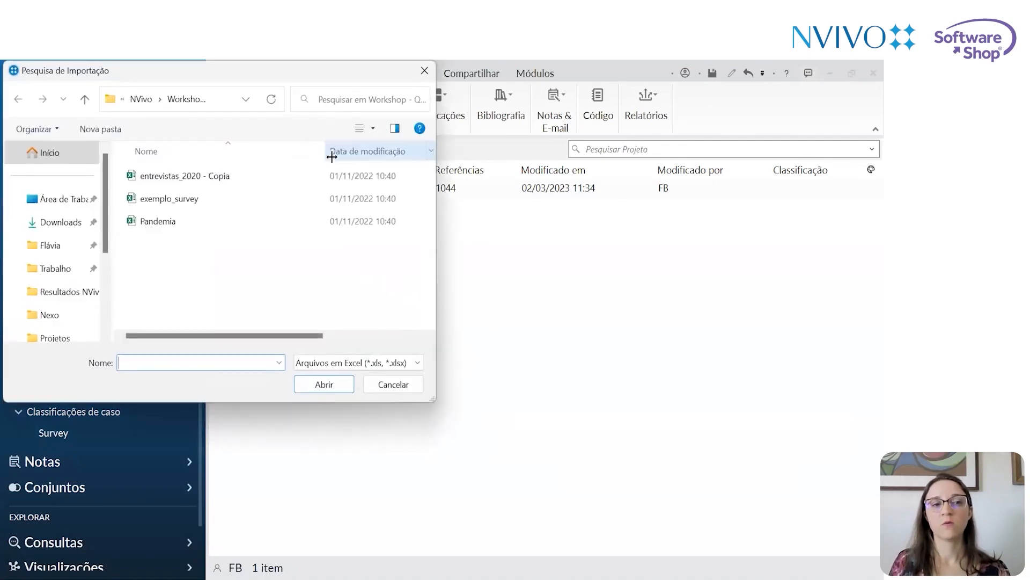
{"action": "left_click", "coordinate": [276, 178]}
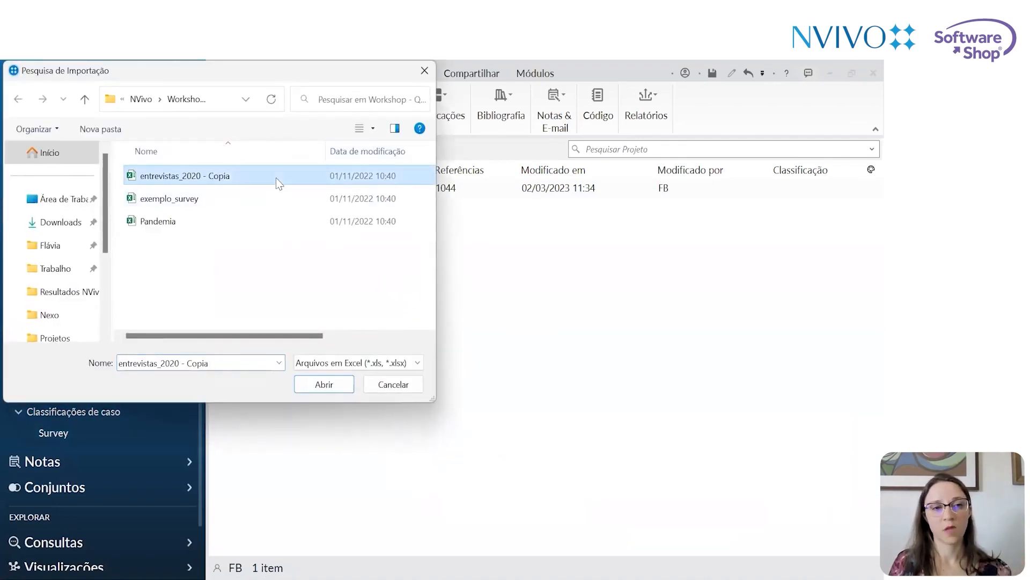
{"action": "left_click", "coordinate": [389, 385]}
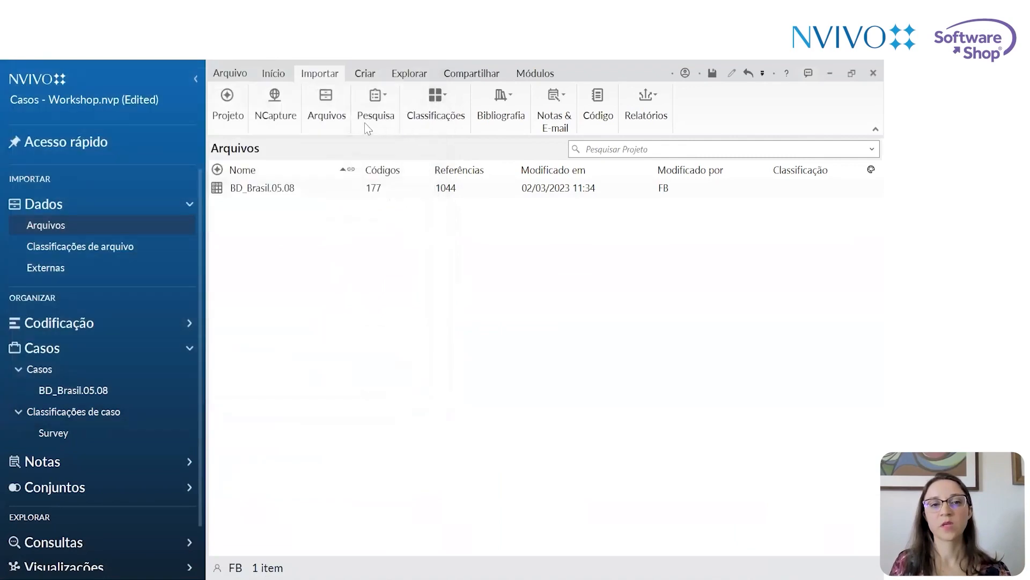
Start a file import and look through the interview files in the Workshop - Entrevistas e Grupos focais folder
{"action": "left_click", "coordinate": [332, 110]}
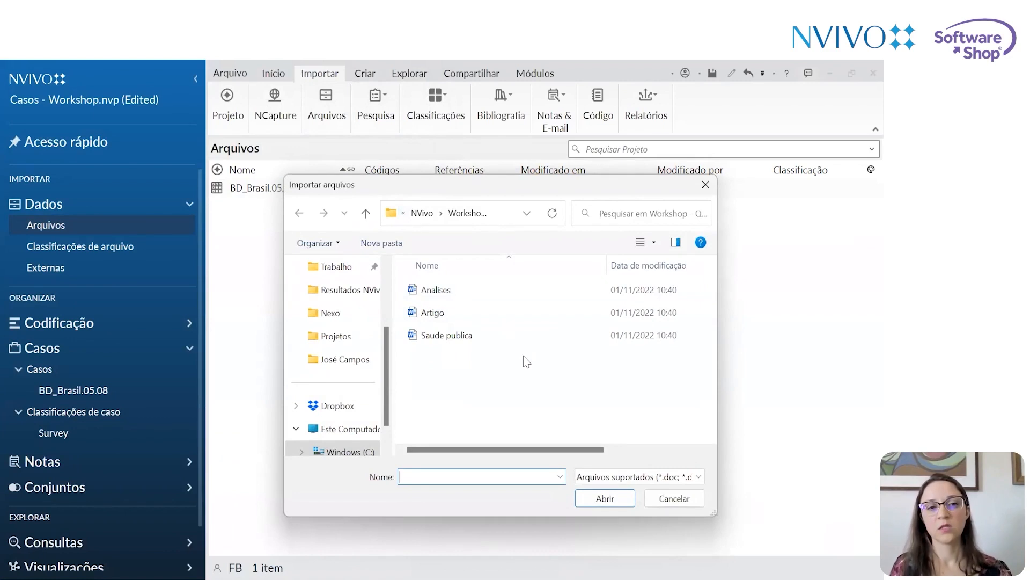
{"action": "left_click", "coordinate": [366, 213]}
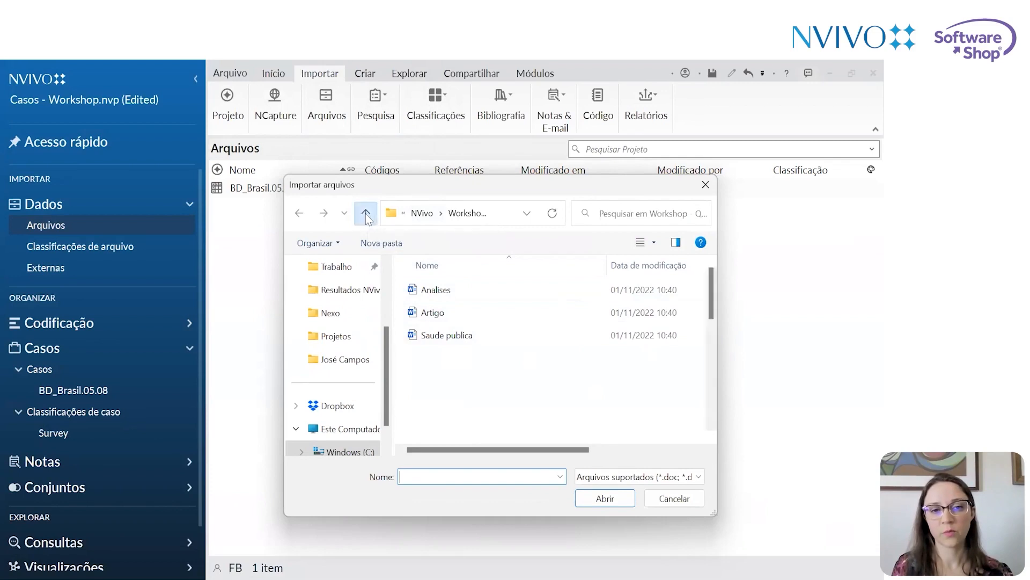
{"action": "double_click", "coordinate": [539, 349]}
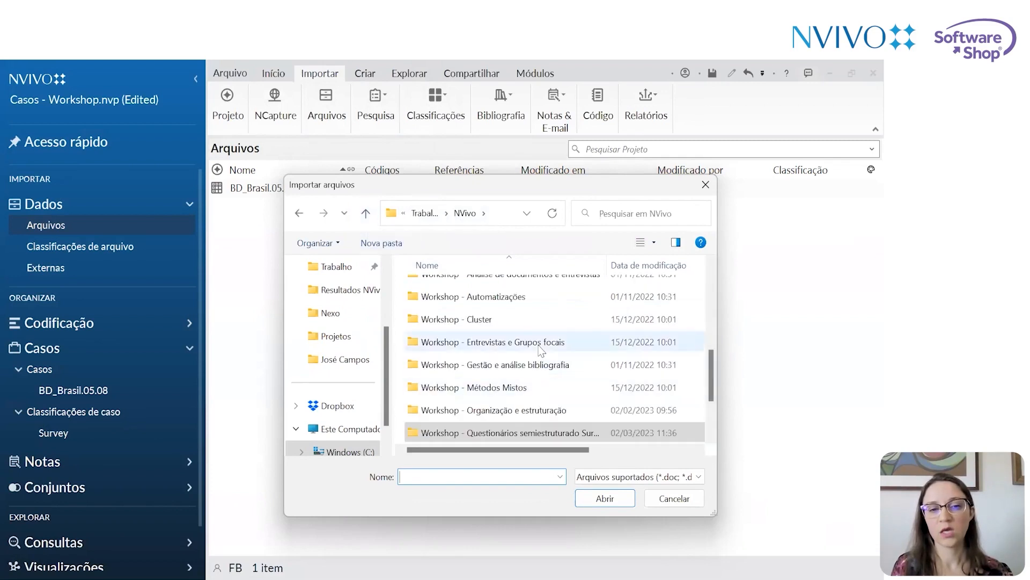
{"action": "scroll", "coordinate": [537, 359], "scroll_direction": "down", "scroll_amount": 2}
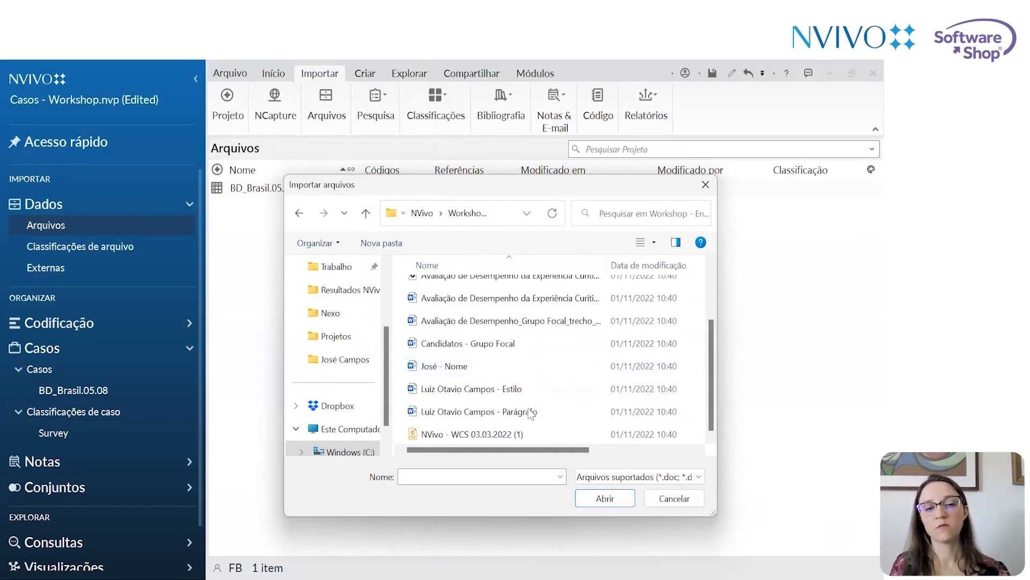
{"action": "scroll", "coordinate": [531, 414], "scroll_direction": "up", "scroll_amount": 2}
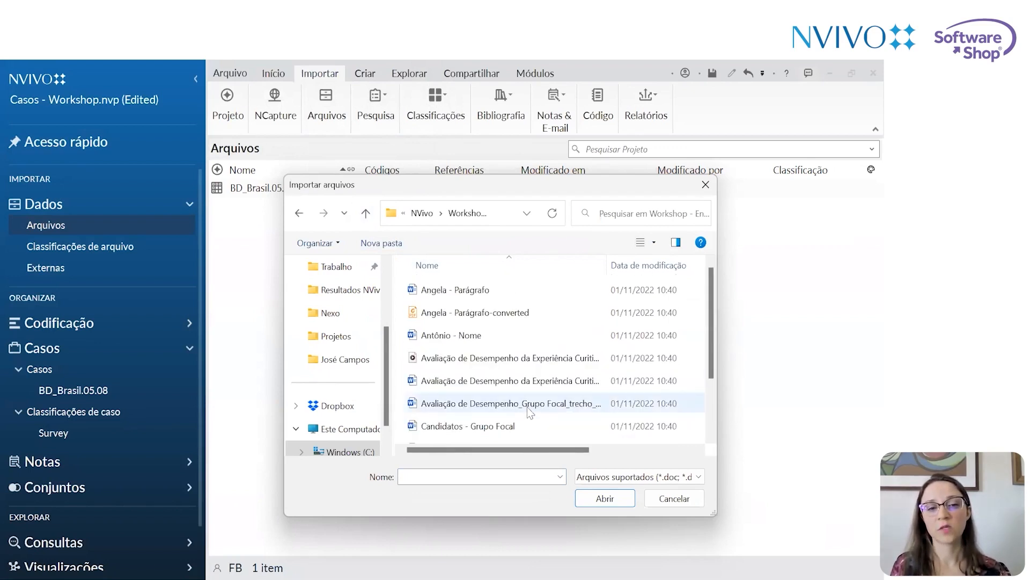
{"action": "scroll", "coordinate": [530, 416], "scroll_direction": "down", "scroll_amount": 2}
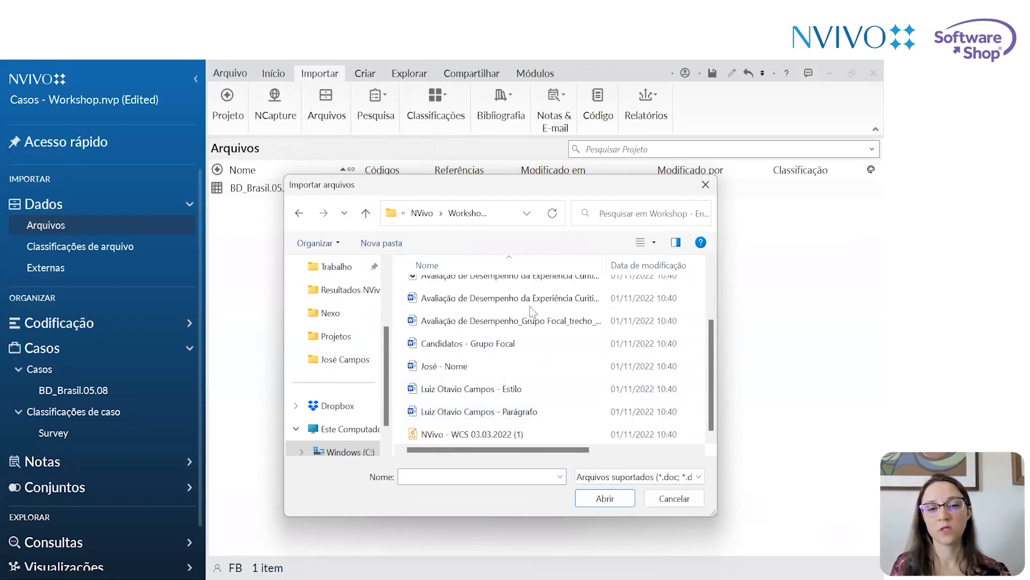
Browse to the Entrevistas pesquisadores - casos folder within Workshop - Analise de documentos e entrevistas to find the files for import
{"action": "left_click", "coordinate": [366, 214]}
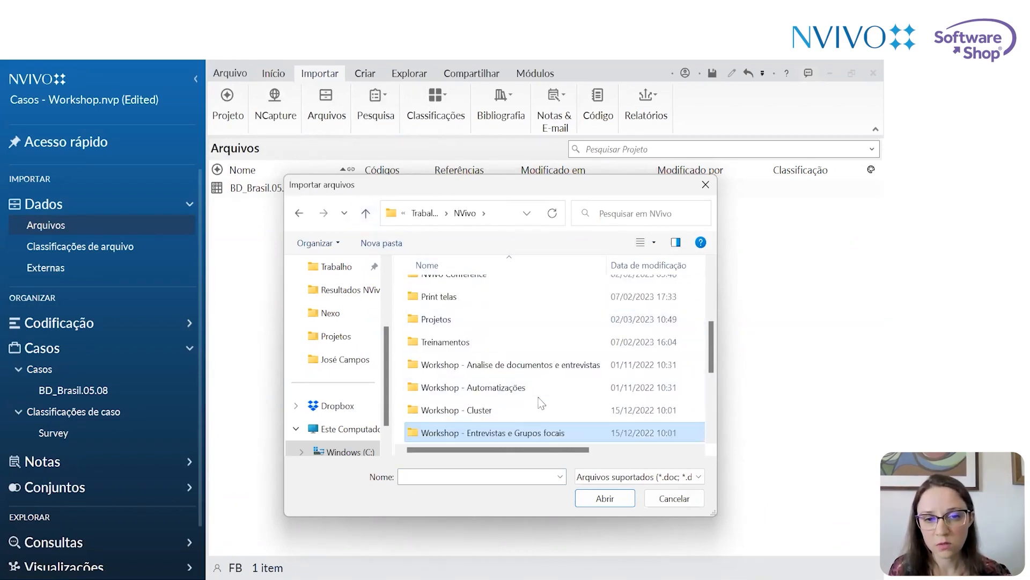
{"action": "scroll", "coordinate": [541, 403], "scroll_direction": "down", "scroll_amount": 1}
{"action": "scroll", "coordinate": [541, 403], "scroll_direction": "down", "scroll_amount": 1}
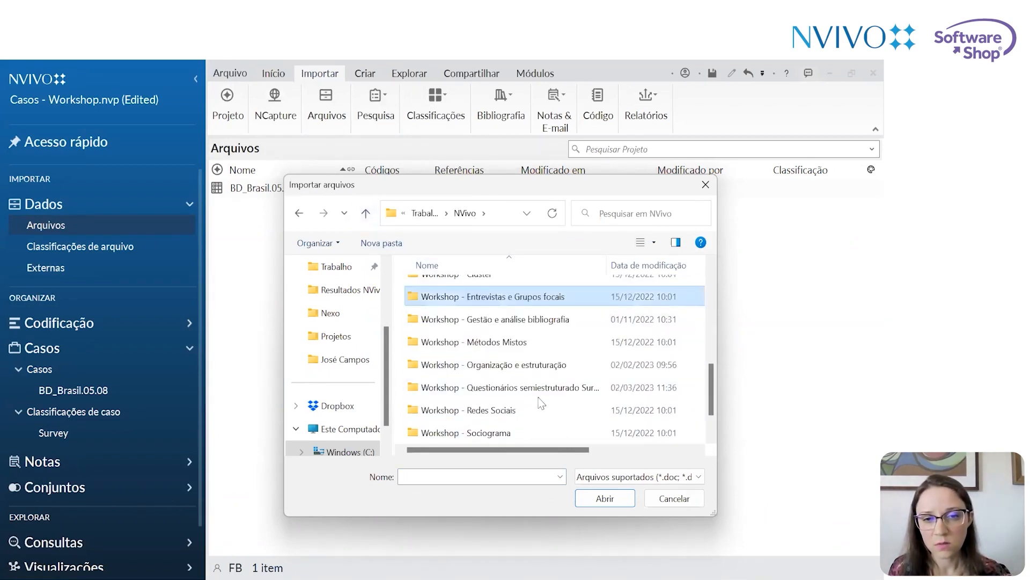
{"action": "scroll", "coordinate": [541, 403], "scroll_direction": "down", "scroll_amount": 1}
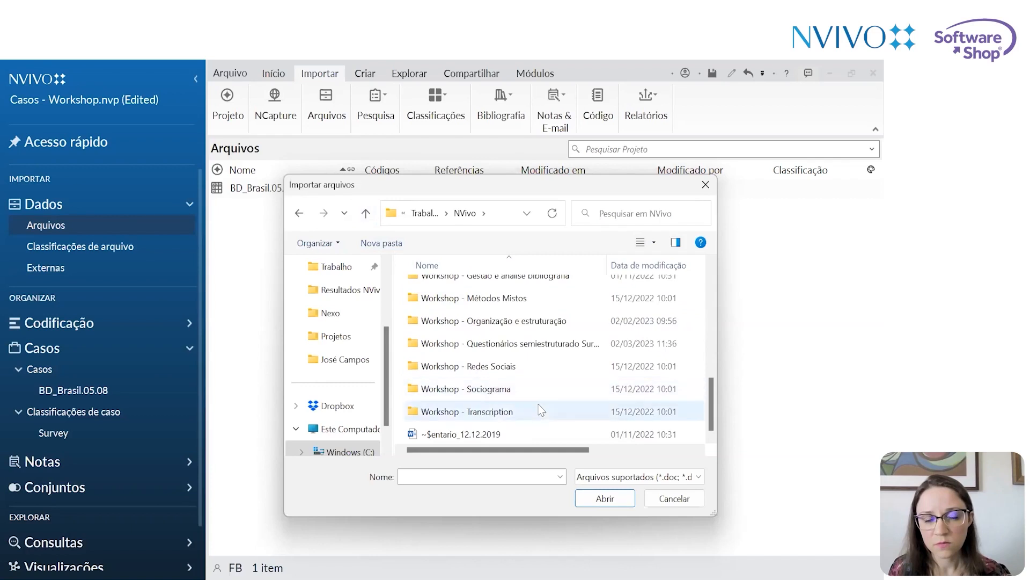
{"action": "scroll", "coordinate": [541, 407], "scroll_direction": "up", "scroll_amount": 1}
{"action": "scroll", "coordinate": [541, 408], "scroll_direction": "up", "scroll_amount": 2}
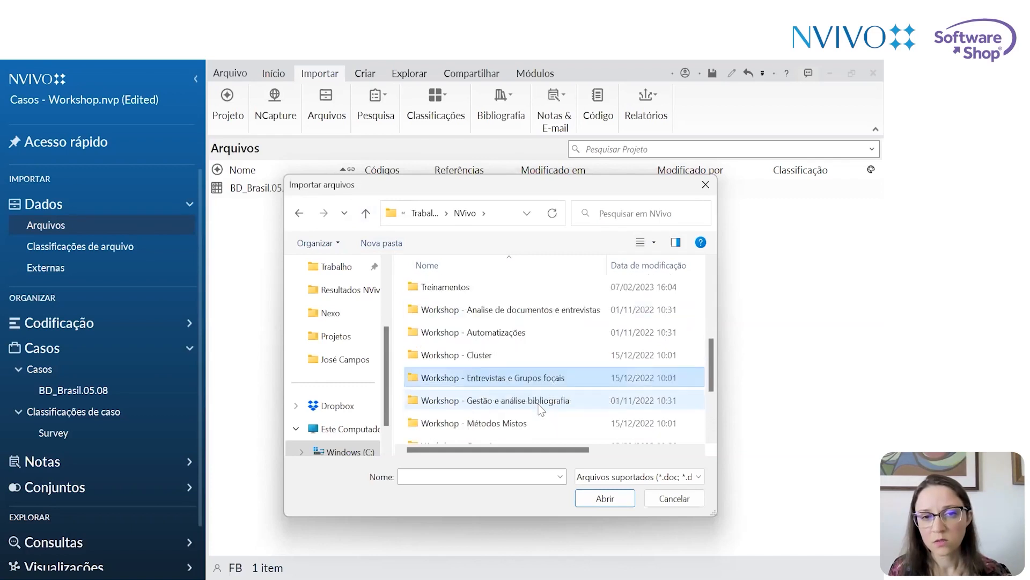
{"action": "double_click", "coordinate": [541, 378]}
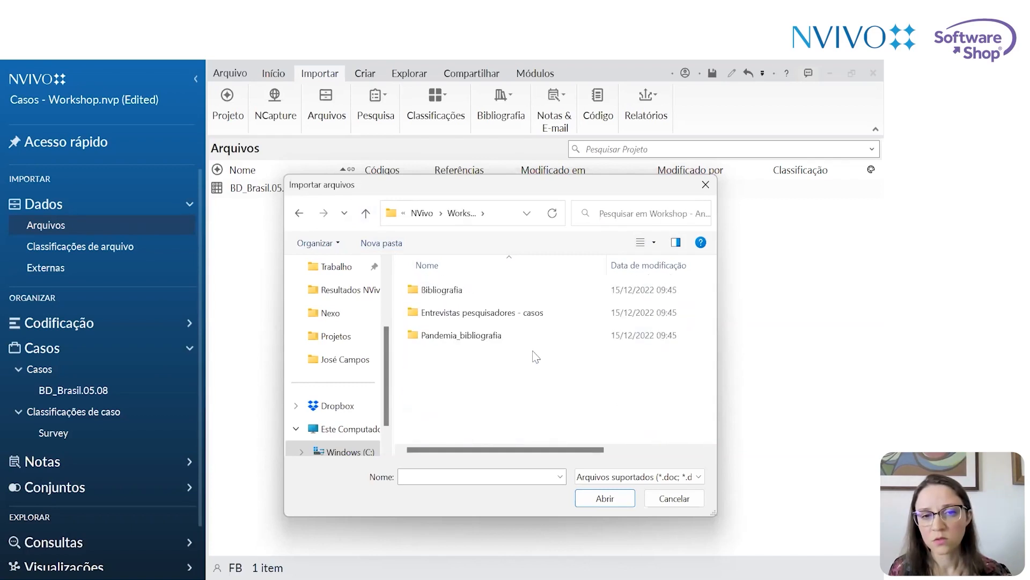
{"action": "double_click", "coordinate": [530, 316]}
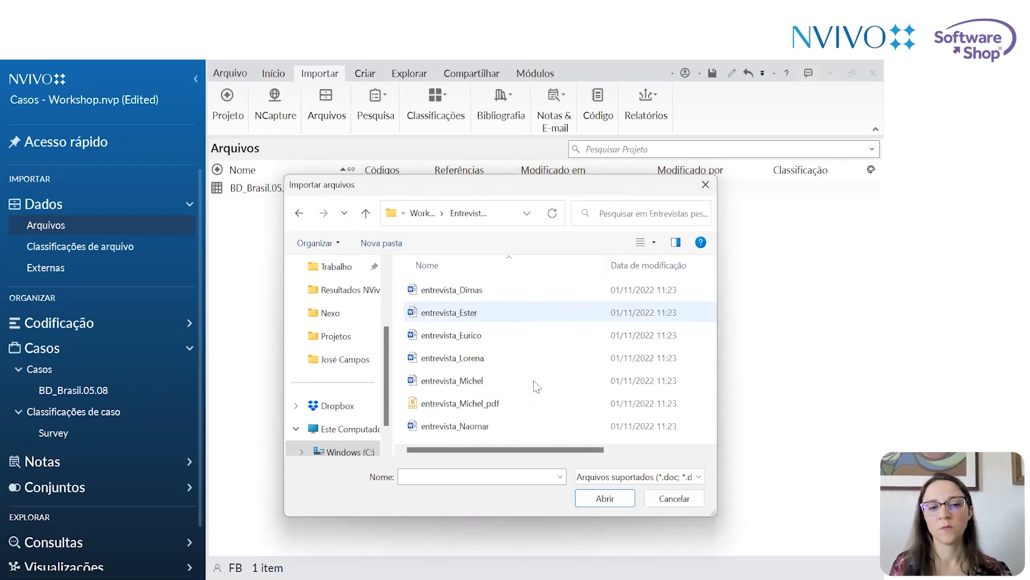
{"action": "scroll", "coordinate": [530, 387], "scroll_direction": "right", "scroll_amount": 1}
{"action": "scroll", "coordinate": [531, 387], "scroll_direction": "left", "scroll_amount": 1}
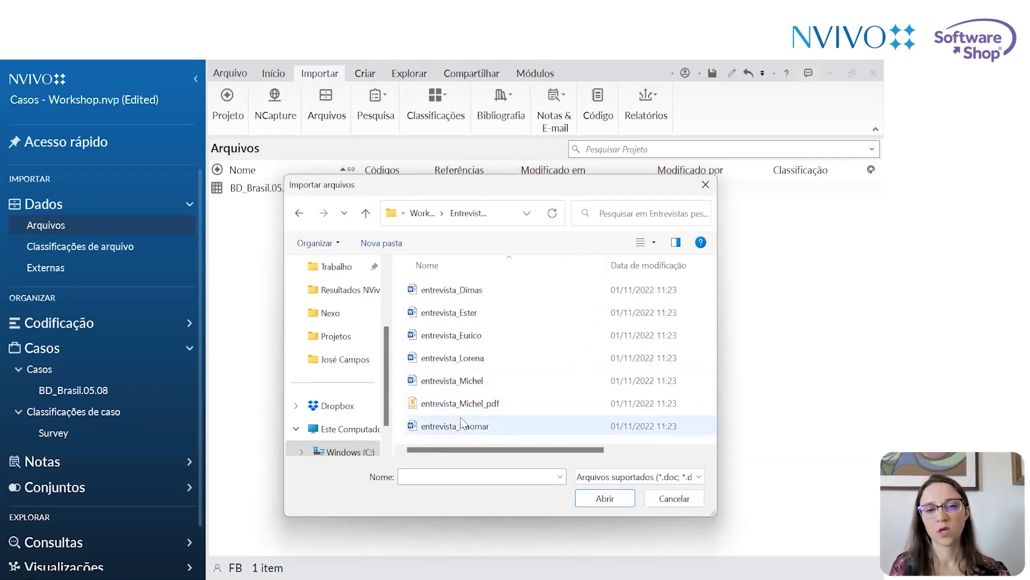
Select all seven entrevista files in the folder, including the PDF, and import them into the project
{"action": "left_click", "coordinate": [459, 291]}
{"action": "left_click", "coordinate": [465, 324], "text": "shift"}
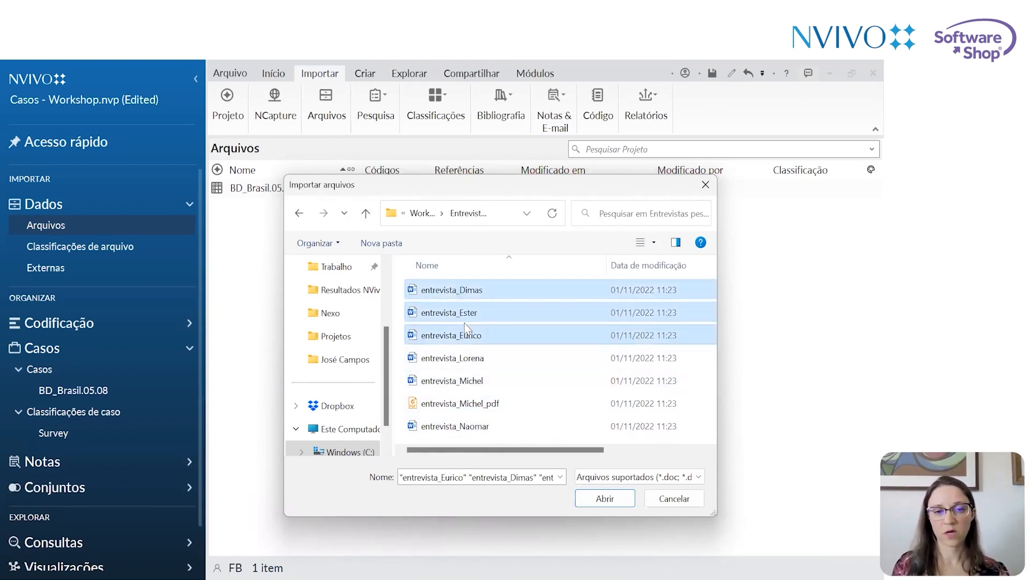
{"action": "key", "text": "shift+Down"}
{"action": "key", "text": "shift+Down"}
{"action": "key", "text": "shift+Down"}
{"action": "key", "text": "shift+Down"}
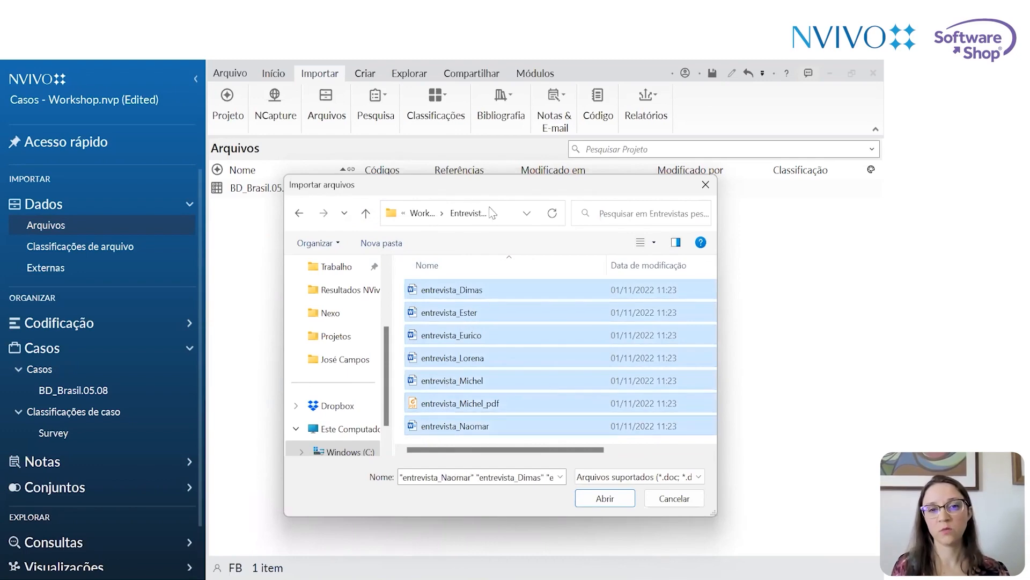
{"action": "left_click_drag", "start_coordinate": [491, 188], "coordinate": [462, 120]}
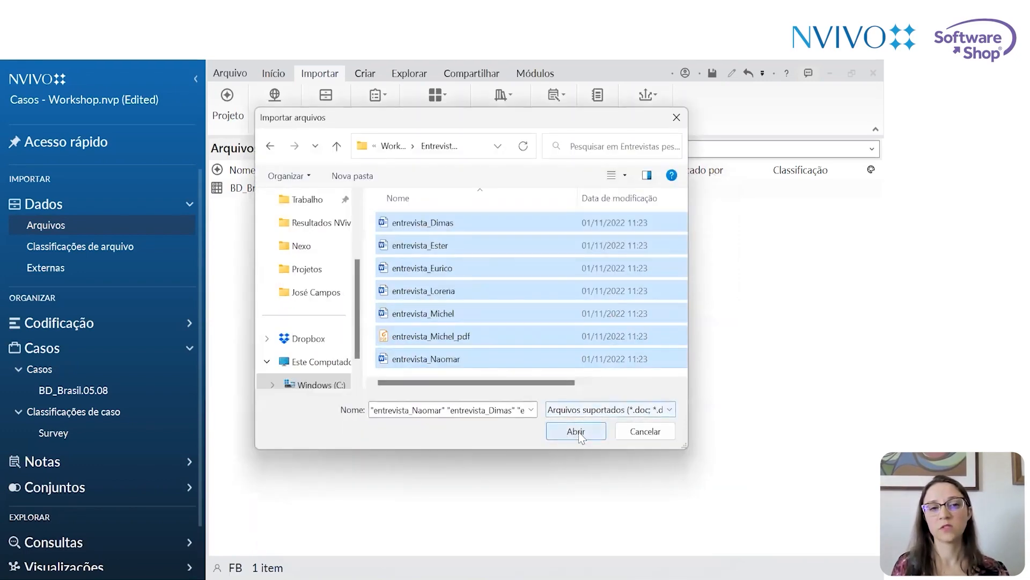
{"action": "left_click", "coordinate": [579, 432]}
{"action": "left_click", "coordinate": [507, 294]}
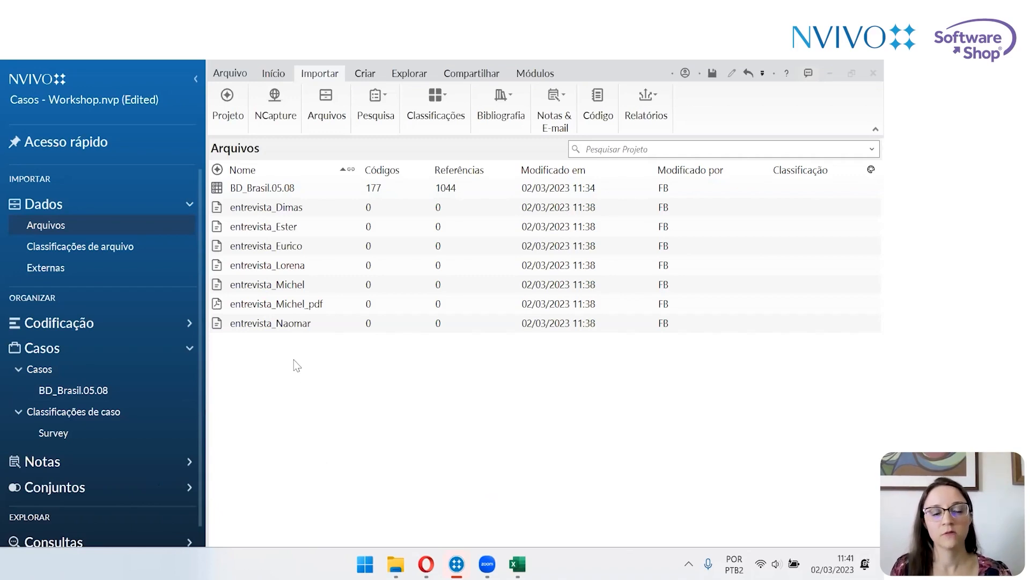
Check the project's Casos folder and list its case classifications
{"action": "left_click", "coordinate": [303, 214]}
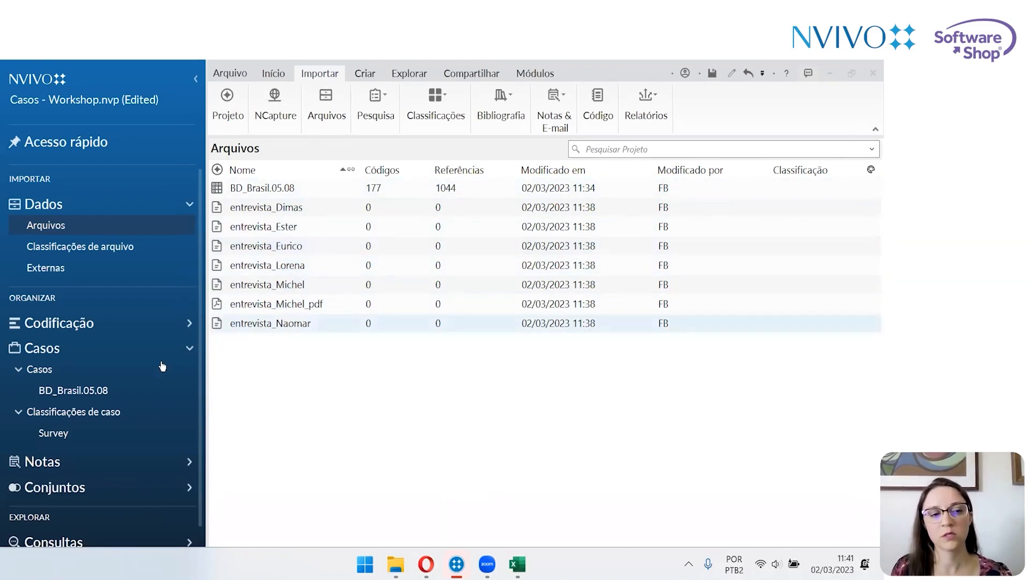
{"action": "left_click", "coordinate": [70, 370]}
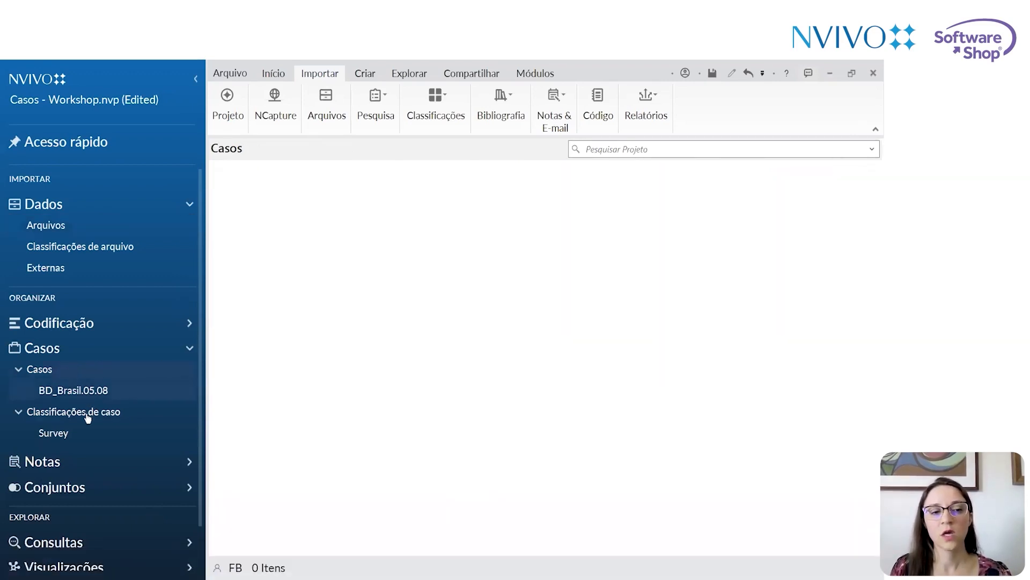
{"action": "left_click", "coordinate": [87, 412]}
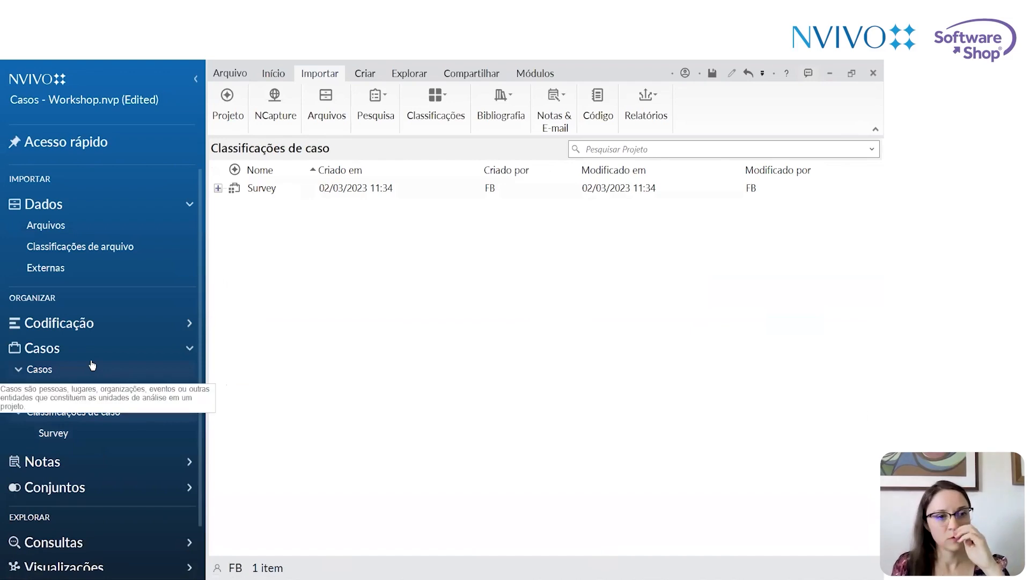
{"action": "right_click", "coordinate": [321, 305]}
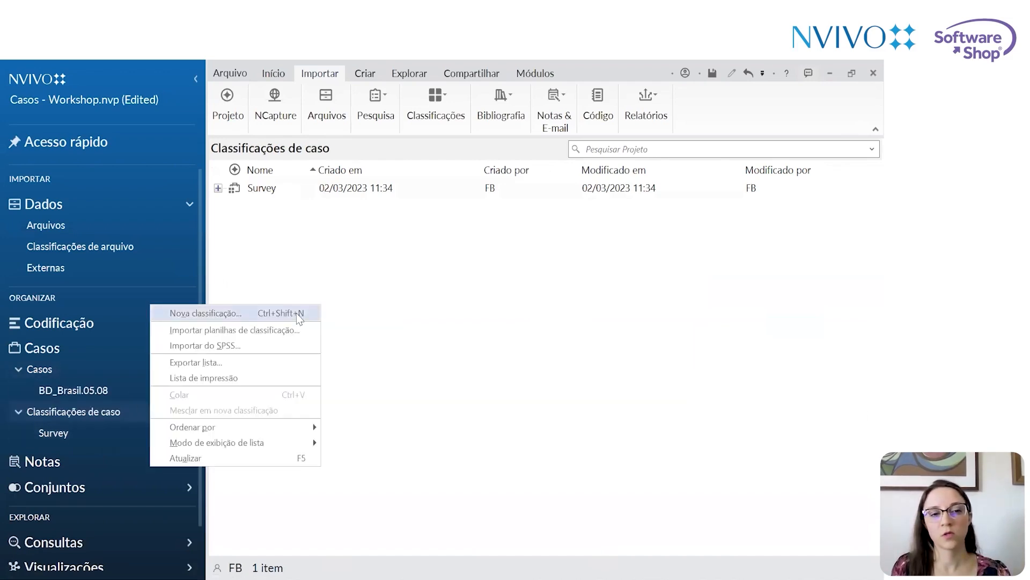
{"action": "left_click", "coordinate": [297, 313]}
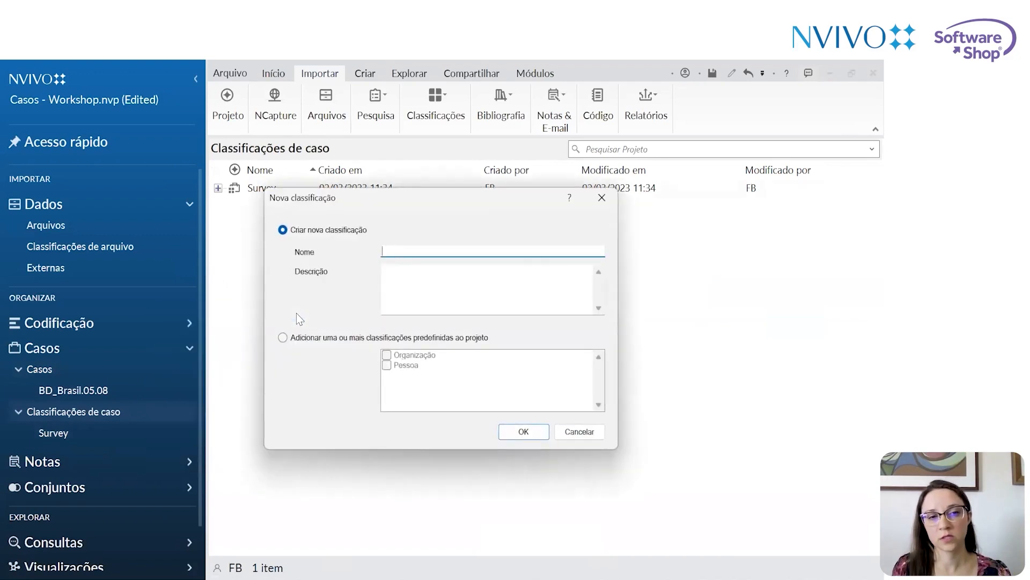
{"action": "left_click", "coordinate": [603, 197]}
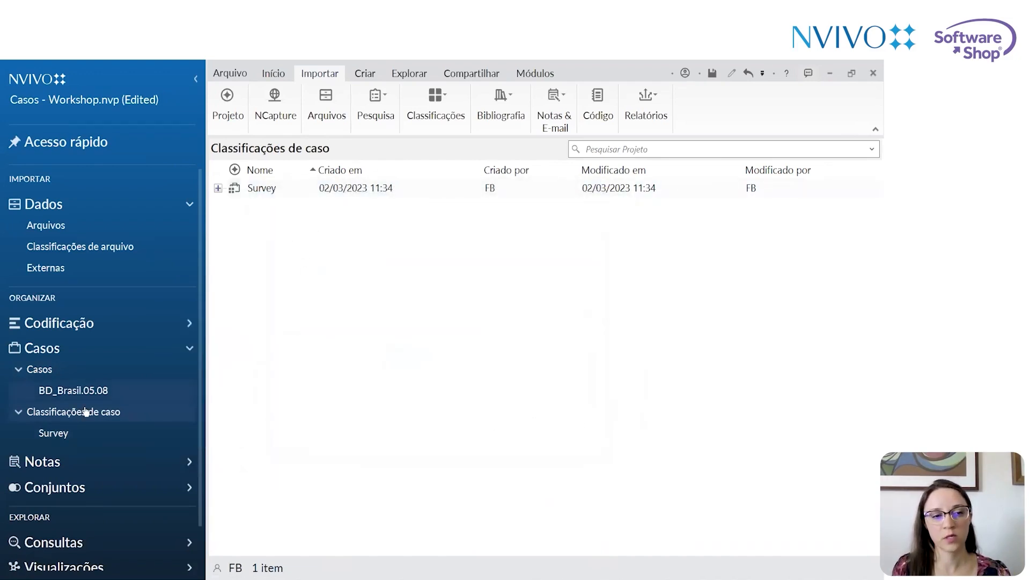
Create a new case classification by adding the predefined Pessoa classification to the project
{"action": "right_click", "coordinate": [314, 294]}
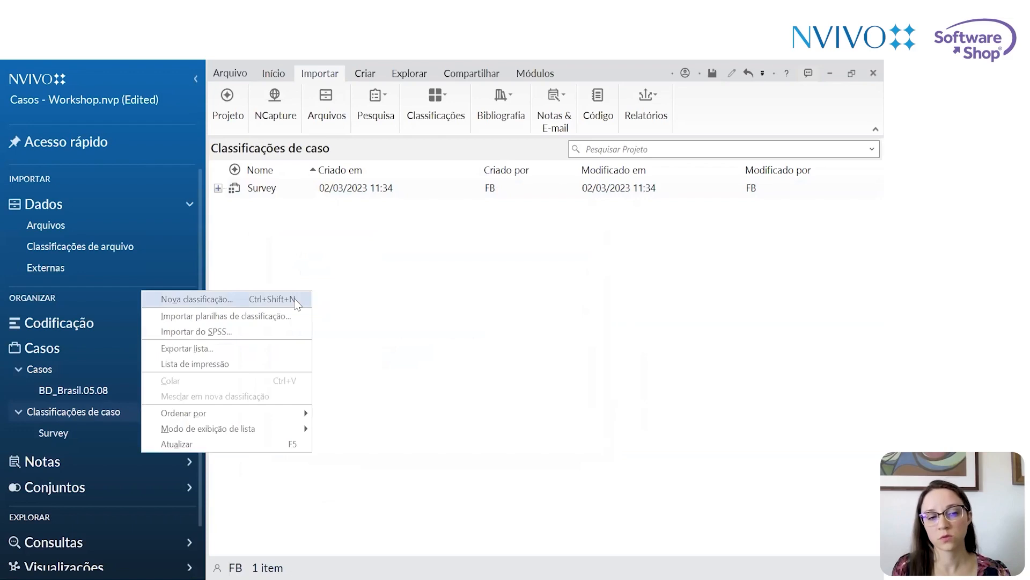
{"action": "left_click", "coordinate": [295, 300]}
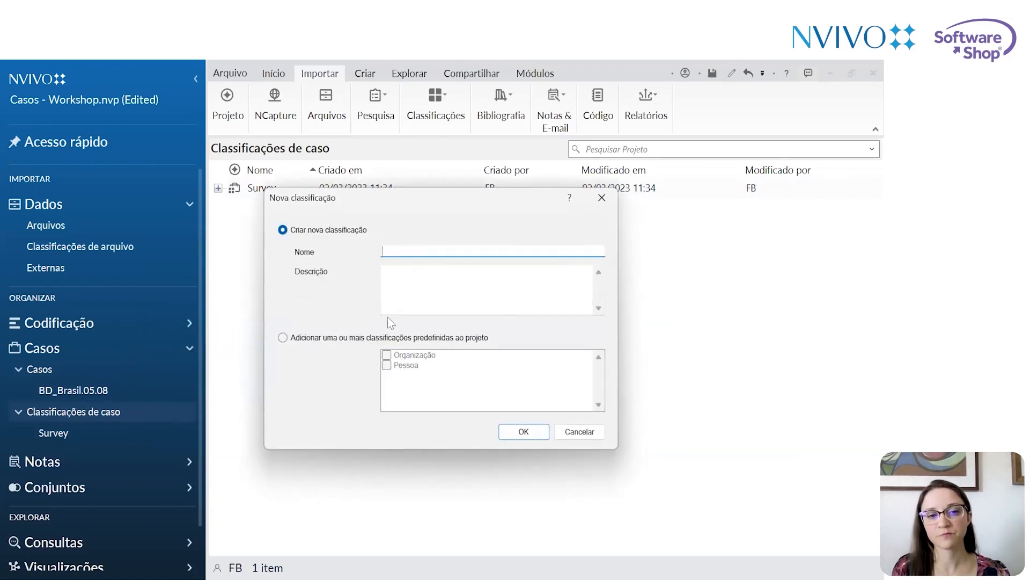
{"action": "left_click", "coordinate": [381, 339]}
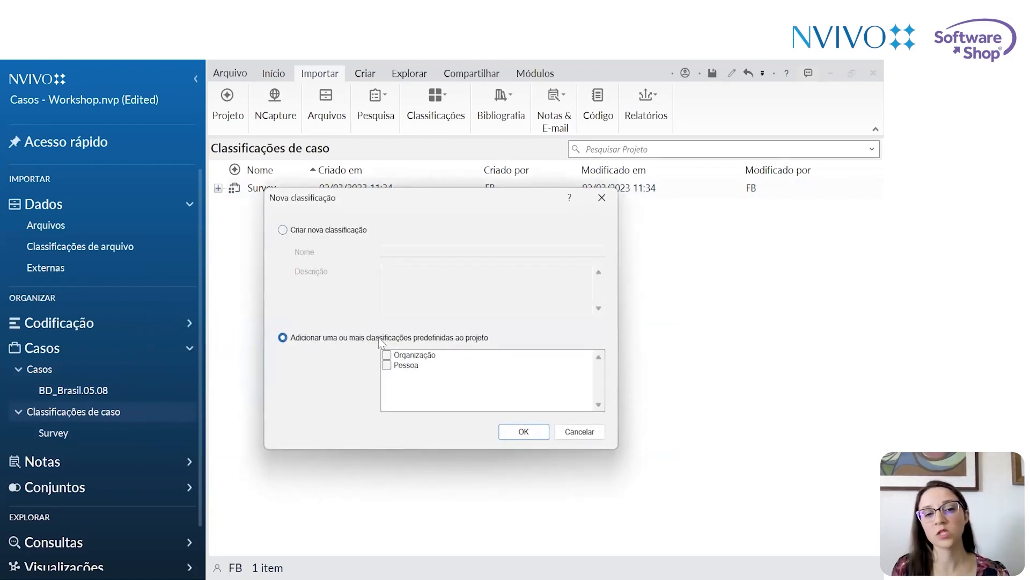
{"action": "left_click", "coordinate": [403, 368]}
{"action": "left_click", "coordinate": [403, 369]}
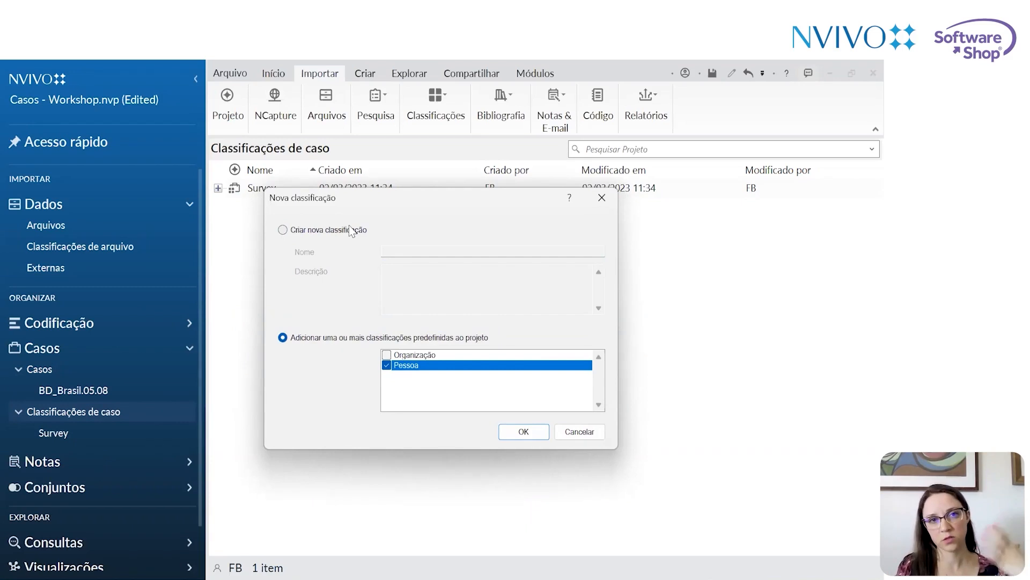
{"action": "left_click", "coordinate": [524, 431]}
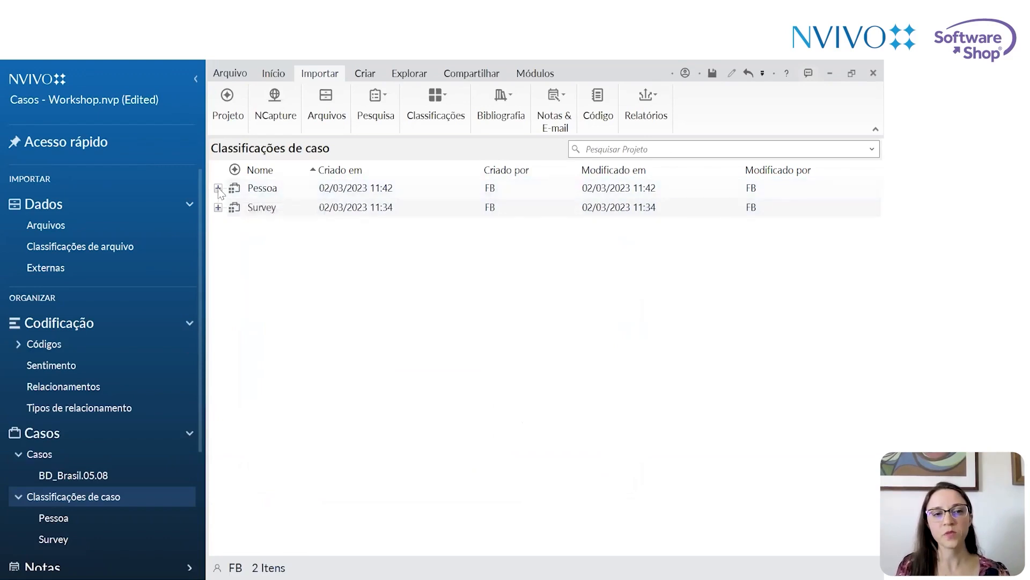
Examine the attributes and case list of the Pessoa classification, and check the Casos folder
{"action": "left_click", "coordinate": [218, 189]}
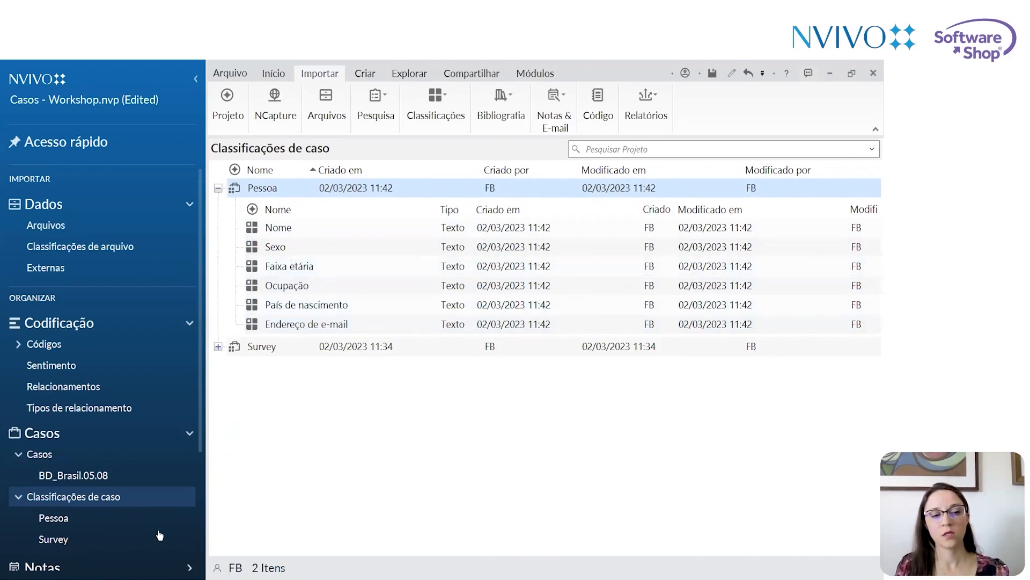
{"action": "left_click", "coordinate": [78, 524]}
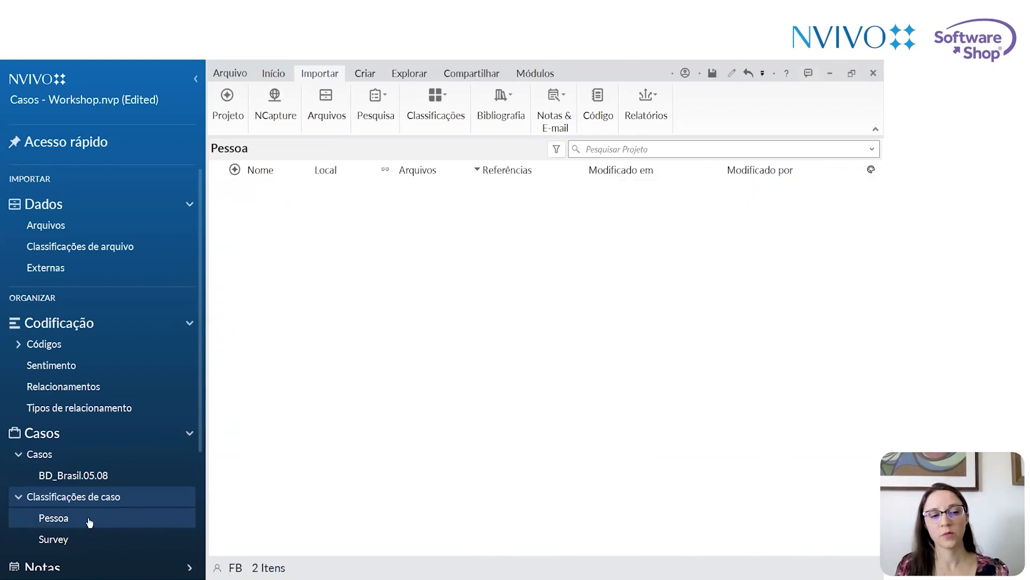
{"action": "left_click", "coordinate": [79, 499]}
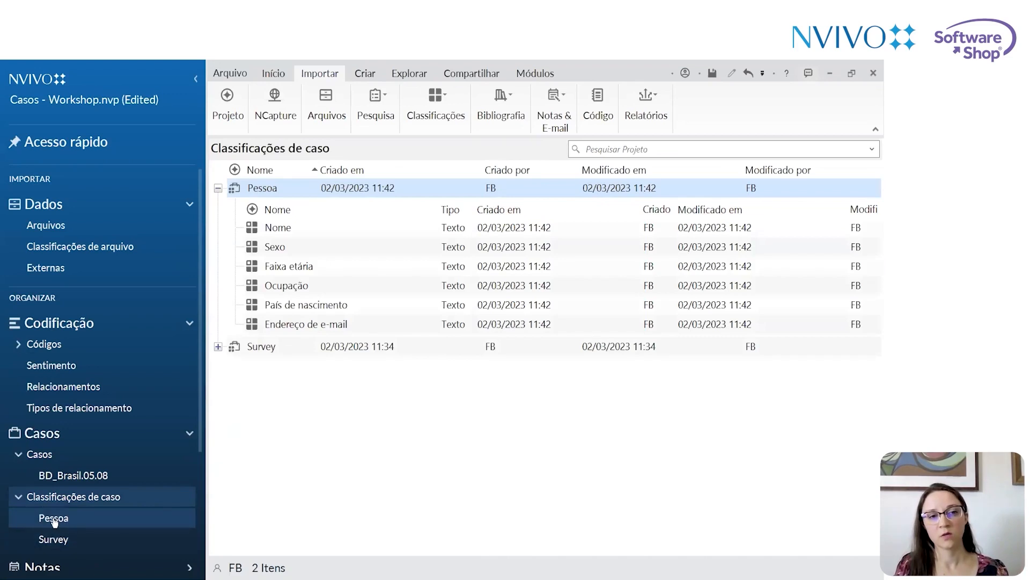
{"action": "left_click", "coordinate": [75, 477]}
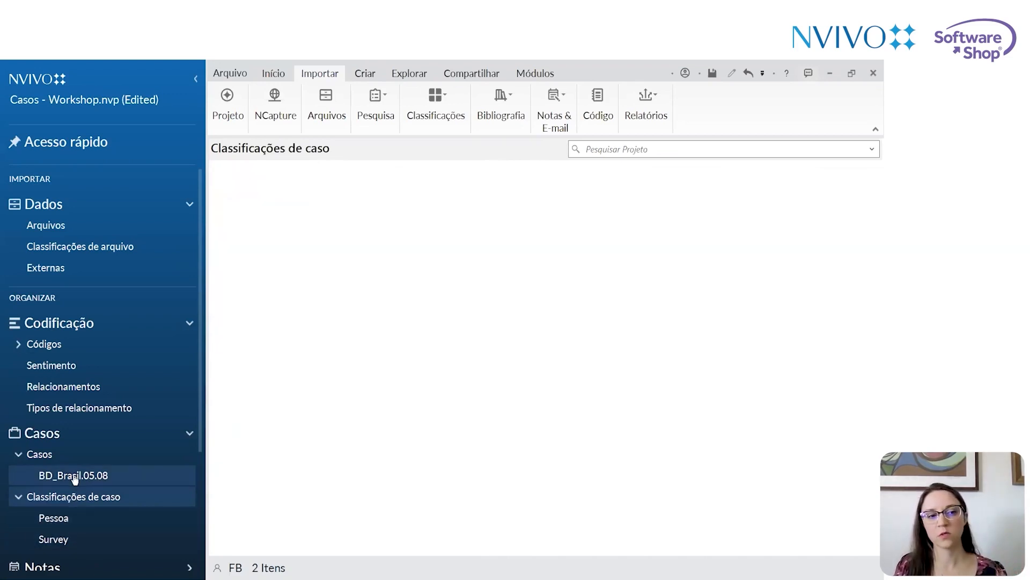
{"action": "left_click", "coordinate": [59, 455]}
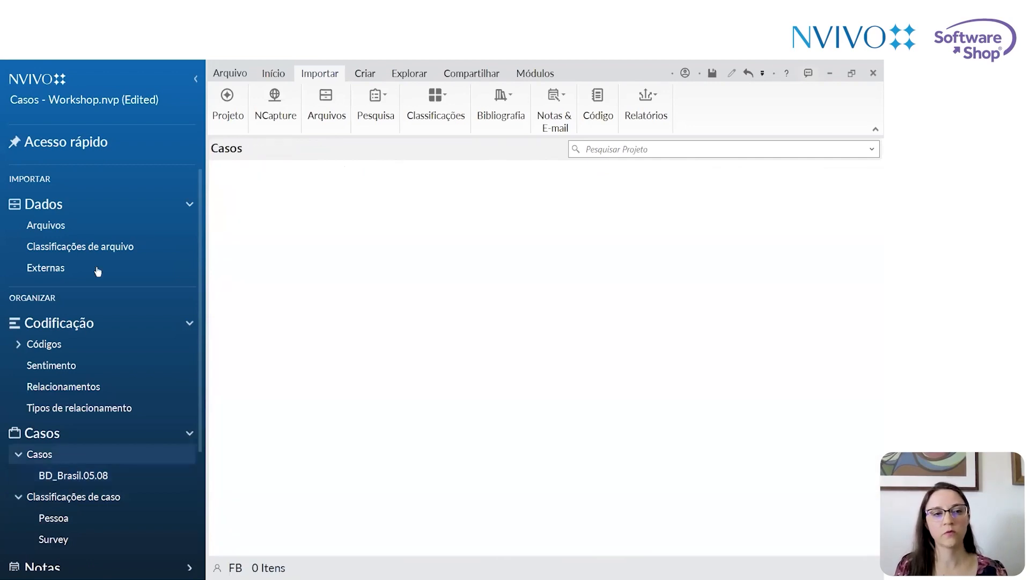
Select all seven entrevista files in the project's Arquivos list, excluding BD_Brasil.05.08, and start creating cases from them
{"action": "left_click", "coordinate": [90, 230]}
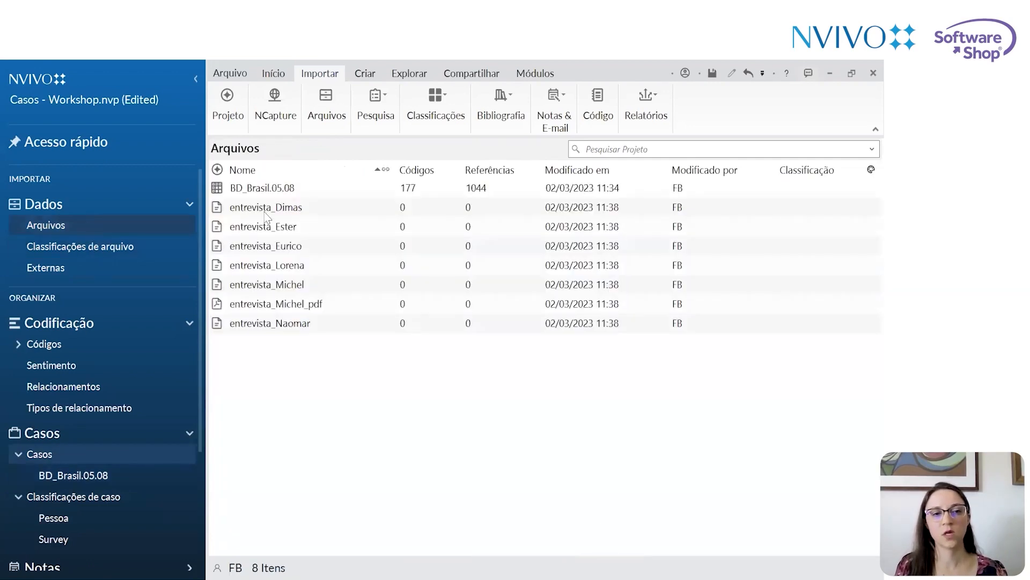
{"action": "left_click", "coordinate": [324, 210]}
{"action": "key", "text": "shift+Down"}
{"action": "key", "text": "shift+Down"}
{"action": "key", "text": "shift+Down"}
{"action": "key", "text": "shift+Down"}
{"action": "key", "text": "shift+Down"}
{"action": "key", "text": "shift+Down"}
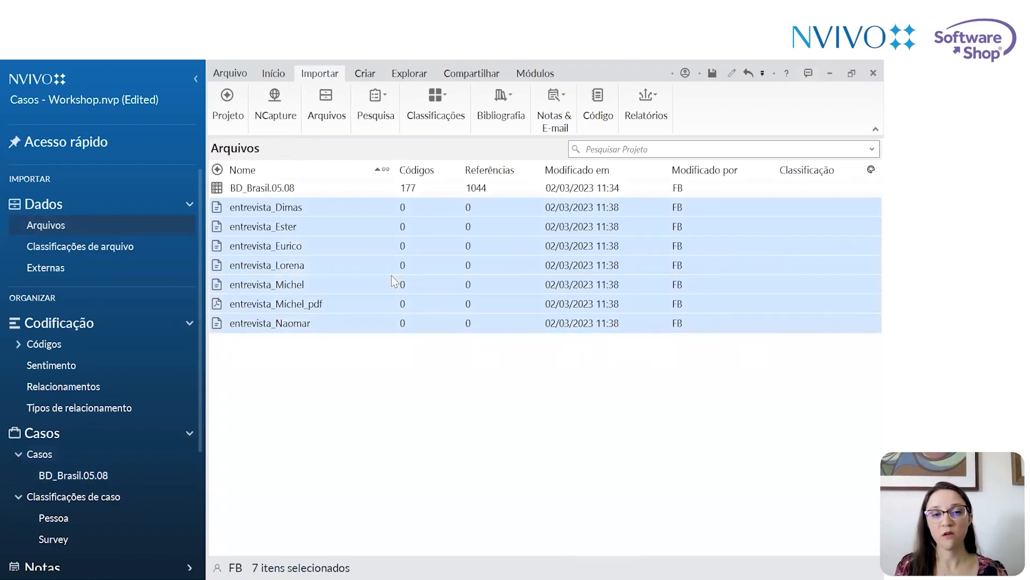
{"action": "right_click", "coordinate": [309, 245]}
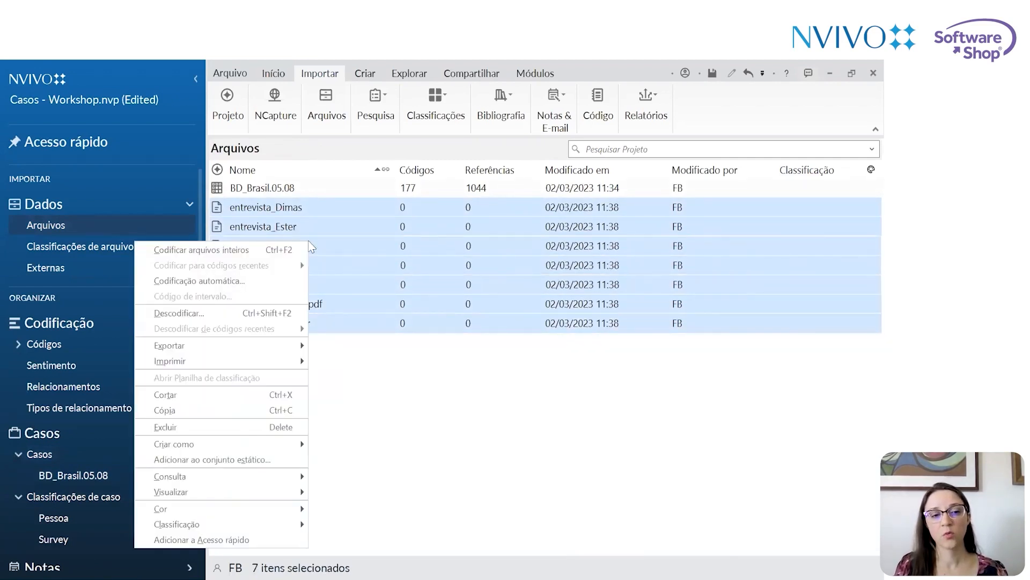
{"action": "mouse_move", "coordinate": [299, 449]}
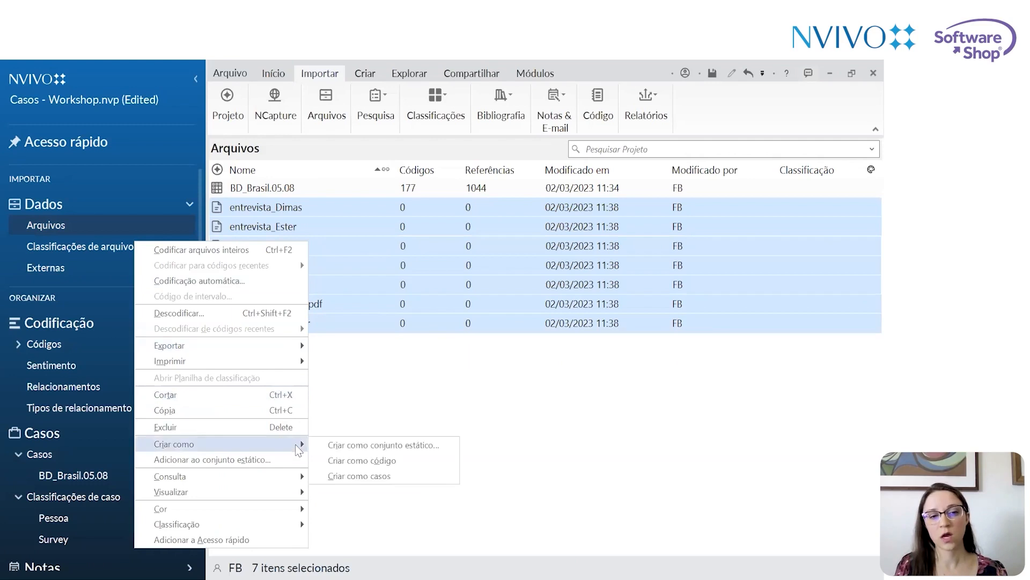
{"action": "left_click", "coordinate": [349, 477]}
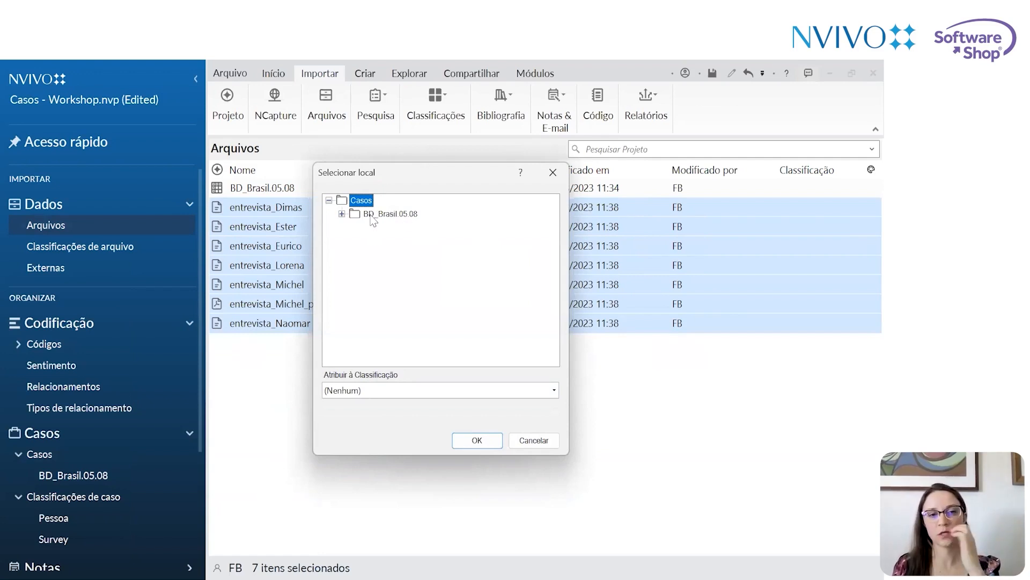
Create the interview cases directly in the Casos folder with the Pessoa classification assigned, and display the Casos folder
{"action": "left_click", "coordinate": [342, 214]}
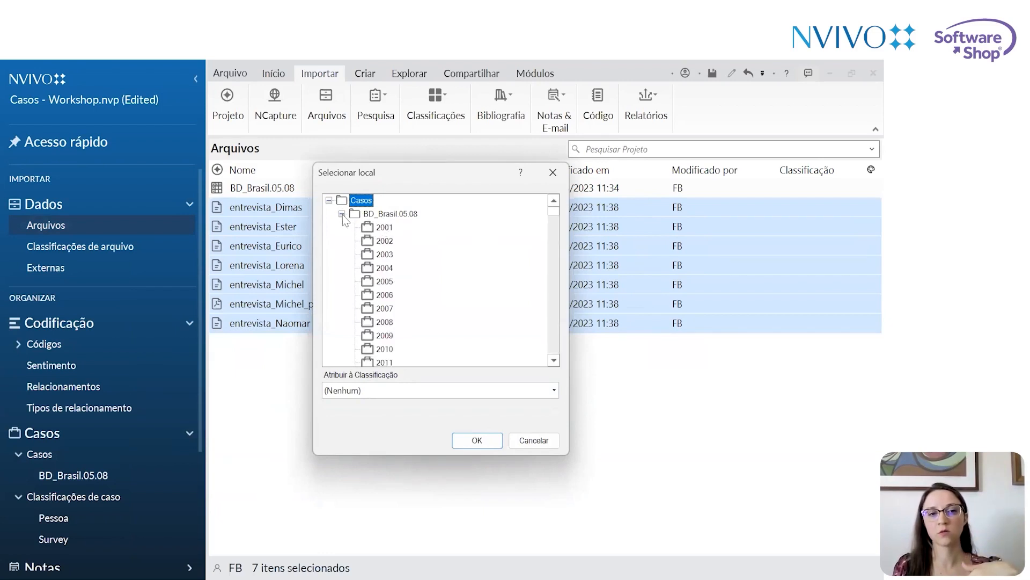
{"action": "left_click", "coordinate": [341, 214]}
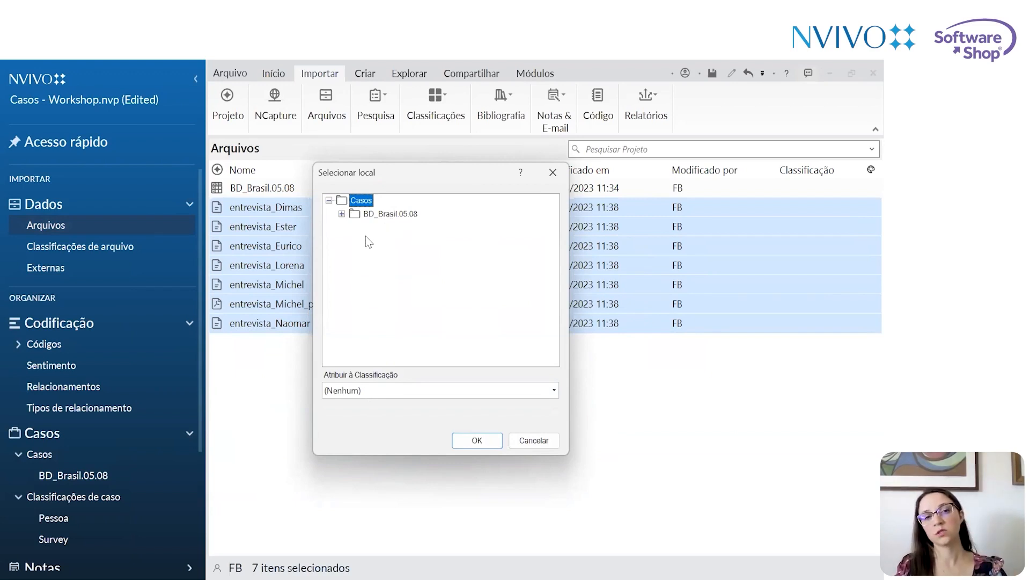
{"action": "left_click", "coordinate": [381, 392]}
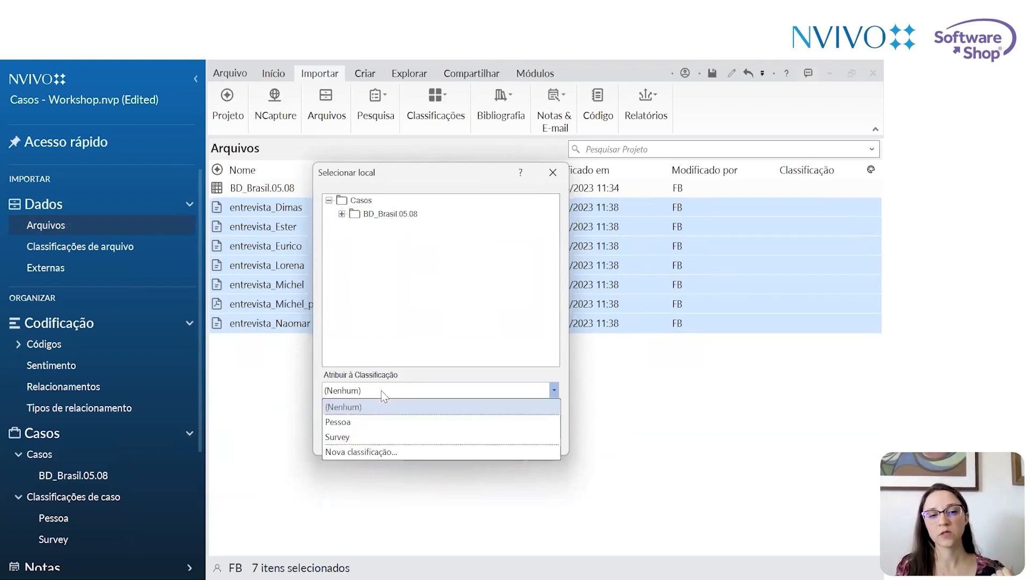
{"action": "left_click", "coordinate": [360, 422]}
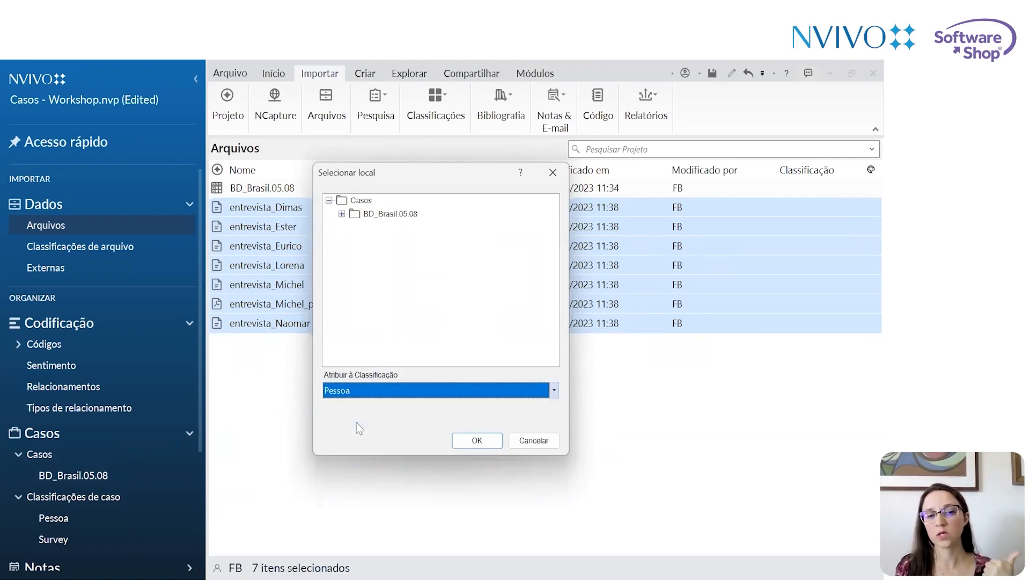
{"action": "left_click", "coordinate": [469, 443]}
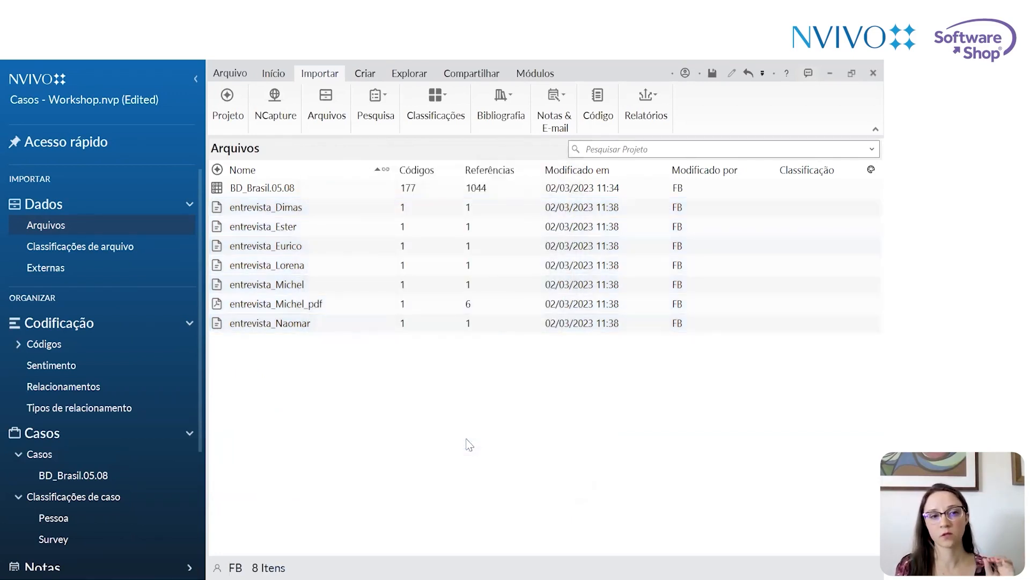
{"action": "left_click", "coordinate": [63, 456]}
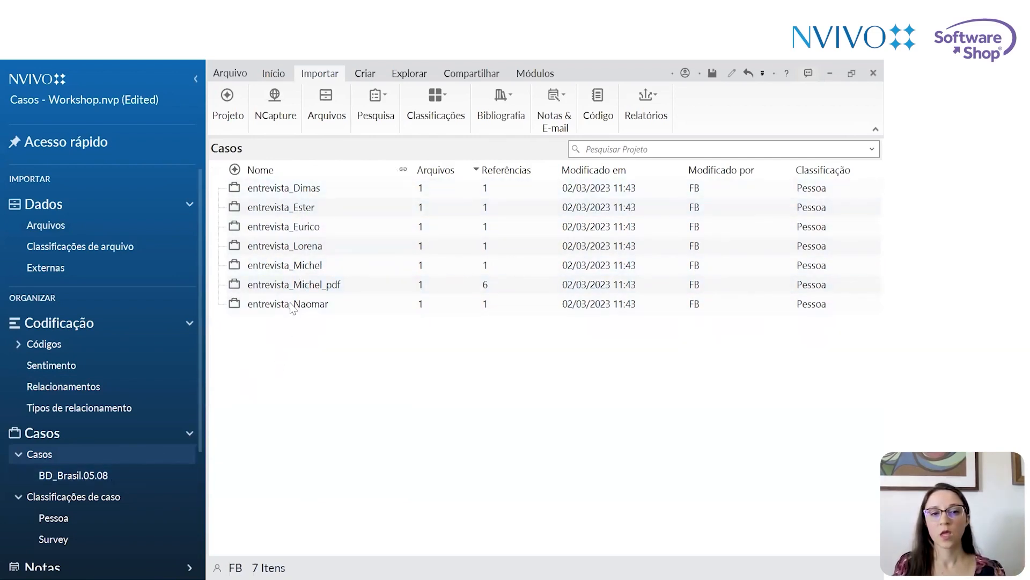
Examine the classification options available for the first interview case, leaving its assignment as Pessoa
{"action": "left_click", "coordinate": [810, 188]}
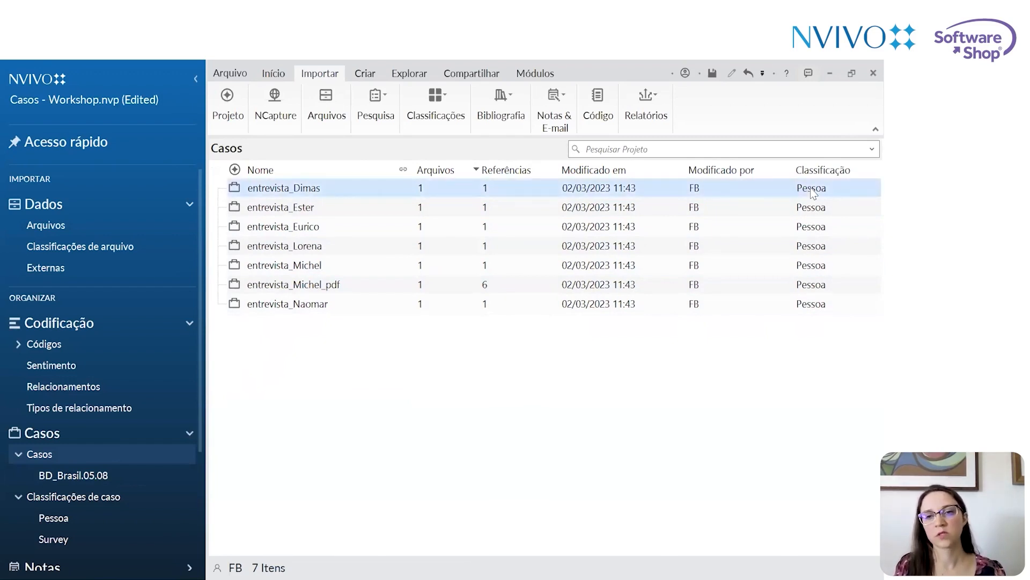
{"action": "right_click", "coordinate": [811, 188]}
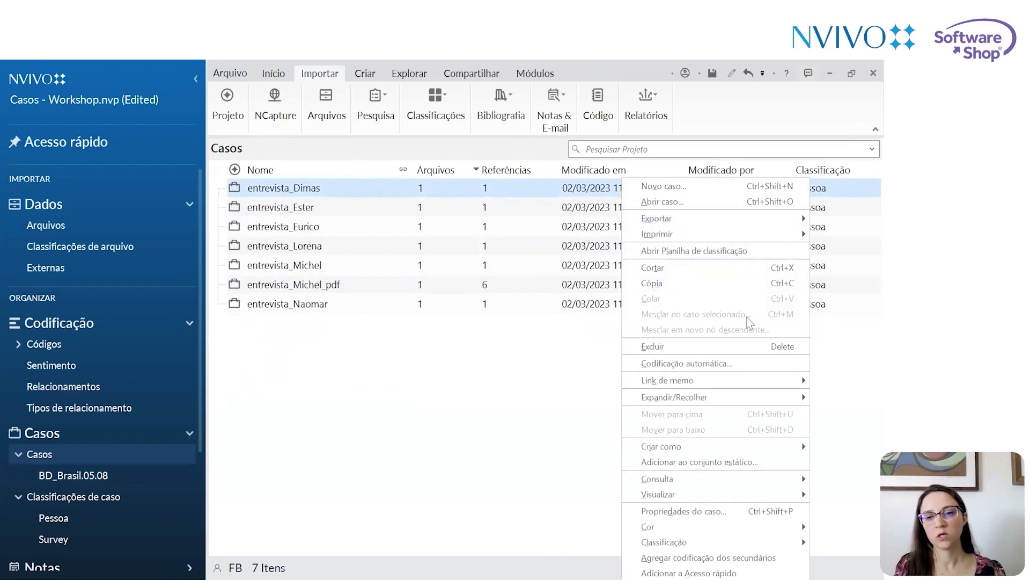
{"action": "mouse_move", "coordinate": [775, 543]}
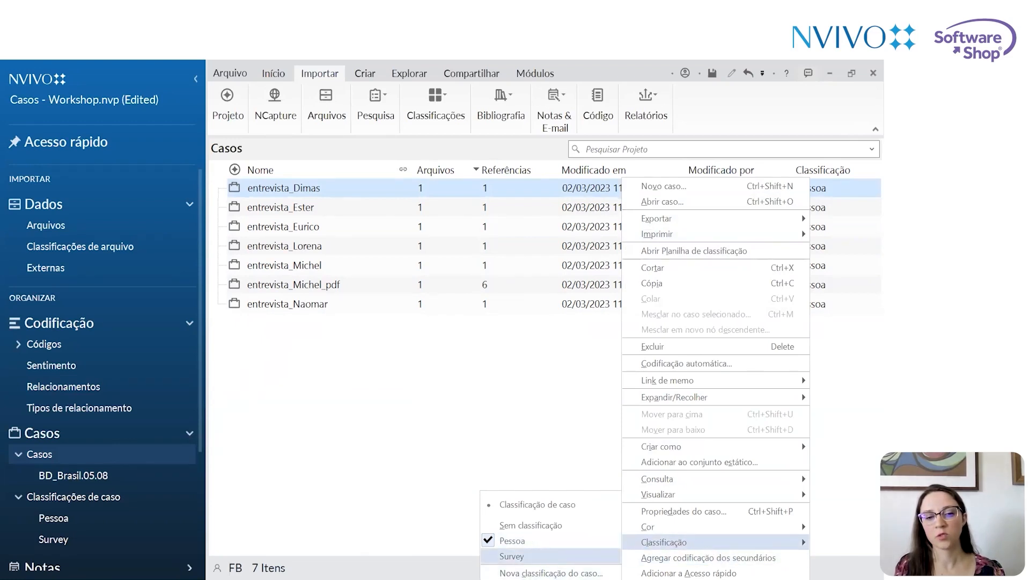
{"action": "left_click", "coordinate": [589, 400]}
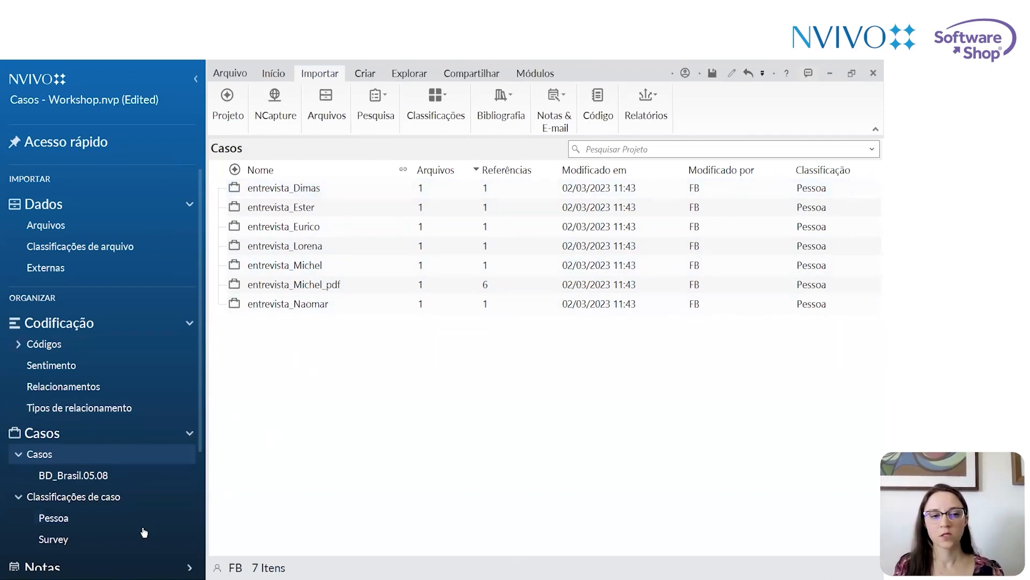
Examine the attributes and value fields of the first interview case within the Pessoa case classification
{"action": "left_click", "coordinate": [51, 518]}
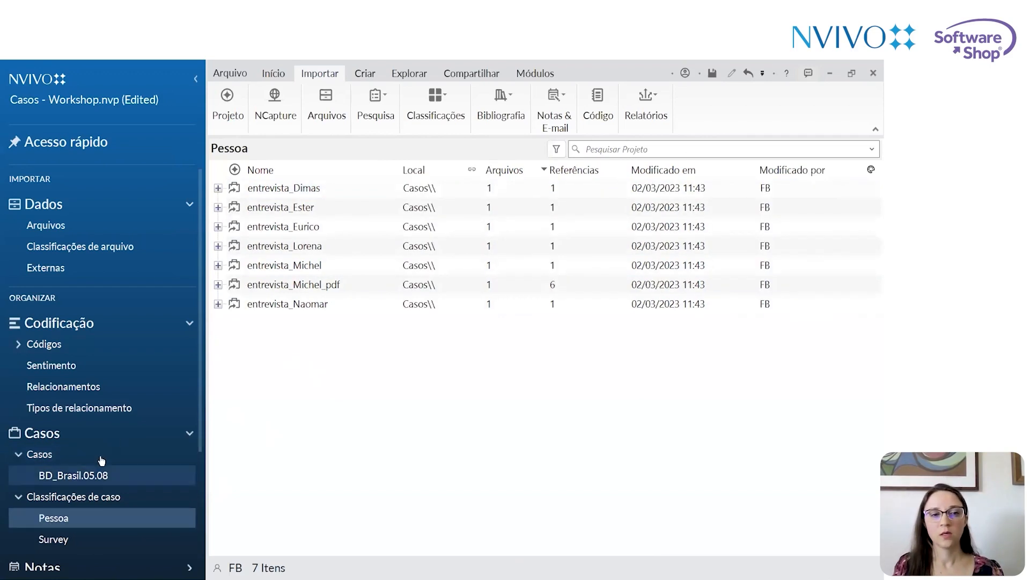
{"action": "left_click", "coordinate": [218, 188]}
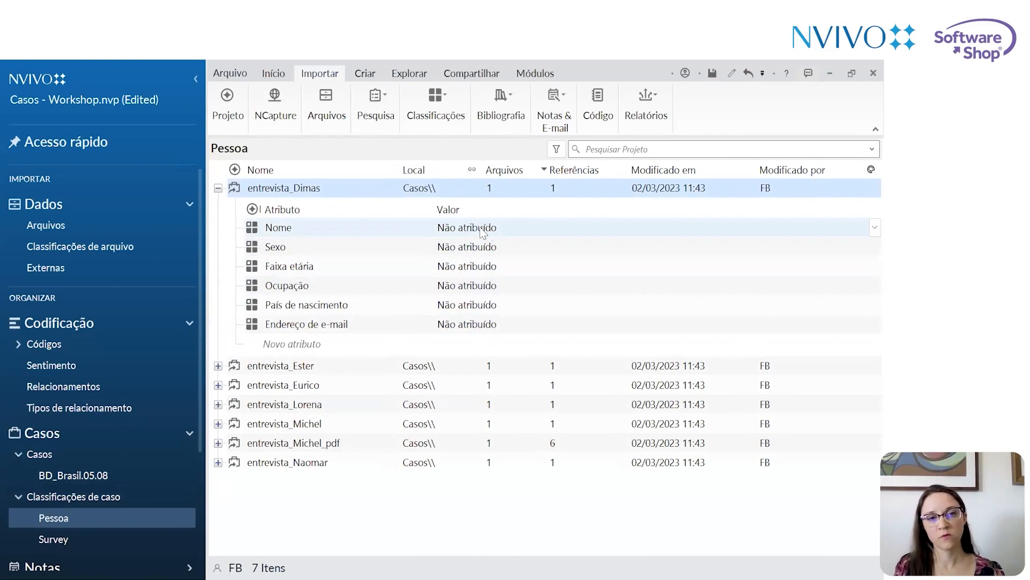
{"action": "left_click", "coordinate": [504, 227]}
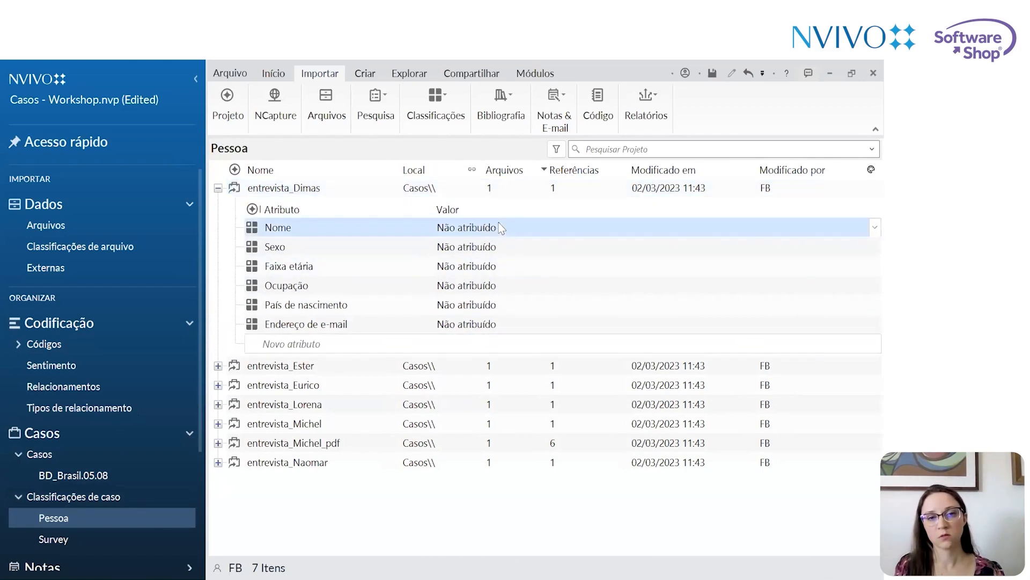
{"action": "left_click", "coordinate": [498, 228]}
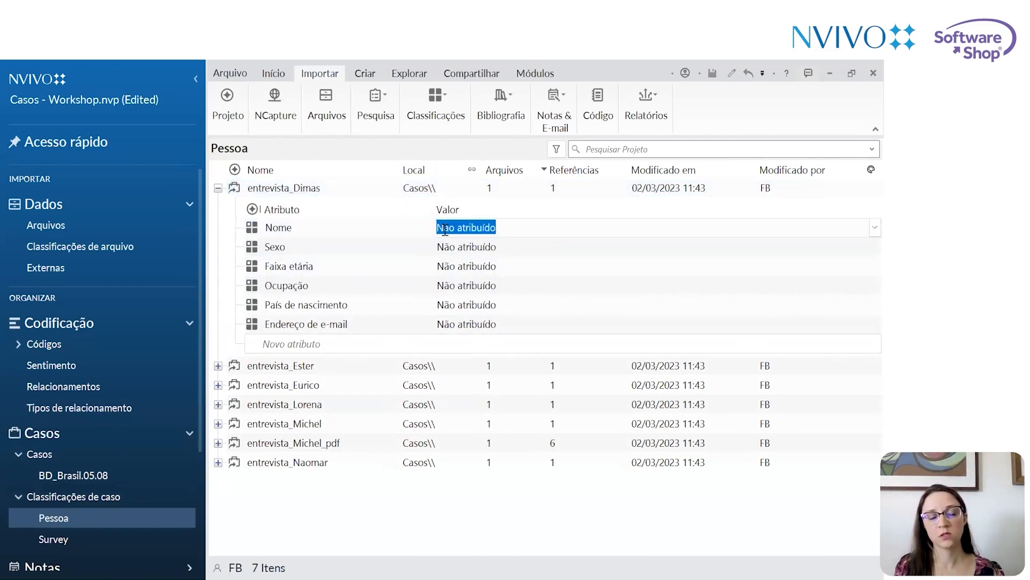
{"action": "left_click", "coordinate": [458, 250]}
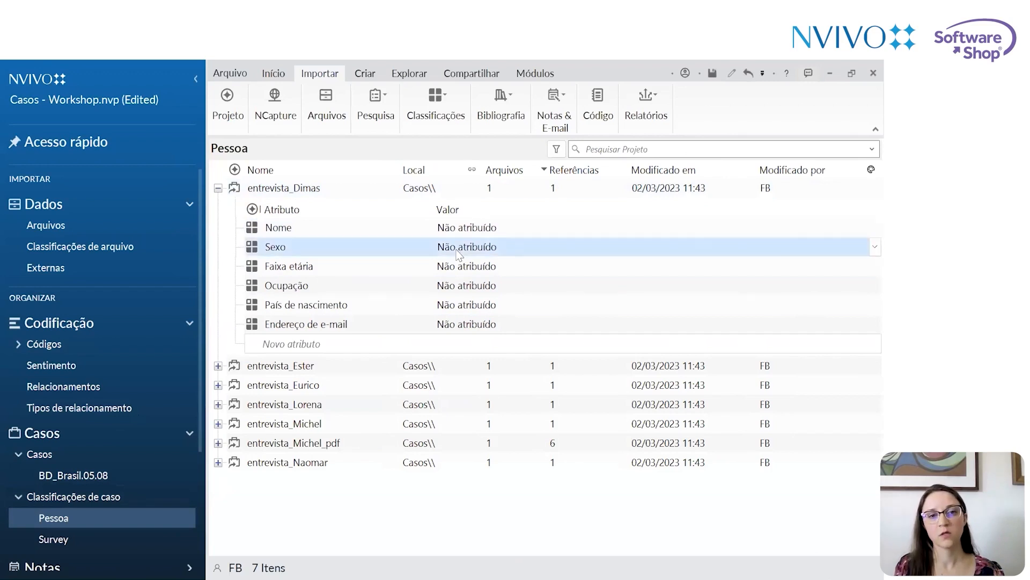
{"action": "left_click", "coordinate": [457, 251]}
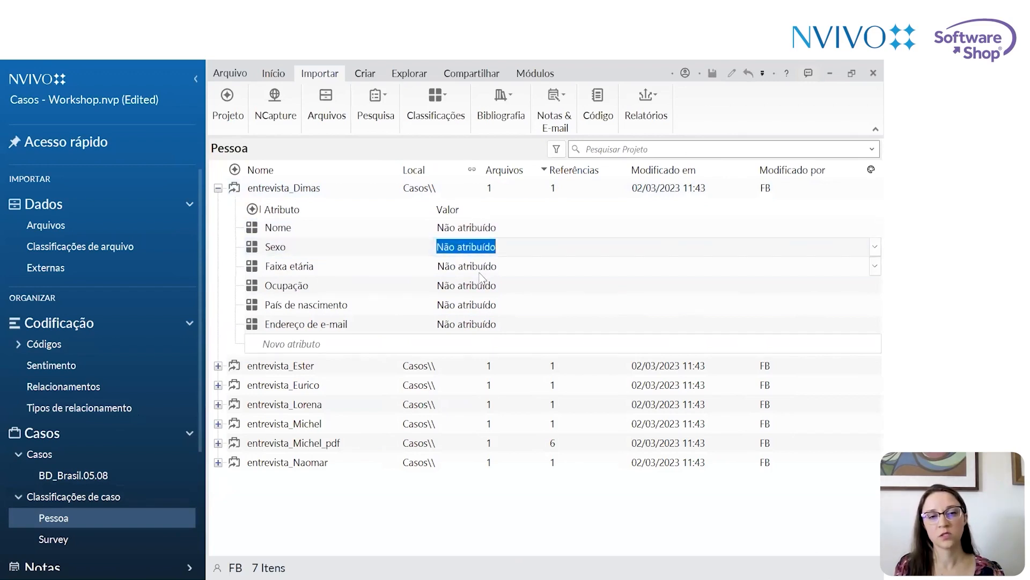
{"action": "left_click", "coordinate": [481, 269]}
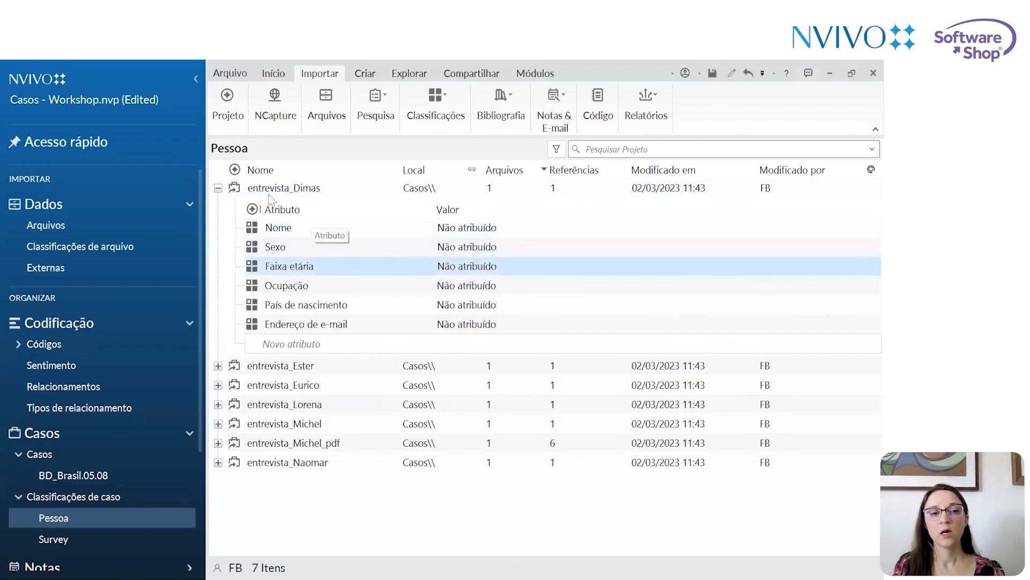
{"action": "left_click", "coordinate": [218, 188]}
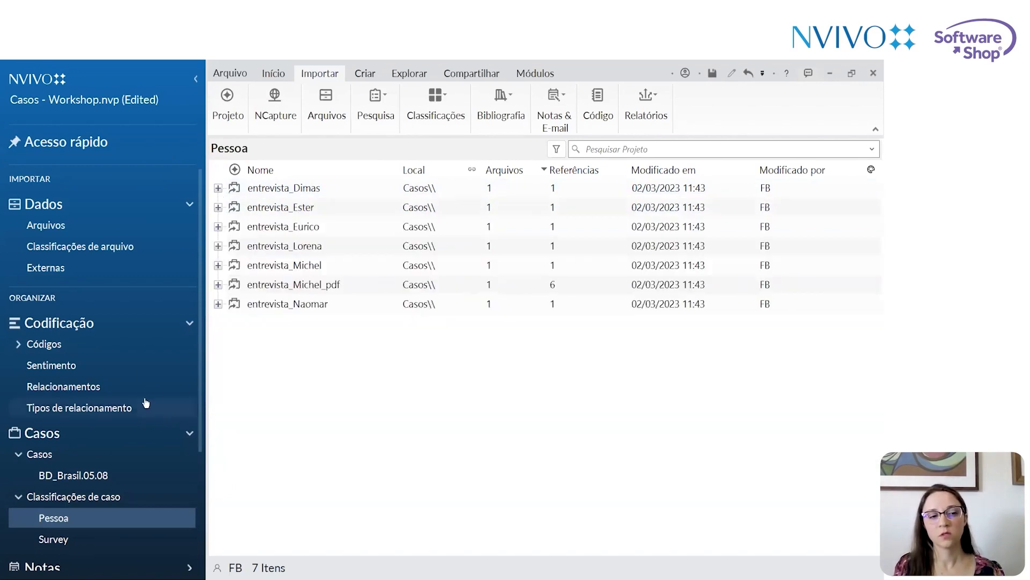
Open the Pessoa case classification sheet and collapse the navigation pane to give the table more room
{"action": "left_click", "coordinate": [87, 503]}
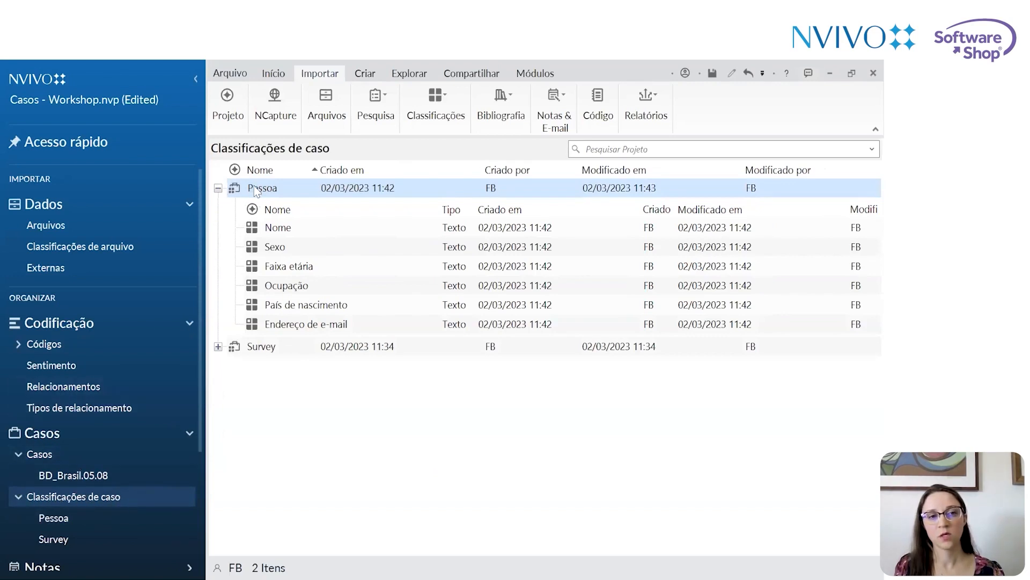
{"action": "double_click", "coordinate": [281, 191]}
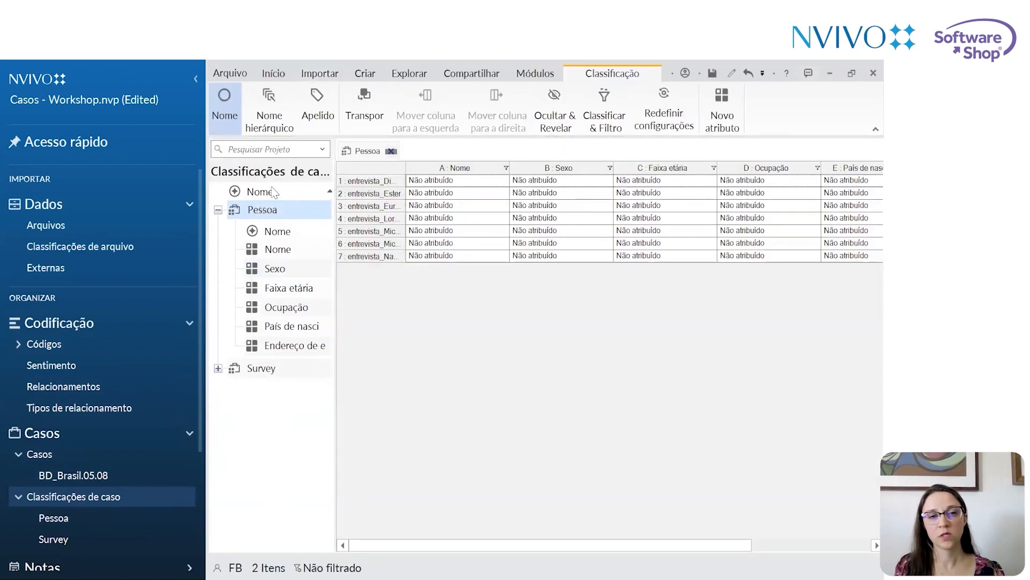
{"action": "left_click", "coordinate": [196, 80]}
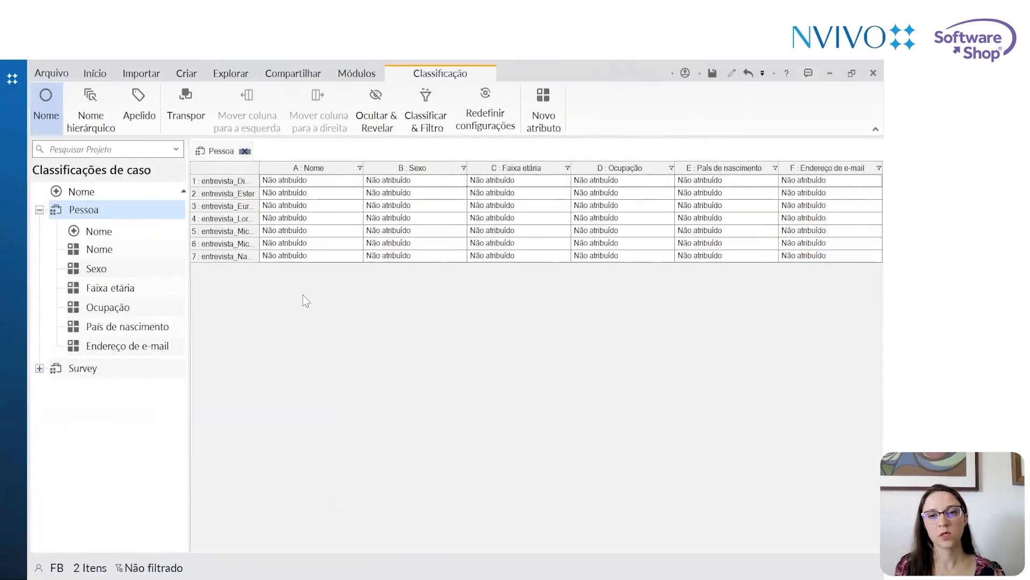
Set the Sexo attribute to Homem for the case in row 1 and Mulher for the case in row 2
{"action": "left_click", "coordinate": [320, 183]}
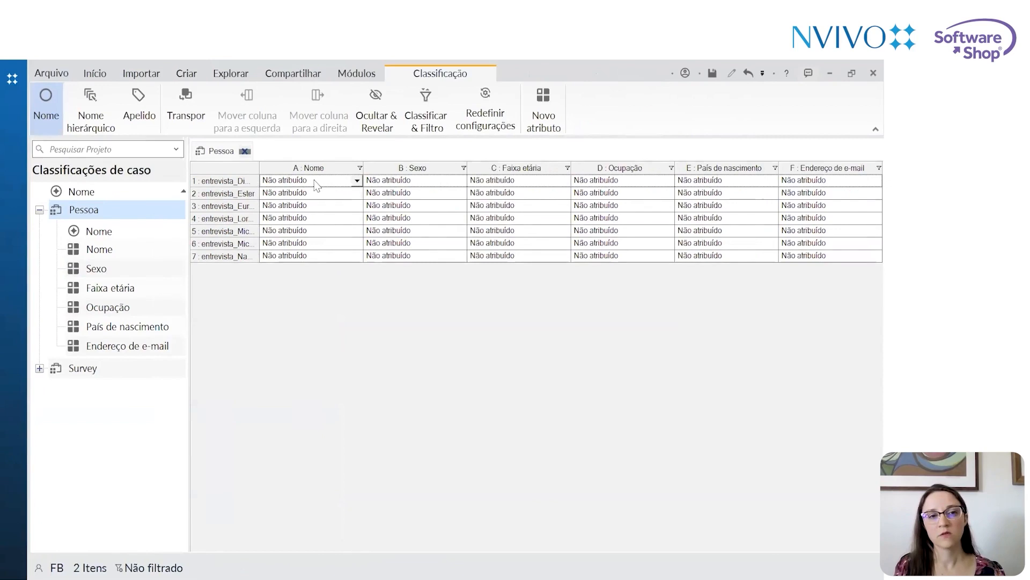
{"action": "left_click", "coordinate": [313, 183]}
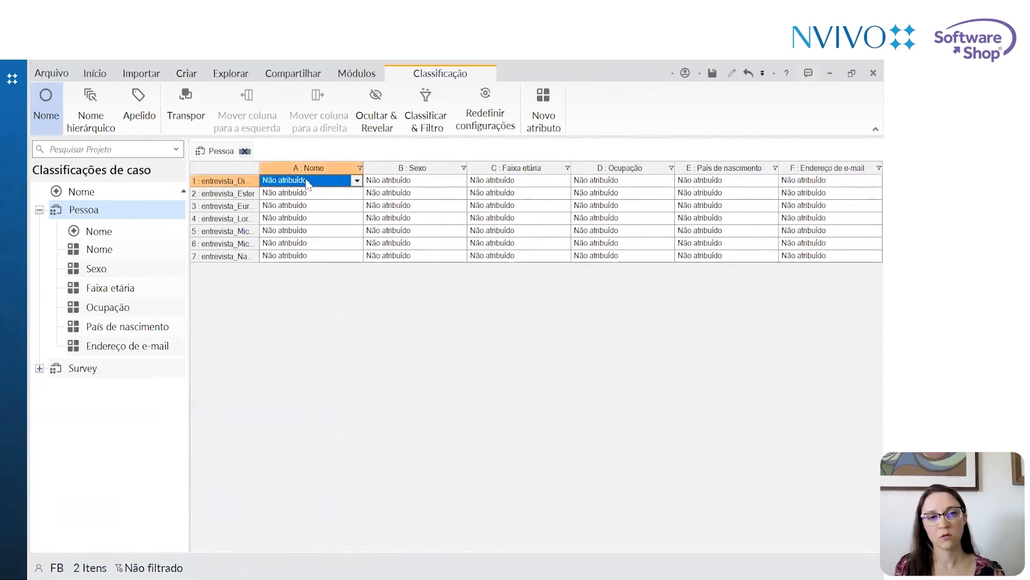
{"action": "left_click", "coordinate": [427, 182]}
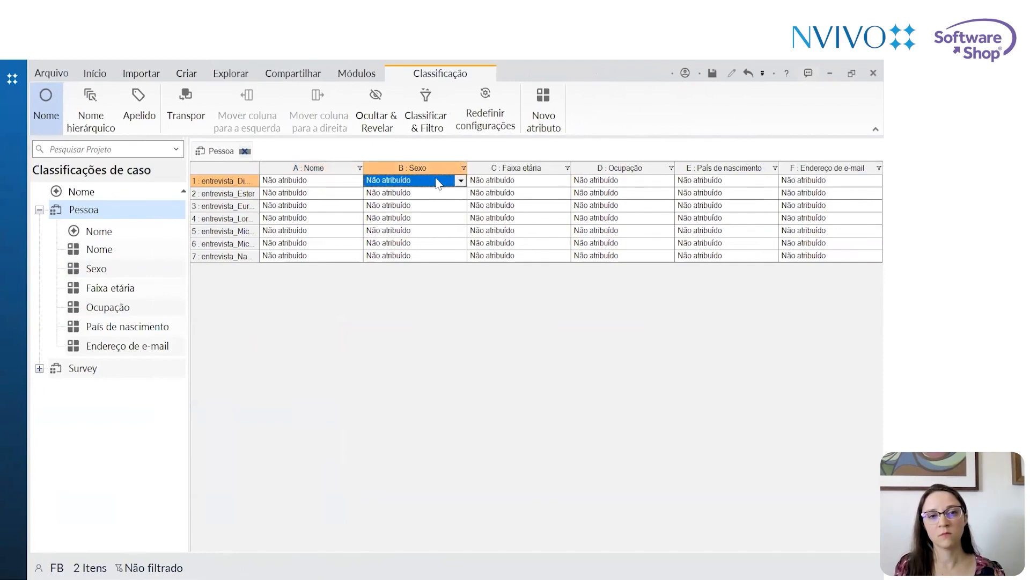
{"action": "left_click", "coordinate": [436, 183]}
{"action": "left_click", "coordinate": [433, 181]}
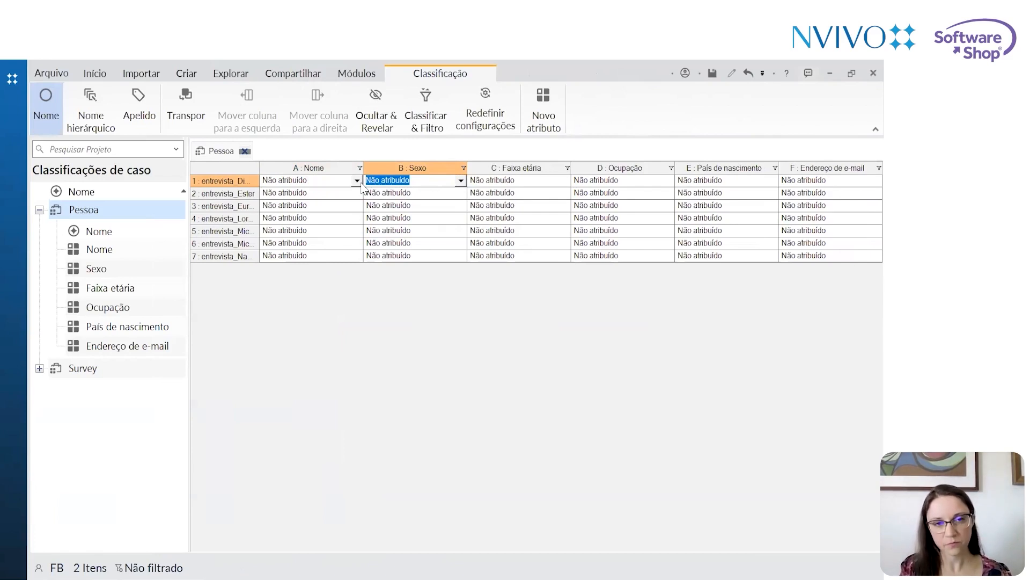
{"action": "type", "text": "Ho"}
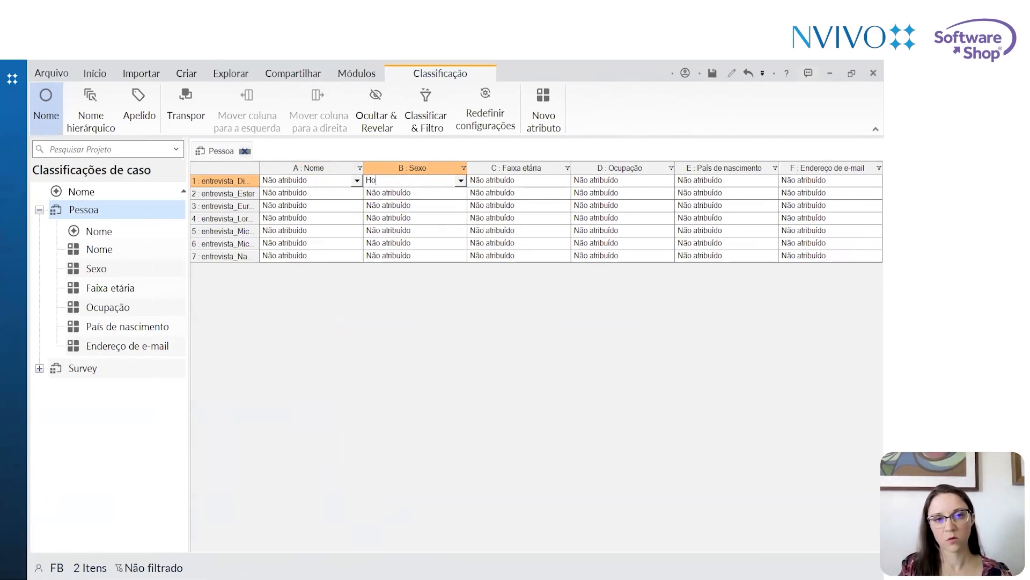
{"action": "type", "text": "em"}
{"action": "left_click", "coordinate": [416, 195]}
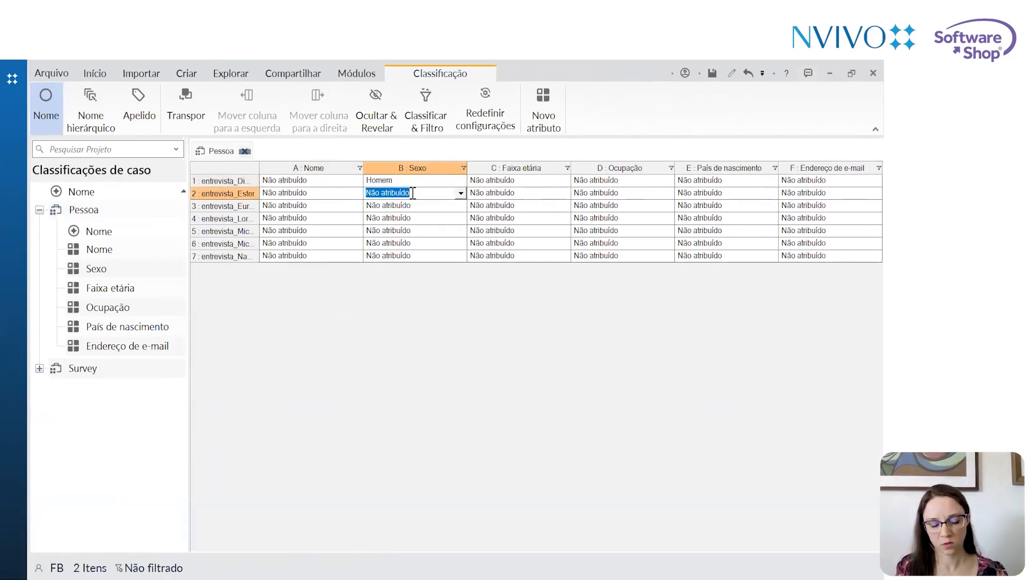
{"action": "type", "text": "Mulher"}
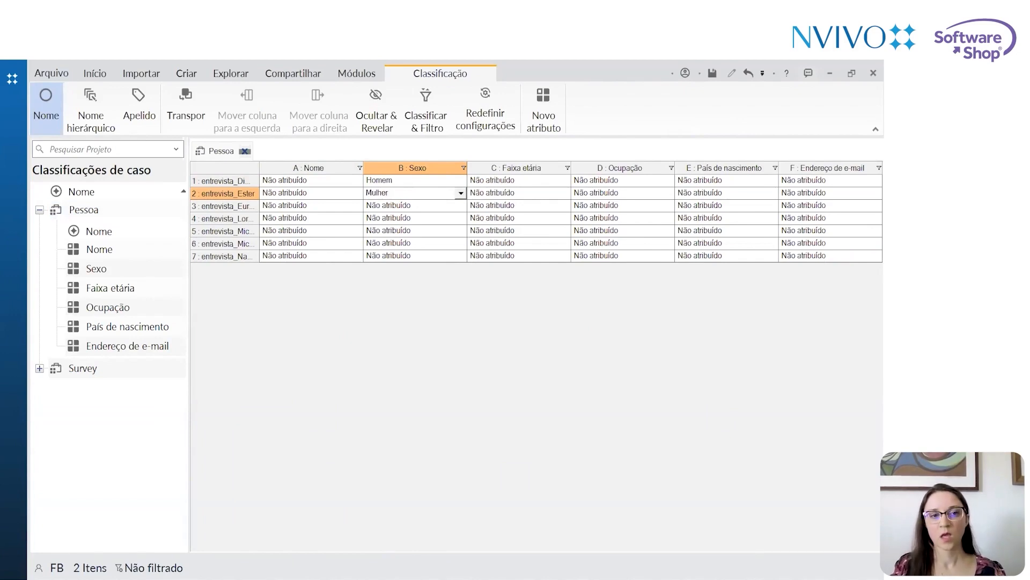
Widen the row header column to fit the case names, and set Sexo to Homem in row 3 and Mulher in row 4
{"action": "left_click", "coordinate": [426, 206]}
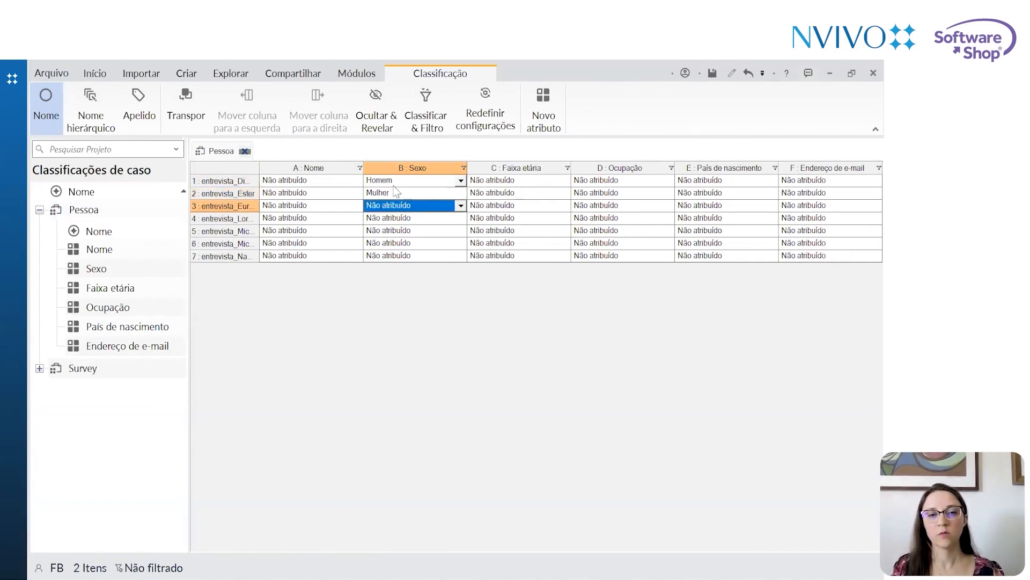
{"action": "left_click_drag", "start_coordinate": [260, 168], "coordinate": [304, 168]}
{"action": "left_click", "coordinate": [505, 206]}
{"action": "left_click", "coordinate": [505, 207]}
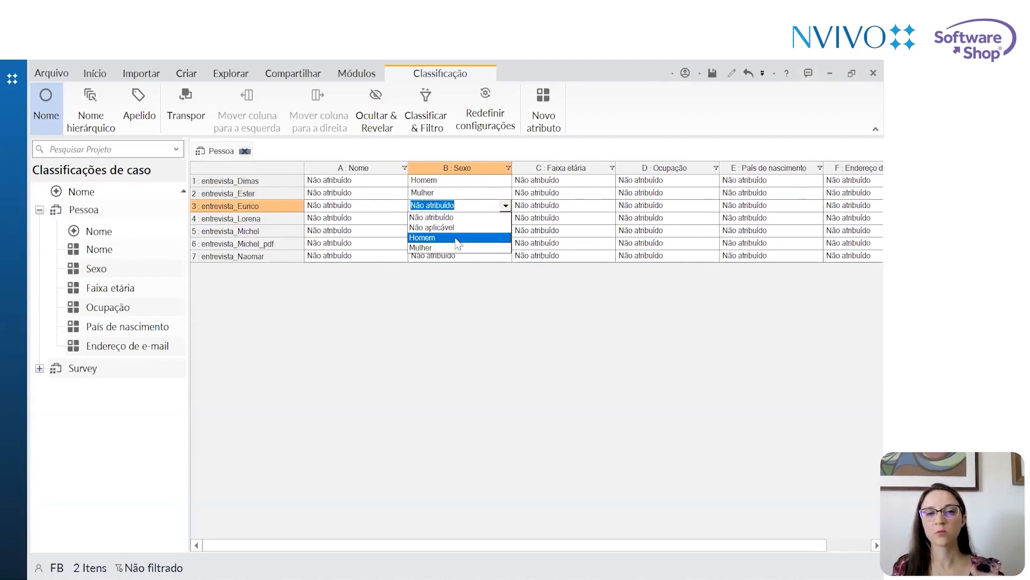
{"action": "left_click", "coordinate": [457, 240]}
{"action": "left_click", "coordinate": [505, 218]}
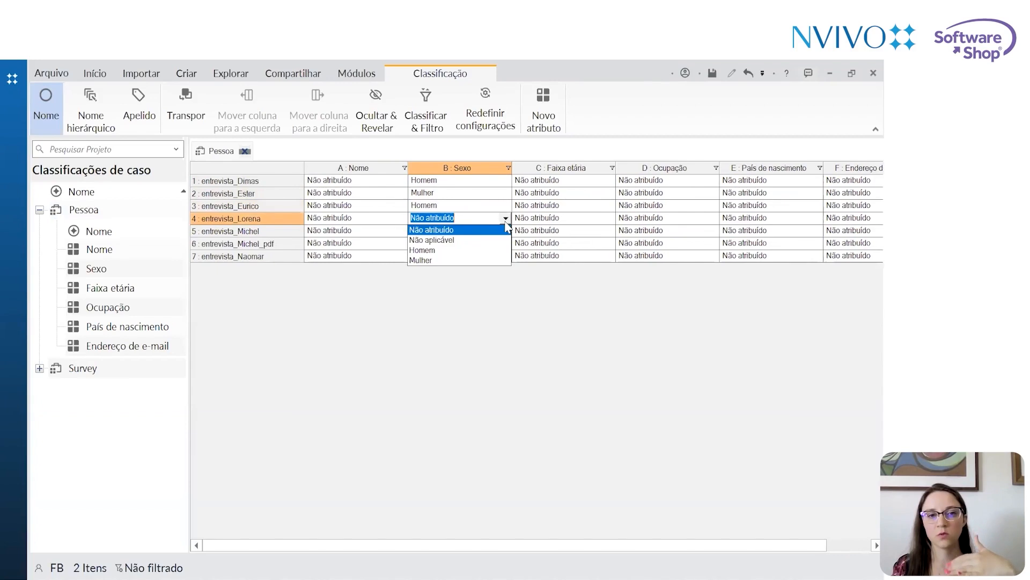
{"action": "left_click", "coordinate": [474, 261]}
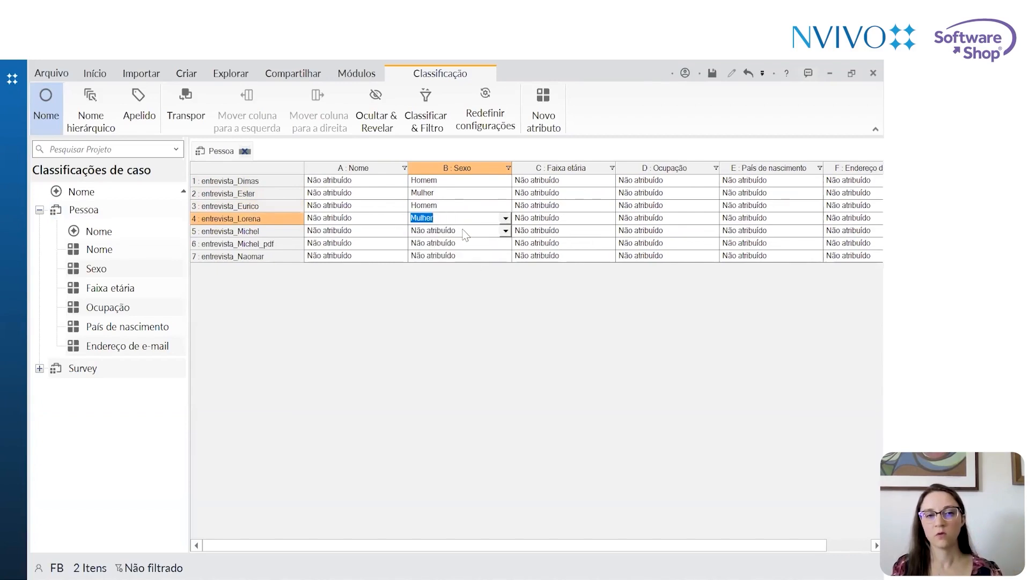
Set the Sexo attribute to Mulher for row 5 and Homem for rows 6 and 7
{"action": "left_click", "coordinate": [465, 232]}
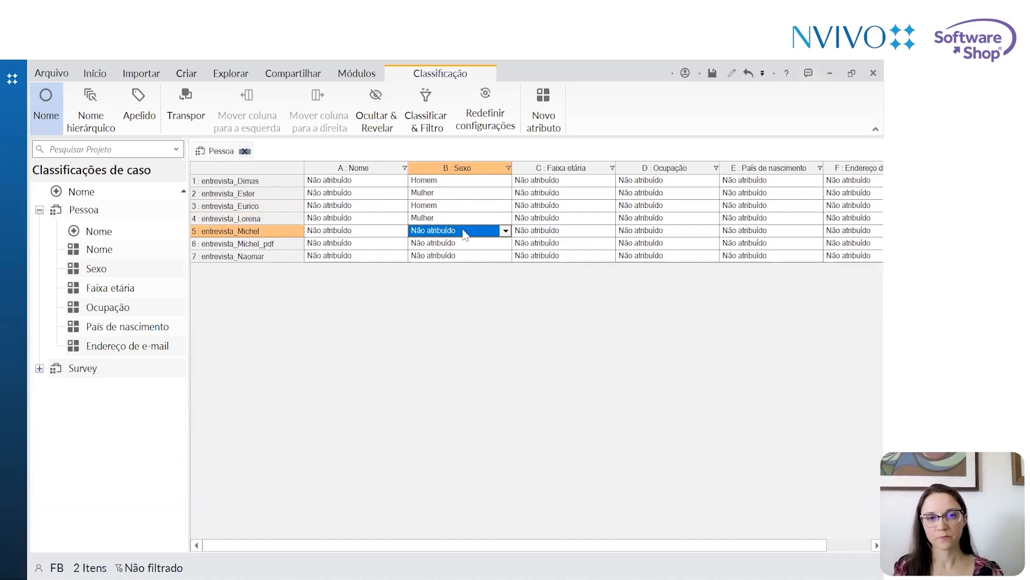
{"action": "left_click", "coordinate": [506, 231]}
{"action": "left_click", "coordinate": [486, 275]}
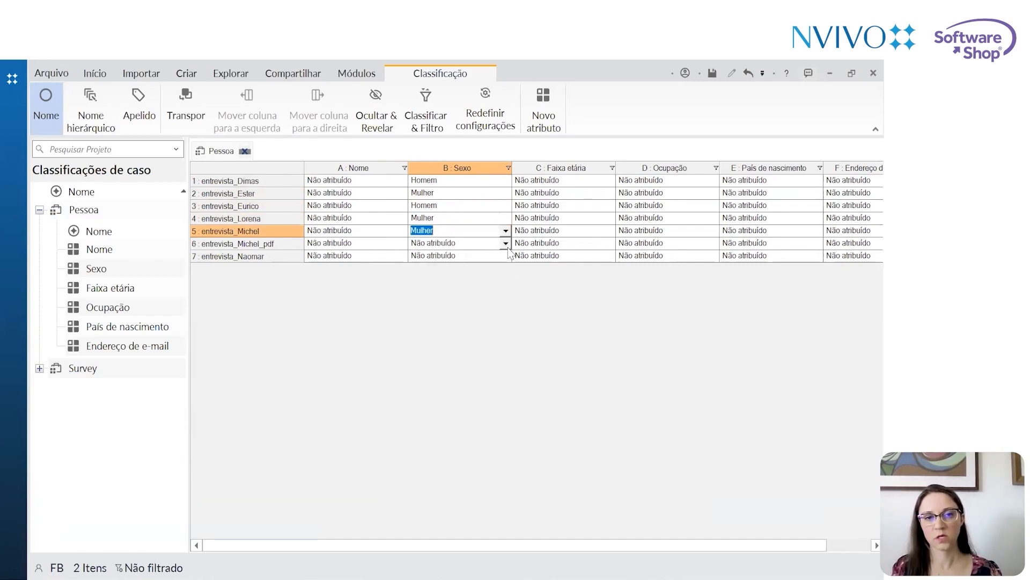
{"action": "left_click", "coordinate": [506, 244]}
{"action": "left_click", "coordinate": [495, 276]}
{"action": "left_click", "coordinate": [505, 257]}
{"action": "left_click", "coordinate": [490, 288]}
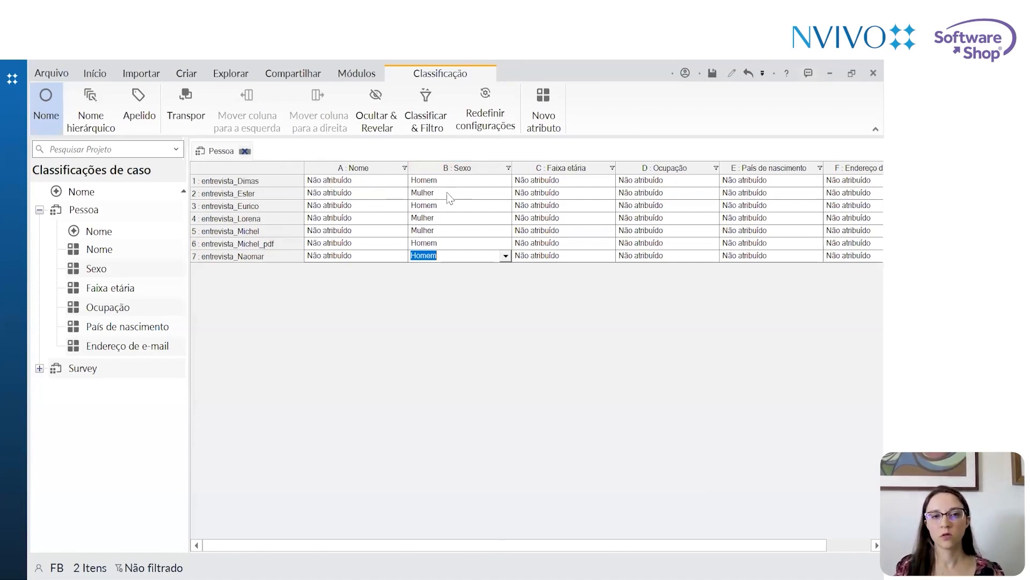
Set the Faixa etária attribute to 40 - 49 for the case in row 1
{"action": "left_click", "coordinate": [560, 183]}
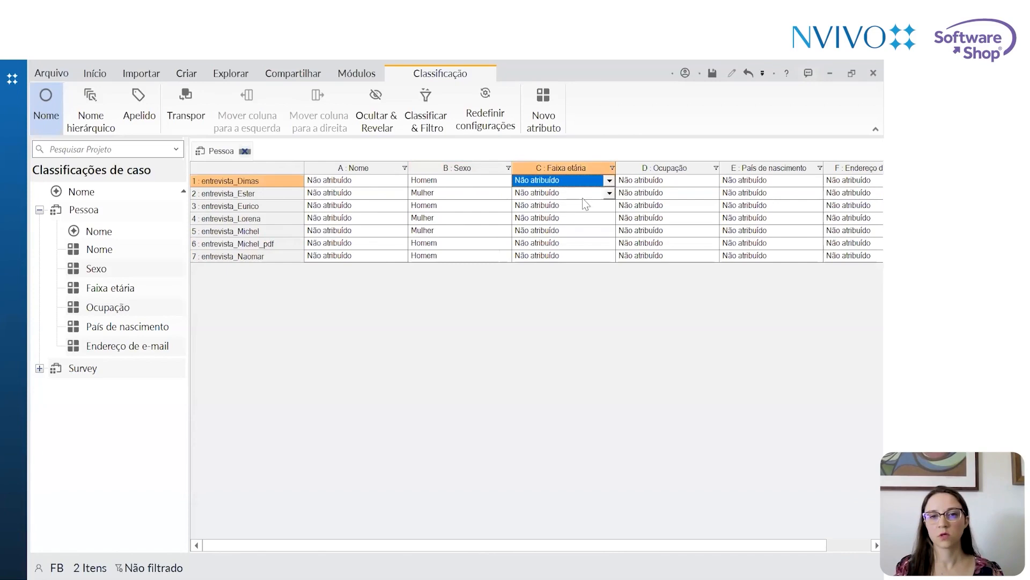
{"action": "left_click", "coordinate": [560, 180]}
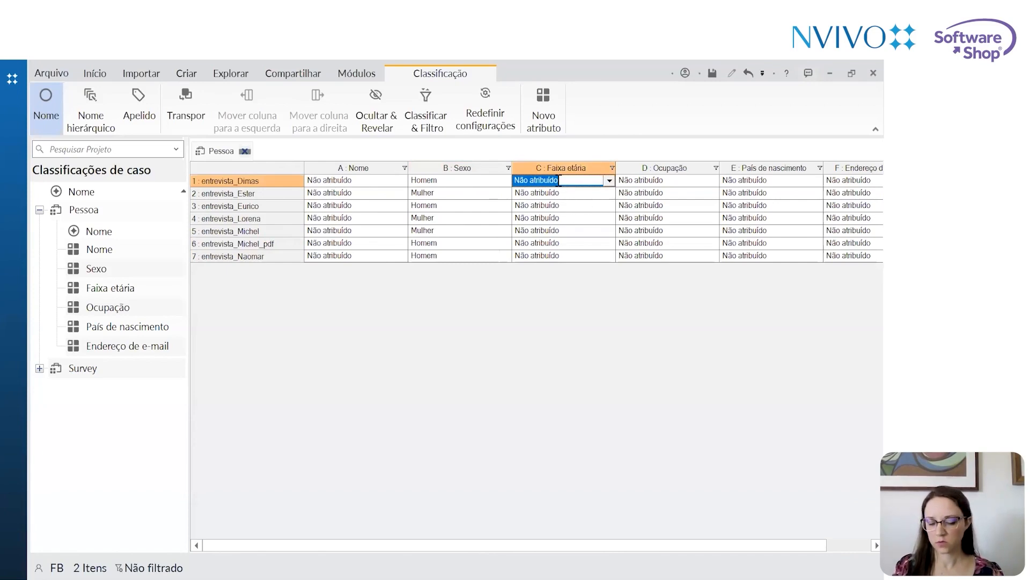
{"action": "type", "text": "40 - 49"}
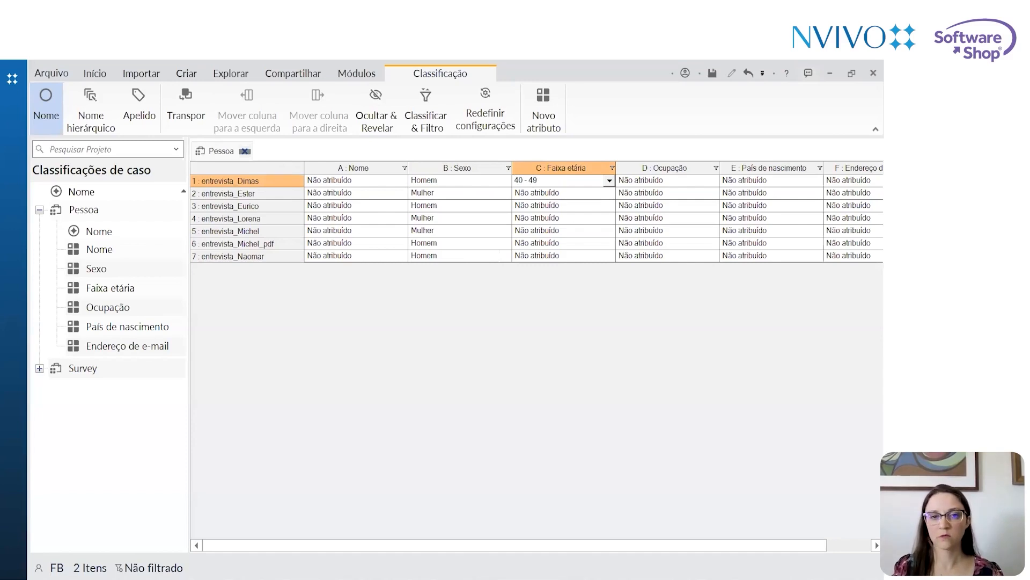
Set the Faixa etária attribute to 50 - 59 for the case in row 2
{"action": "left_click", "coordinate": [561, 194]}
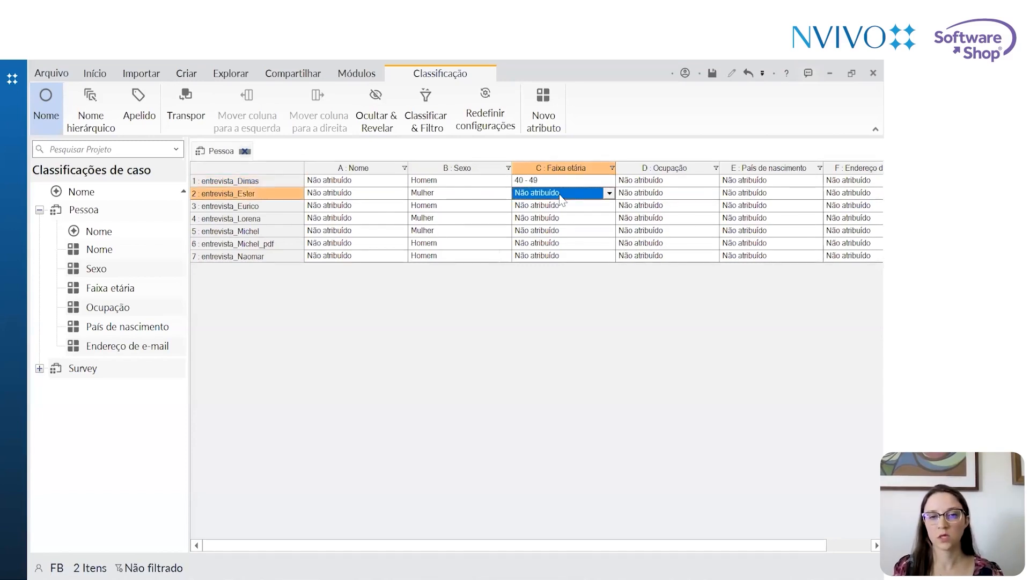
{"action": "left_click", "coordinate": [561, 196]}
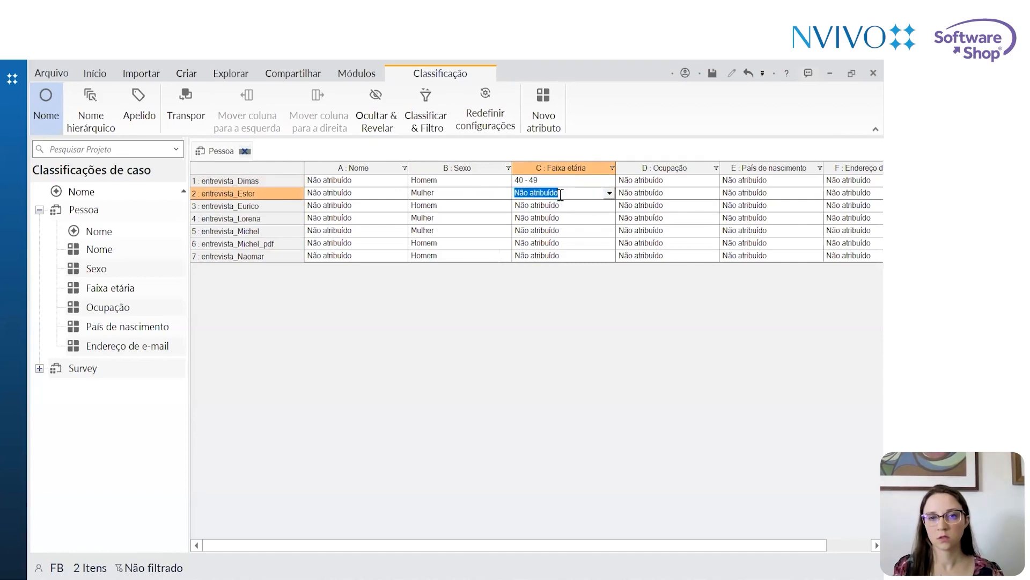
{"action": "type", "text": "5"}
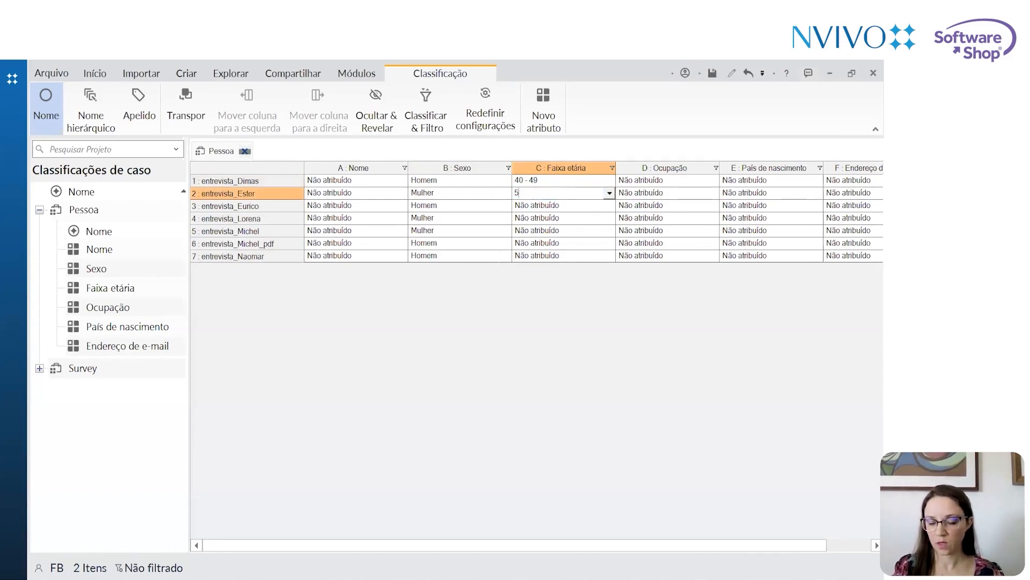
{"action": "type", "text": "0 - 59"}
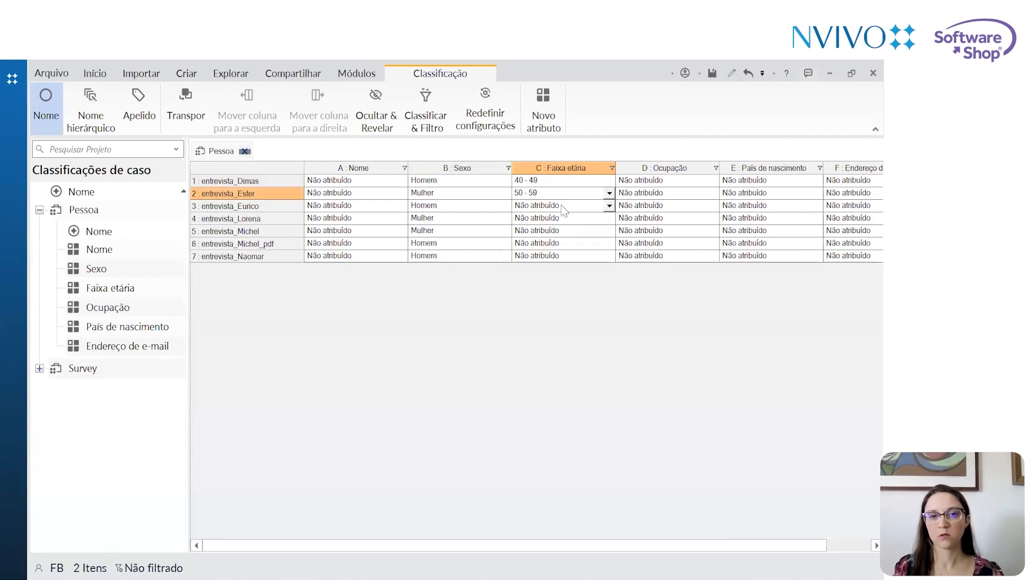
Set the Faixa etária attribute to 40 - 49 for row 3 and 50 - 59 for row 4
{"action": "left_click", "coordinate": [610, 206]}
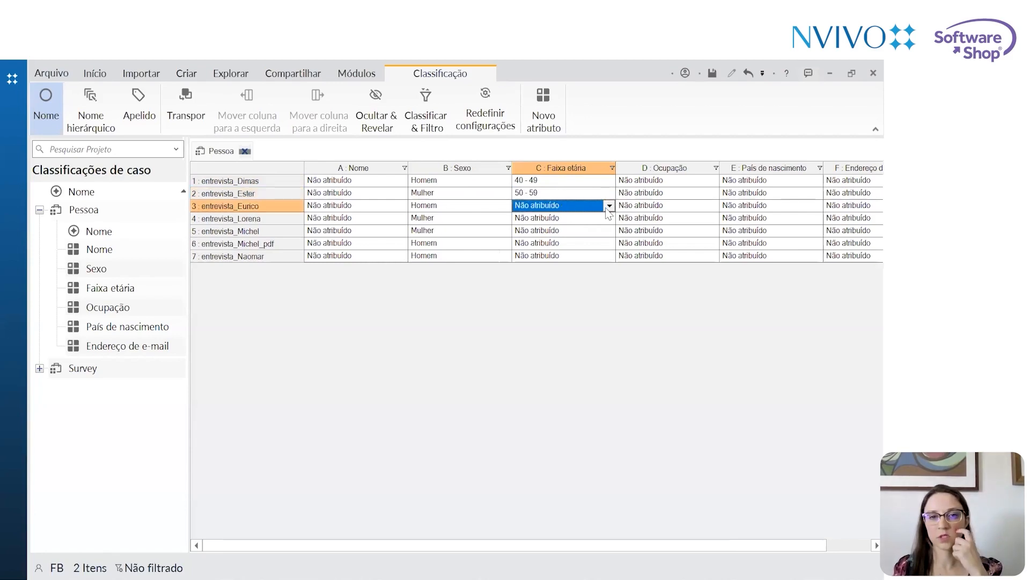
{"action": "left_click", "coordinate": [609, 207]}
{"action": "left_click", "coordinate": [524, 237]}
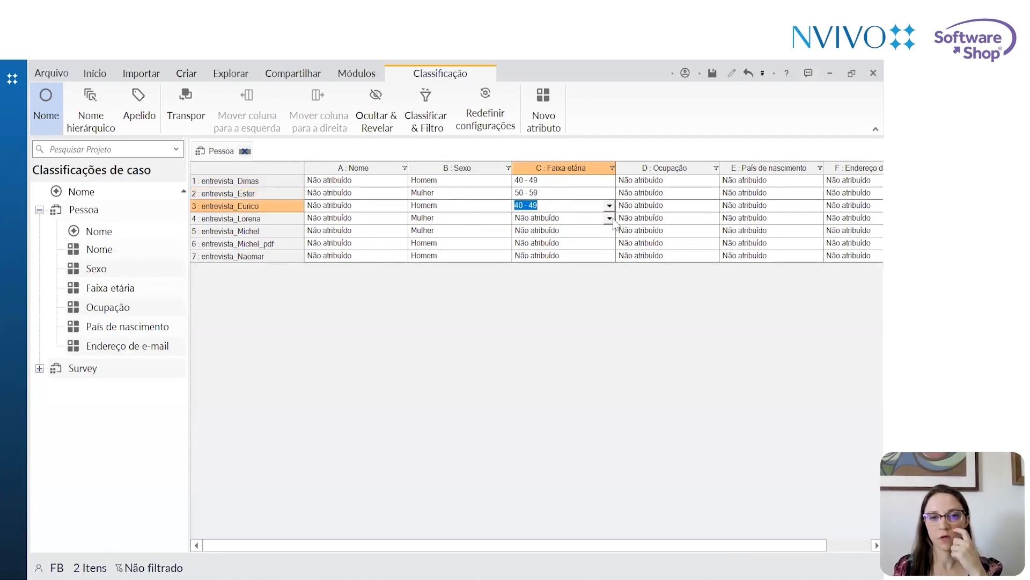
{"action": "left_click", "coordinate": [609, 218]}
{"action": "left_click", "coordinate": [600, 262]}
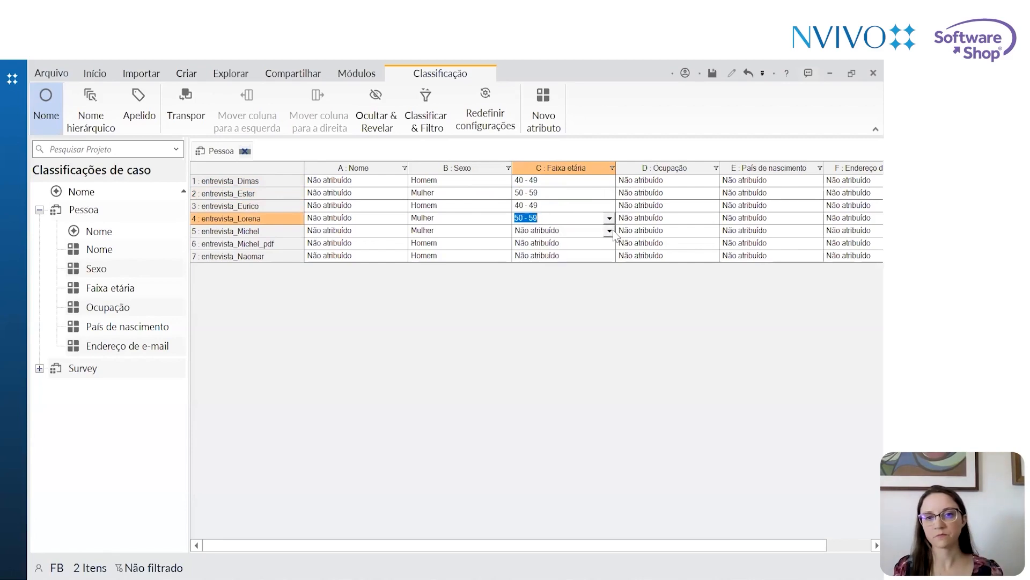
Set the Faixa etária attribute to 40 - 49 for row 5, 50 - 59 for row 6 and 40 - 49 for row 7
{"action": "left_click", "coordinate": [609, 231]}
{"action": "left_click", "coordinate": [605, 263]}
{"action": "left_click", "coordinate": [609, 243]}
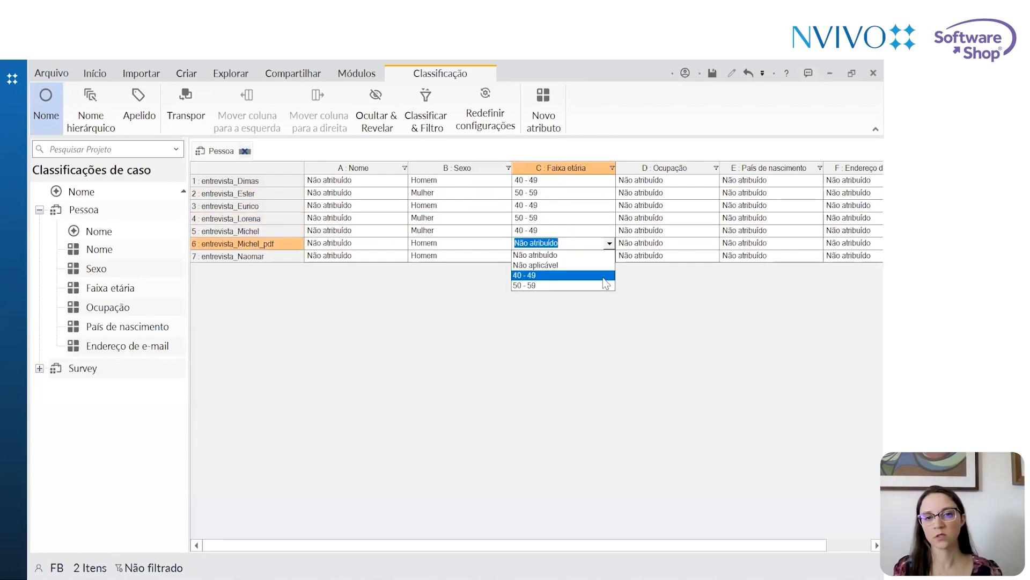
{"action": "left_click", "coordinate": [602, 285]}
{"action": "left_click", "coordinate": [610, 256]}
{"action": "left_click", "coordinate": [596, 288]}
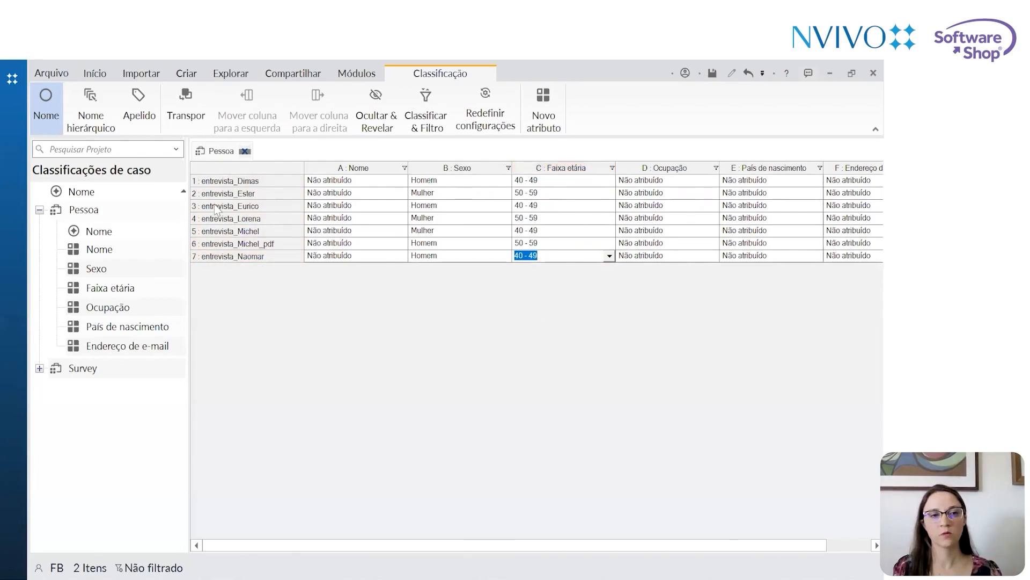
Close the classification sheet and review the attribute values of the first two cases classified as Pessoa
{"action": "left_click", "coordinate": [245, 152]}
{"action": "left_click", "coordinate": [13, 243]}
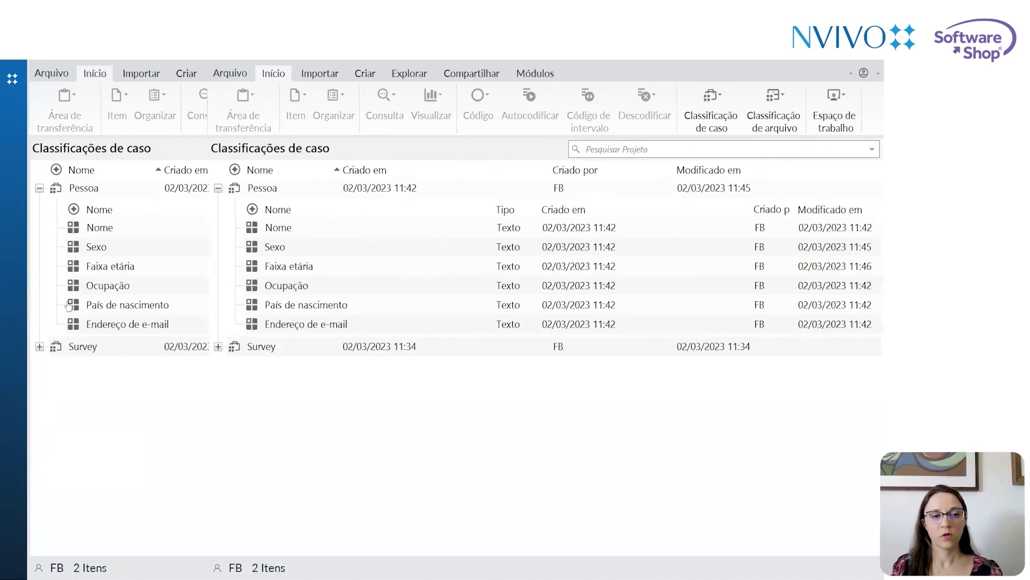
{"action": "left_click", "coordinate": [51, 518]}
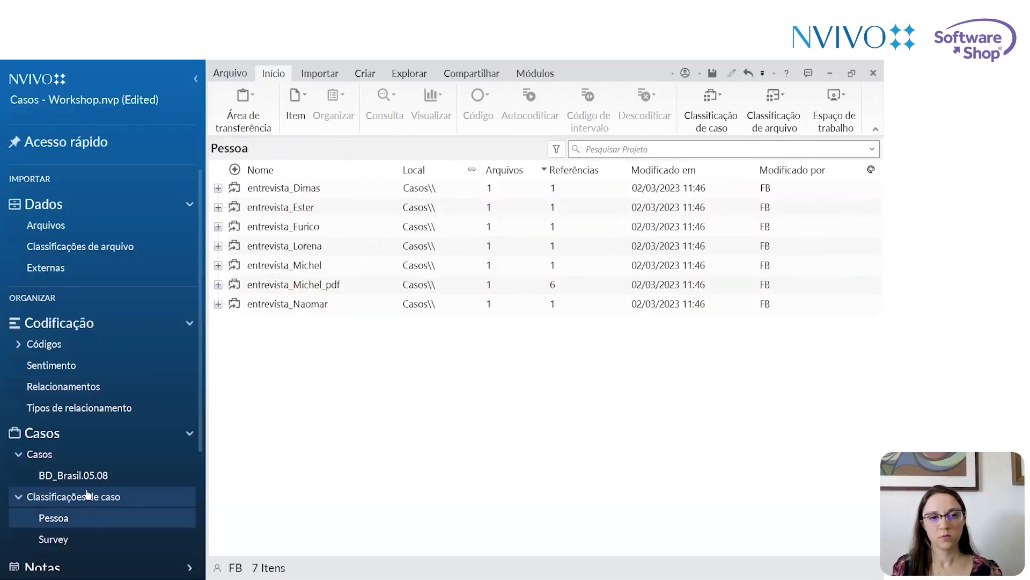
{"action": "left_click", "coordinate": [219, 188]}
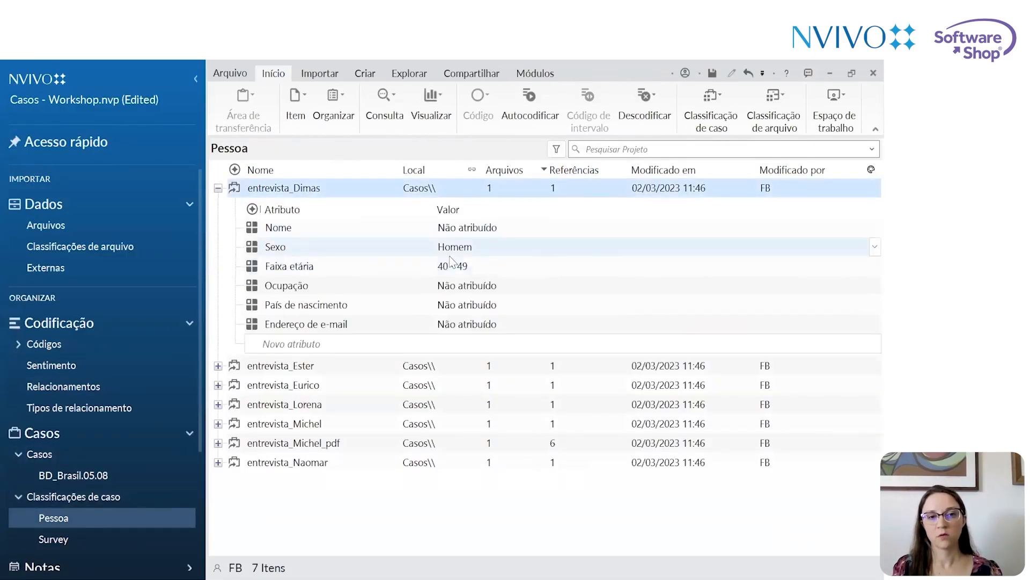
{"action": "left_click", "coordinate": [218, 366]}
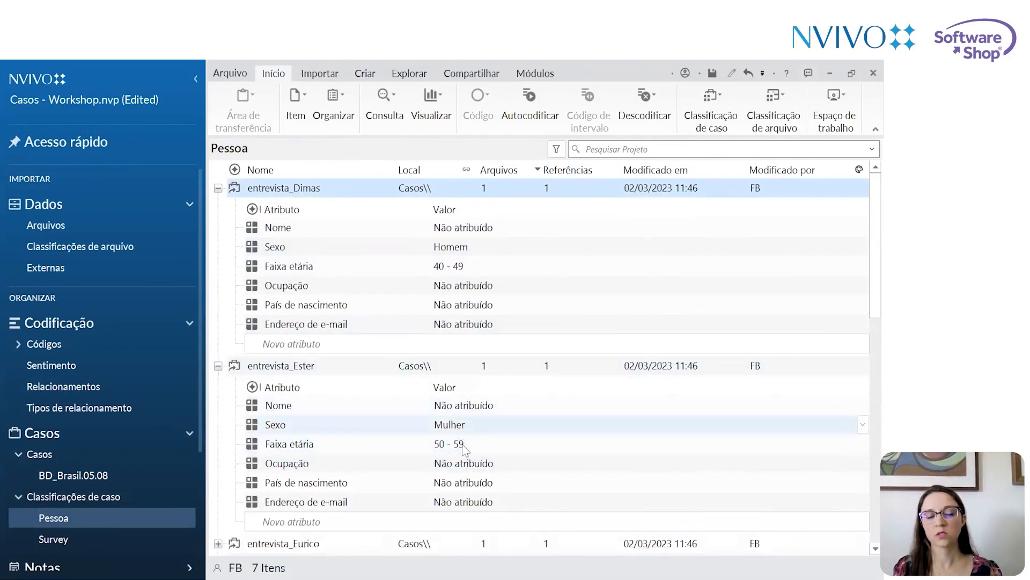
{"action": "left_click", "coordinate": [218, 188]}
{"action": "left_click", "coordinate": [218, 207]}
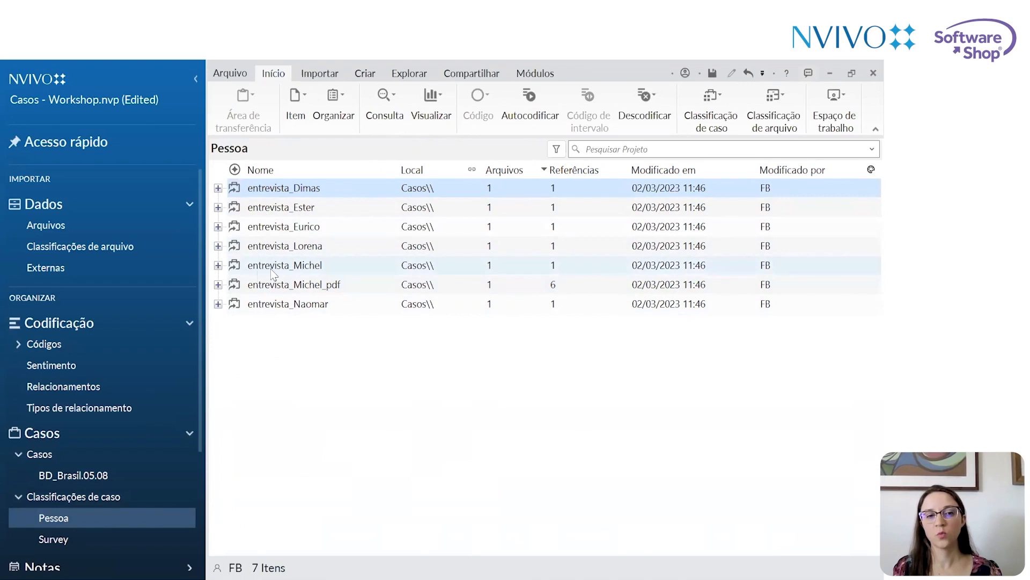
Reopen the Pessoa classification sheet, select all of it and start exporting it
{"action": "left_click", "coordinate": [99, 504]}
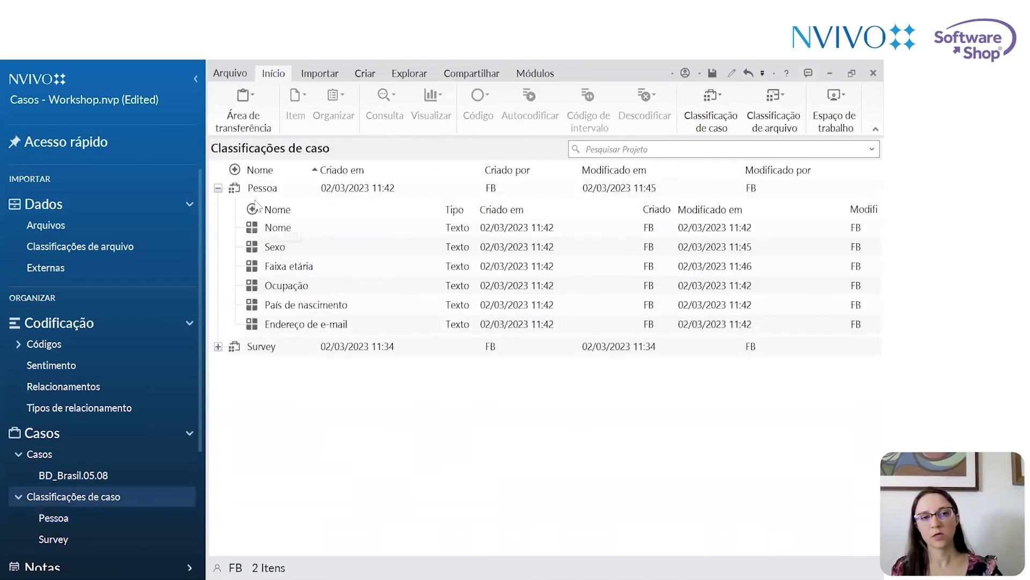
{"action": "double_click", "coordinate": [267, 191]}
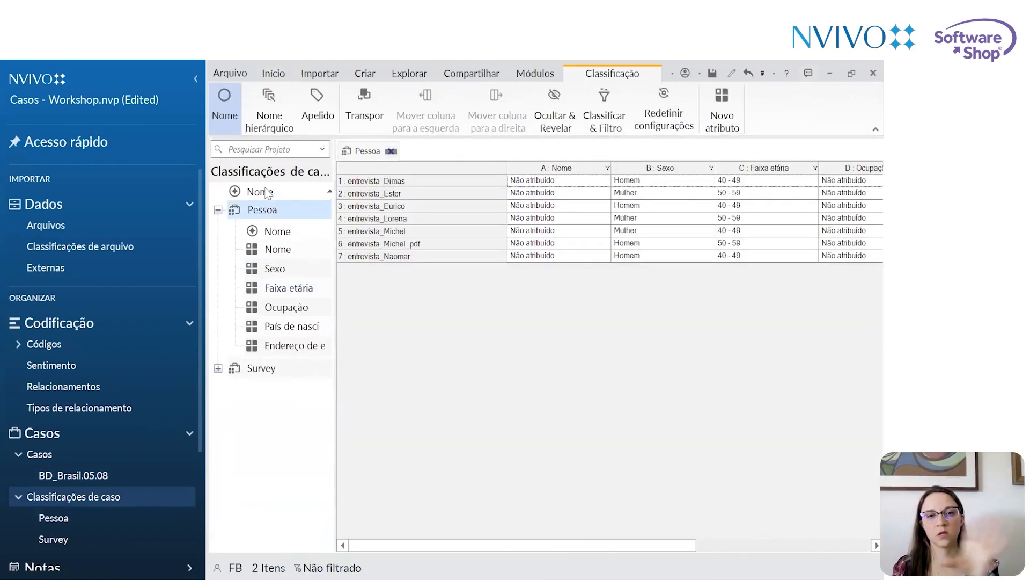
{"action": "left_click", "coordinate": [379, 170]}
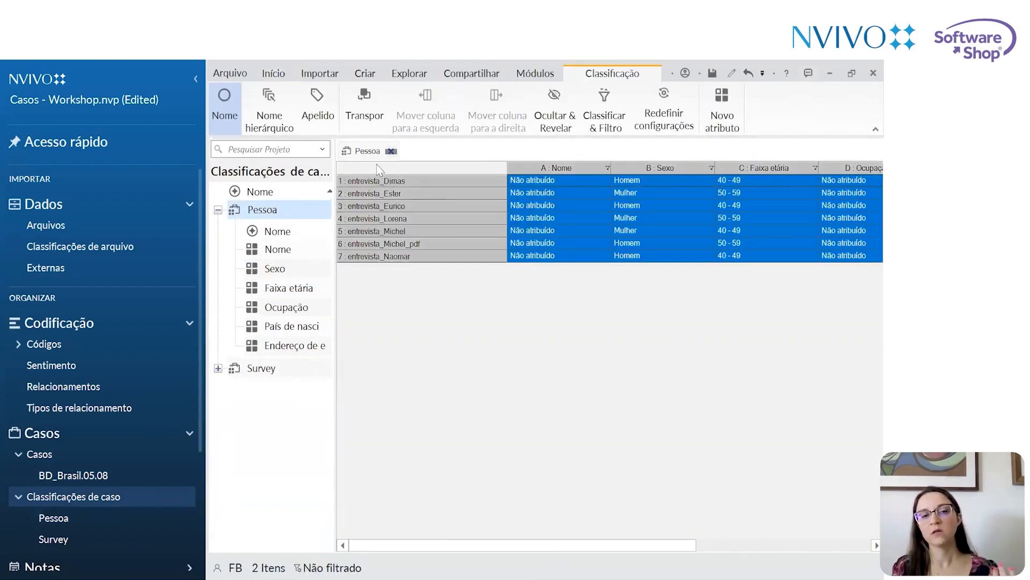
{"action": "right_click", "coordinate": [379, 170]}
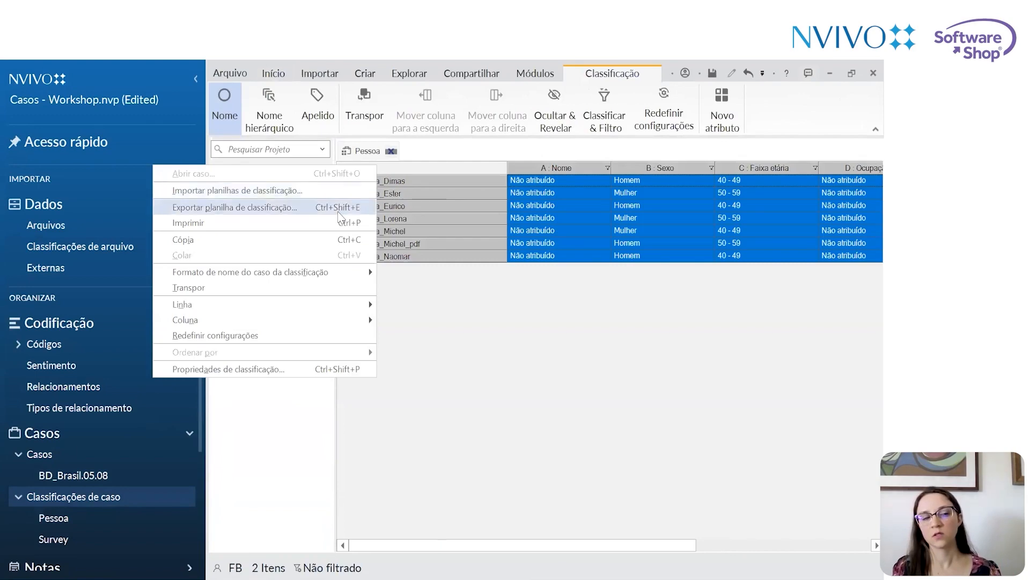
{"action": "left_click", "coordinate": [338, 212]}
Export the sheet in Microsoft Excel format to Área de Trabalho as Planilha de classificação - Pessoa
{"action": "left_click", "coordinate": [584, 220]}
{"action": "scroll", "coordinate": [297, 235], "scroll_direction": "up", "scroll_amount": 3}
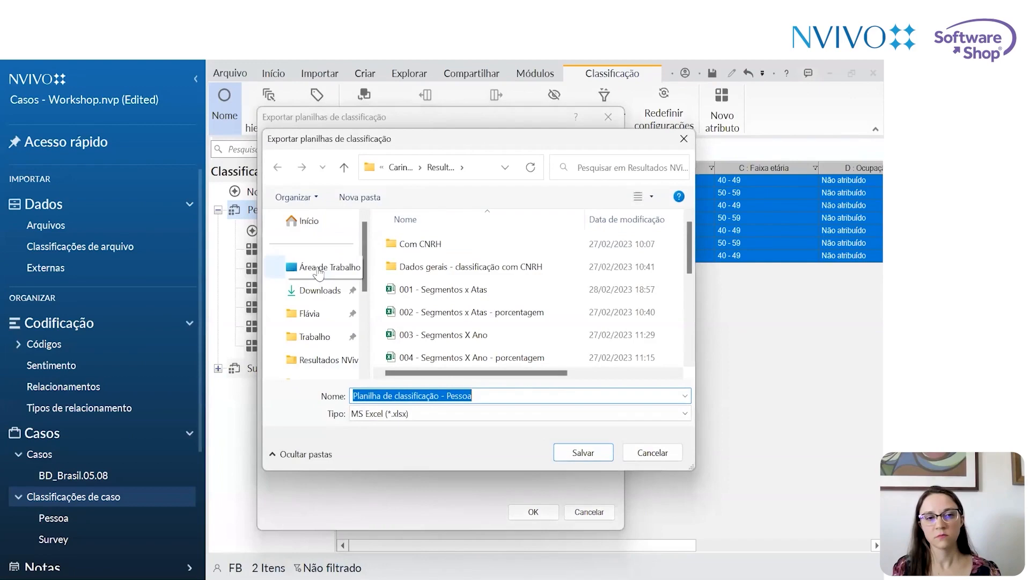
{"action": "left_click", "coordinate": [320, 268]}
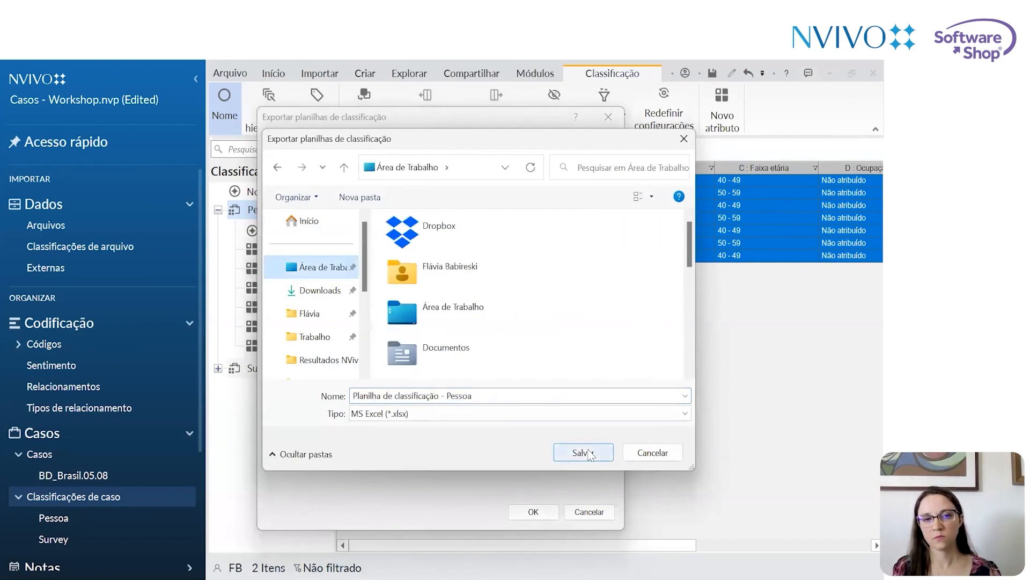
{"action": "left_click", "coordinate": [583, 453]}
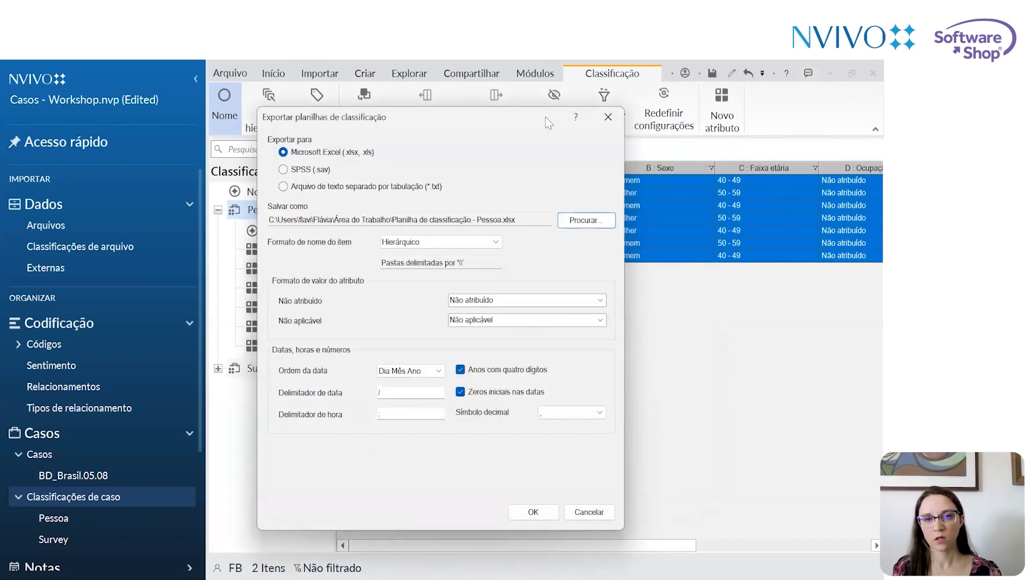
{"action": "left_click_drag", "start_coordinate": [544, 114], "coordinate": [544, 76]}
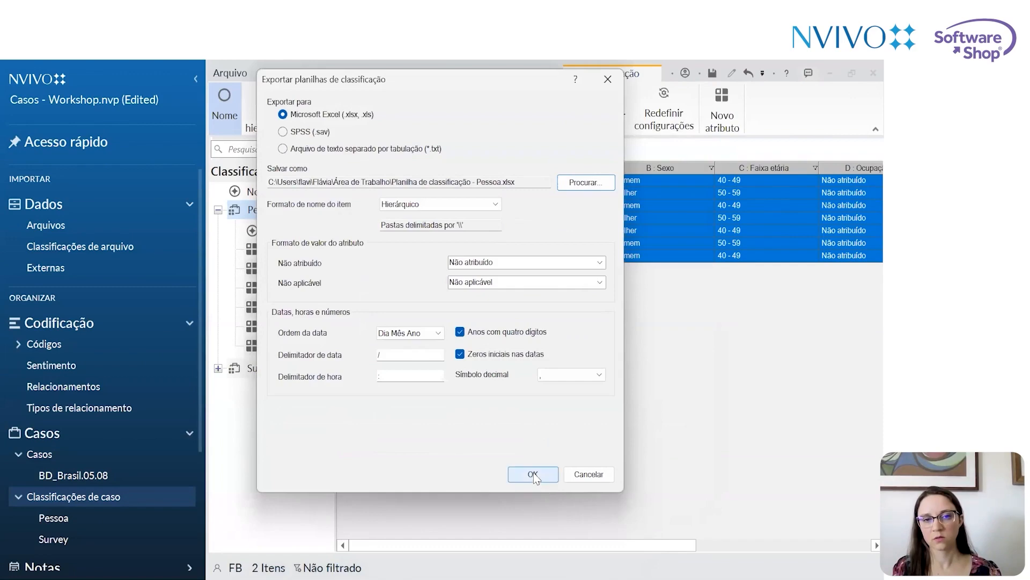
{"action": "left_click", "coordinate": [533, 474]}
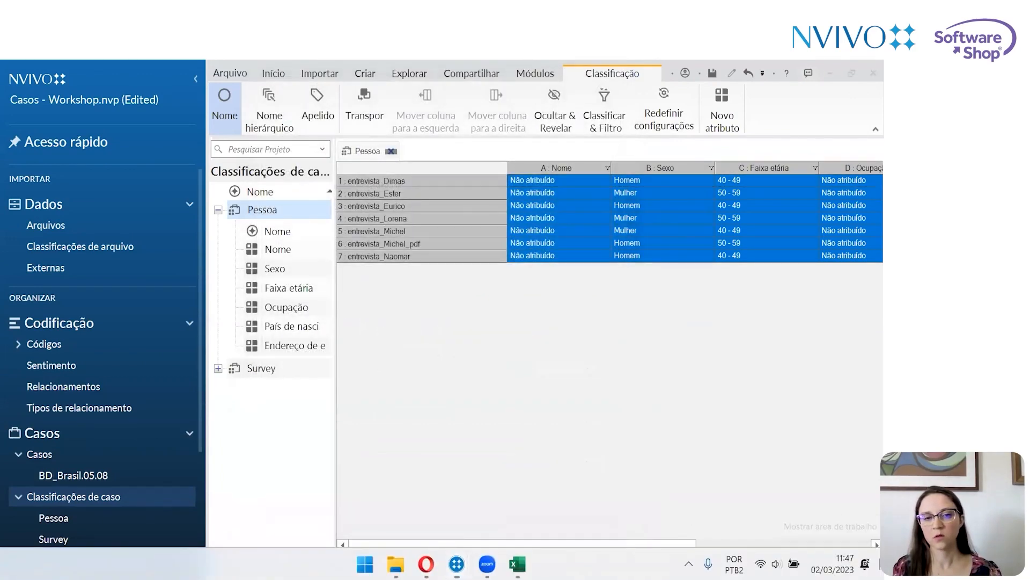
Save Sample Project (7) at the reminder and open the exported Pessoa classification workbook from the desktop in Excel
{"action": "left_click", "coordinate": [882, 565]}
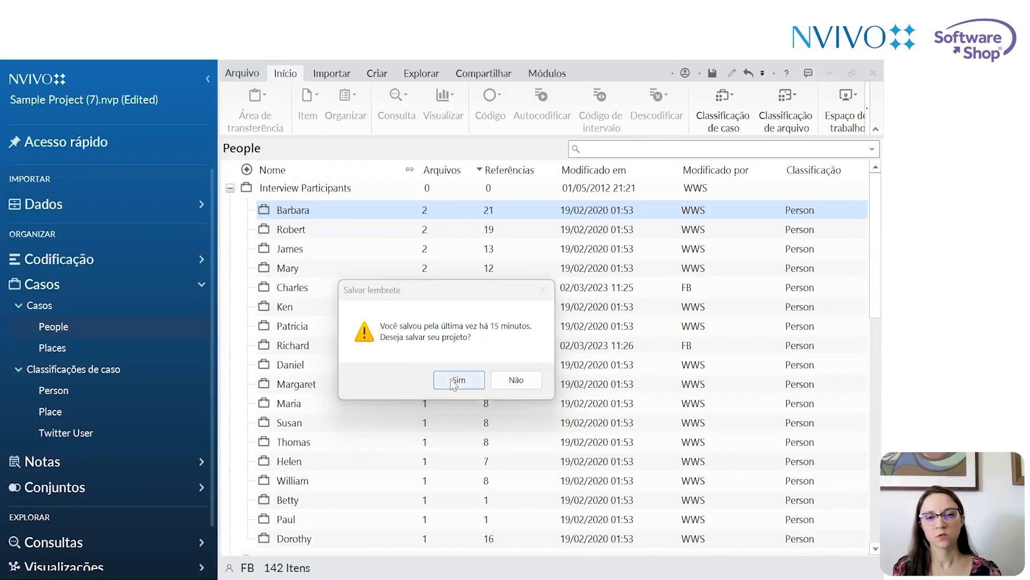
{"action": "left_click", "coordinate": [450, 379]}
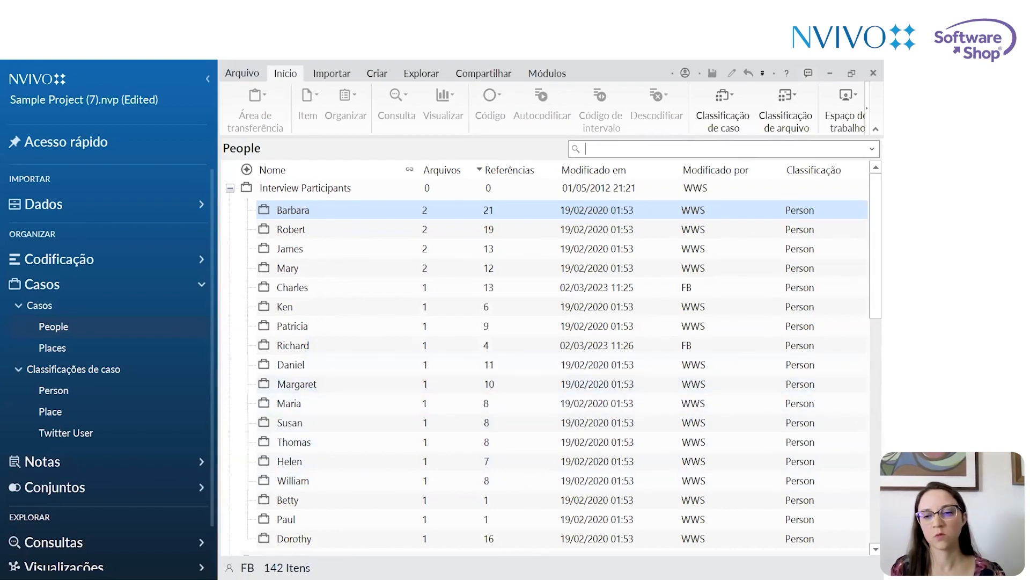
{"action": "mouse_move", "coordinate": [518, 577]}
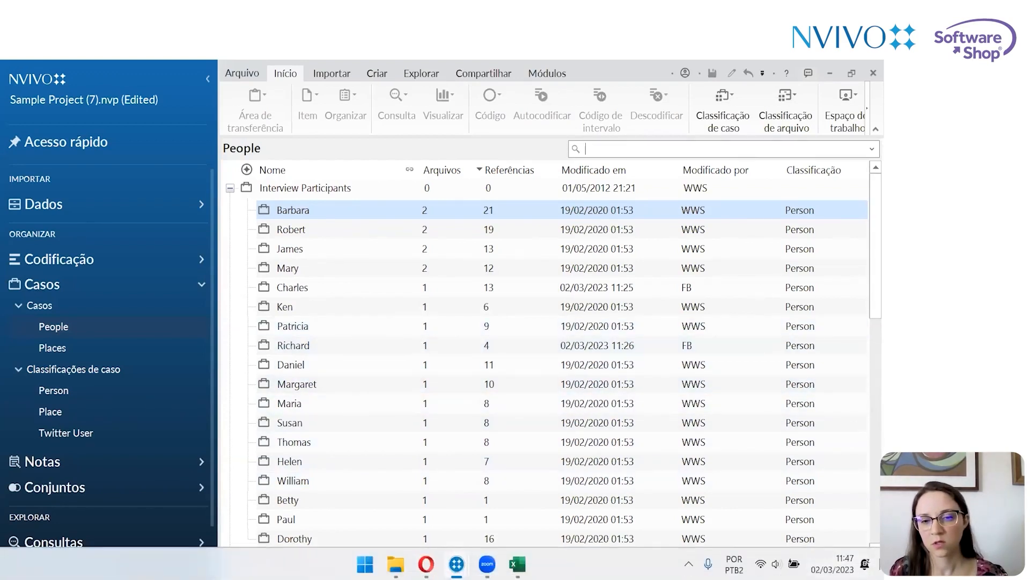
{"action": "left_click", "coordinate": [880, 564]}
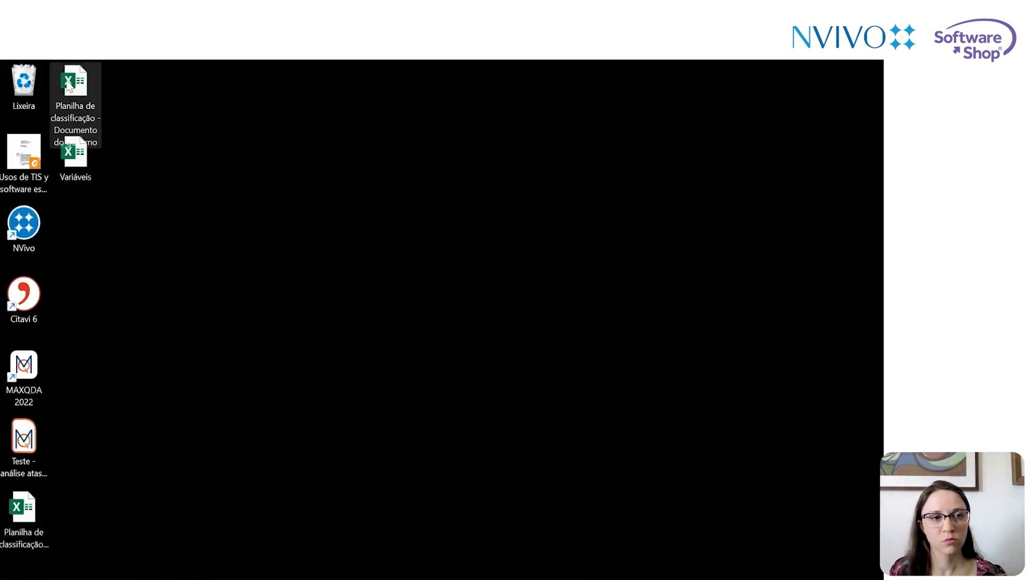
{"action": "double_click", "coordinate": [21, 514]}
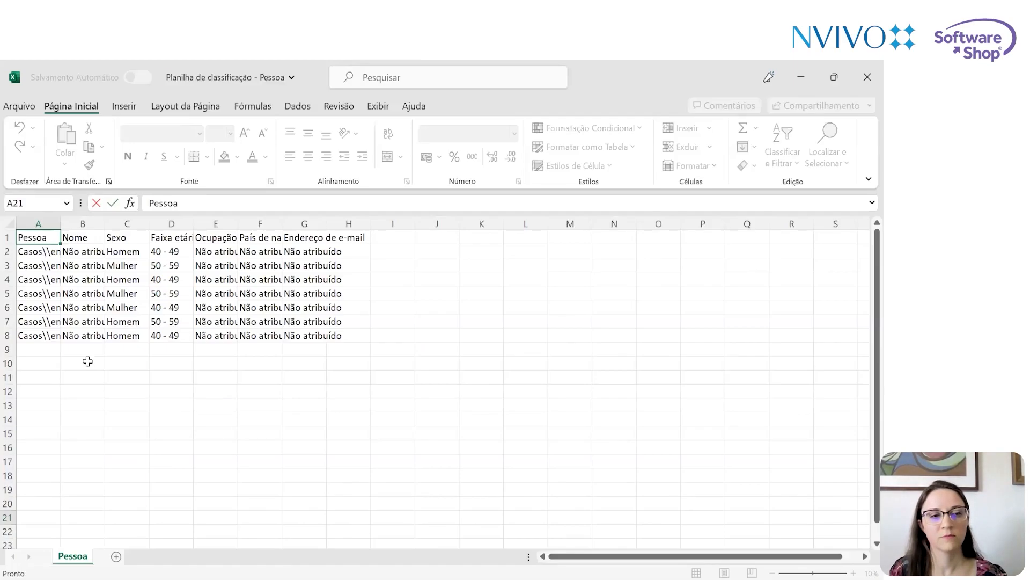
Widen columns A and B to fit their contents and inspect the first case's name and Sexo value
{"action": "mouse_move", "coordinate": [53, 224]}
{"action": "left_mouse_down"}
{"action": "mouse_move", "coordinate": [86, 223]}
{"action": "mouse_move", "coordinate": [63, 226]}
{"action": "left_mouse_up"}
{"action": "double_click", "coordinate": [62, 225]}
{"action": "left_click", "coordinate": [86, 252]}
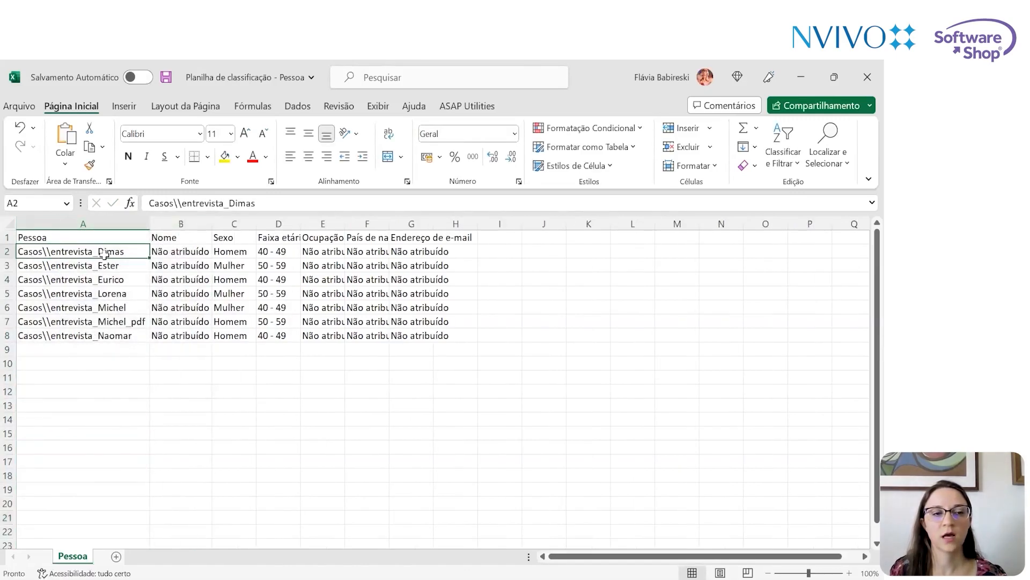
{"action": "left_click", "coordinate": [237, 252]}
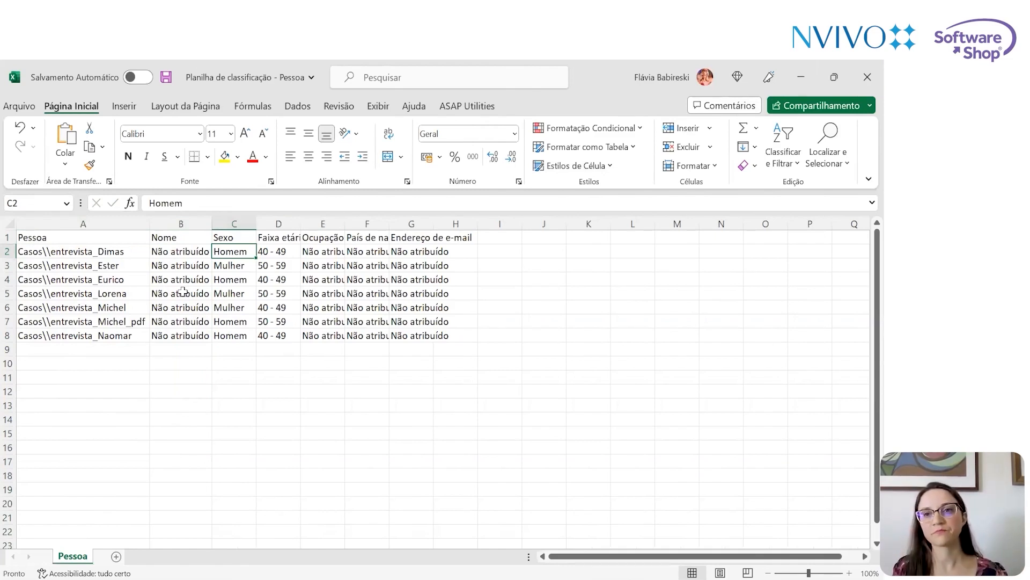
Try to close the workbook, dismiss the save prompt and switch to the Casos - Workshop project in NVivo
{"action": "left_click", "coordinate": [865, 81]}
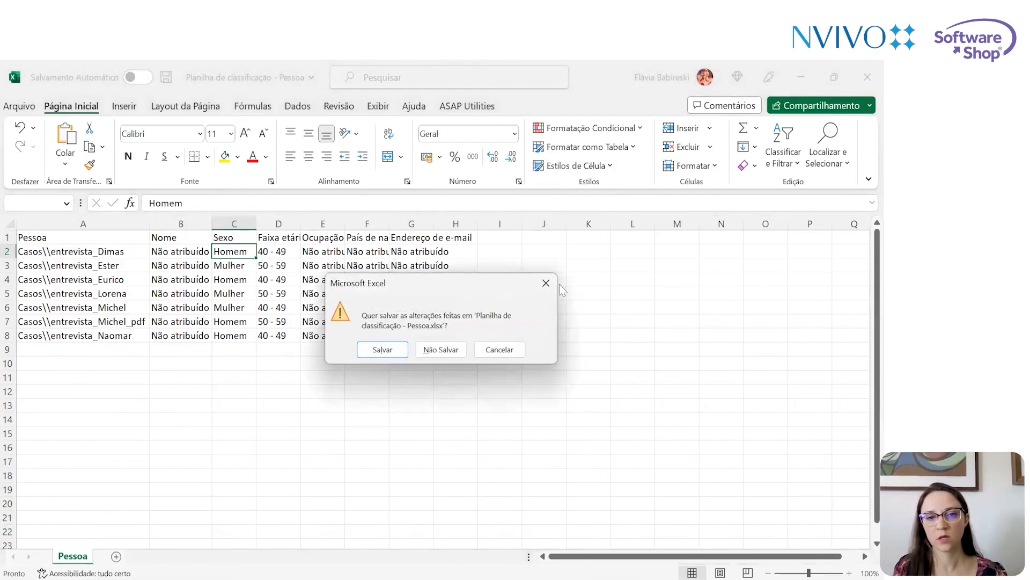
{"action": "left_click", "coordinate": [546, 283]}
{"action": "mouse_move", "coordinate": [456, 563]}
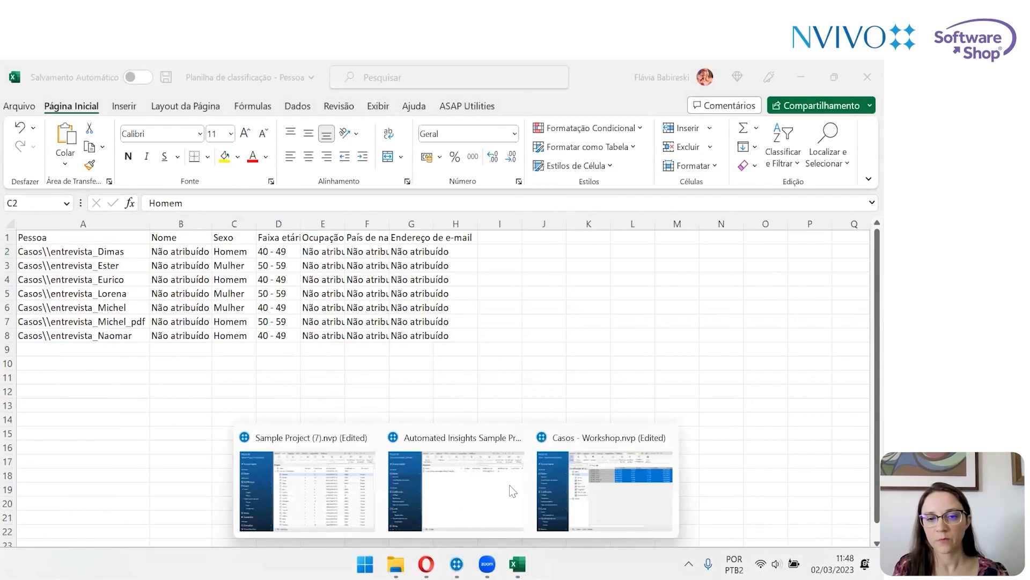
{"action": "left_click", "coordinate": [604, 486]}
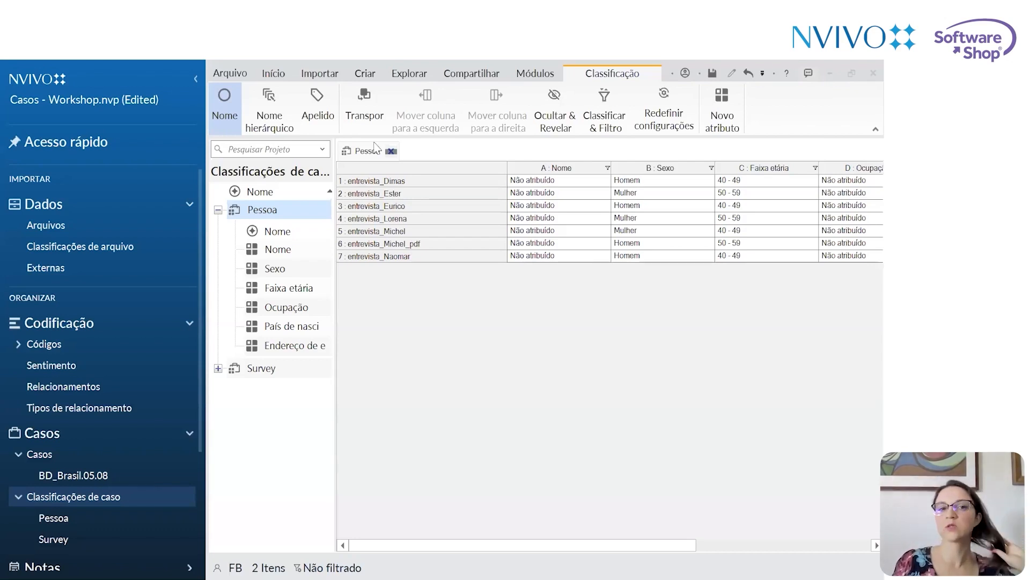
Close the Pessoa classification sheet and select the first interview file in the project's Arquivos list
{"action": "left_click", "coordinate": [392, 152]}
{"action": "left_click", "coordinate": [392, 152]}
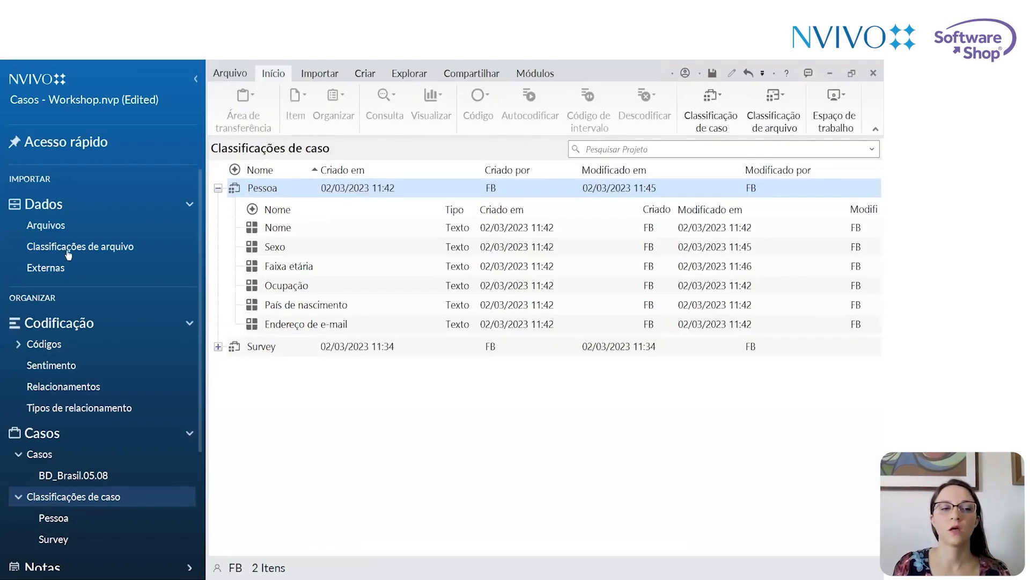
{"action": "left_click", "coordinate": [70, 228]}
{"action": "left_click", "coordinate": [305, 213]}
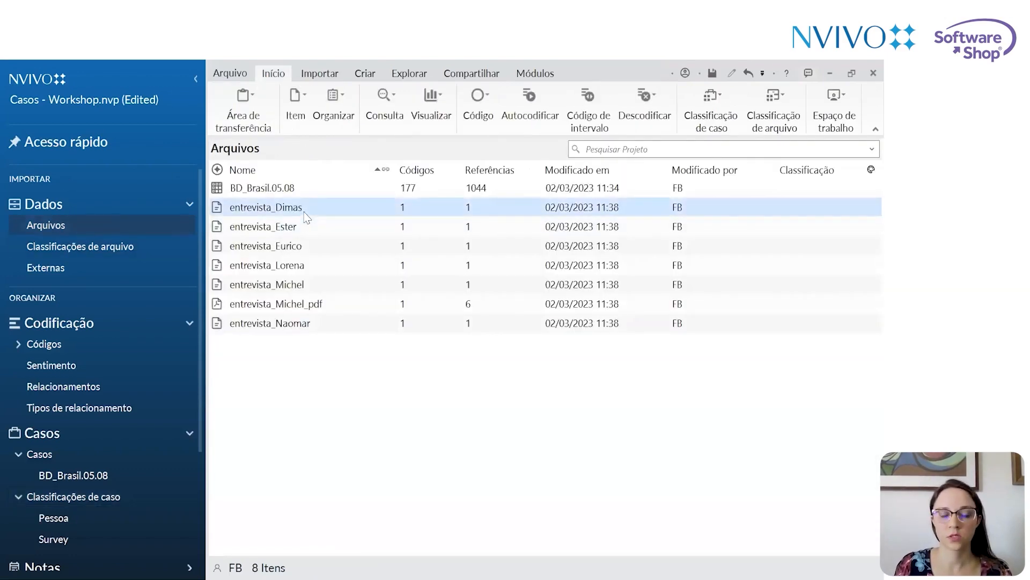
Start auto-coding the first interview file by speaker name (Nome do Alto-falante) and continue to the speaker entry stage
{"action": "key", "text": "shift+Down"}
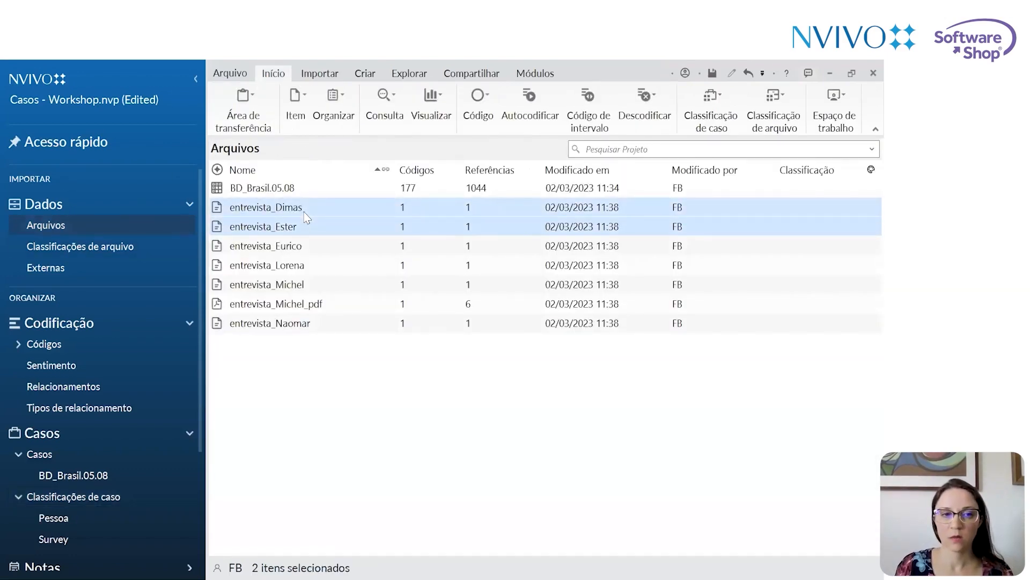
{"action": "left_click", "coordinate": [305, 213]}
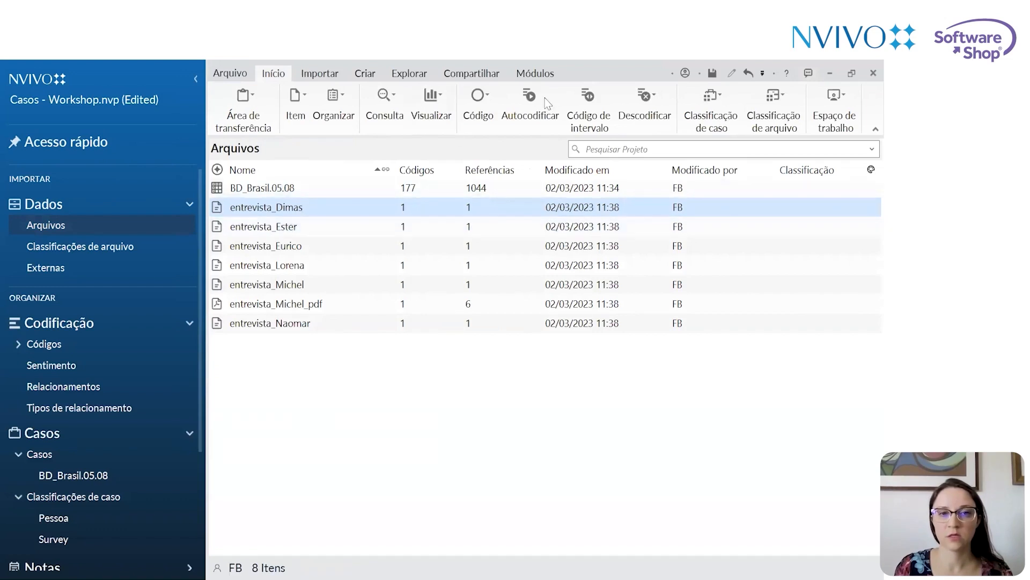
{"action": "left_click", "coordinate": [530, 107]}
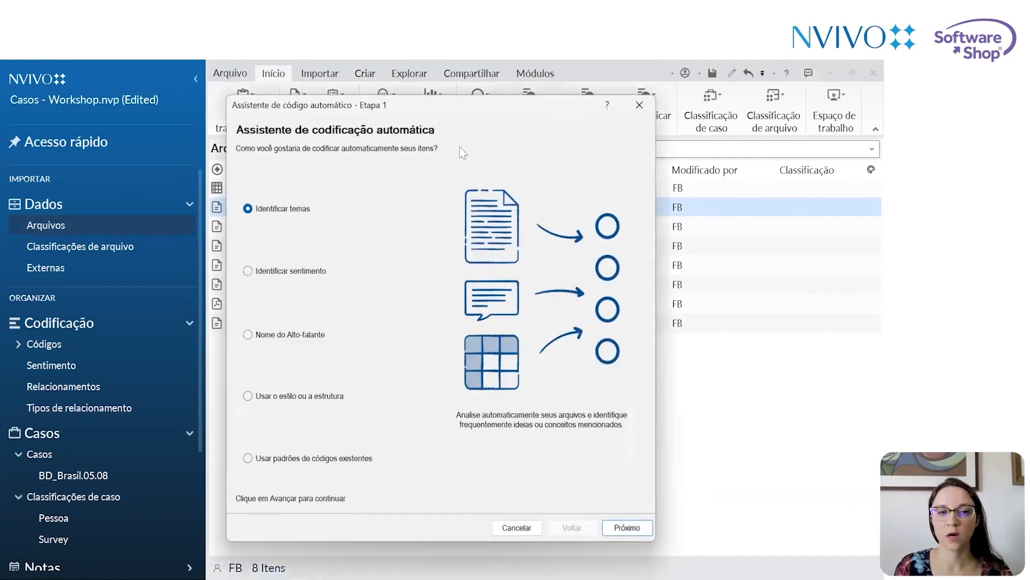
{"action": "left_click", "coordinate": [267, 336]}
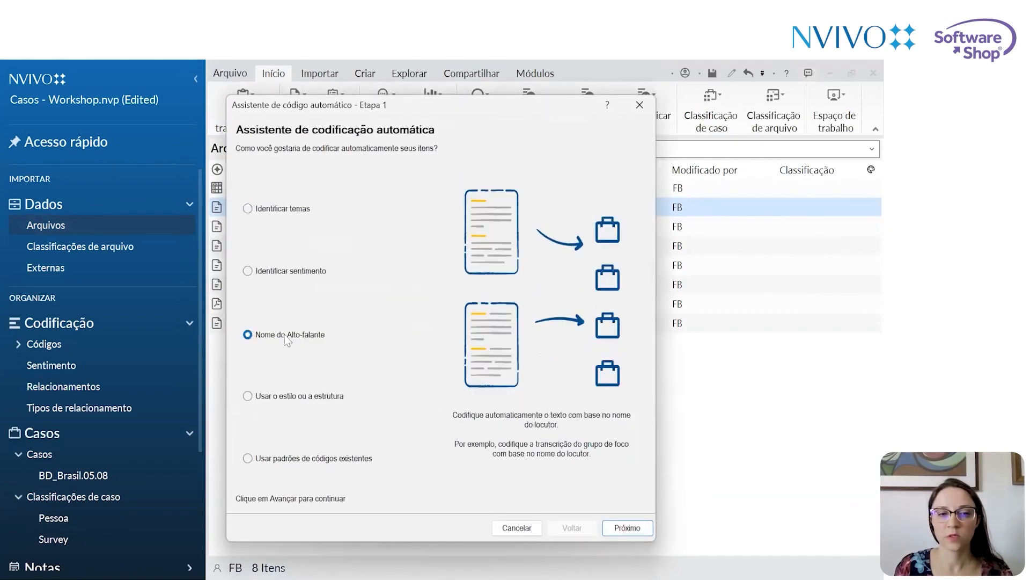
{"action": "left_click_drag", "start_coordinate": [488, 105], "coordinate": [478, 70]}
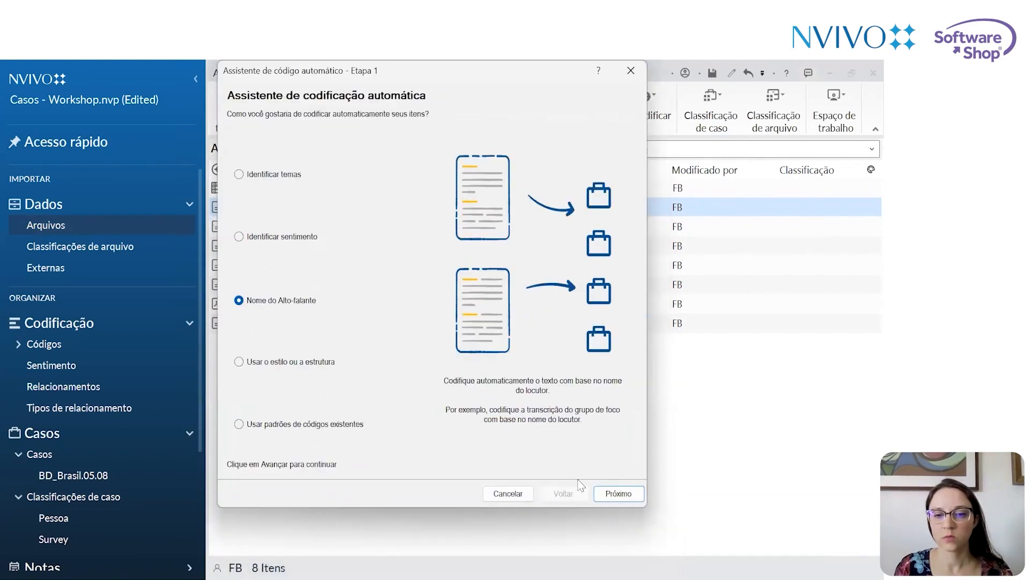
{"action": "left_click", "coordinate": [618, 494]}
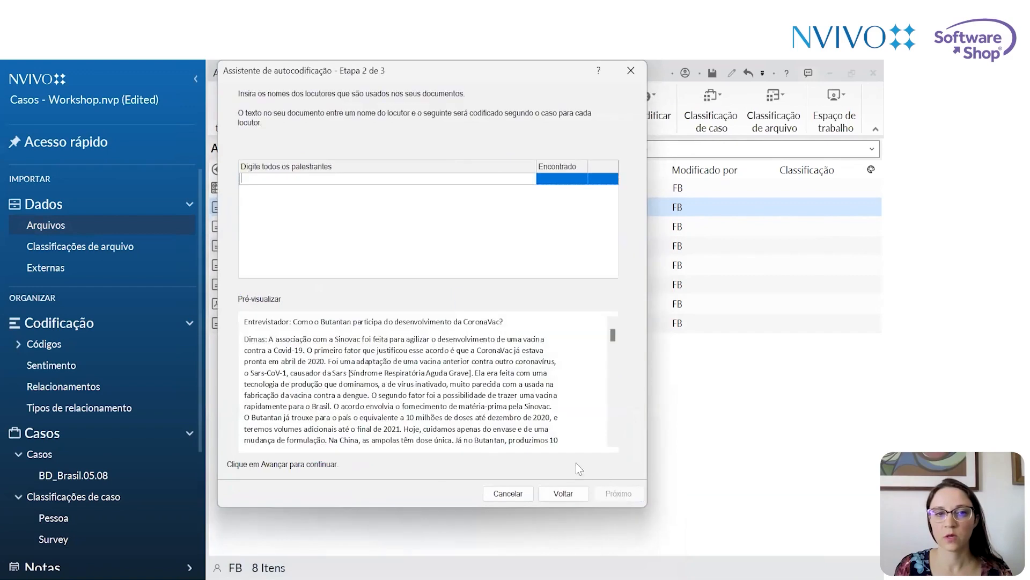
Add Entrevistador and the interviewee's first name as the speakers to code in the transcript
{"action": "double_click", "coordinate": [270, 324]}
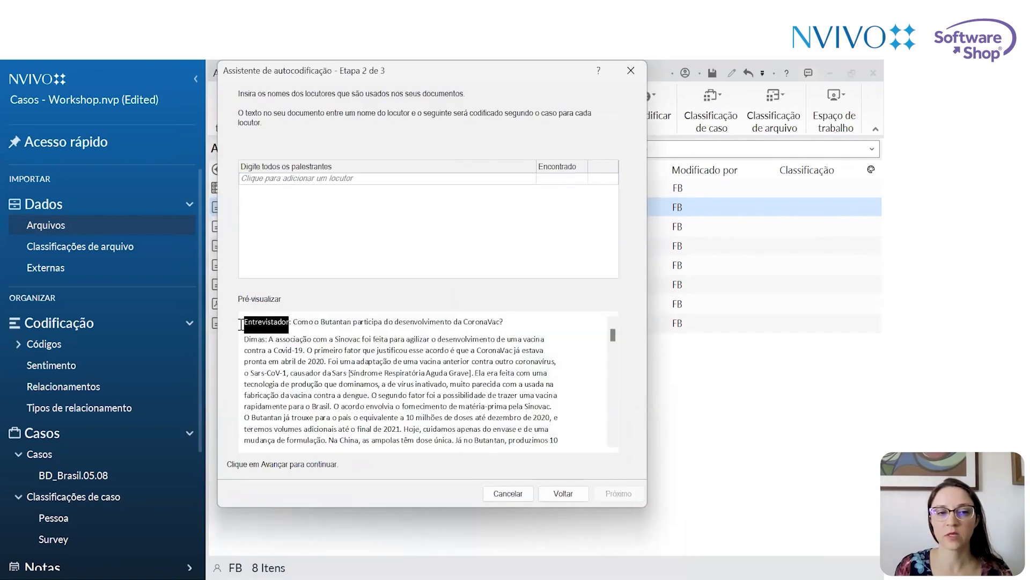
{"action": "left_click", "coordinate": [286, 339]}
{"action": "left_click", "coordinate": [298, 177]}
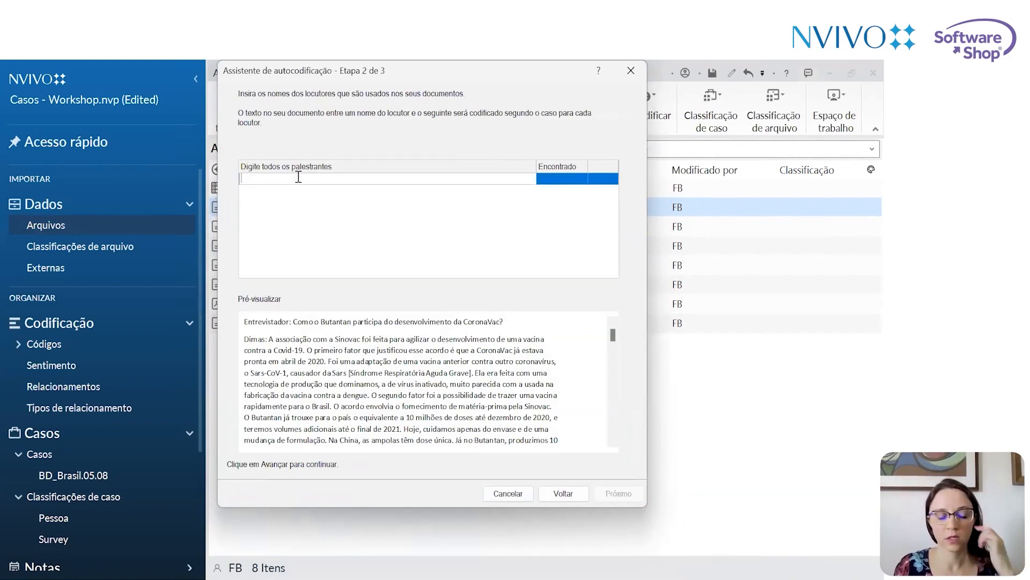
{"action": "type", "text": "Entrevistador"}
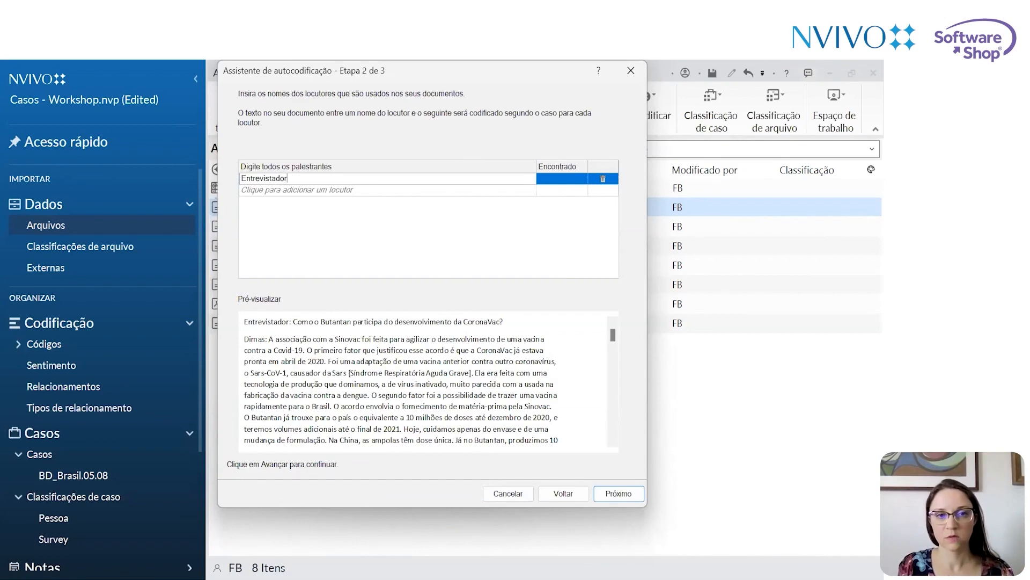
{"action": "key", "text": "Return"}
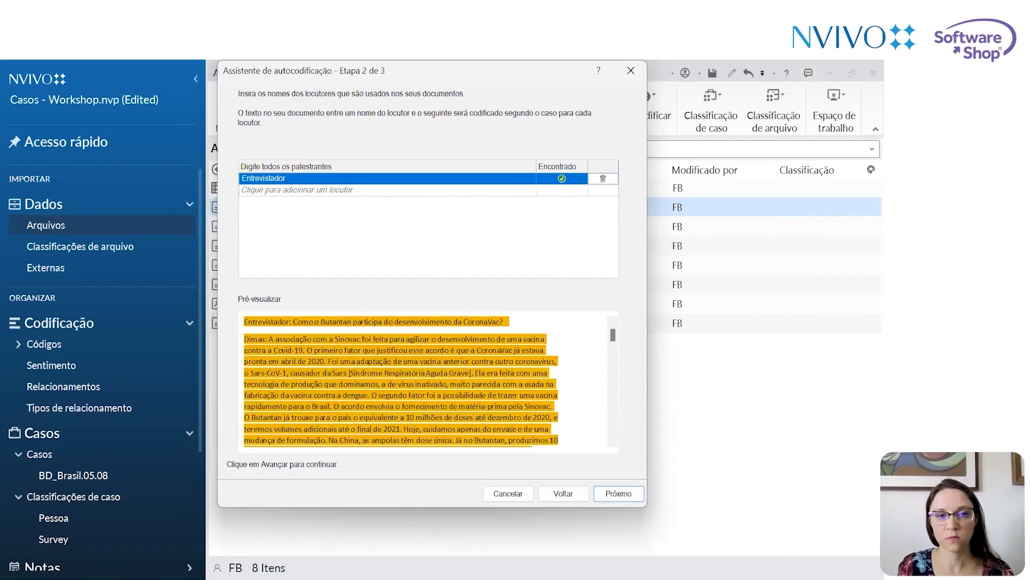
{"action": "type", "text": "Dimas"}
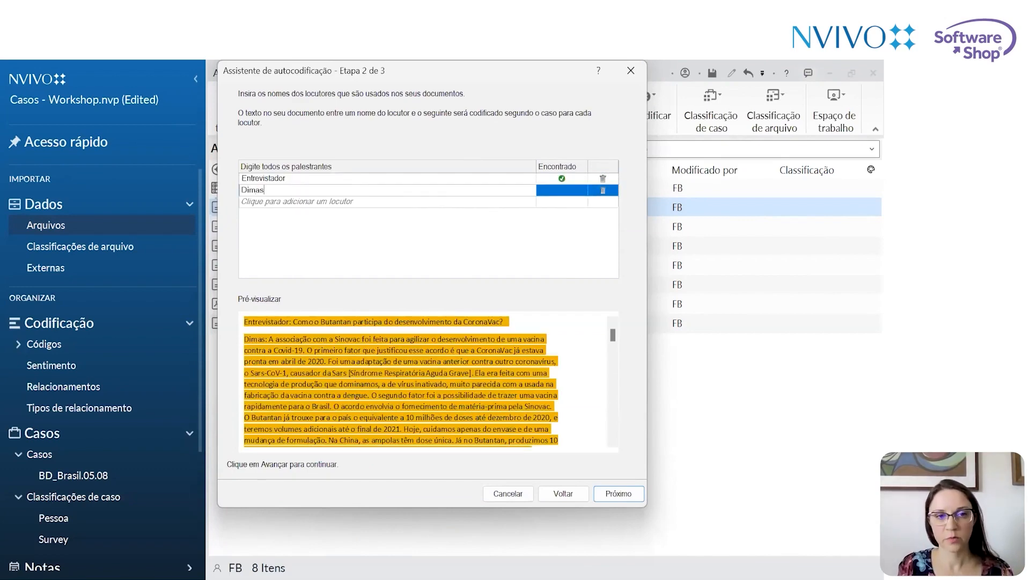
{"action": "key", "text": "Return"}
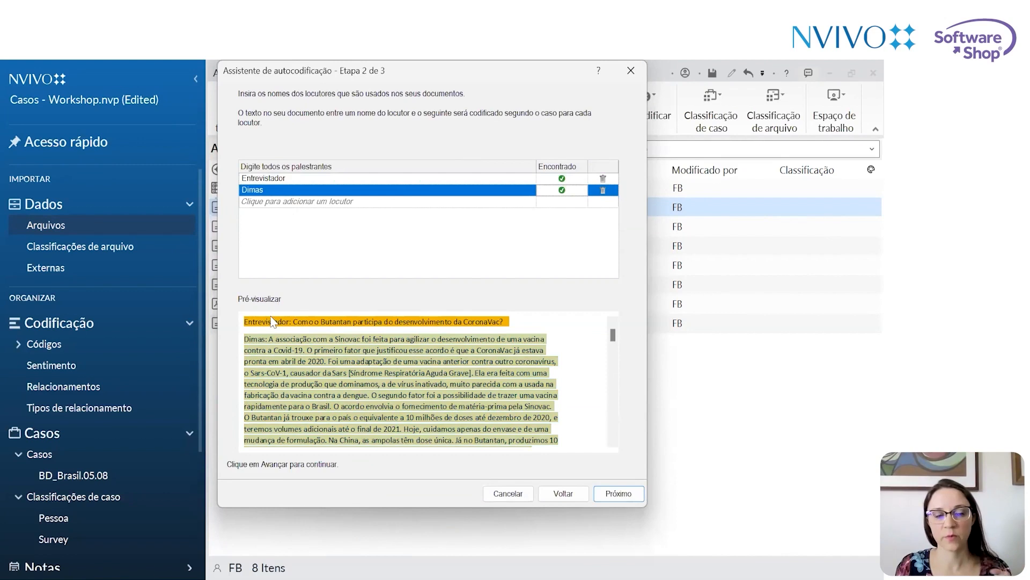
Examine the transcript preview to check how each speaker's passages are highlighted throughout the interview
{"action": "left_click_drag", "start_coordinate": [245, 322], "coordinate": [290, 320]}
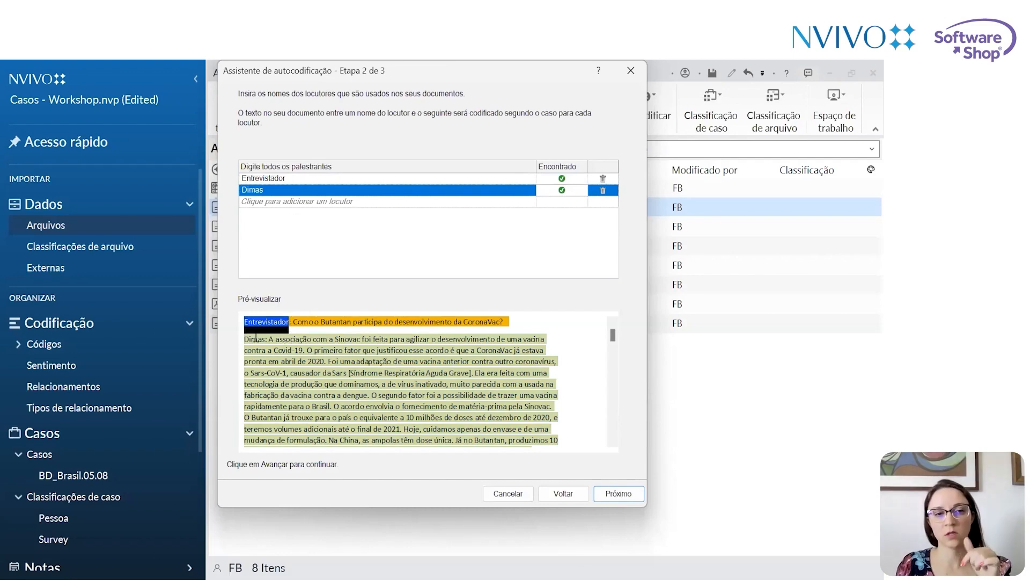
{"action": "left_click_drag", "start_coordinate": [265, 339], "coordinate": [246, 341]}
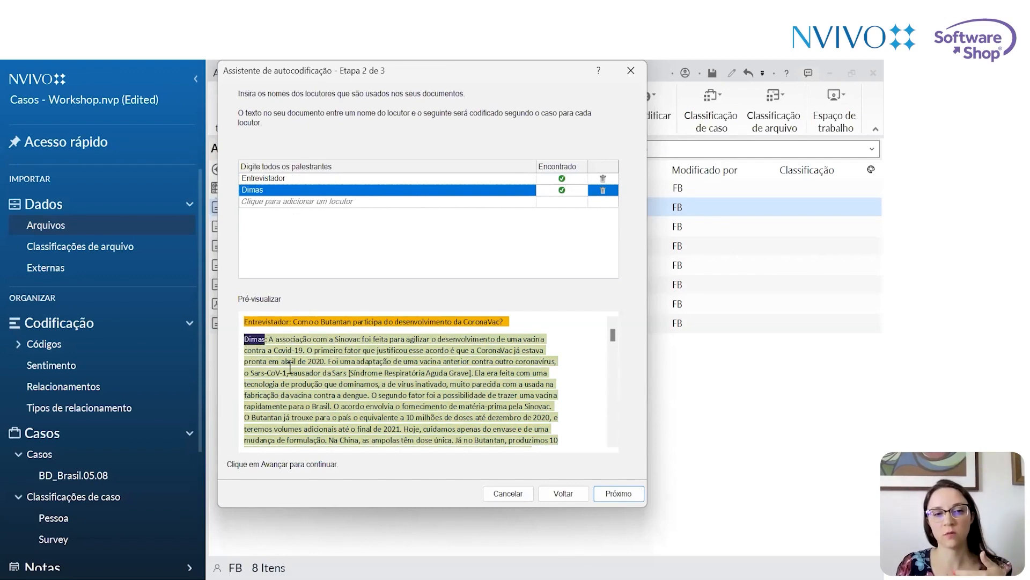
{"action": "scroll", "coordinate": [290, 369], "scroll_direction": "down", "scroll_amount": 5}
{"action": "scroll", "coordinate": [290, 368], "scroll_direction": "down", "scroll_amount": 9}
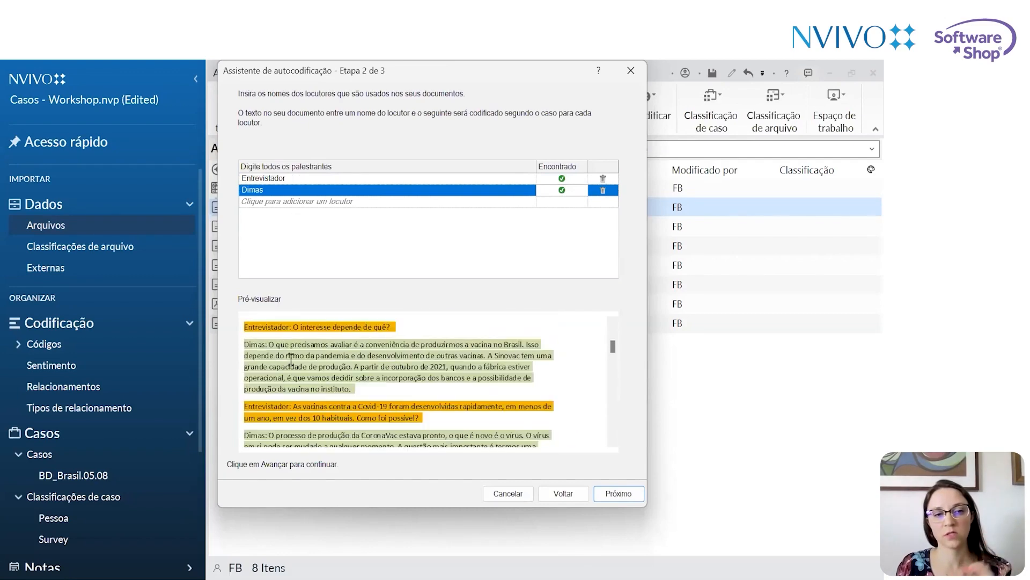
{"action": "scroll", "coordinate": [292, 367], "scroll_direction": "down", "scroll_amount": 10}
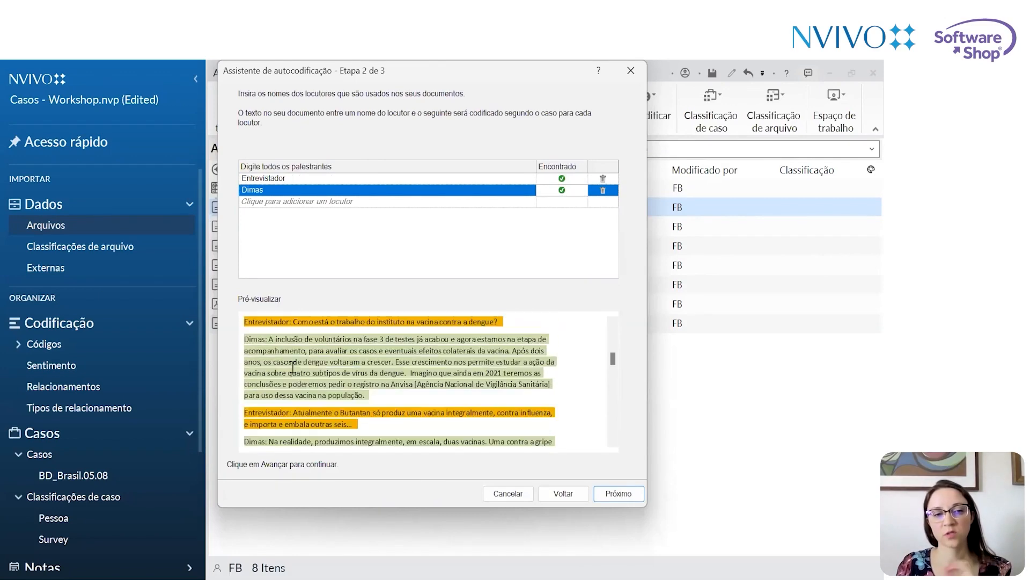
{"action": "scroll", "coordinate": [293, 366], "scroll_direction": "down", "scroll_amount": 5}
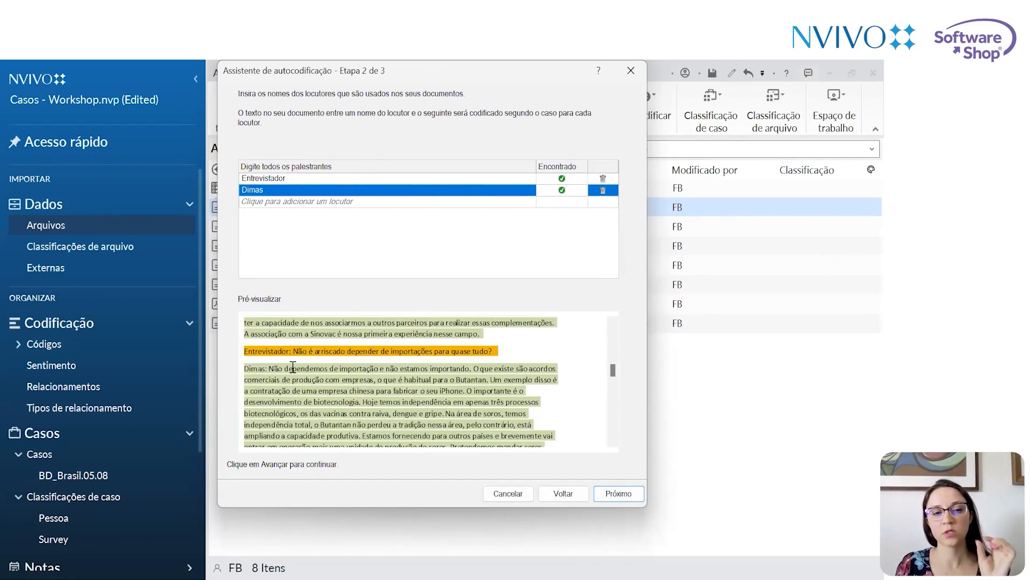
{"action": "scroll", "coordinate": [293, 367], "scroll_direction": "down", "scroll_amount": 4}
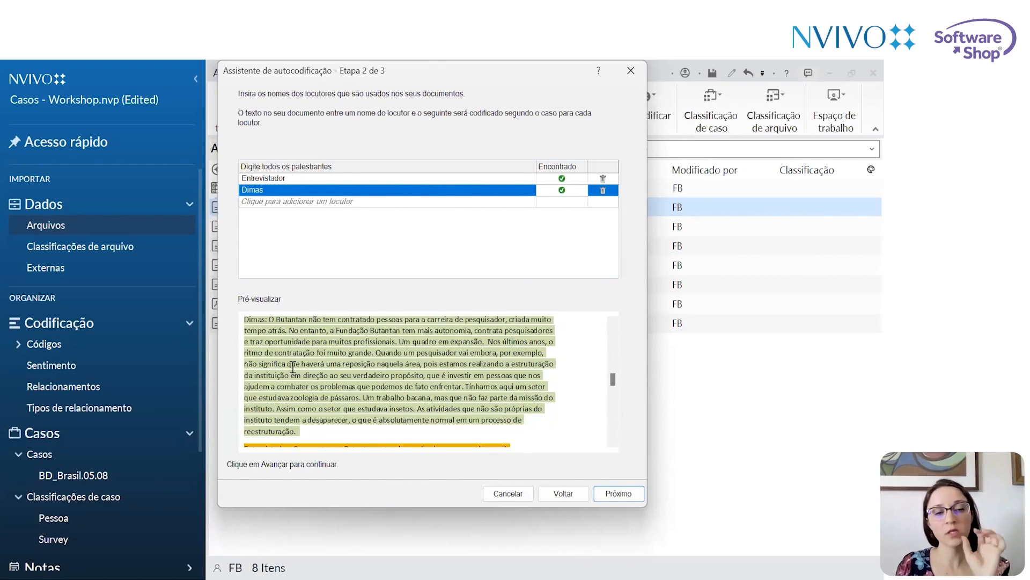
{"action": "scroll", "coordinate": [293, 367], "scroll_direction": "down", "scroll_amount": 10}
{"action": "scroll", "coordinate": [293, 367], "scroll_direction": "down", "scroll_amount": 8}
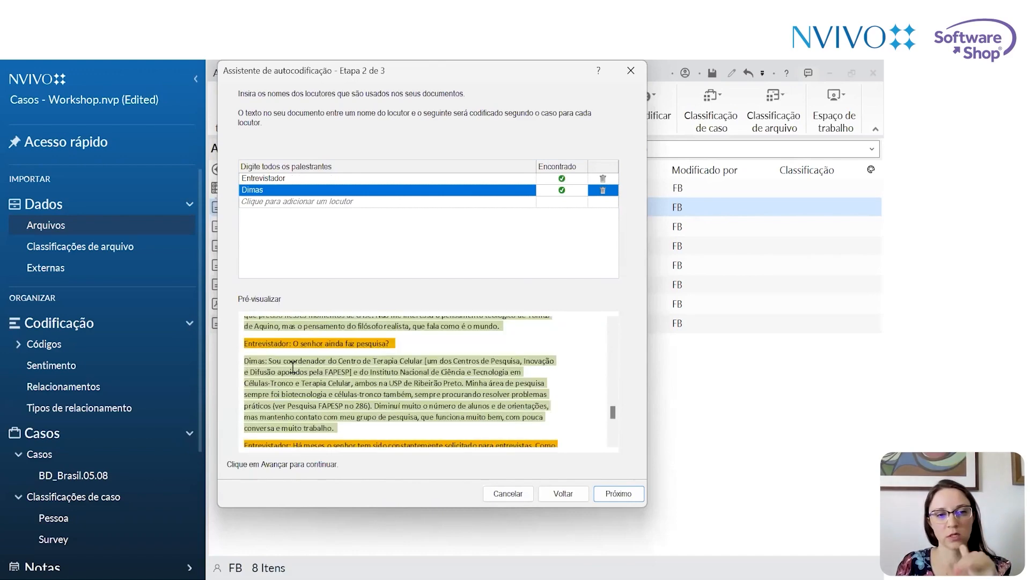
Assign the speaker cases to the existing Pessoa classification, keep Casos as their location and finish the auto-coding
{"action": "left_click", "coordinate": [610, 497]}
{"action": "left_click", "coordinate": [301, 141]}
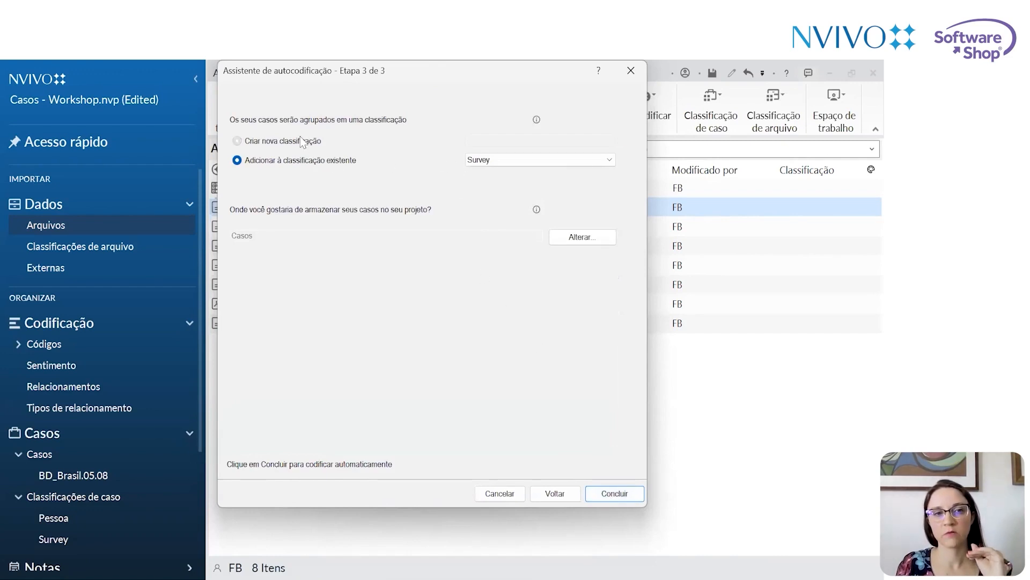
{"action": "left_click", "coordinate": [354, 162]}
{"action": "left_click", "coordinate": [599, 161]}
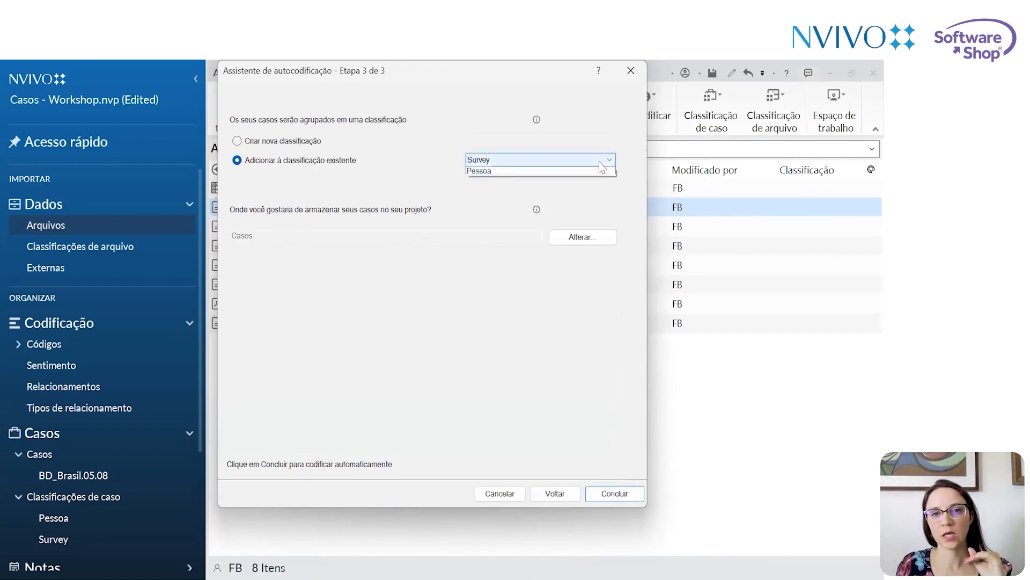
{"action": "left_click", "coordinate": [580, 179]}
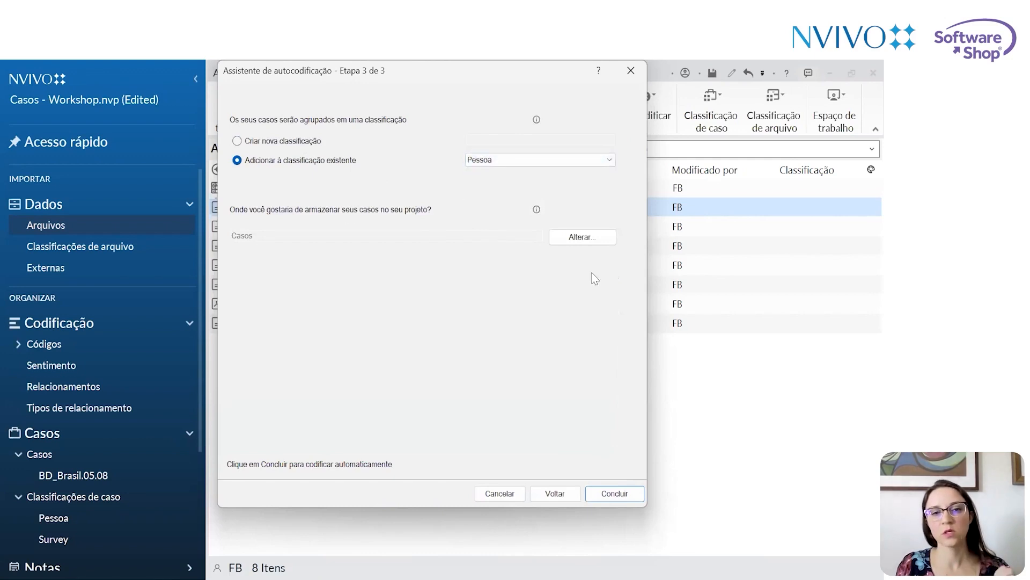
{"action": "left_click", "coordinate": [615, 494]}
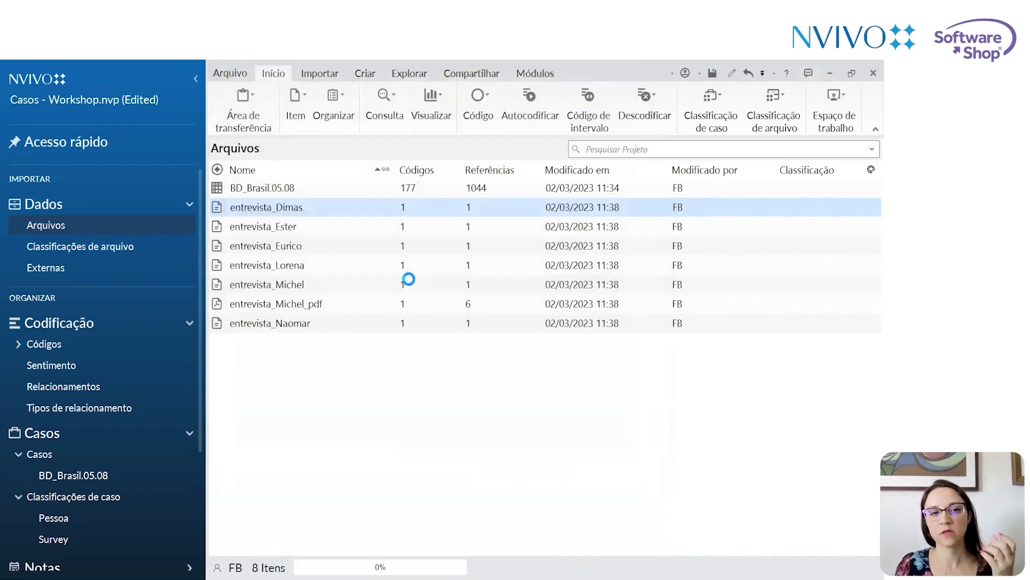
Open the Casos list and inspect the Entrevistador and interviewee cases produced by the auto-coding
{"action": "left_click", "coordinate": [85, 455]}
{"action": "left_click", "coordinate": [295, 343]}
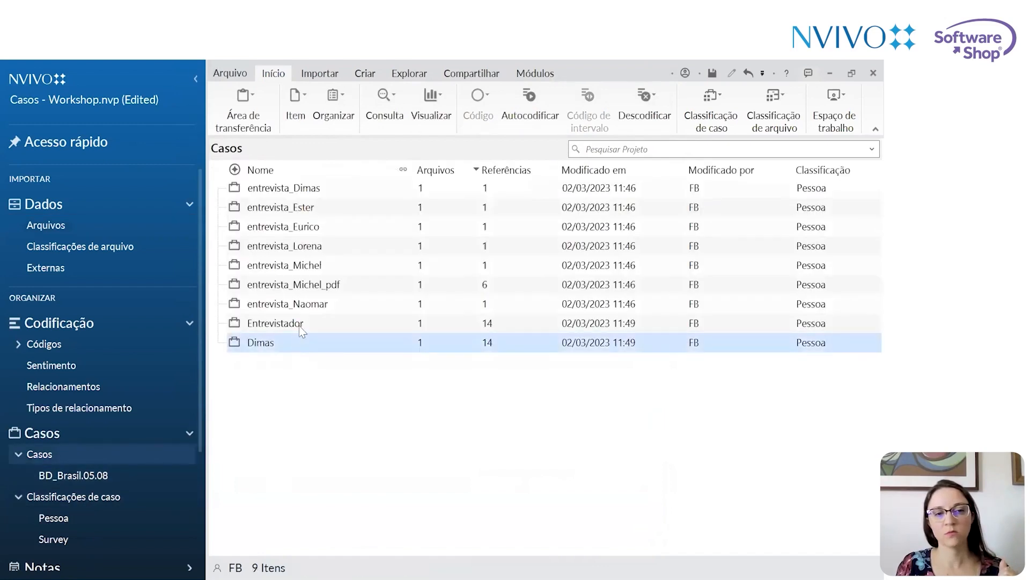
{"action": "left_click", "coordinate": [299, 325]}
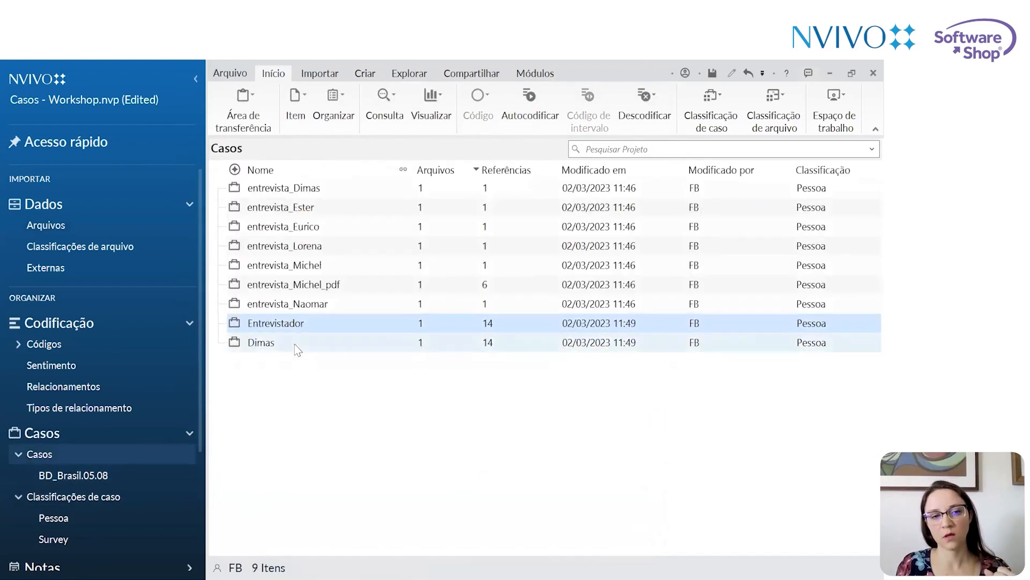
{"action": "left_click", "coordinate": [298, 349]}
{"action": "left_click", "coordinate": [299, 327]}
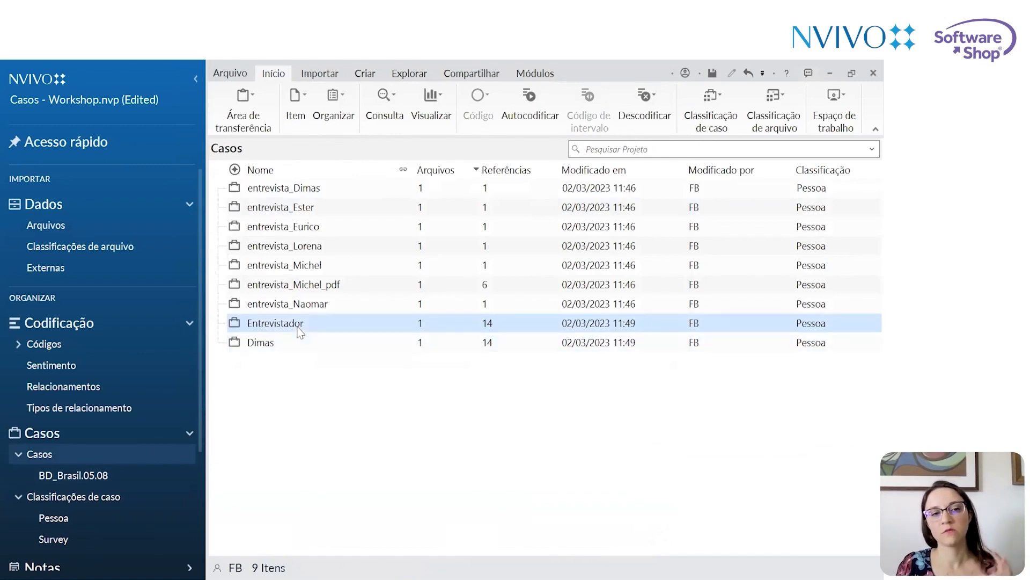
{"action": "left_click", "coordinate": [304, 343]}
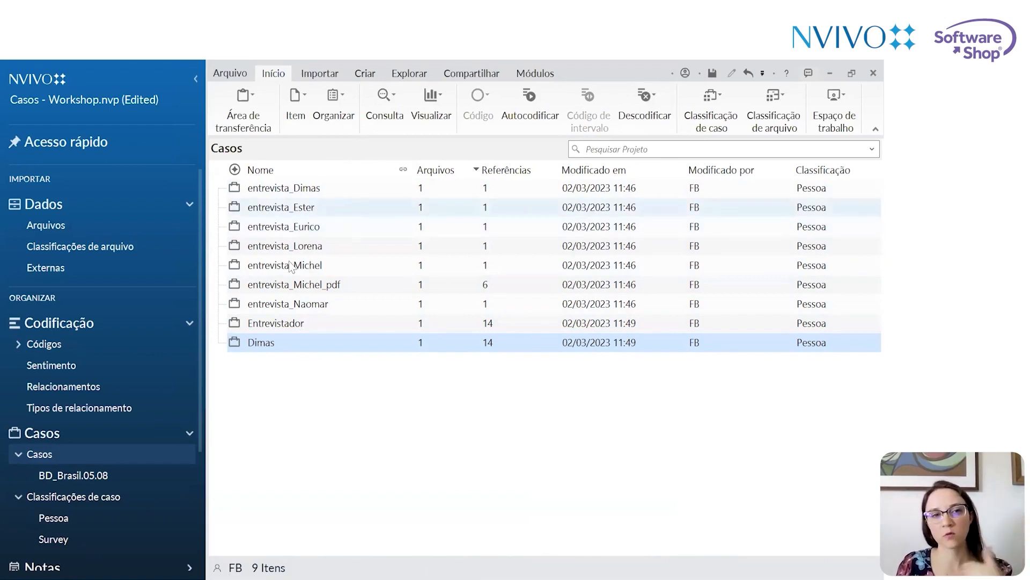
Return to the project's Arquivos list and look up the Criar como command for the fourth interview file
{"action": "left_click", "coordinate": [94, 231]}
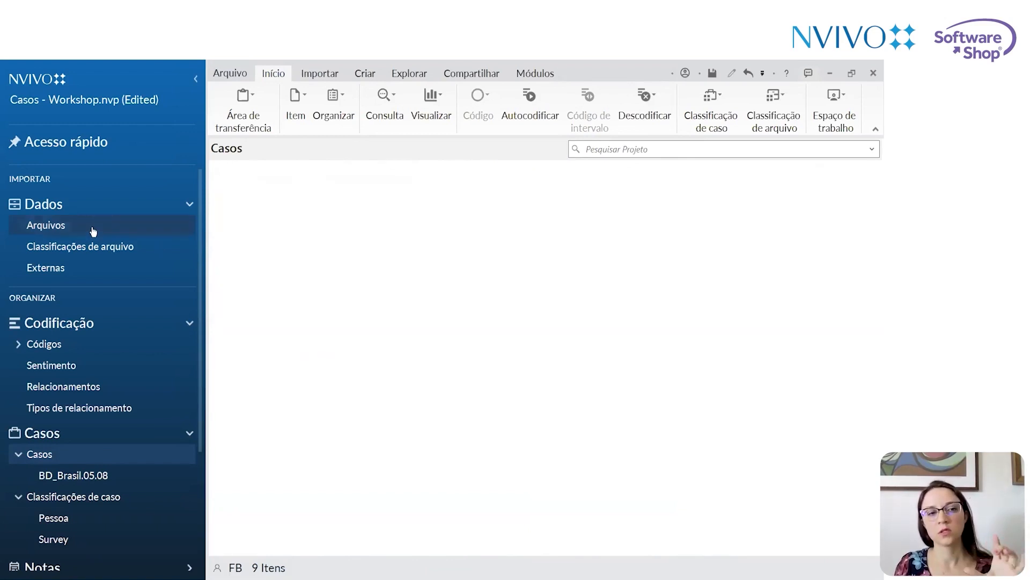
{"action": "left_click", "coordinate": [323, 275]}
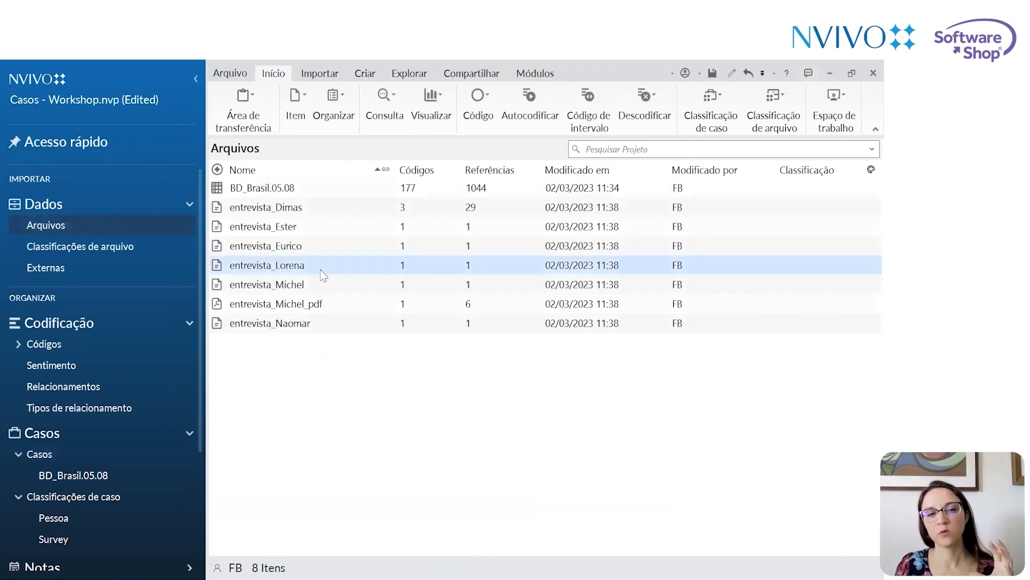
{"action": "right_click", "coordinate": [322, 275]}
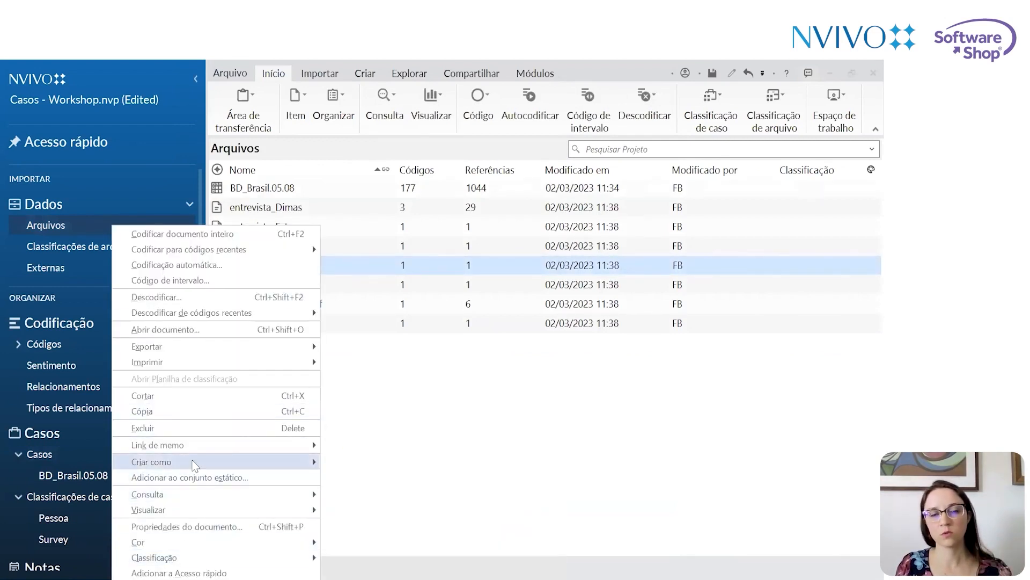
{"action": "left_click", "coordinate": [430, 394]}
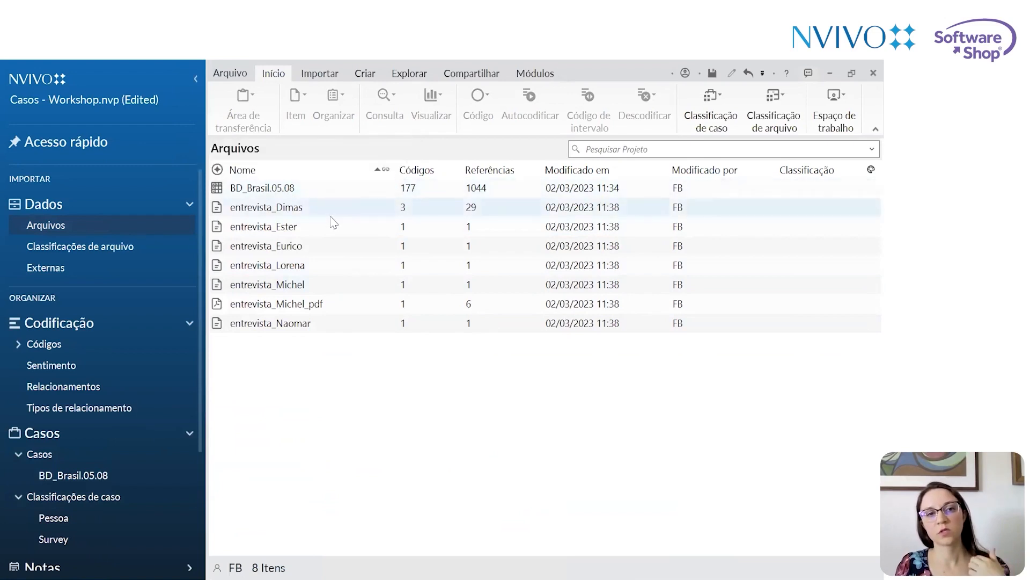
{"action": "left_click", "coordinate": [319, 246]}
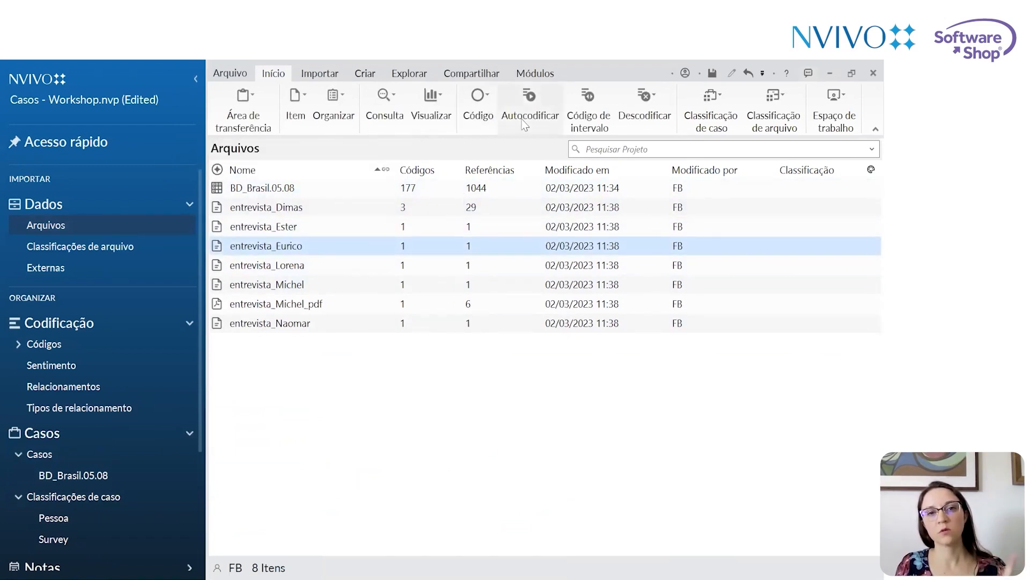
{"action": "left_click", "coordinate": [539, 121]}
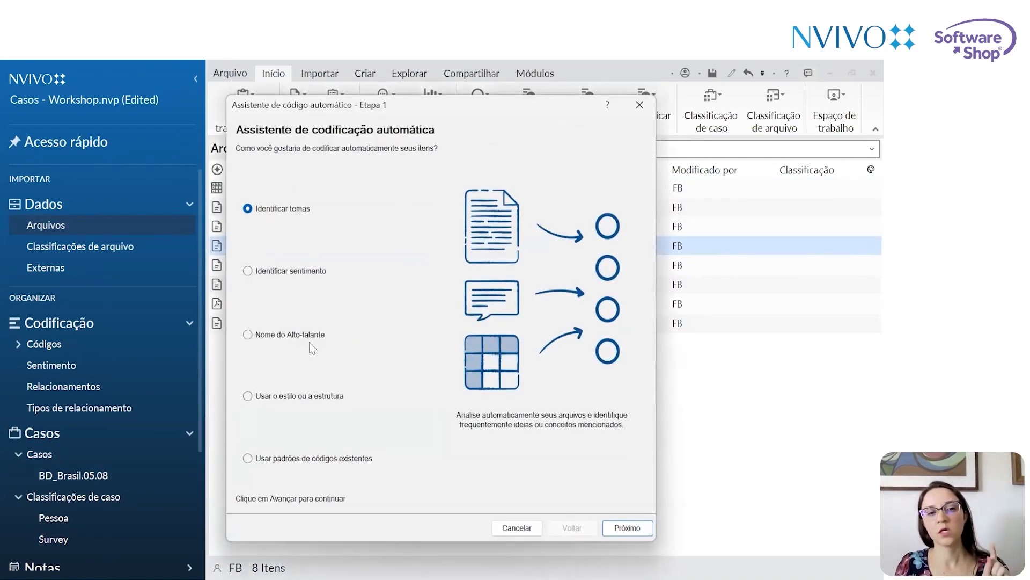
{"action": "left_click", "coordinate": [309, 334]}
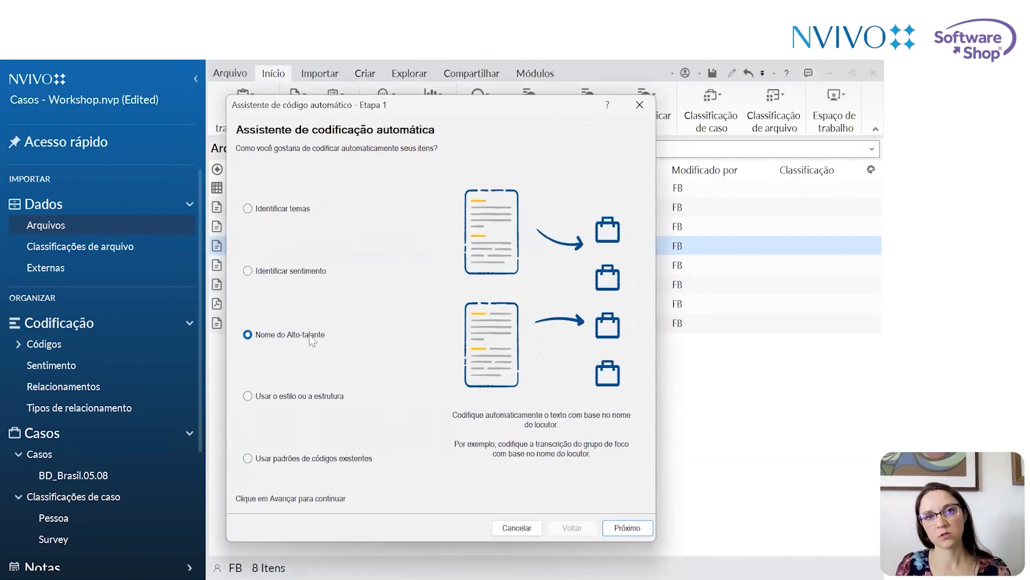
{"action": "left_click", "coordinate": [640, 104]}
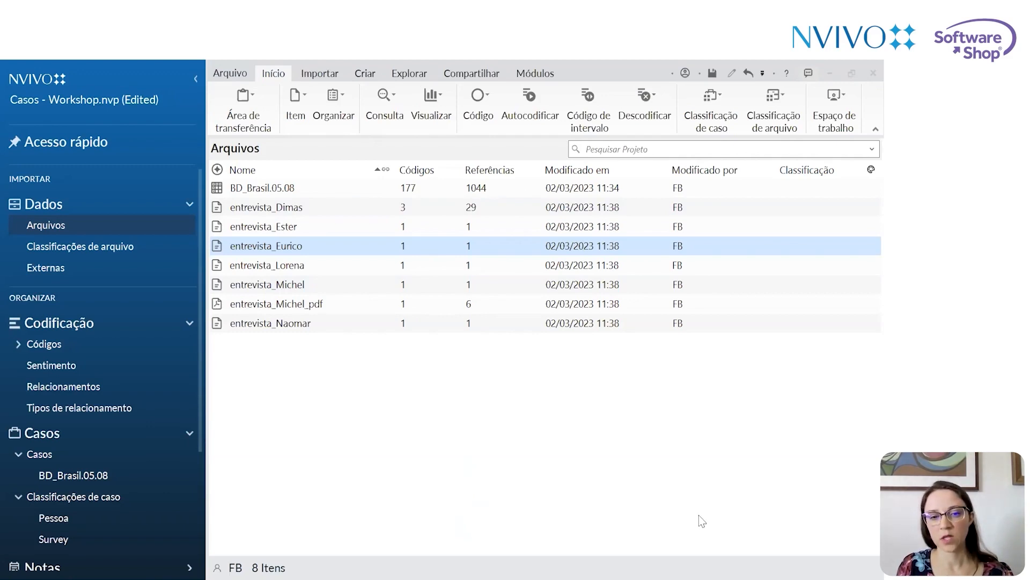
Switch to the Sample Project window, start a new matrix coding query and enlarge its criteria area
{"action": "mouse_move", "coordinate": [451, 561]}
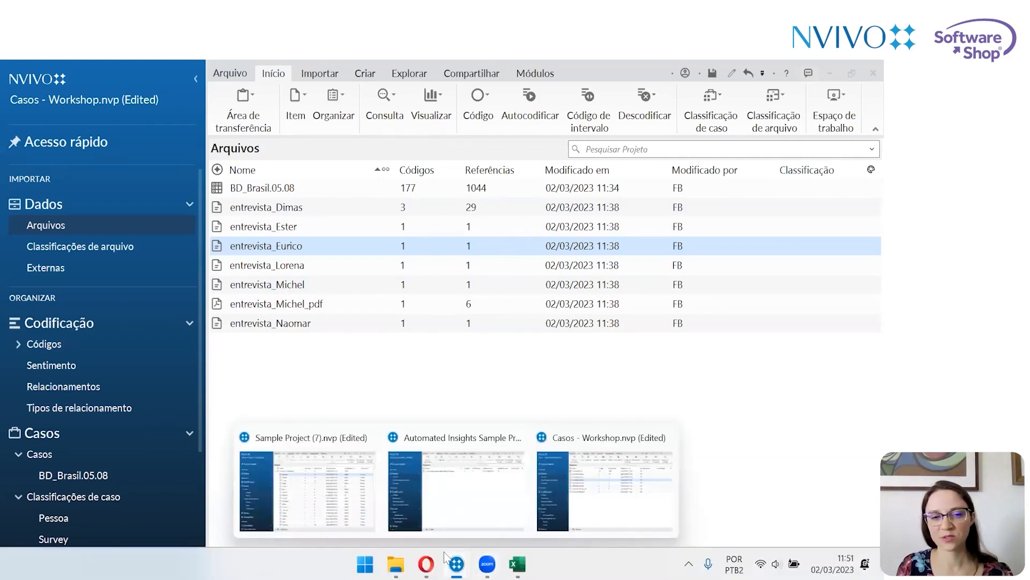
{"action": "left_click", "coordinate": [348, 507]}
{"action": "left_click", "coordinate": [229, 188]}
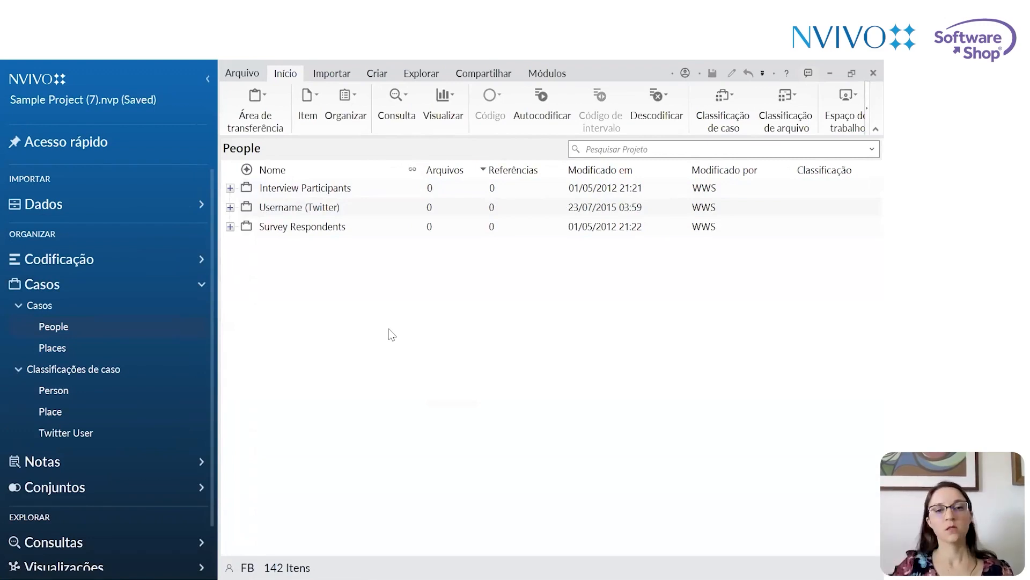
{"action": "left_click", "coordinate": [418, 75]}
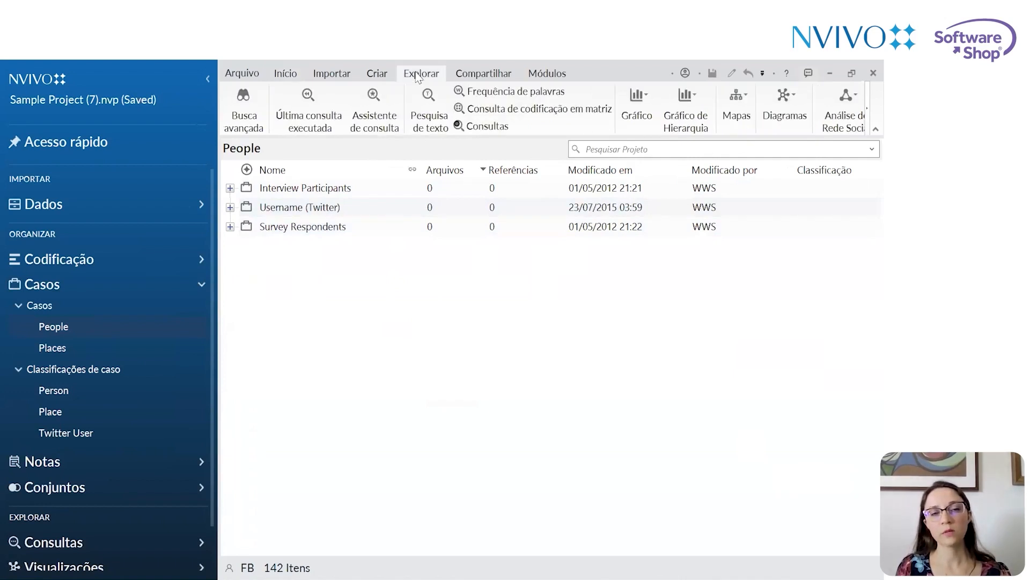
{"action": "left_click", "coordinate": [489, 110]}
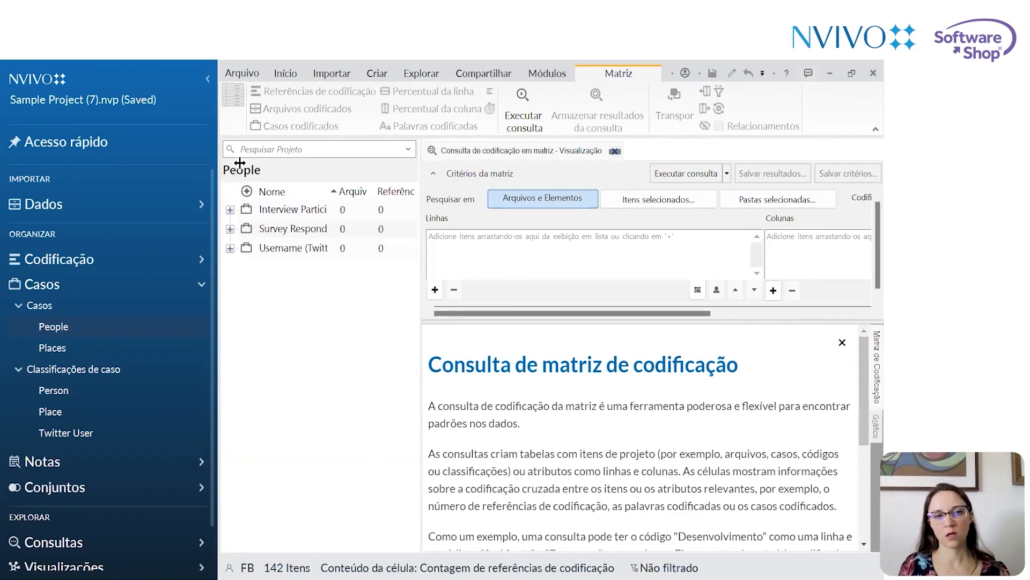
{"action": "left_click_drag", "start_coordinate": [249, 169], "coordinate": [251, 169]}
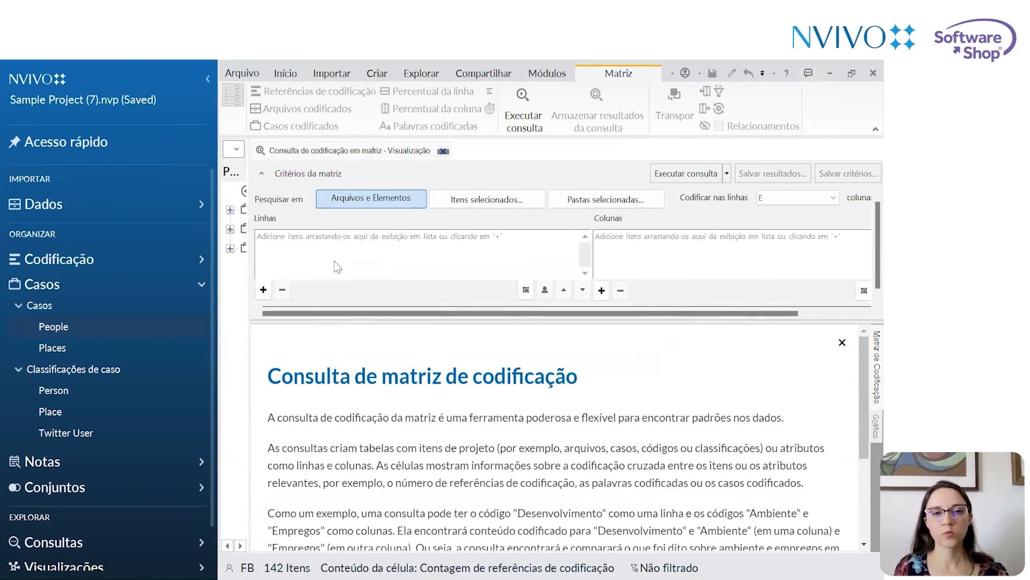
Add the first seven Interview Participants cases from the People folder as the matrix rows
{"action": "left_click", "coordinate": [263, 289]}
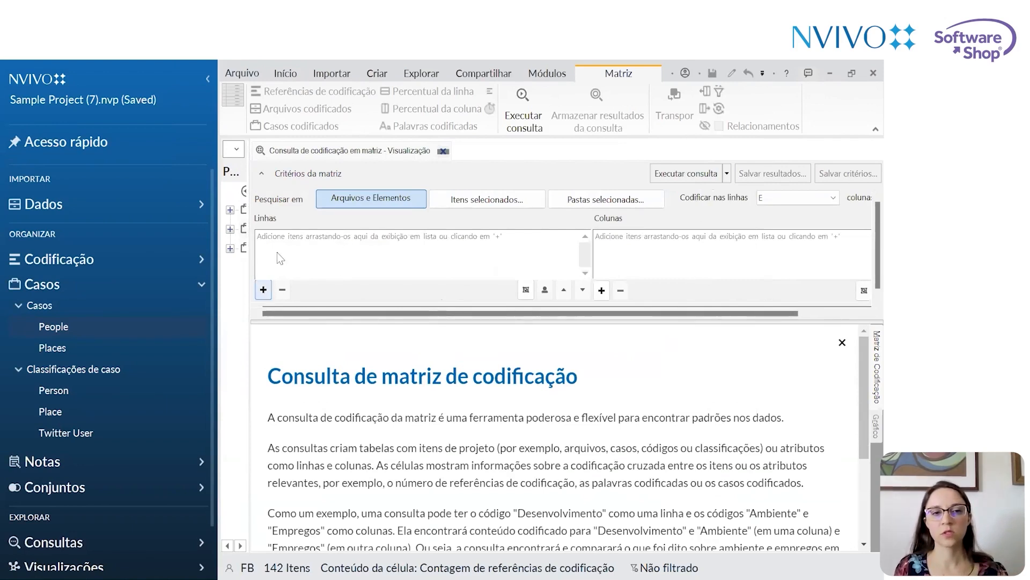
{"action": "left_click", "coordinate": [263, 289]}
{"action": "left_click", "coordinate": [303, 308]}
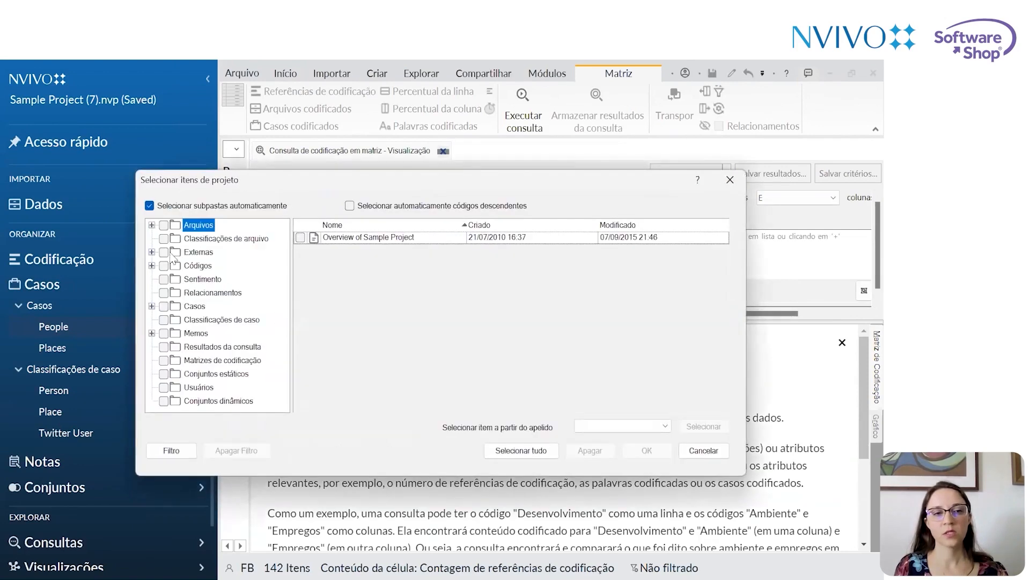
{"action": "left_click", "coordinate": [152, 305]}
{"action": "left_click", "coordinate": [209, 319]}
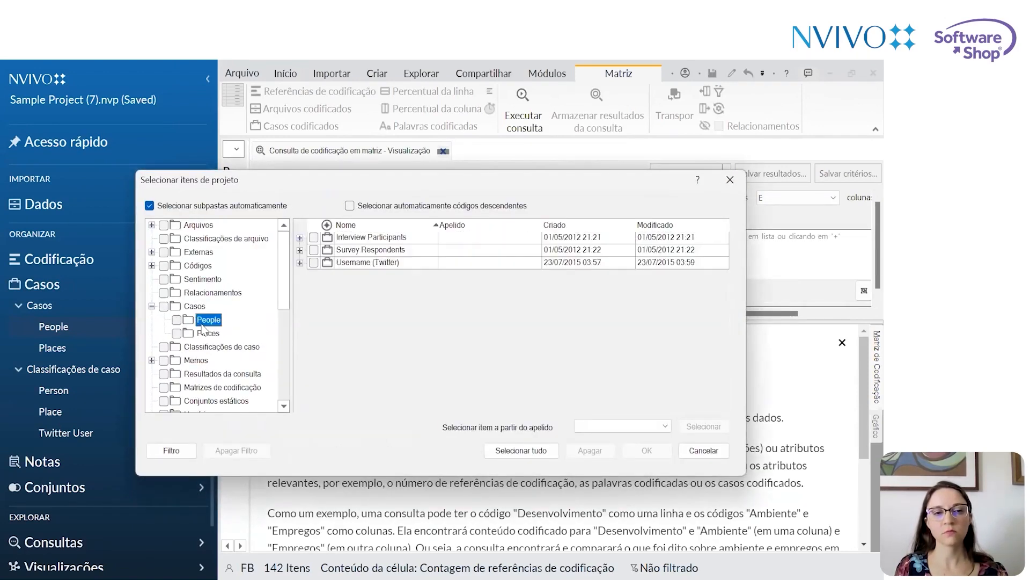
{"action": "left_click", "coordinate": [300, 237]}
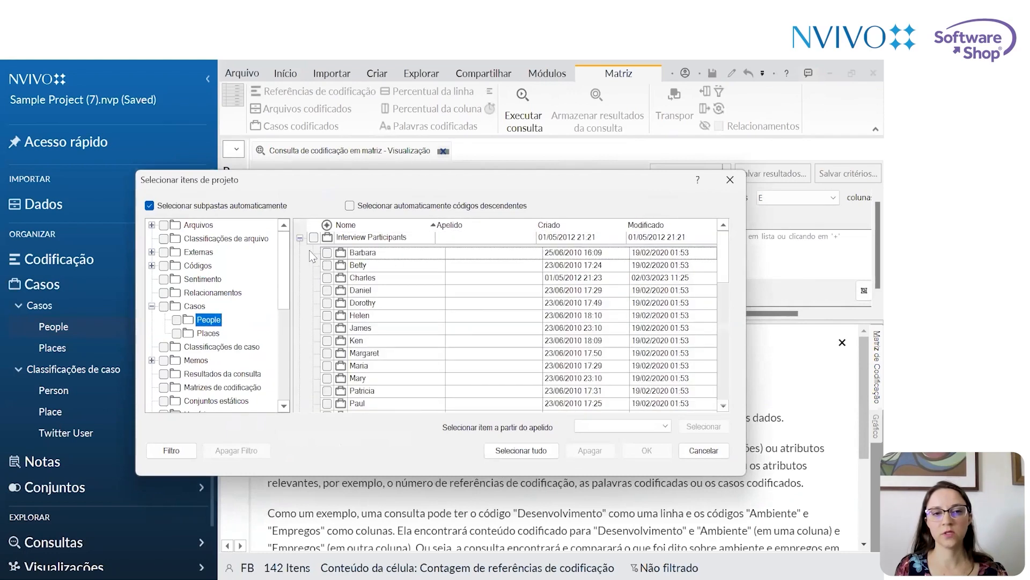
{"action": "left_click", "coordinate": [327, 252]}
{"action": "left_click", "coordinate": [327, 266]}
{"action": "left_click", "coordinate": [327, 277]}
{"action": "left_click", "coordinate": [327, 303]}
{"action": "left_click", "coordinate": [327, 315]}
{"action": "left_click", "coordinate": [327, 328]}
{"action": "left_click", "coordinate": [327, 290]}
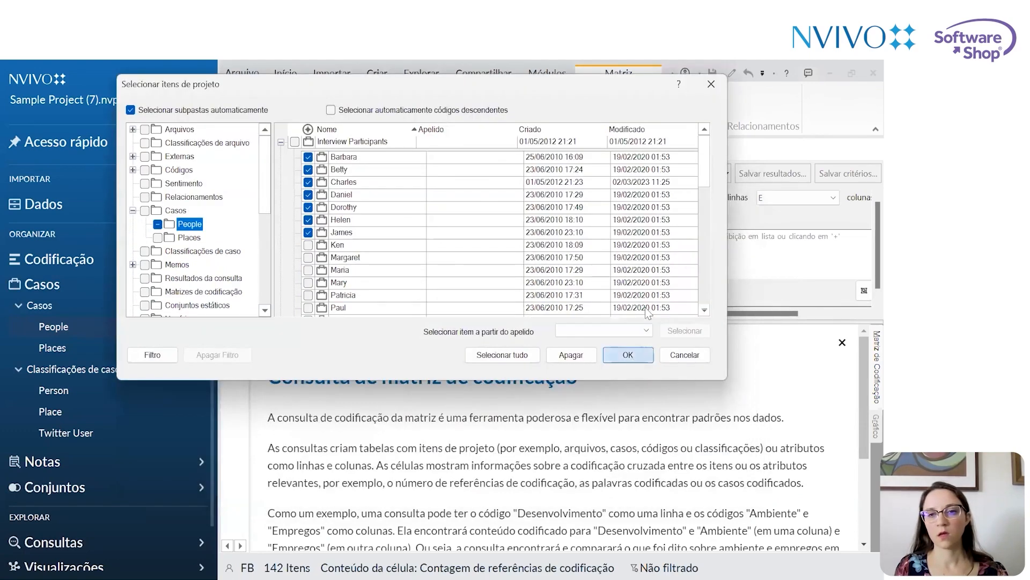
{"action": "left_click", "coordinate": [633, 359]}
Choose the Person classification's Age Group values 30 - 39, 40 - 49 and 50 - 59 for the matrix columns
{"action": "left_click", "coordinate": [602, 290]}
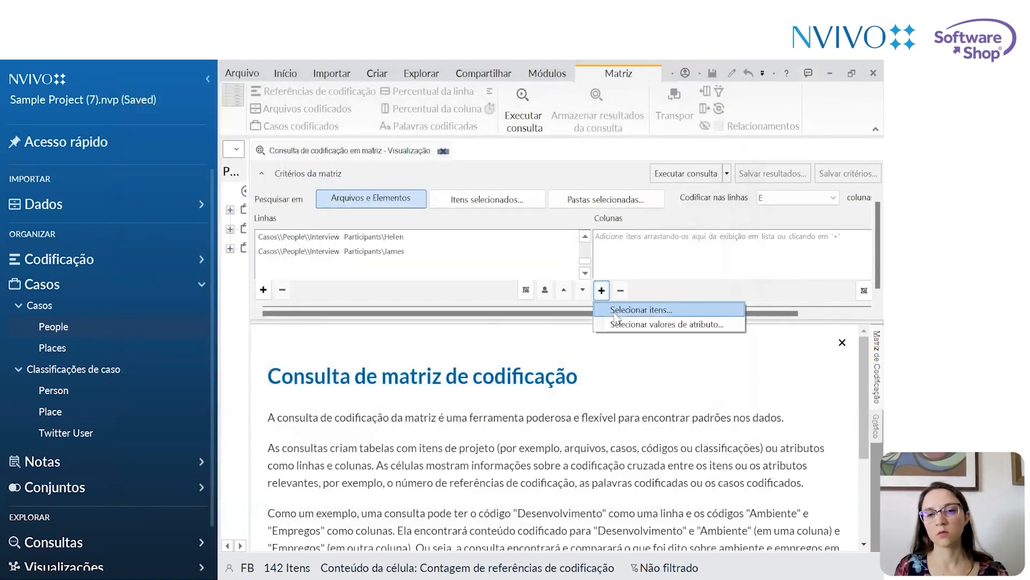
{"action": "left_click", "coordinate": [671, 303]}
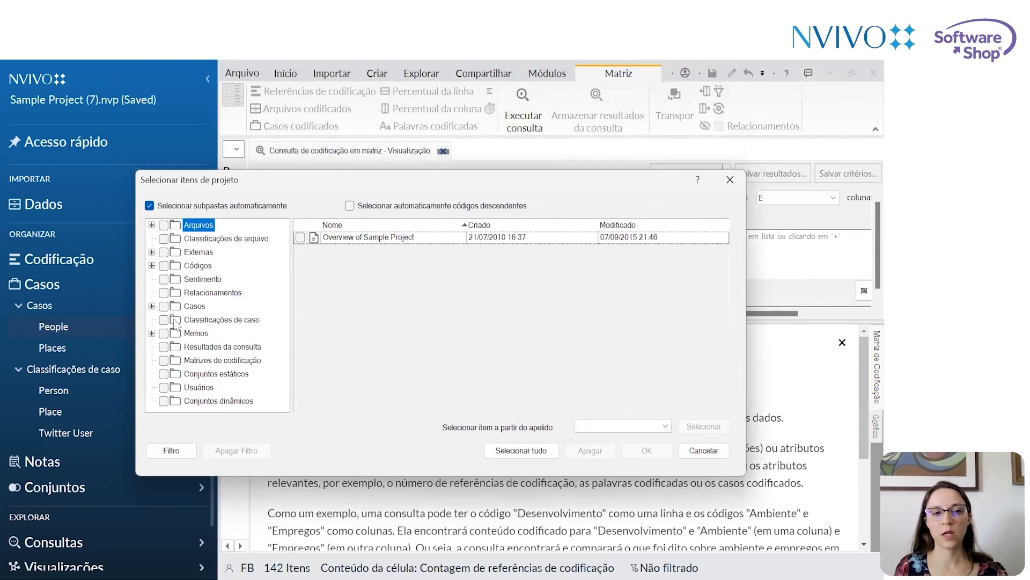
{"action": "left_click", "coordinate": [230, 322]}
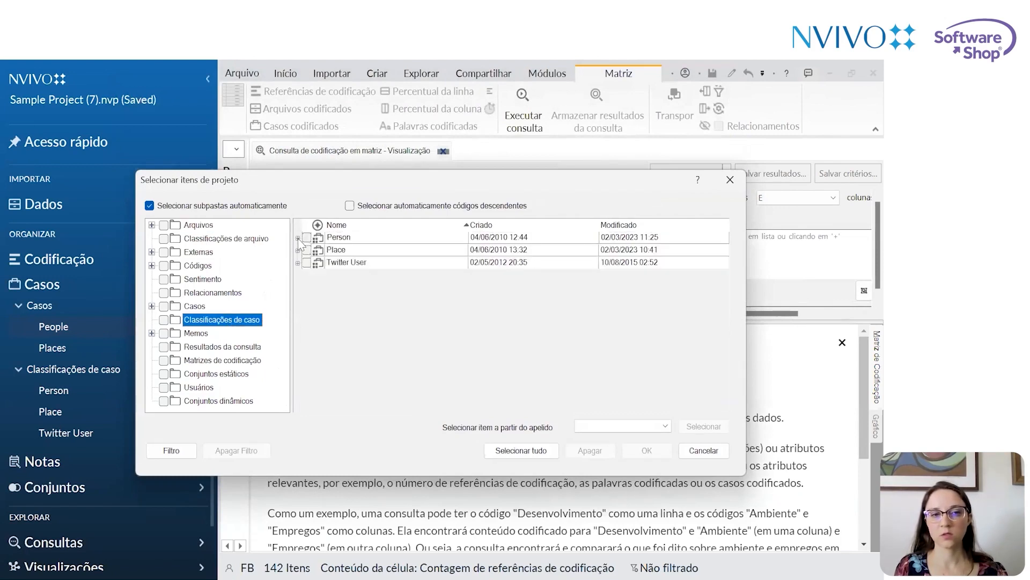
{"action": "left_click", "coordinate": [298, 237]}
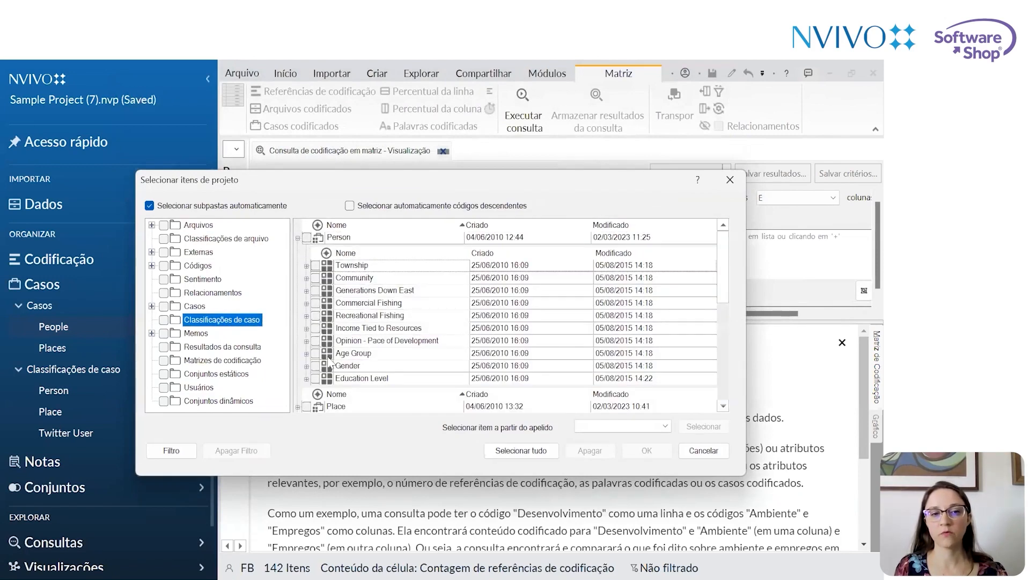
{"action": "left_click", "coordinate": [307, 353]}
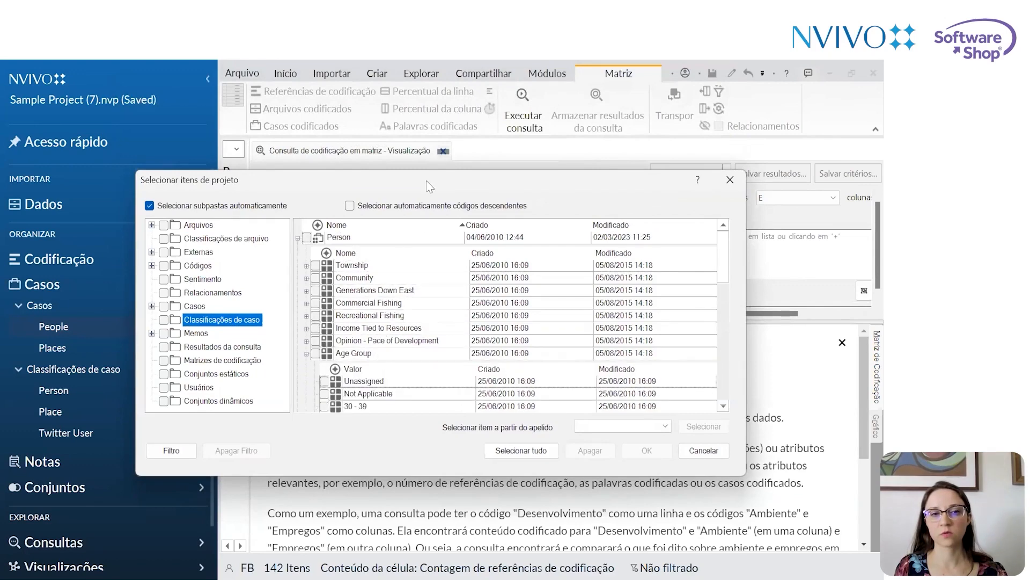
{"action": "left_click_drag", "start_coordinate": [427, 189], "coordinate": [425, 122]}
{"action": "scroll", "coordinate": [328, 290], "scroll_direction": "down", "scroll_amount": 2}
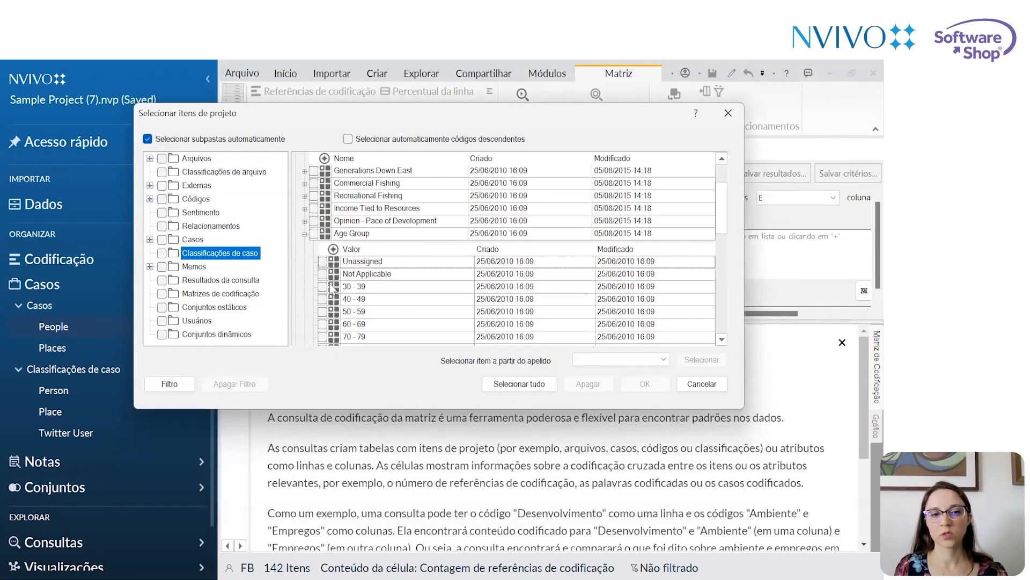
{"action": "left_click", "coordinate": [322, 286]}
{"action": "left_click", "coordinate": [323, 299]}
{"action": "left_click", "coordinate": [322, 312]}
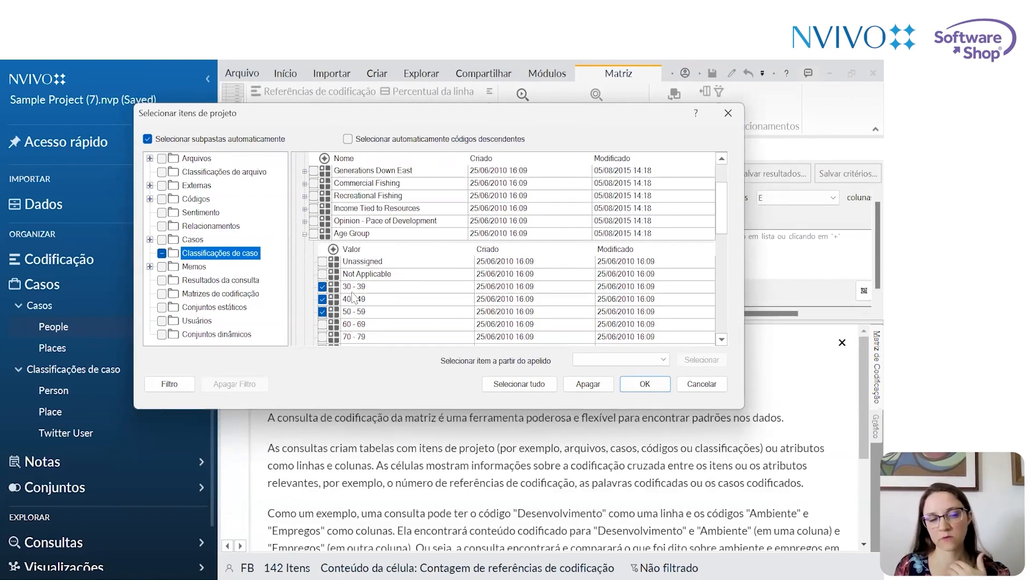
{"action": "left_click", "coordinate": [305, 234]}
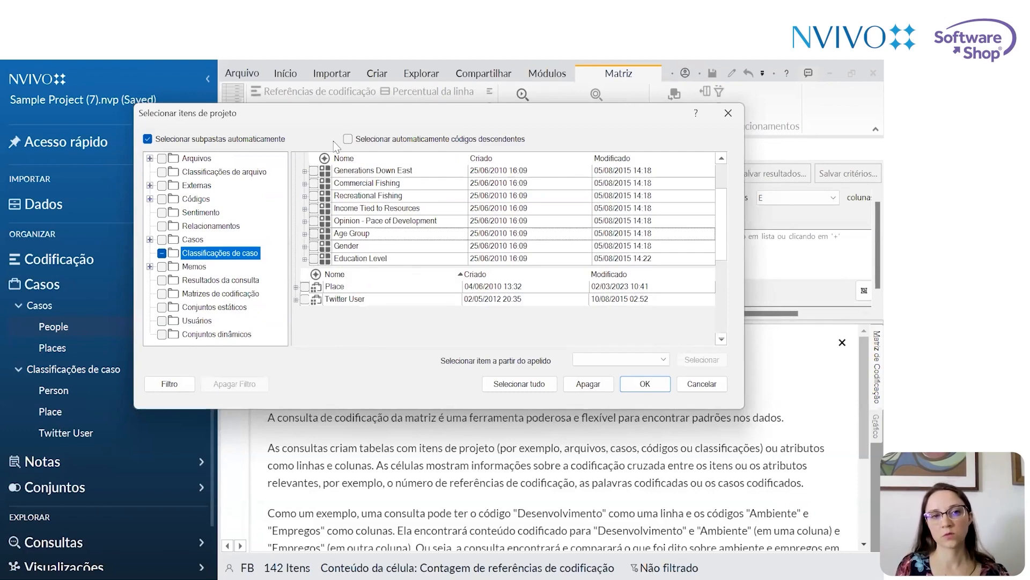
Examine which Education Level values the Person classification offers for the matrix columns
{"action": "left_click_drag", "start_coordinate": [333, 123], "coordinate": [315, 130]}
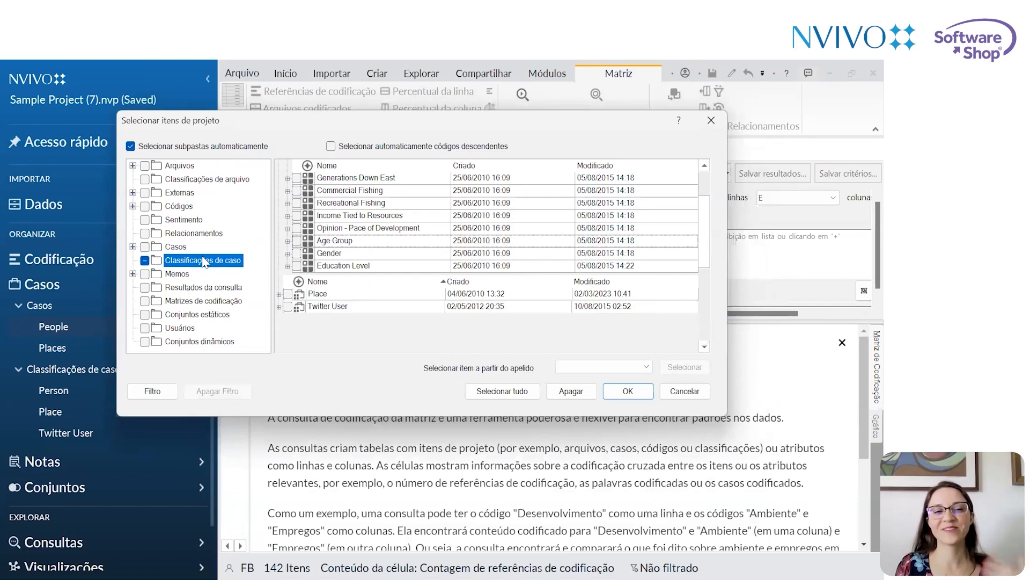
{"action": "left_click", "coordinate": [133, 247]}
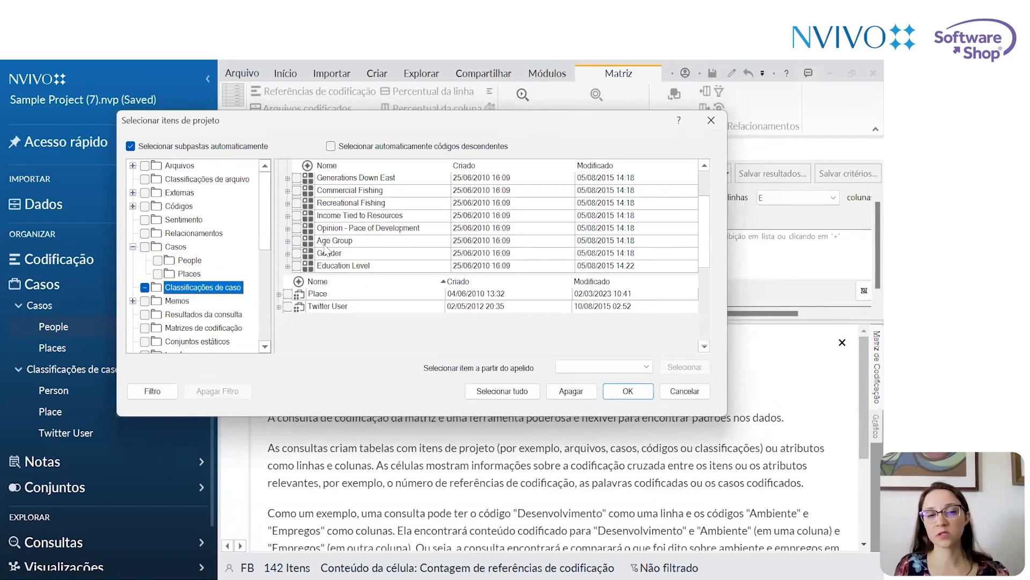
{"action": "left_click", "coordinate": [287, 266]}
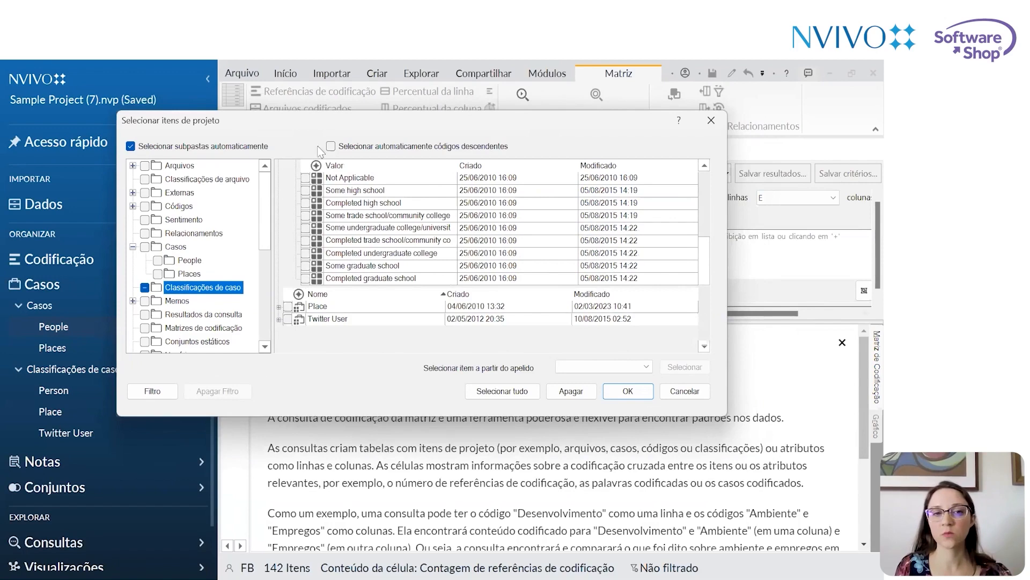
{"action": "scroll", "coordinate": [296, 242], "scroll_direction": "up", "scroll_amount": 2}
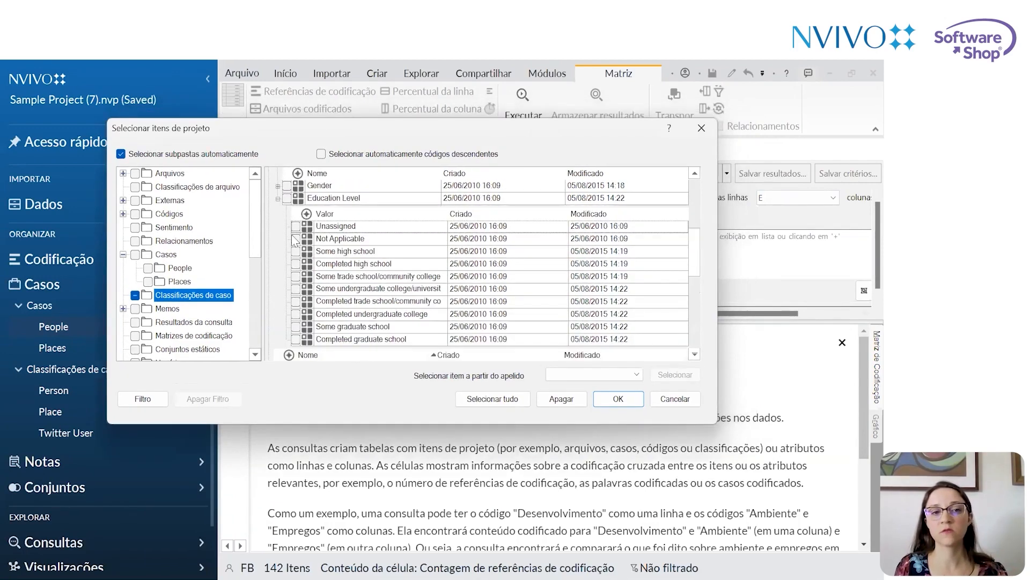
{"action": "scroll", "coordinate": [294, 240], "scroll_direction": "up", "scroll_amount": 3}
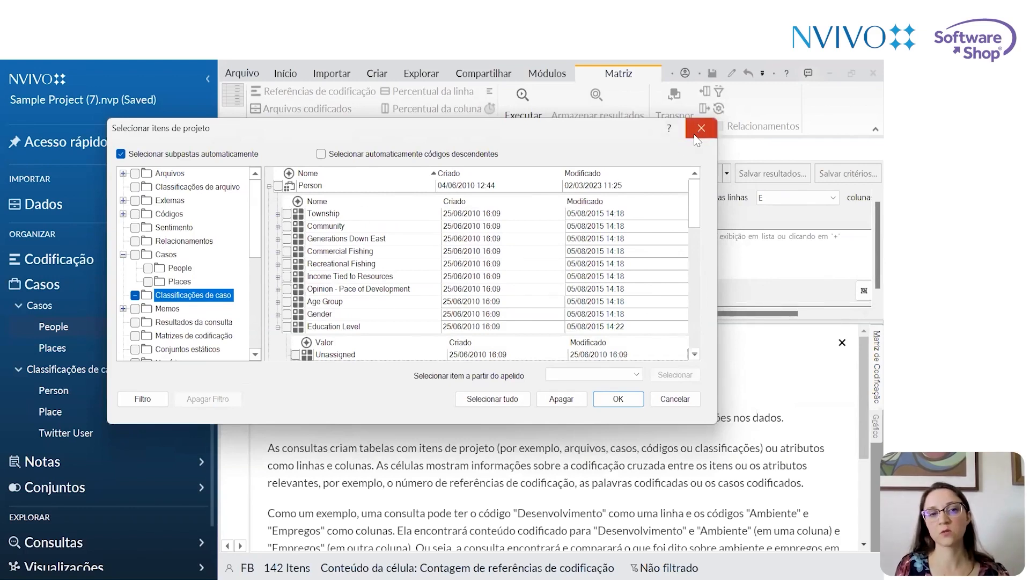
Include the Gender values Female and Male in the matrix columns and run the query
{"action": "left_click", "coordinate": [278, 314]}
{"action": "scroll", "coordinate": [290, 269], "scroll_direction": "down", "scroll_amount": 4}
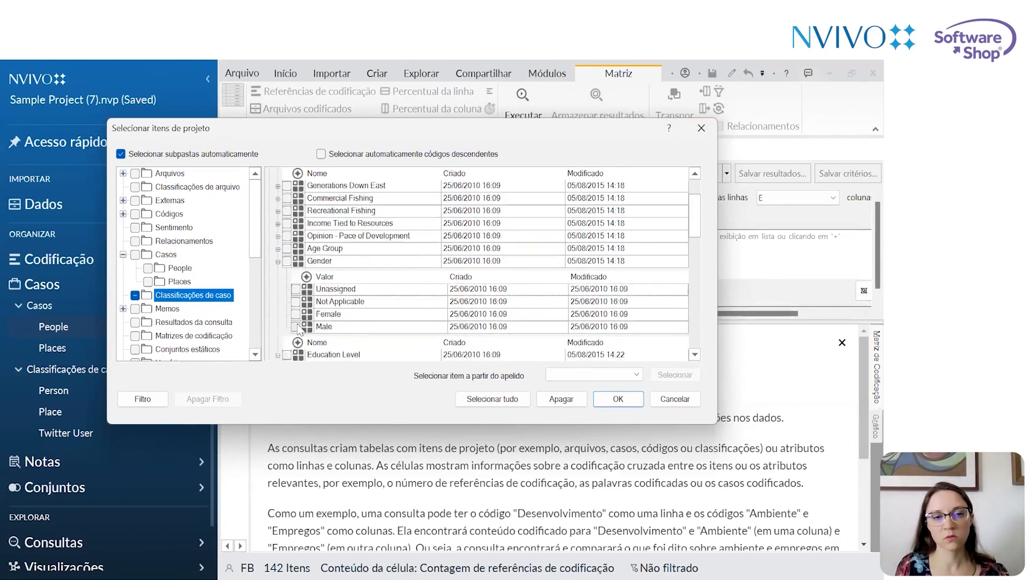
{"action": "left_click", "coordinate": [296, 239]}
{"action": "left_click", "coordinate": [296, 251]}
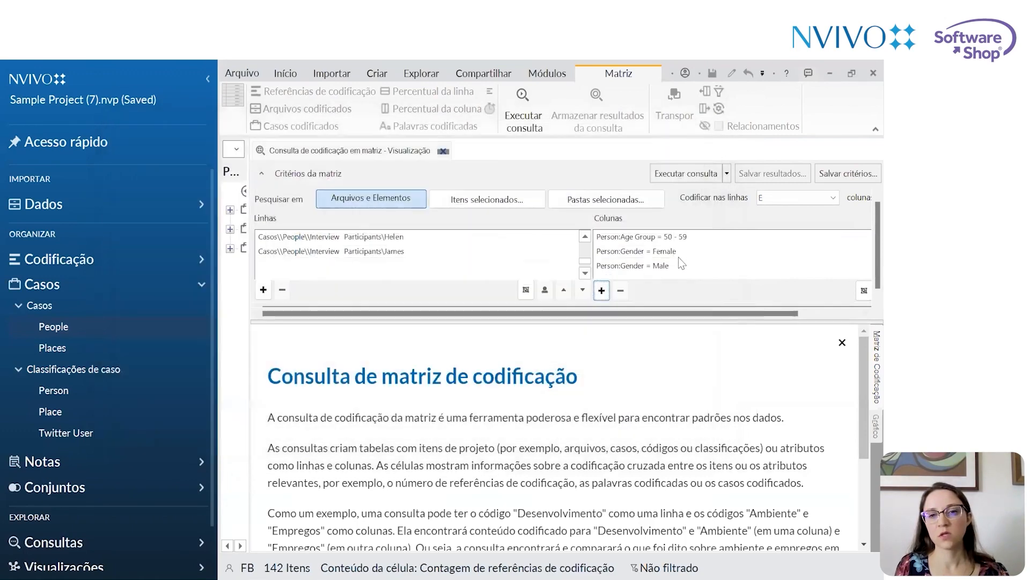
{"action": "left_click", "coordinate": [686, 173]}
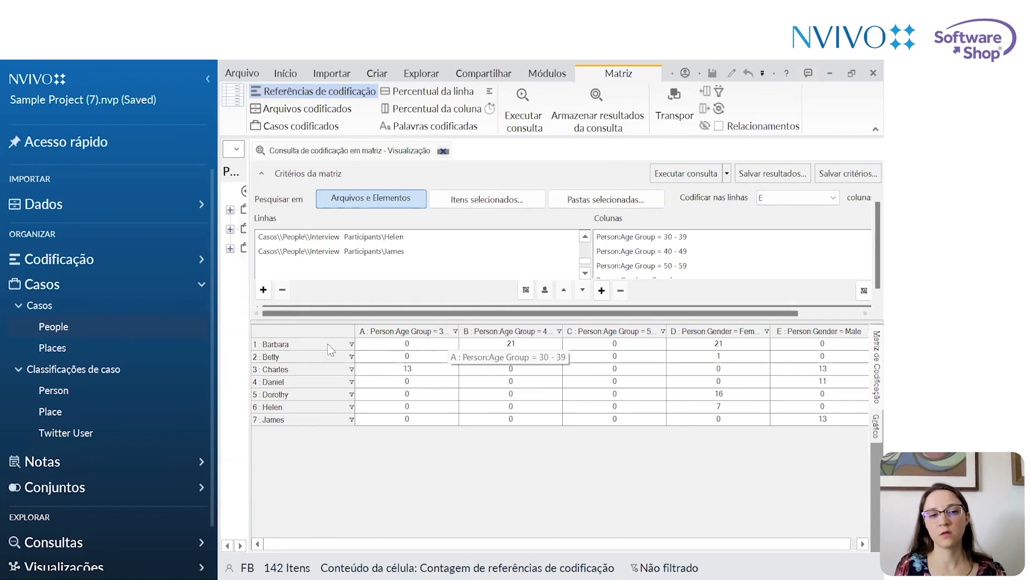
Remove all participant cases from the matrix rows
{"action": "left_click", "coordinate": [302, 252]}
{"action": "key", "text": "ctrl+a"}
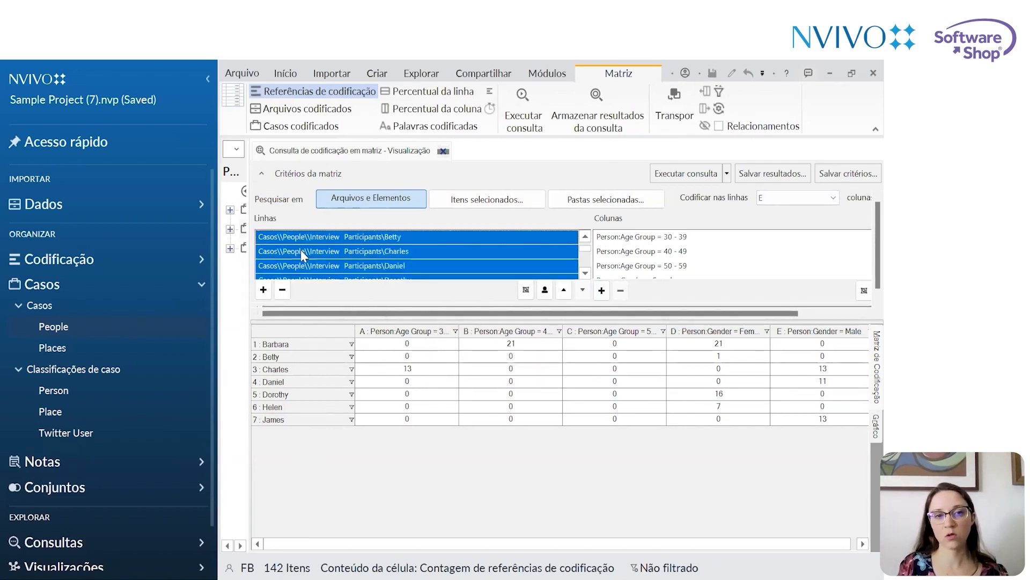
{"action": "left_click", "coordinate": [282, 289]}
Add the Mixed, Negative, Neutral and Positive codes under Attitude as the matrix rows and rerun the query
{"action": "left_click", "coordinate": [263, 290]}
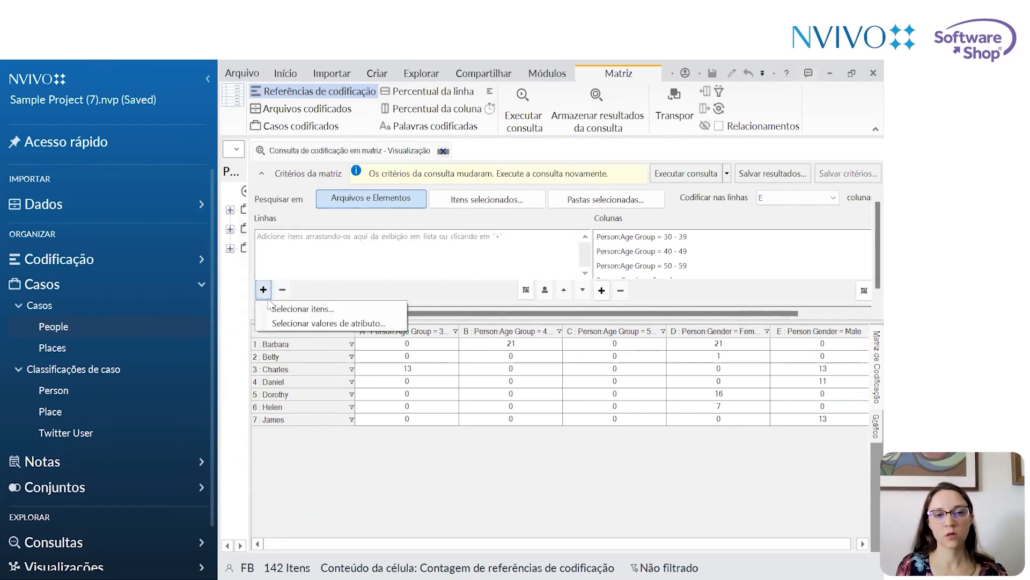
{"action": "left_click", "coordinate": [274, 306]}
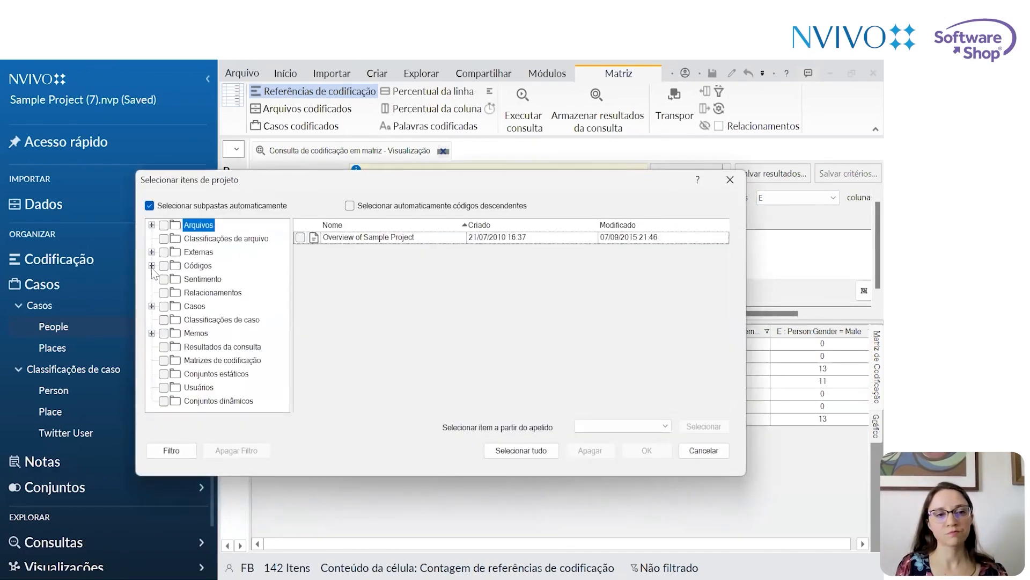
{"action": "left_click", "coordinate": [152, 265]}
{"action": "left_click", "coordinate": [211, 279]}
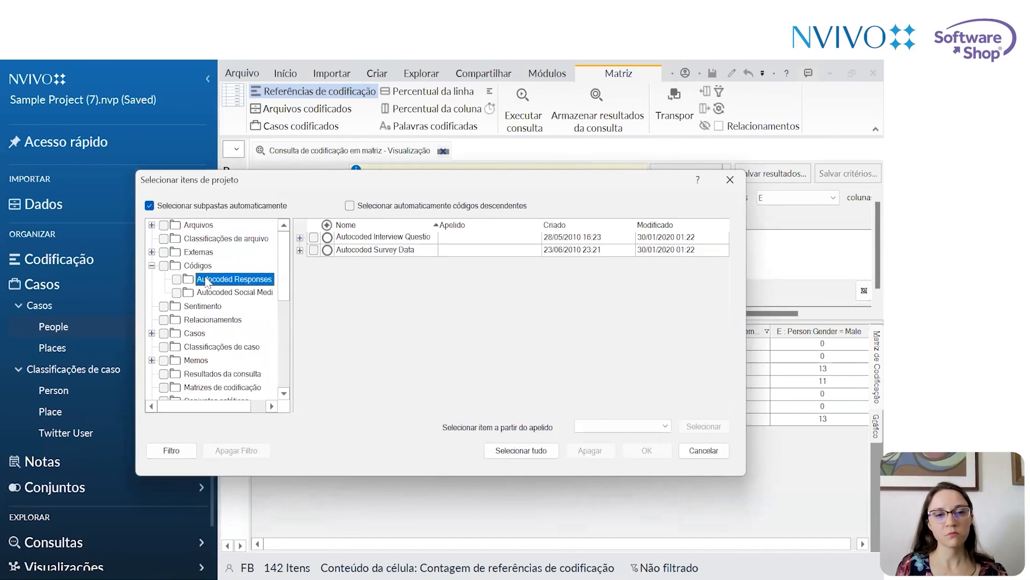
{"action": "left_click", "coordinate": [299, 238]}
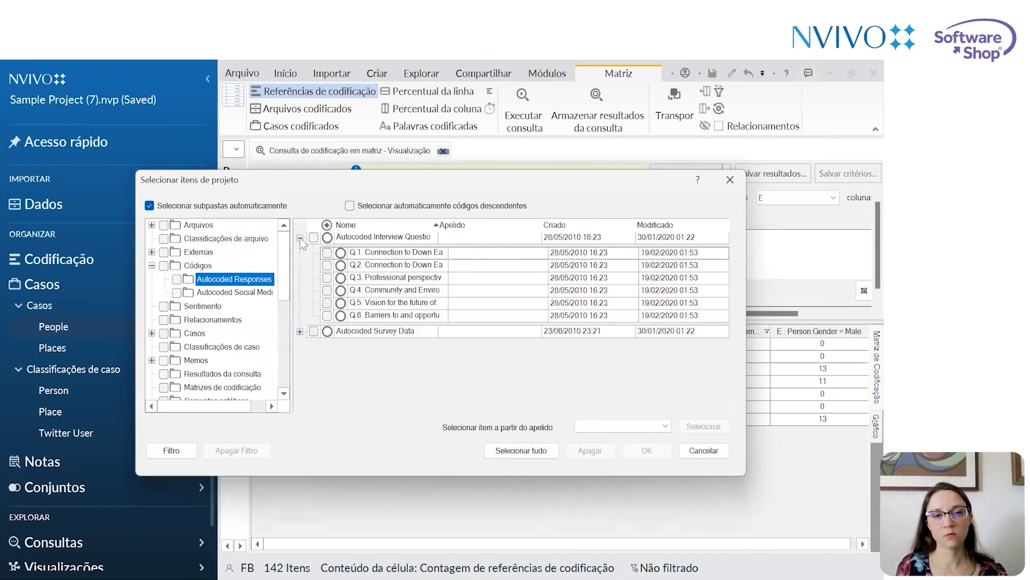
{"action": "left_click", "coordinate": [300, 238]}
{"action": "left_click", "coordinate": [248, 293]}
{"action": "left_click", "coordinate": [204, 265]}
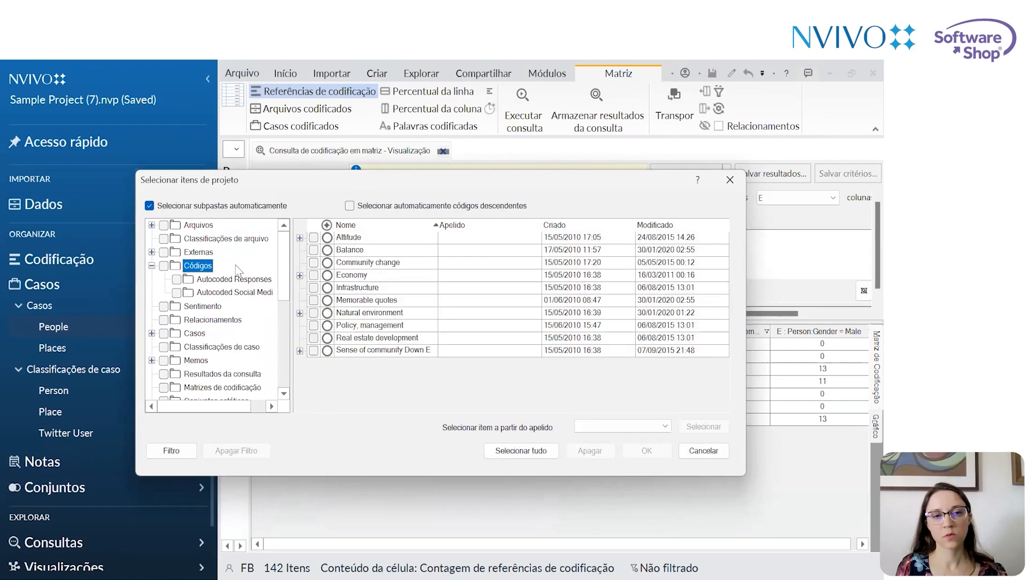
{"action": "left_click", "coordinate": [300, 238]}
{"action": "left_click", "coordinate": [327, 252]}
{"action": "left_click", "coordinate": [327, 265]}
{"action": "left_click", "coordinate": [327, 278]}
{"action": "left_click", "coordinate": [326, 290]}
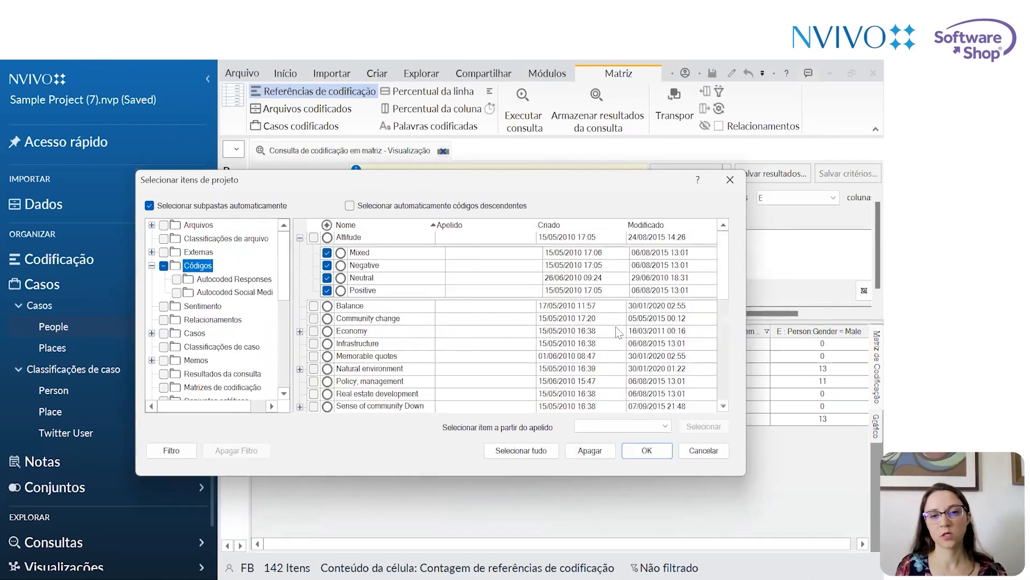
{"action": "left_click_drag", "start_coordinate": [426, 179], "coordinate": [396, 94]}
{"action": "left_click", "coordinate": [623, 362]}
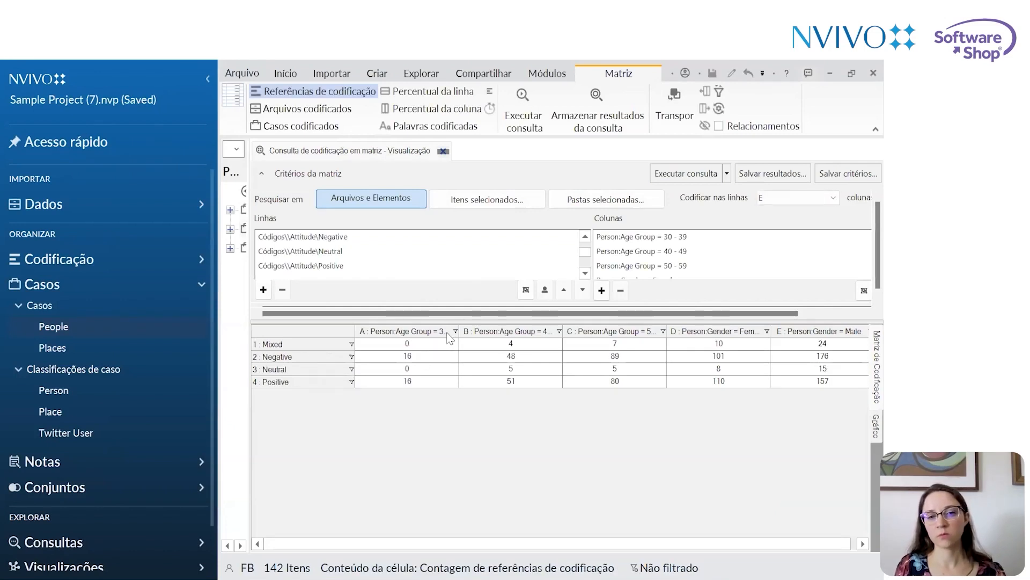
{"action": "left_click", "coordinate": [208, 82]}
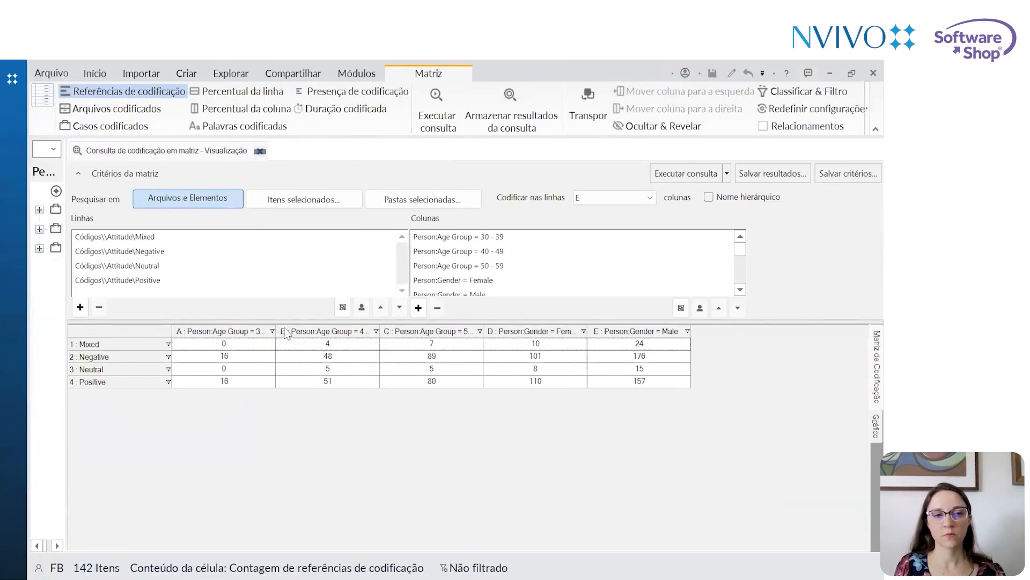
Widen the Age Group 30 - 39 and Gender Female columns in the matrix results, and close the matrix coding query
{"action": "left_click_drag", "start_coordinate": [298, 334], "coordinate": [358, 334]}
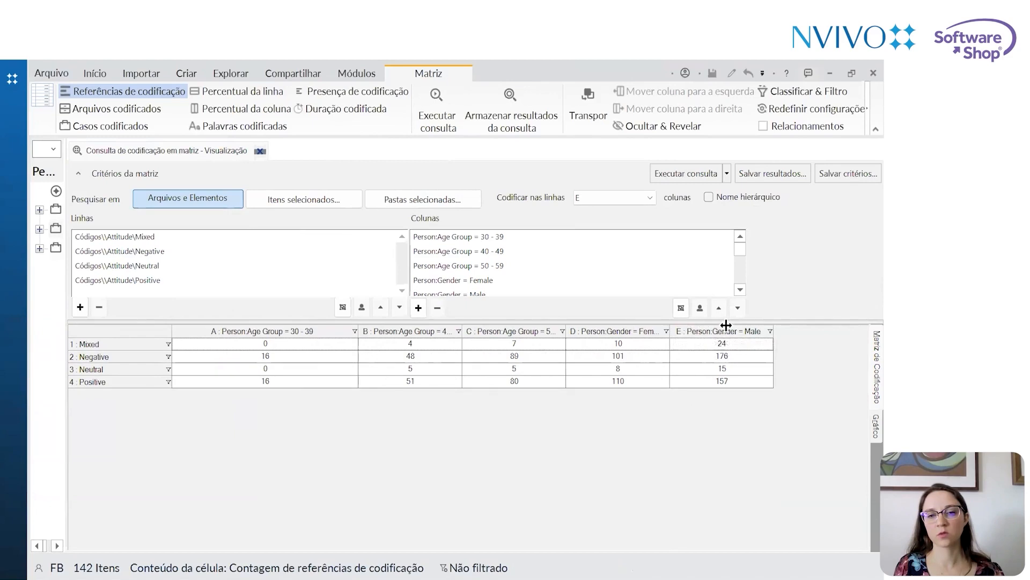
{"action": "left_click_drag", "start_coordinate": [670, 331], "coordinate": [728, 329]}
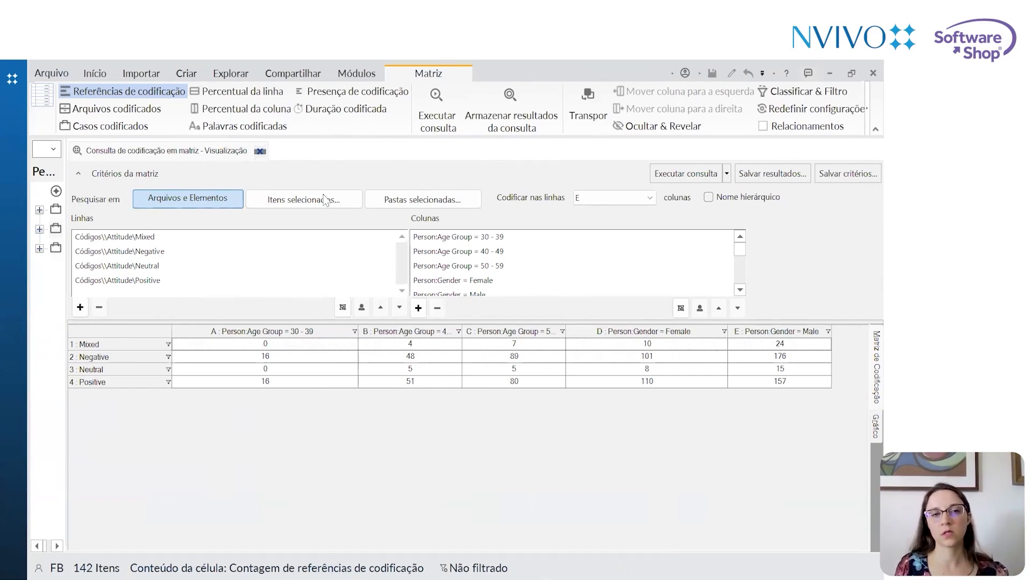
{"action": "left_click", "coordinate": [261, 152]}
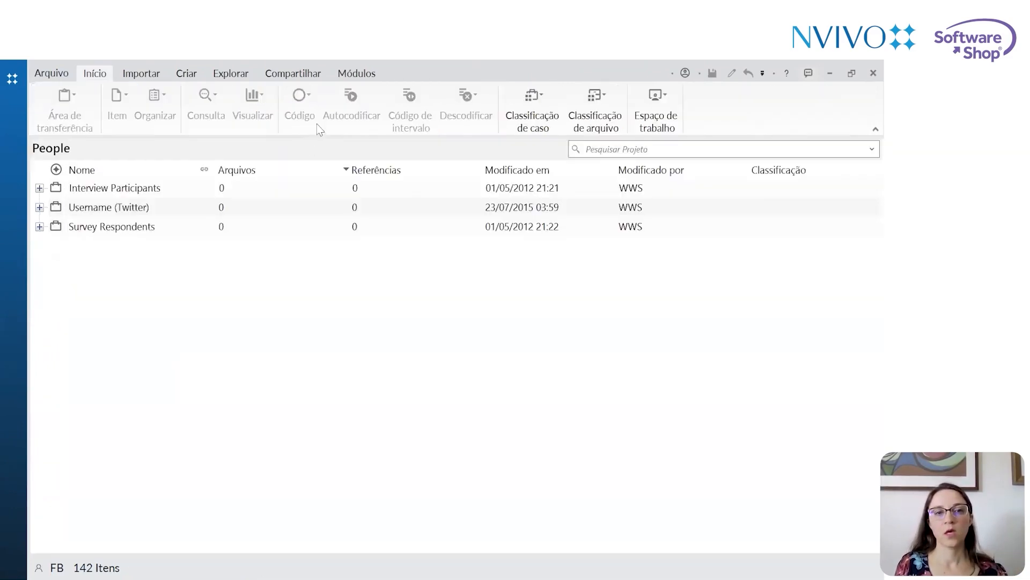
Create a crosstab query with the Mixed, Negative, Neutral and Positive codes under Attitude
{"action": "left_click", "coordinate": [239, 75]}
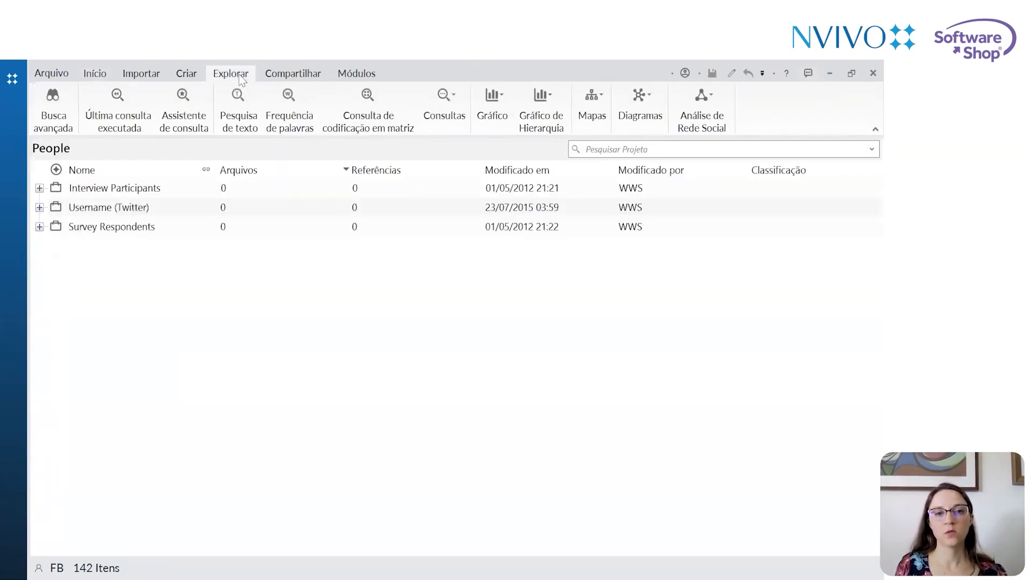
{"action": "left_click", "coordinate": [458, 97]}
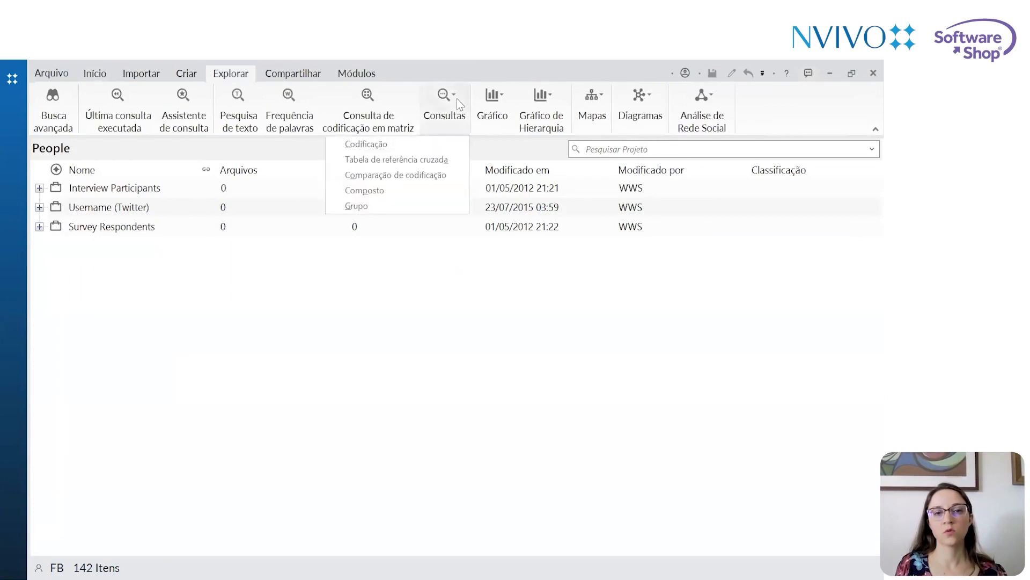
{"action": "left_click", "coordinate": [394, 161]}
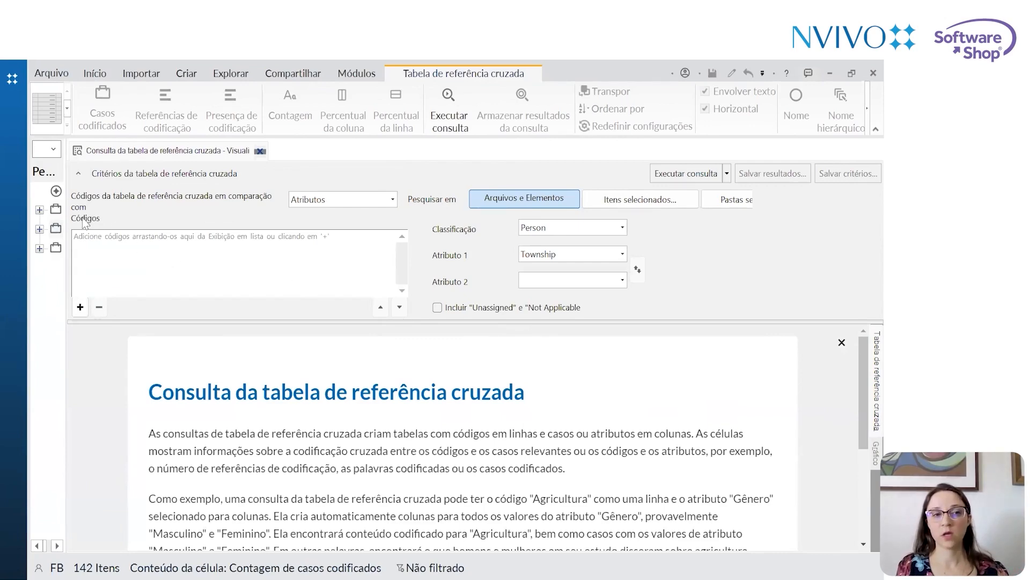
{"action": "left_click", "coordinate": [81, 307]}
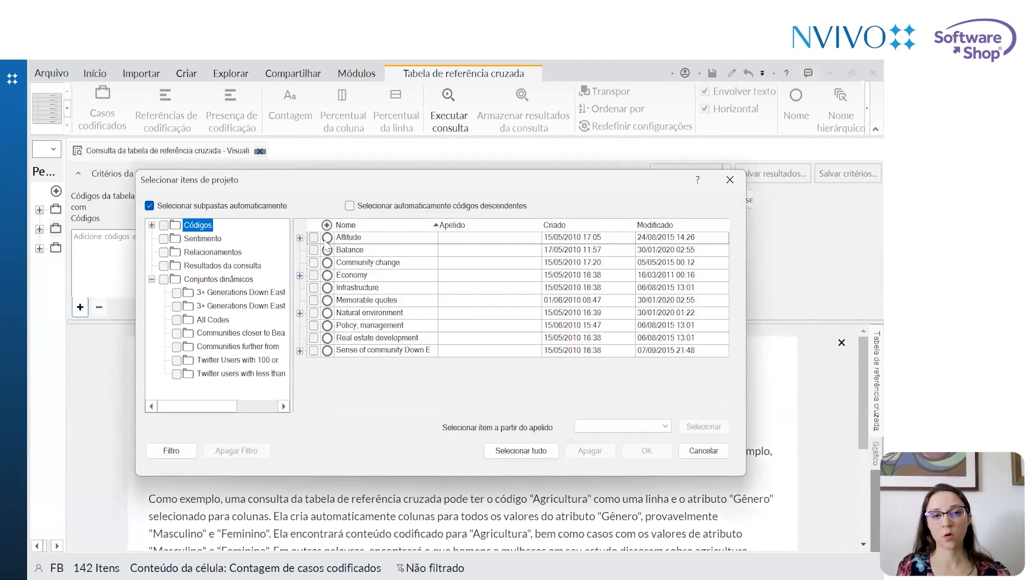
{"action": "left_click", "coordinate": [299, 238]}
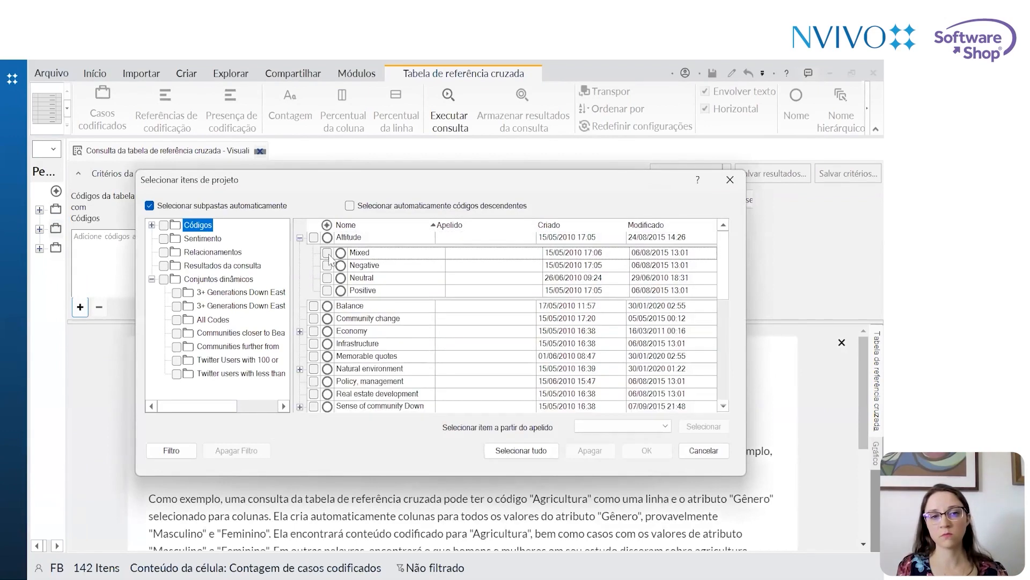
{"action": "left_click", "coordinate": [327, 252]}
{"action": "left_click", "coordinate": [327, 265]}
{"action": "left_click", "coordinate": [327, 277]}
{"action": "left_click", "coordinate": [327, 290]}
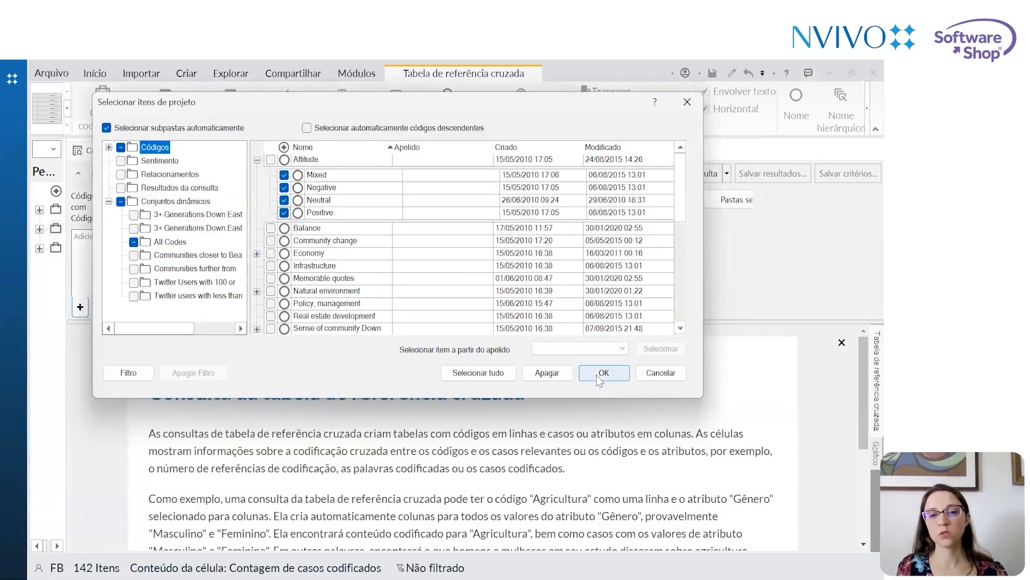
{"action": "left_click", "coordinate": [647, 451]}
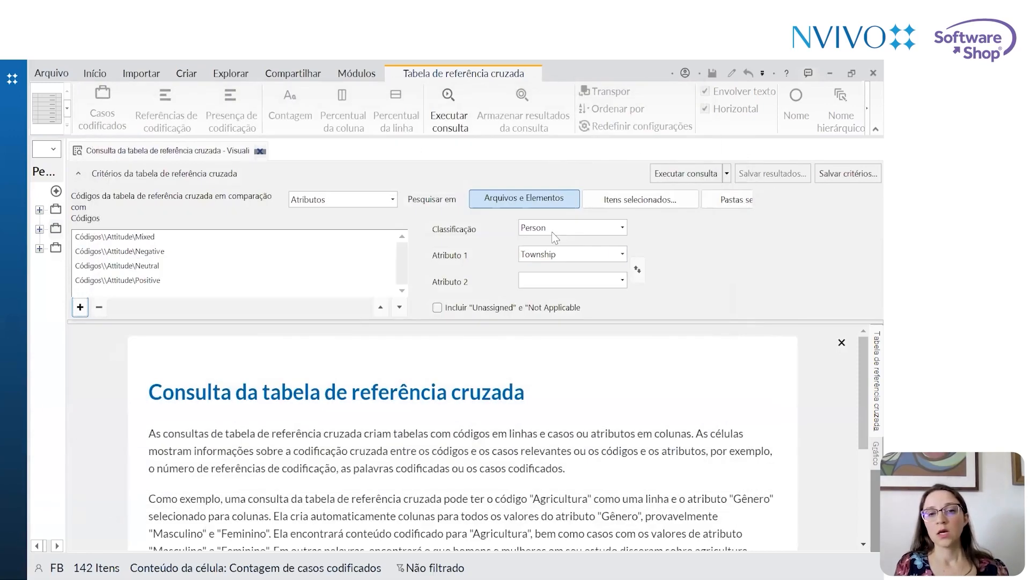
Set the crosstab's classification to Person and its first attribute to Age Group, and run the query
{"action": "left_click", "coordinate": [622, 227]}
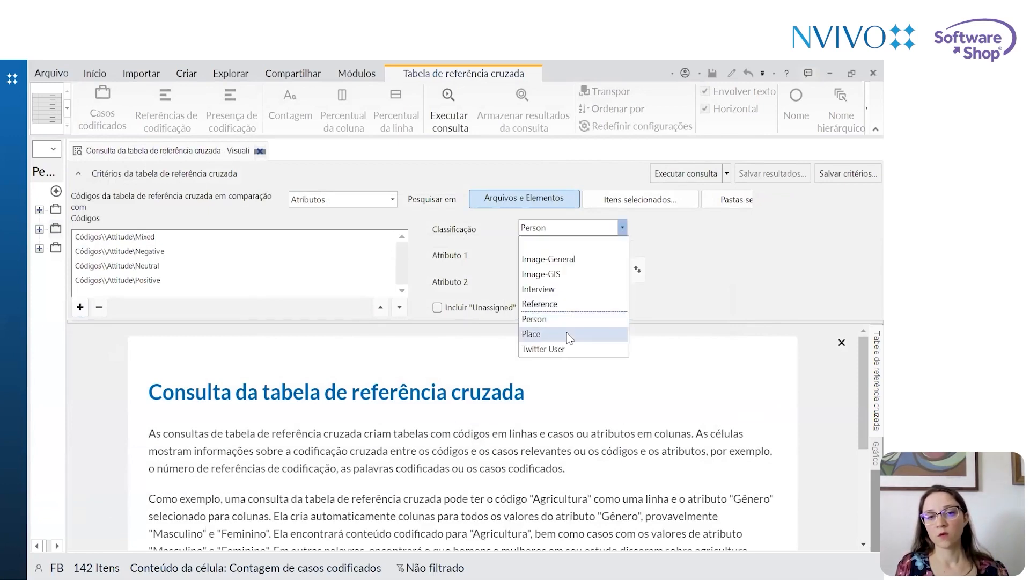
{"action": "left_click", "coordinate": [558, 319]}
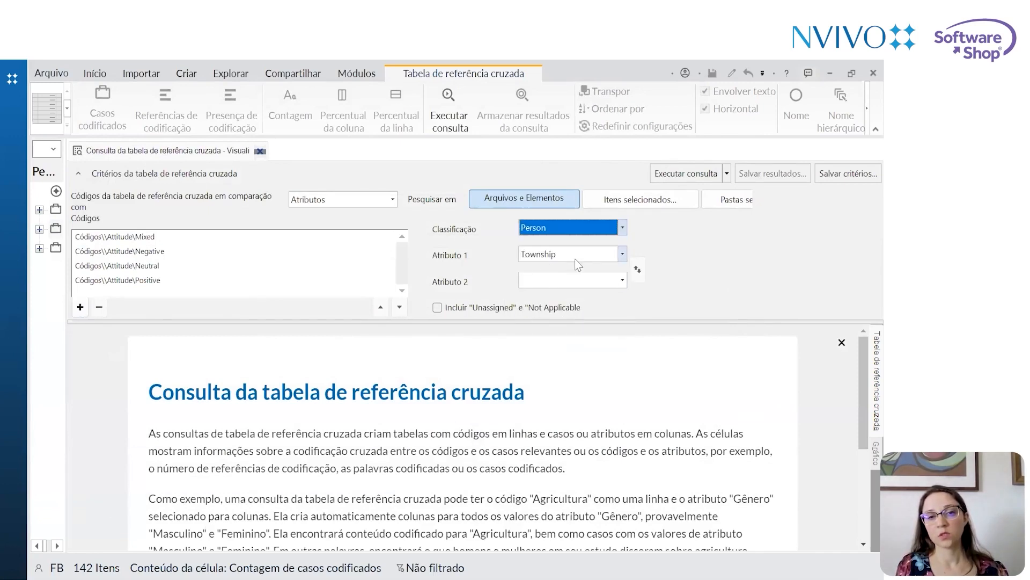
{"action": "left_click", "coordinate": [622, 254]}
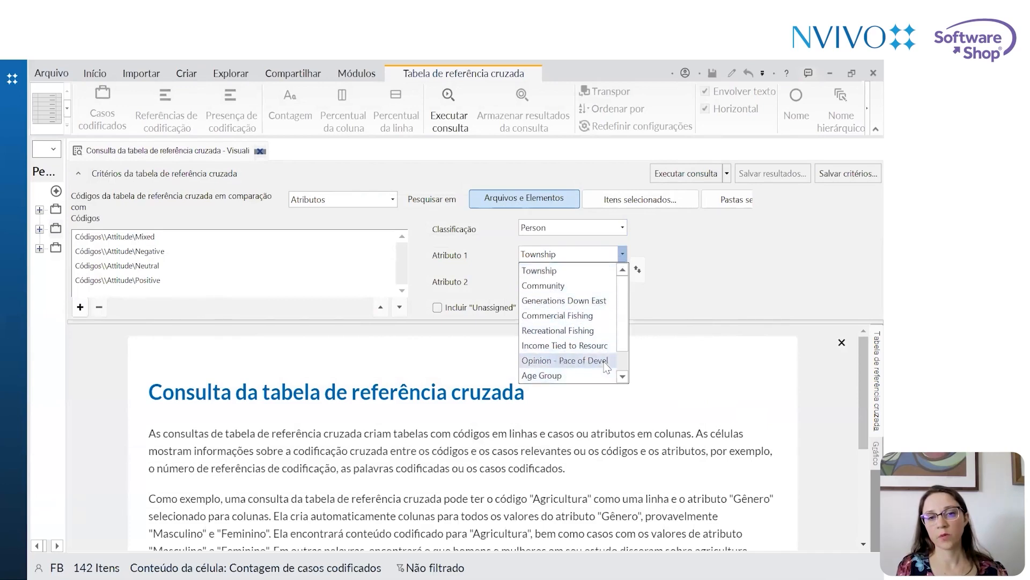
{"action": "scroll", "coordinate": [604, 365], "scroll_direction": "down", "scroll_amount": 1}
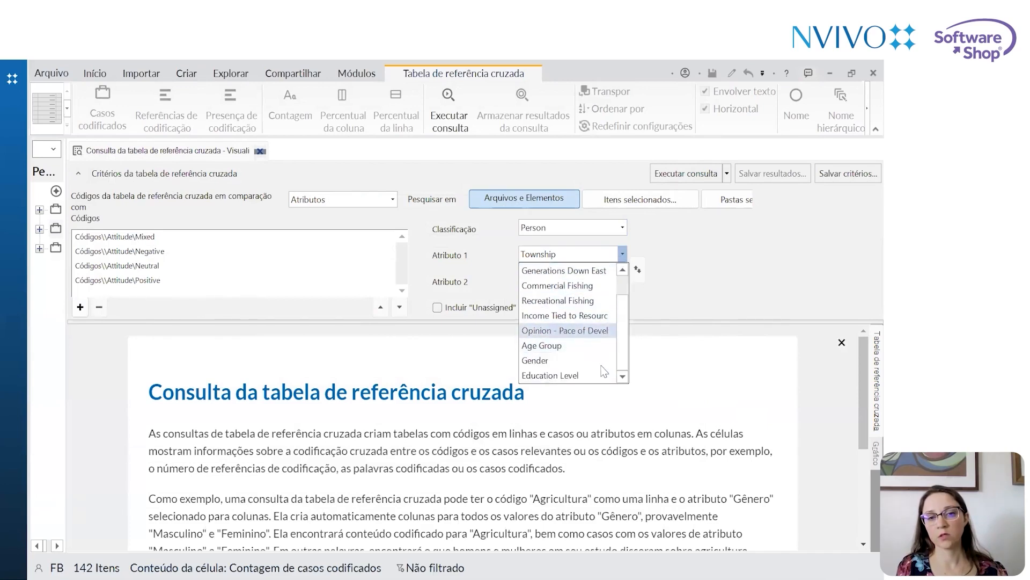
{"action": "left_click", "coordinate": [571, 346]}
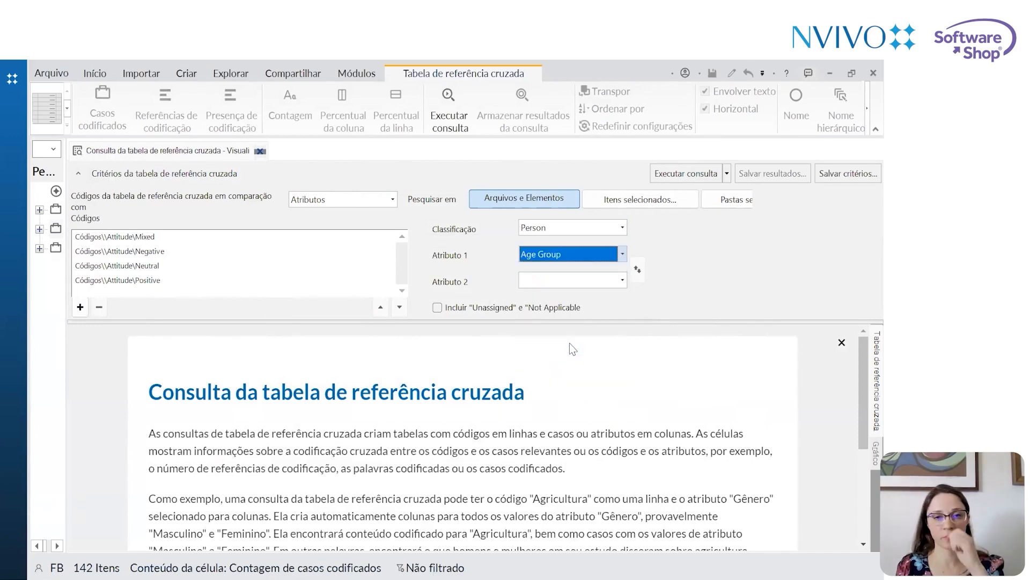
{"action": "left_click", "coordinate": [676, 180]}
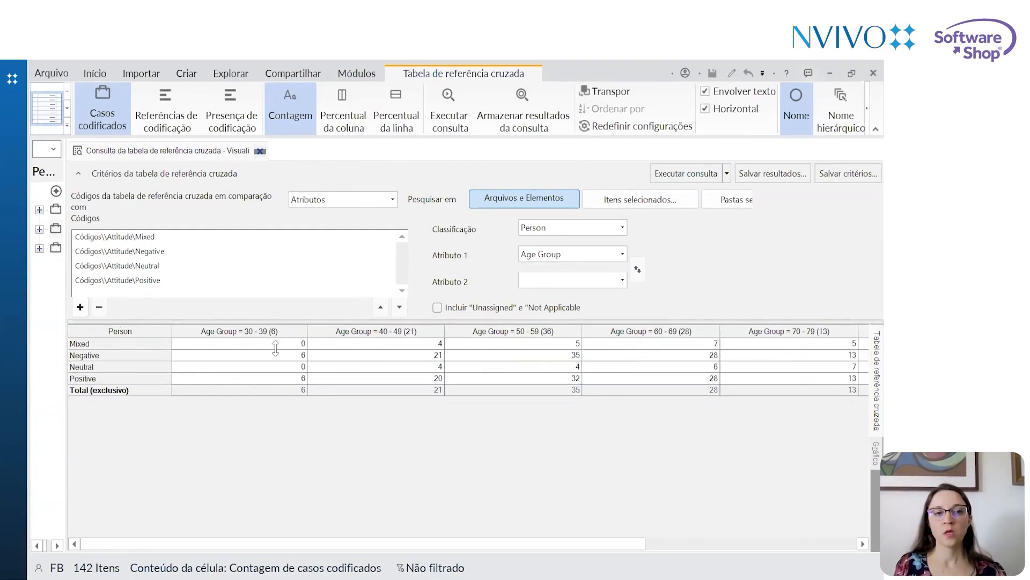
Compare the crosstab cells as coded cases, coding references and coding presence, ending on coding references
{"action": "left_click", "coordinate": [119, 119]}
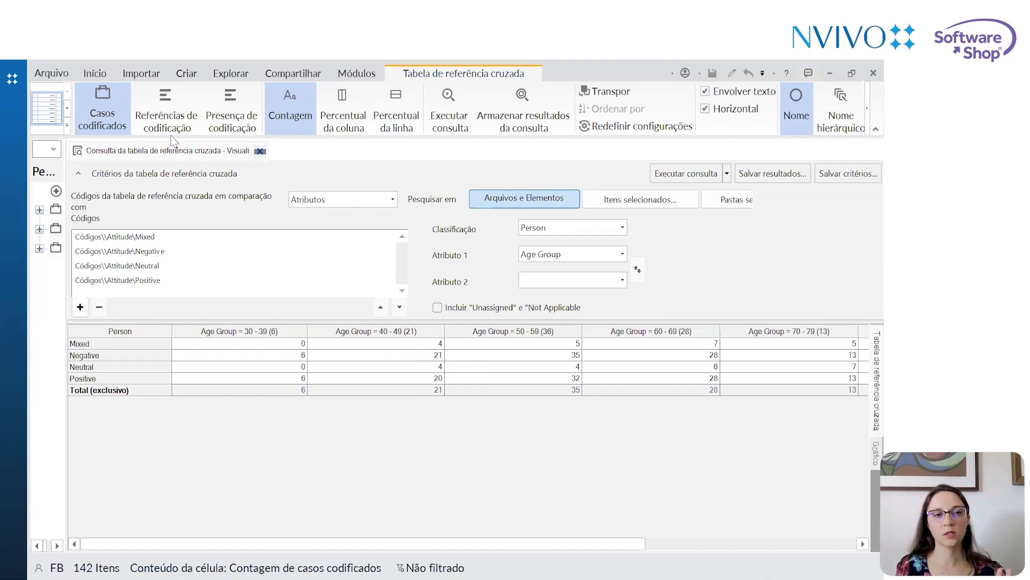
{"action": "left_click", "coordinate": [170, 120]}
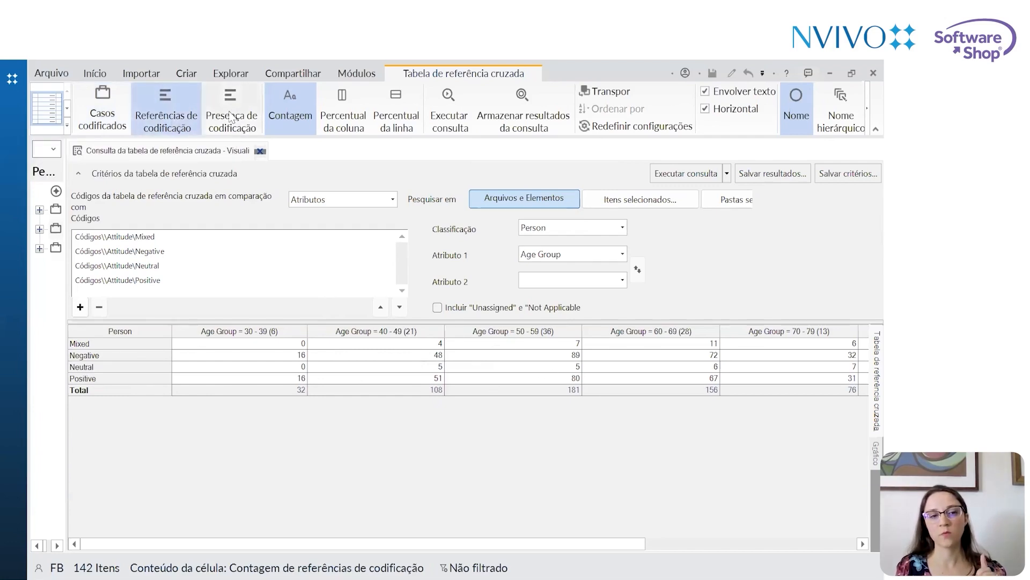
{"action": "left_click", "coordinate": [230, 117]}
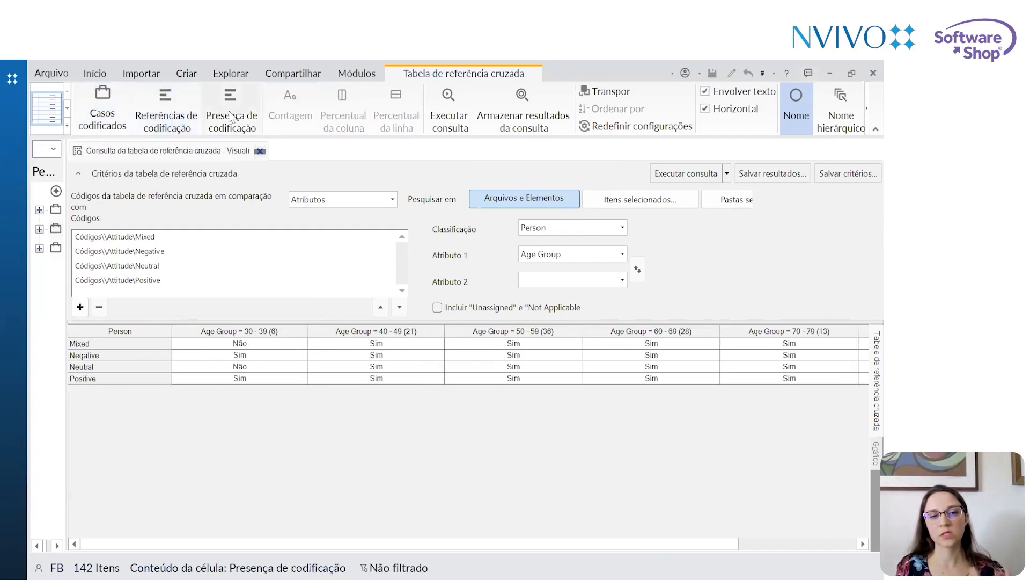
{"action": "left_click", "coordinate": [167, 113]}
{"action": "left_click", "coordinate": [114, 114]}
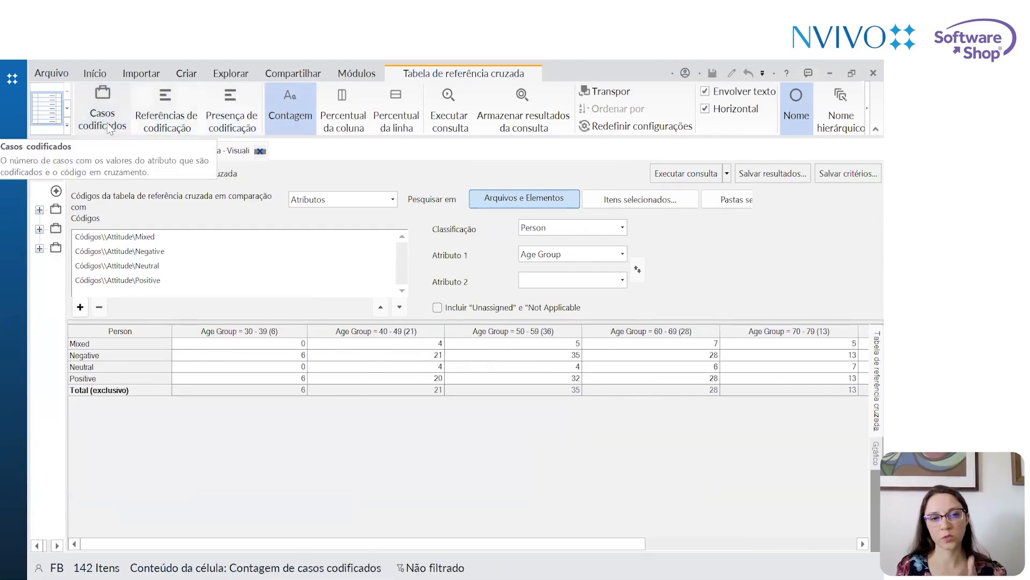
{"action": "left_click", "coordinate": [152, 122]}
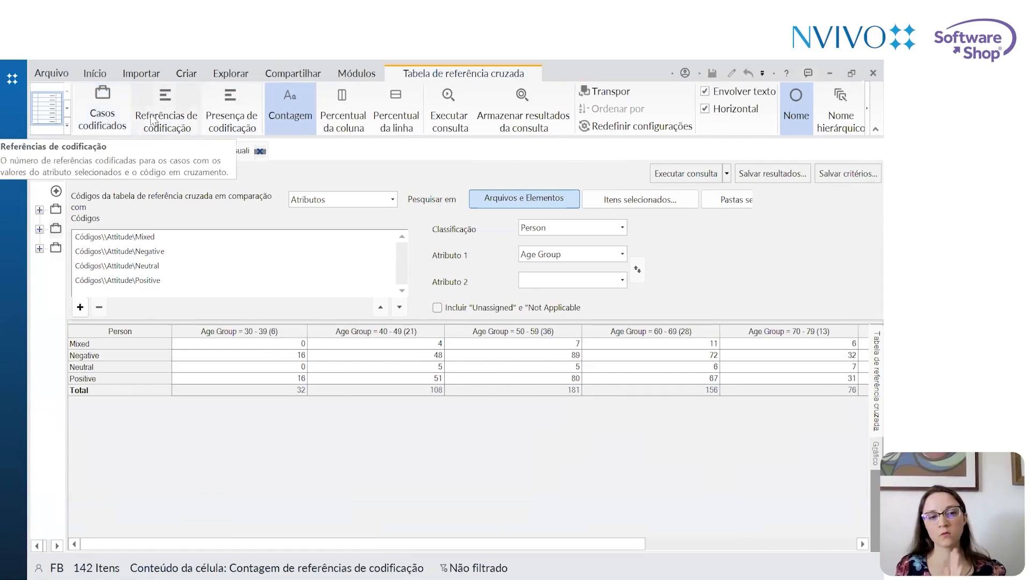
{"action": "left_click", "coordinate": [209, 113]}
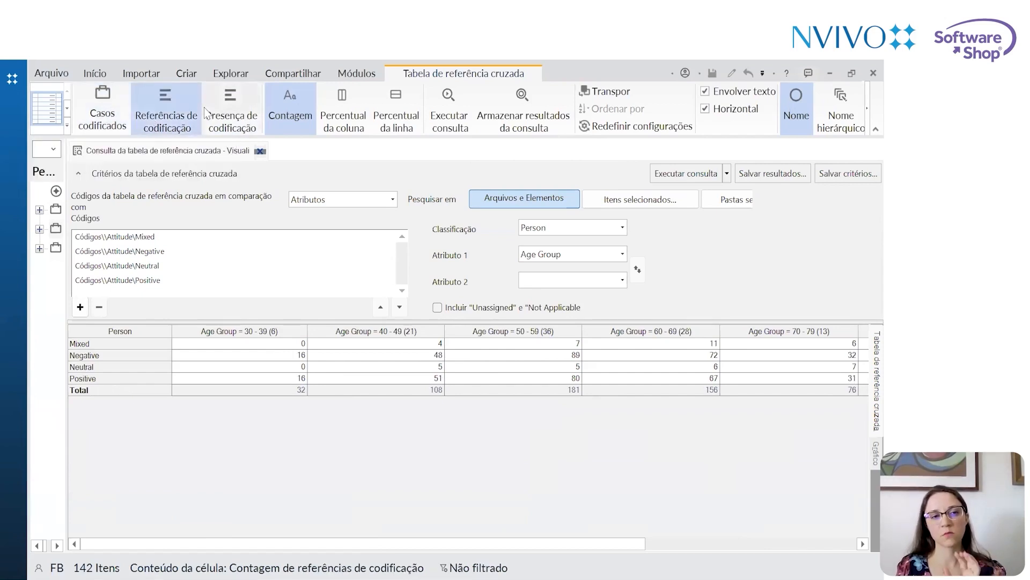
{"action": "left_click", "coordinate": [167, 117]}
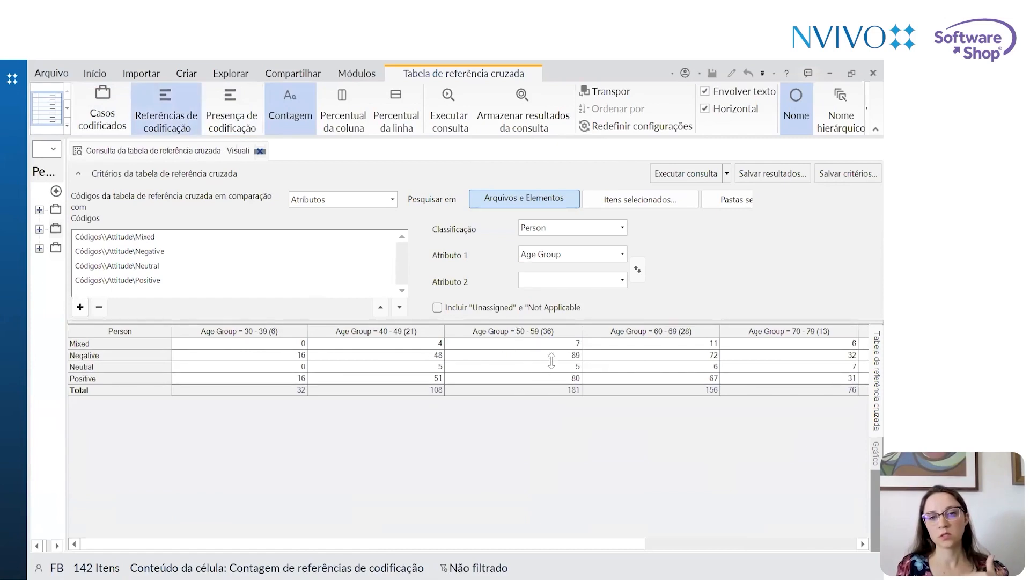
Read through the references coded Negative for the 40 - 49 age group, and close that view
{"action": "left_click", "coordinate": [433, 356]}
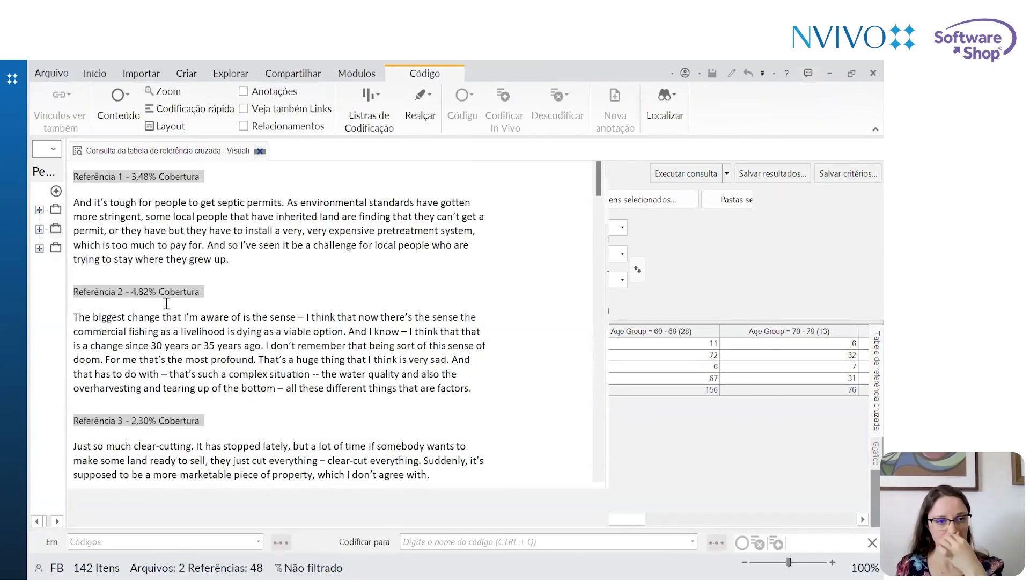
{"action": "scroll", "coordinate": [166, 303], "scroll_direction": "down", "scroll_amount": 9}
{"action": "scroll", "coordinate": [166, 303], "scroll_direction": "down", "scroll_amount": 15}
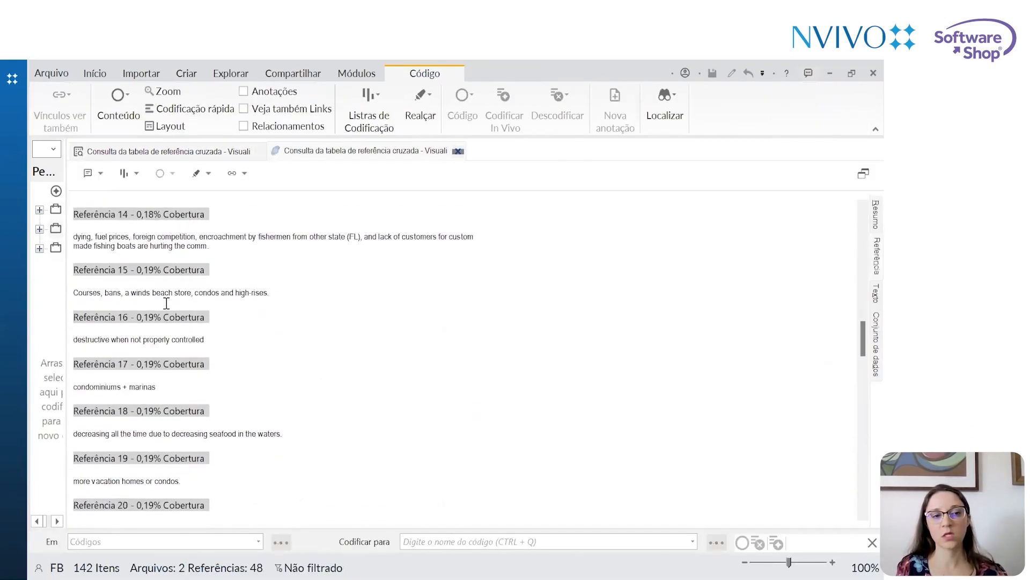
{"action": "scroll", "coordinate": [167, 304], "scroll_direction": "down", "scroll_amount": 5}
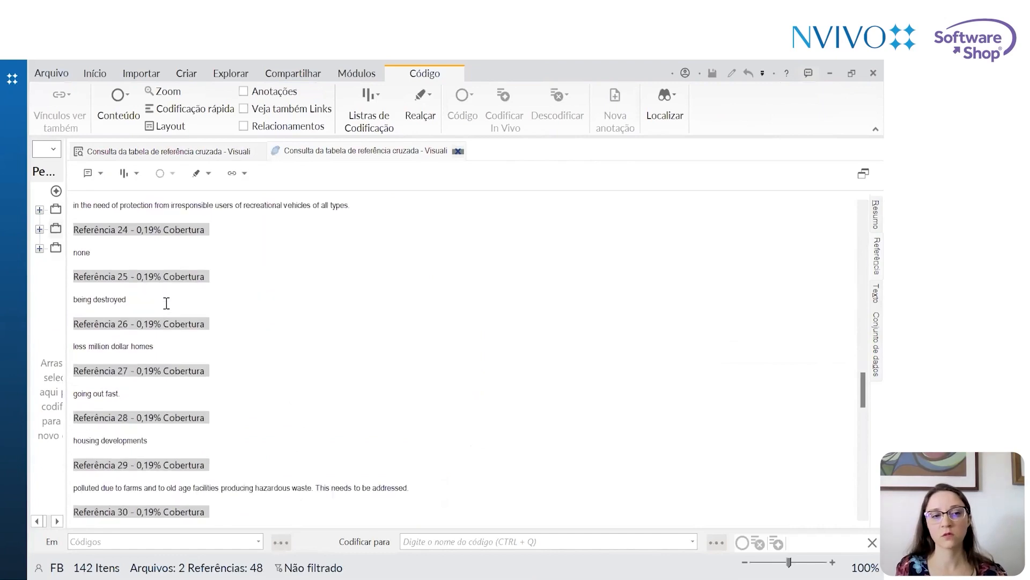
{"action": "left_click", "coordinate": [458, 151]}
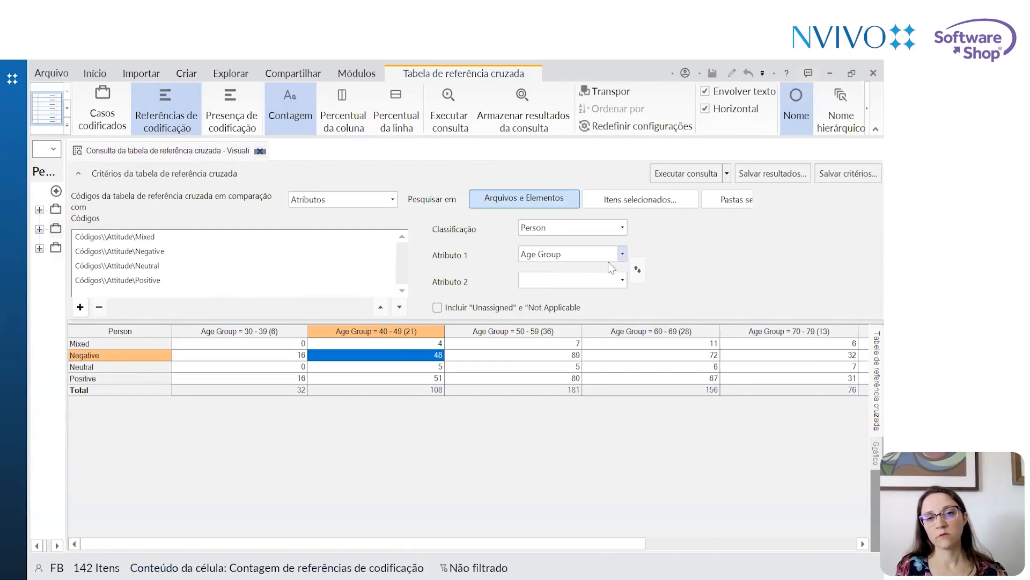
Add Gender as the crosstab's second attribute and rerun the query
{"action": "left_click", "coordinate": [622, 279]}
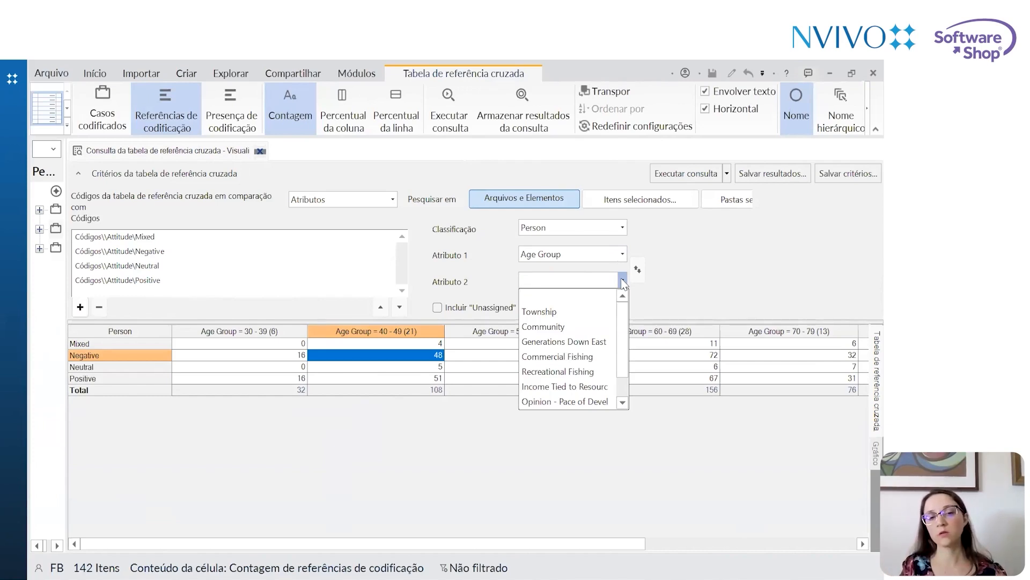
{"action": "left_click_drag", "start_coordinate": [627, 333], "coordinate": [630, 382]}
{"action": "left_click", "coordinate": [585, 384]}
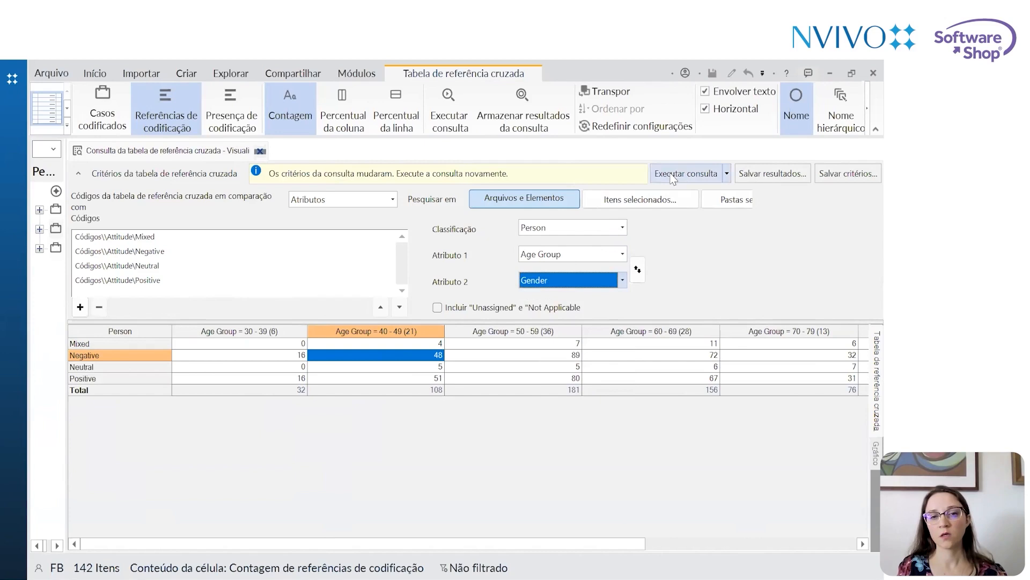
{"action": "left_click", "coordinate": [687, 174]}
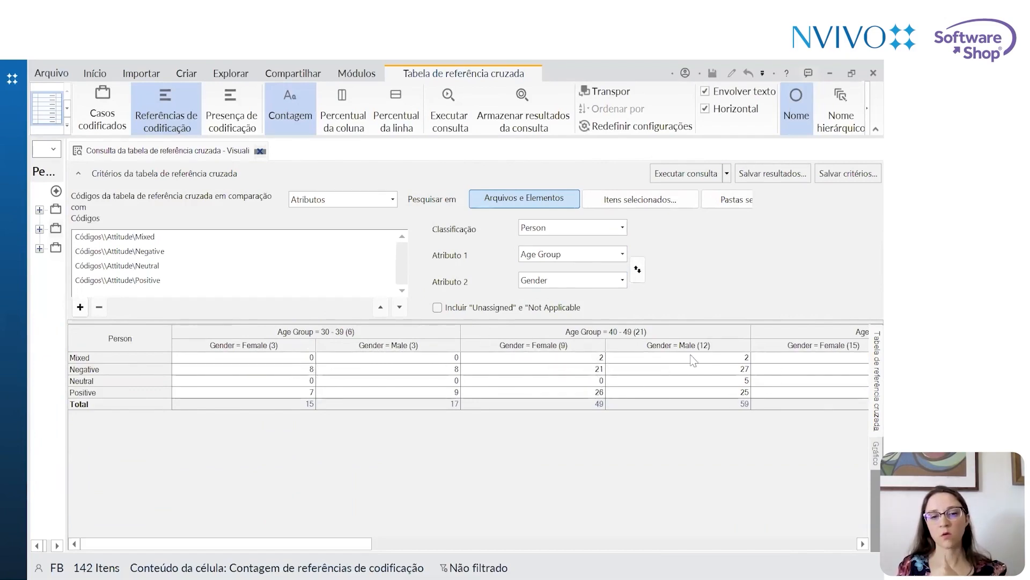
Show coded cases in the crosstab and compare the column percentages with the counts, ending on counts
{"action": "left_click_drag", "start_coordinate": [365, 542], "coordinate": [595, 542]}
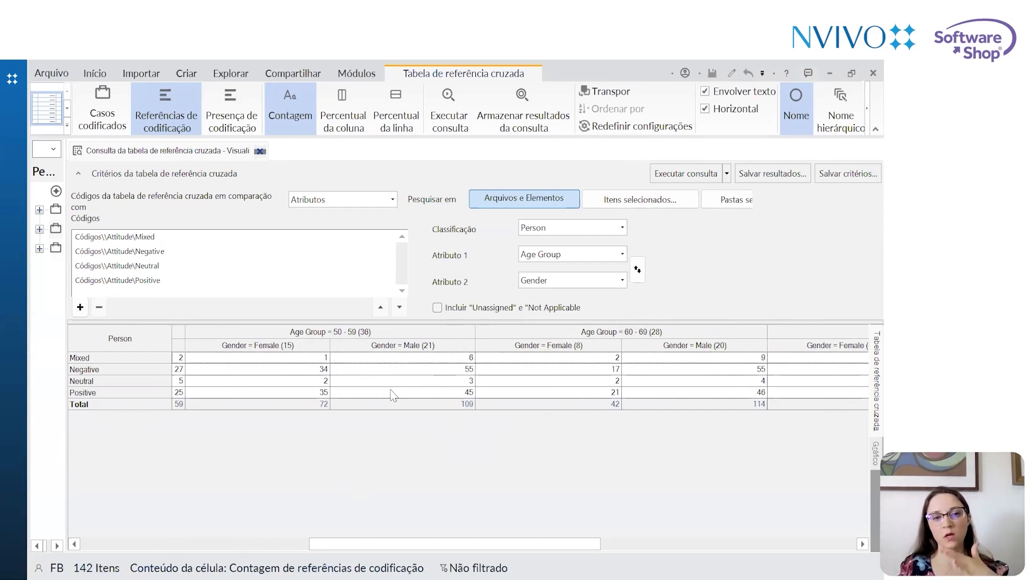
{"action": "left_click", "coordinate": [114, 110]}
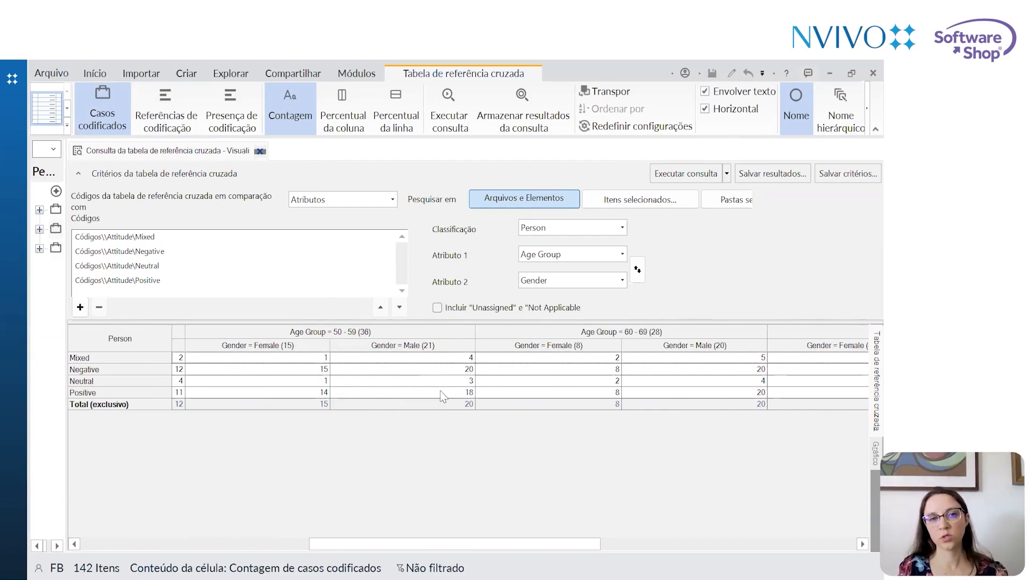
{"action": "left_click", "coordinate": [337, 111]}
{"action": "left_click", "coordinate": [311, 112]}
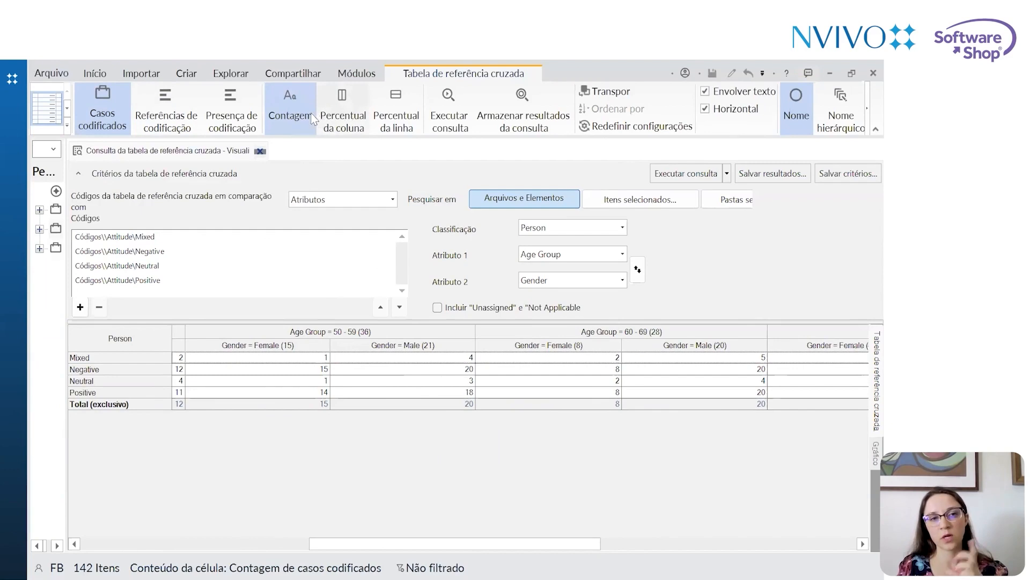
{"action": "left_click", "coordinate": [346, 125]}
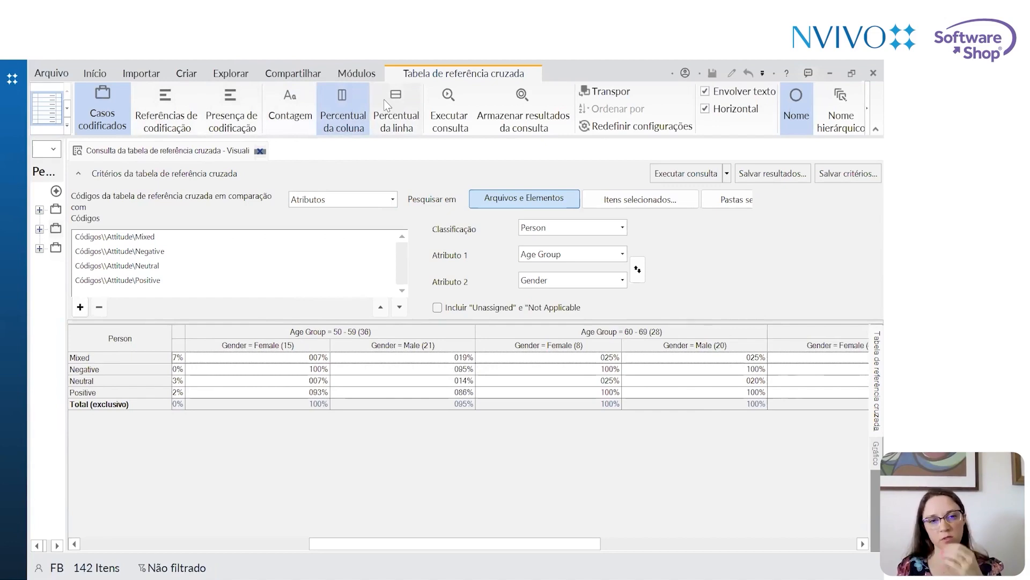
{"action": "left_click", "coordinate": [288, 114]}
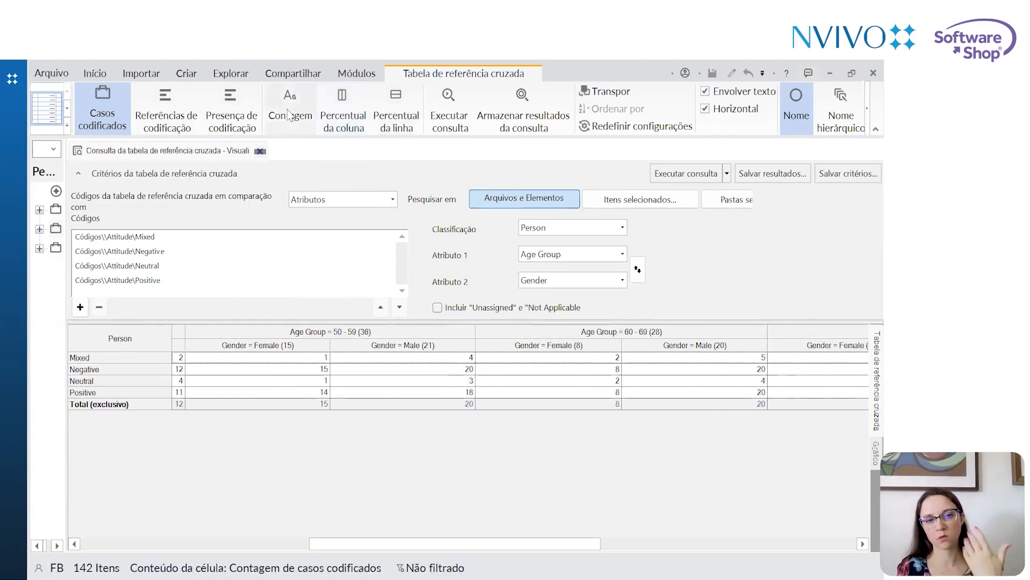
Compare the Age Group and Gender crosstab as column percentages, coding presence and coding references, and close the query
{"action": "left_click", "coordinate": [338, 114]}
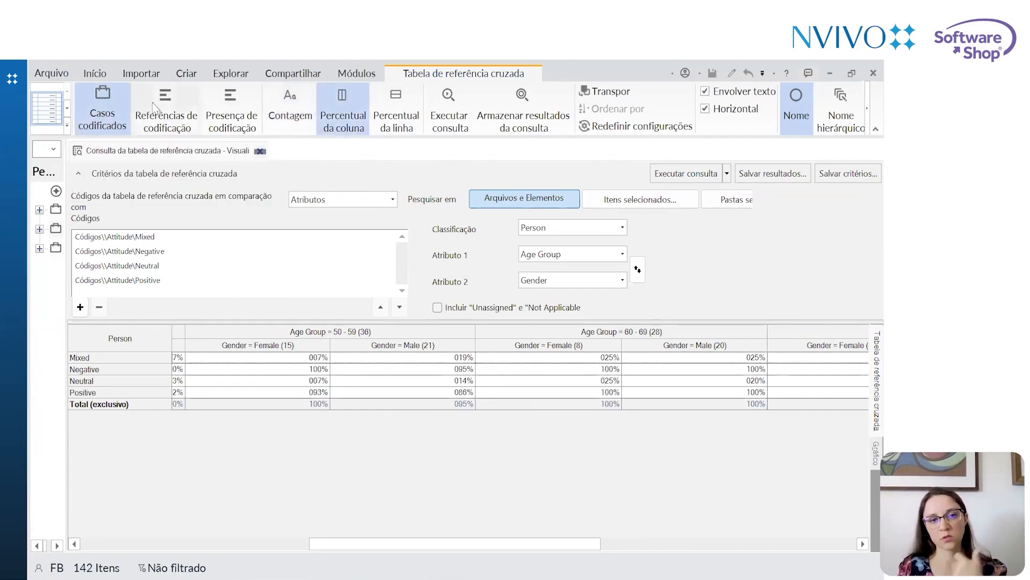
{"action": "left_click", "coordinate": [221, 120]}
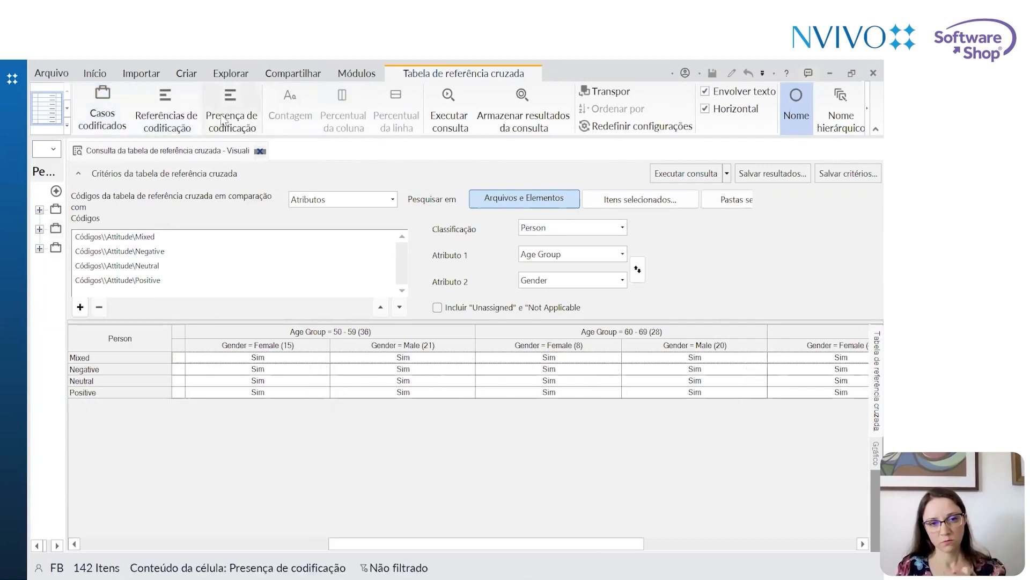
{"action": "left_click", "coordinate": [173, 113]}
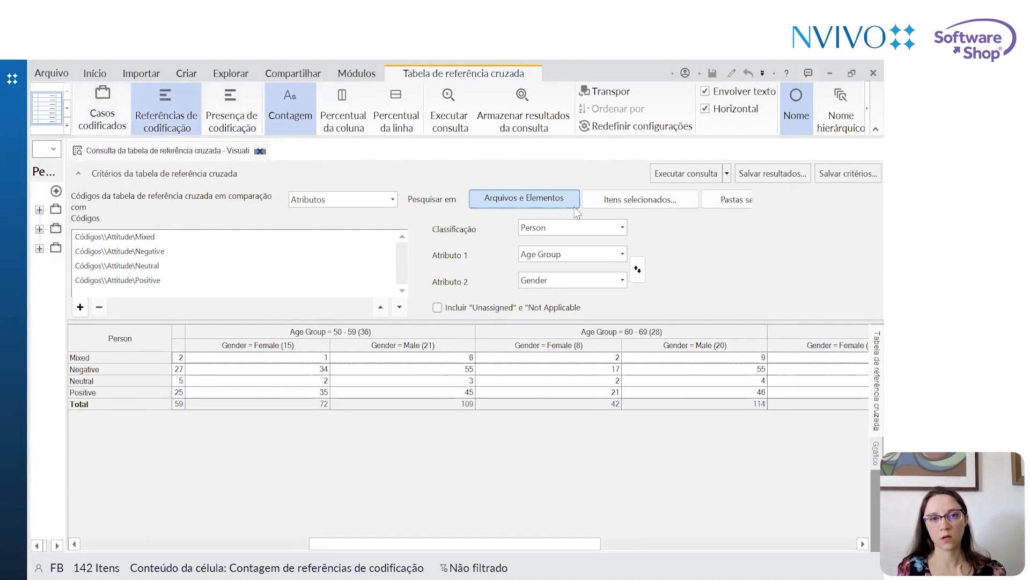
{"action": "left_click", "coordinate": [261, 151]}
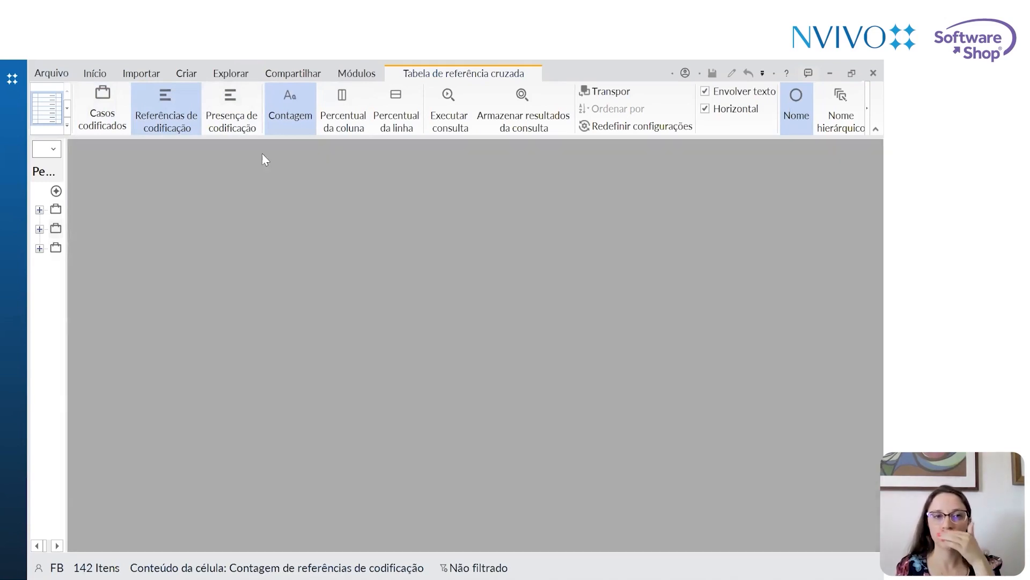
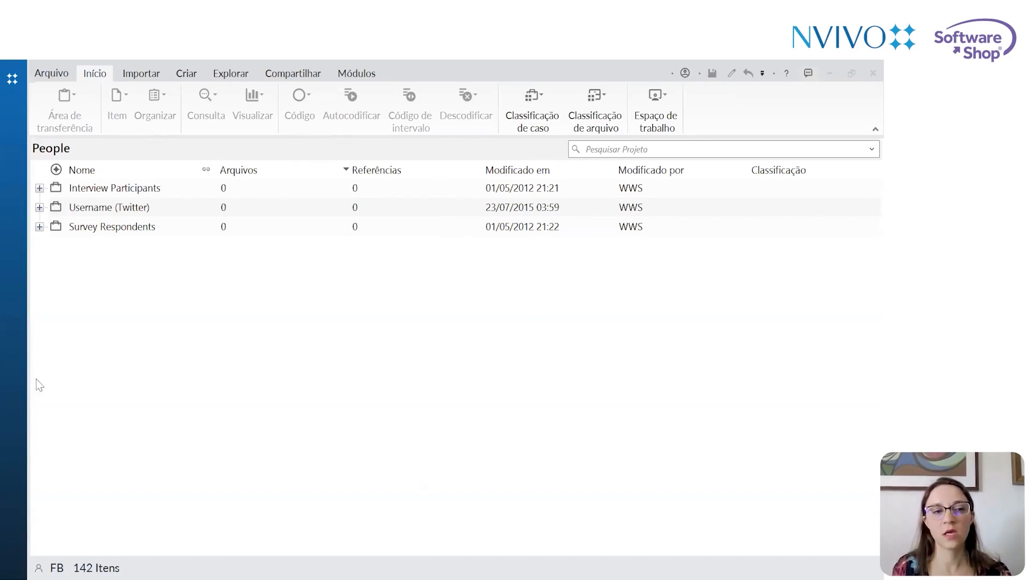
Browse the Twitter username cases and the Person cases, and list the attributes of the Person case classification
{"action": "left_click", "coordinate": [15, 326]}
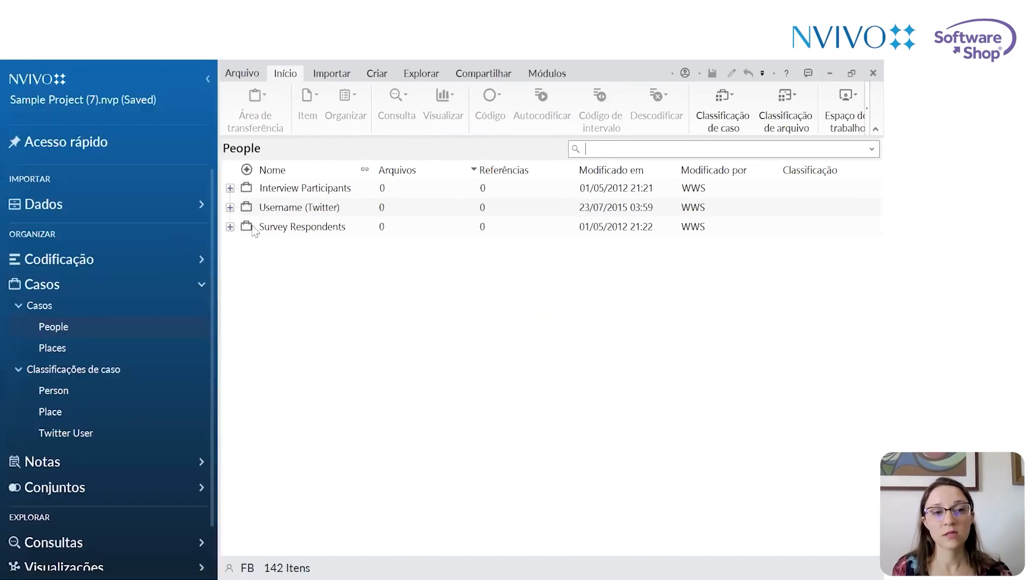
{"action": "left_click", "coordinate": [231, 207]}
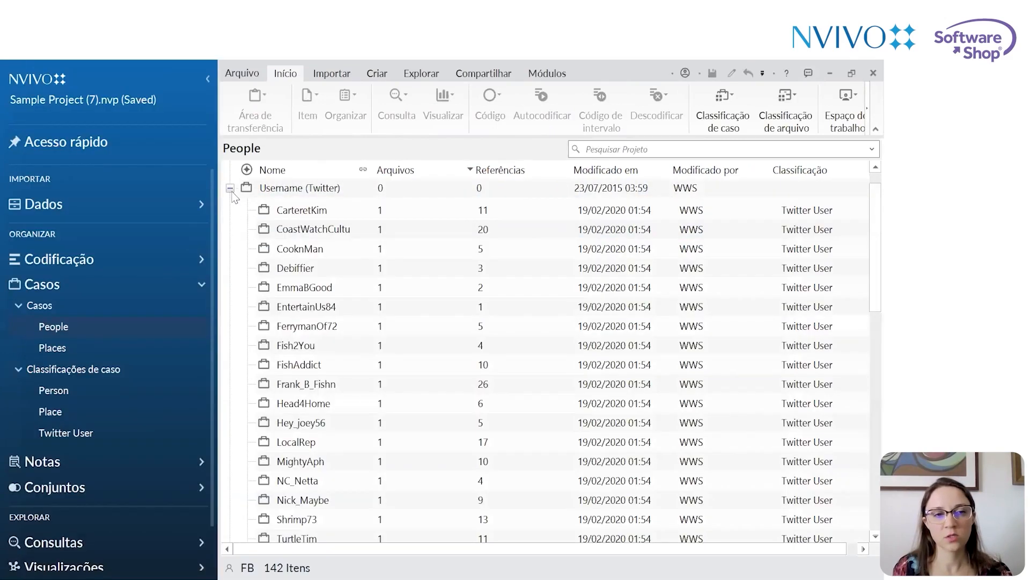
{"action": "left_click", "coordinate": [231, 189]}
{"action": "left_click", "coordinate": [90, 397]}
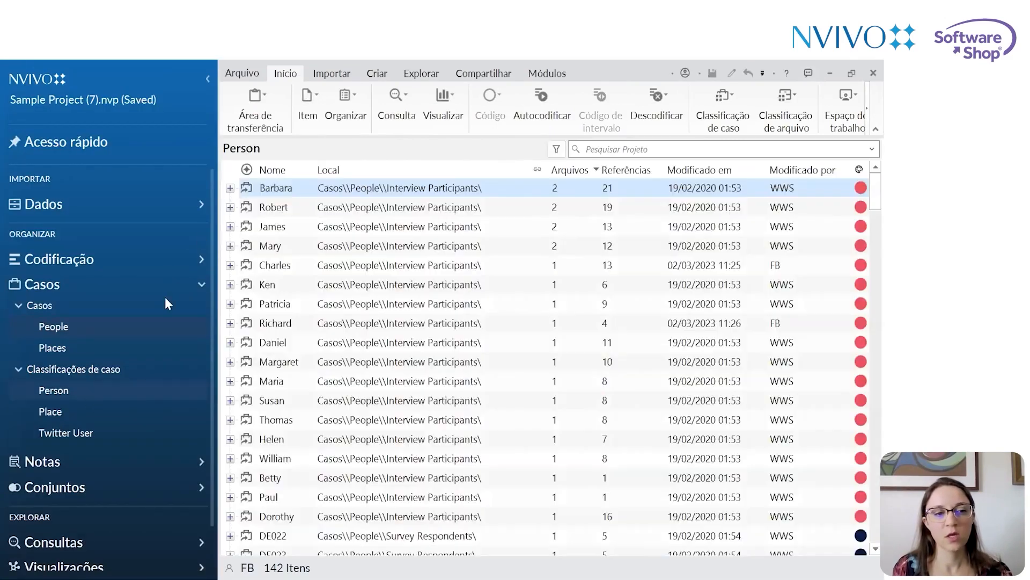
{"action": "left_click", "coordinate": [98, 371]}
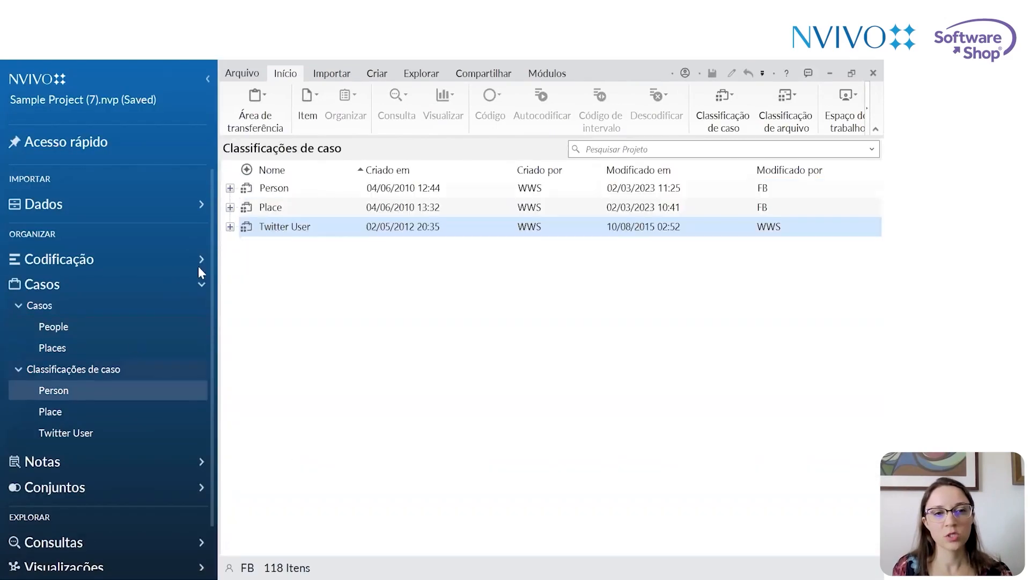
{"action": "left_click", "coordinate": [230, 188]}
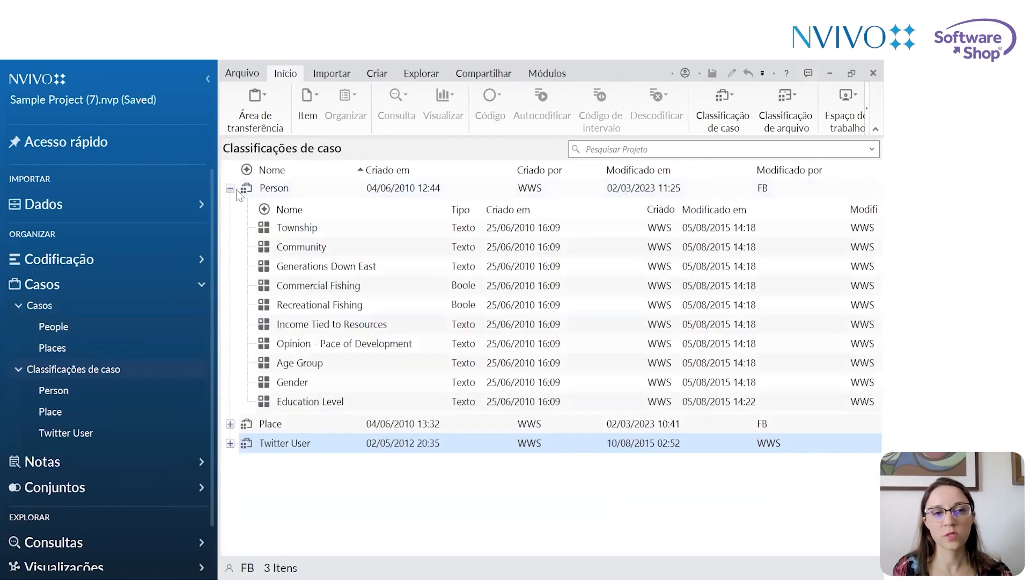
{"action": "left_click", "coordinate": [207, 80]}
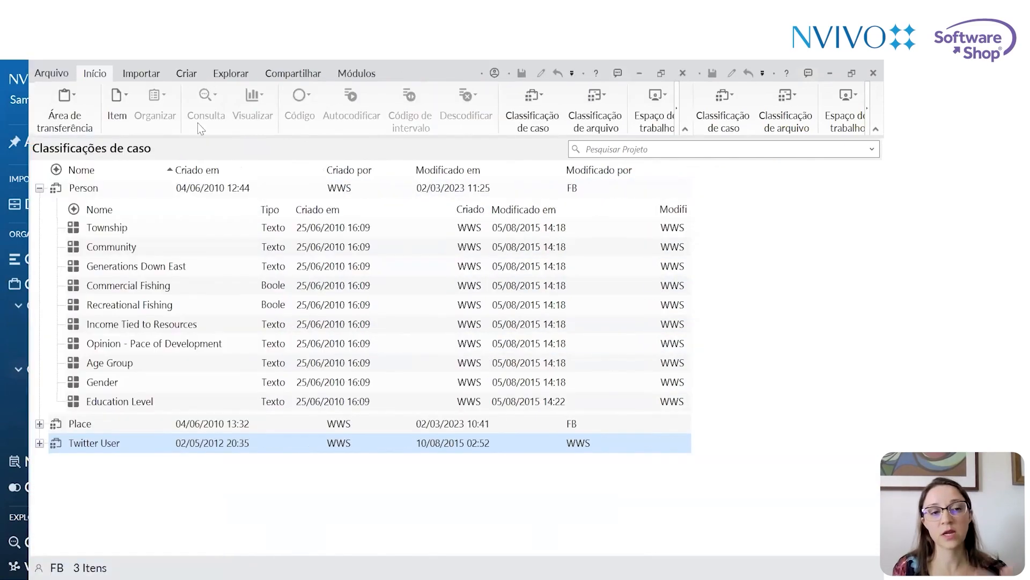
Chart the Person cases by Age Group attribute value, examine the distribution, and close the chart
{"action": "left_click", "coordinate": [139, 361]}
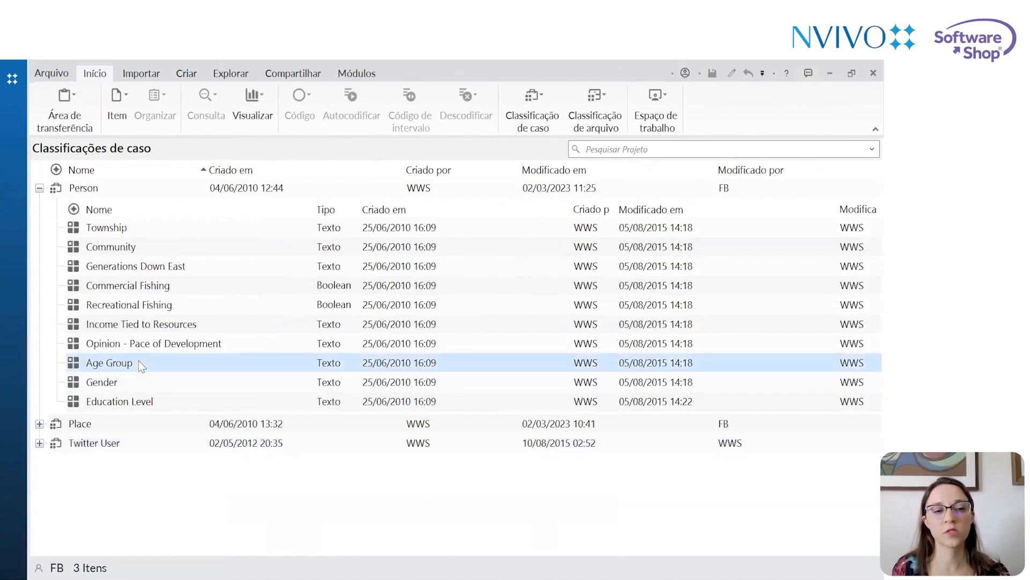
{"action": "right_click", "coordinate": [105, 367]}
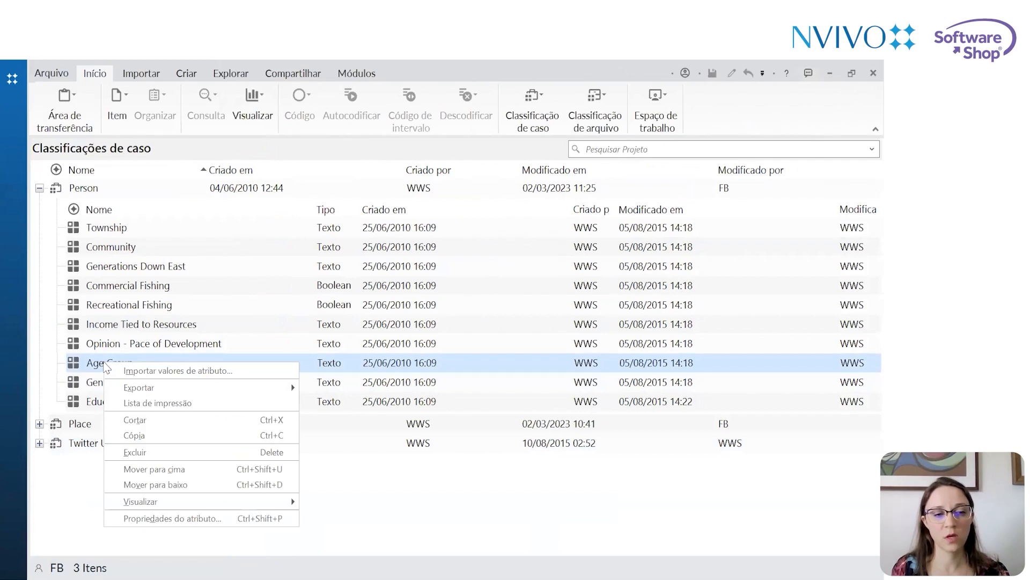
{"action": "mouse_move", "coordinate": [153, 503]}
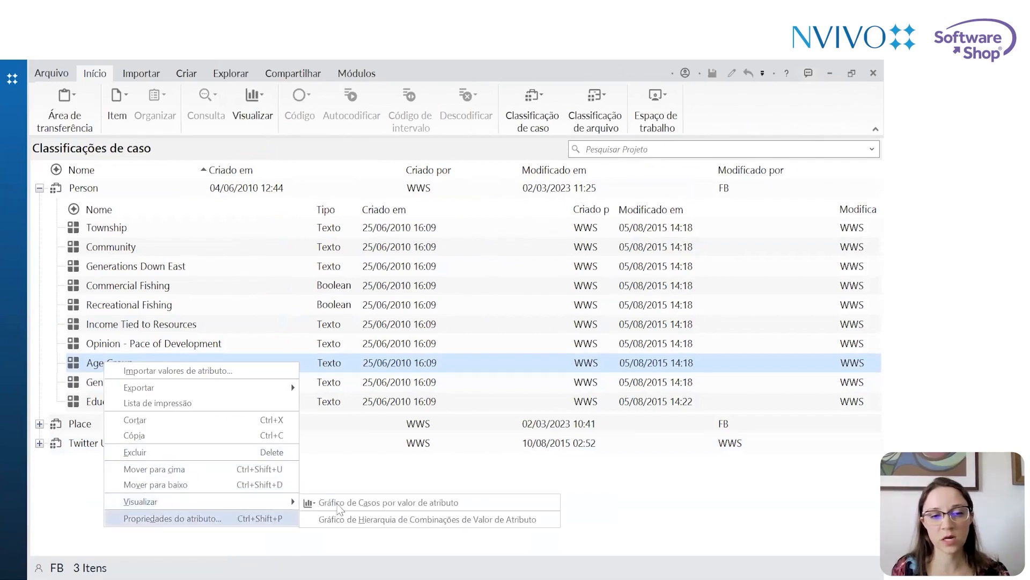
{"action": "left_click", "coordinate": [403, 505]}
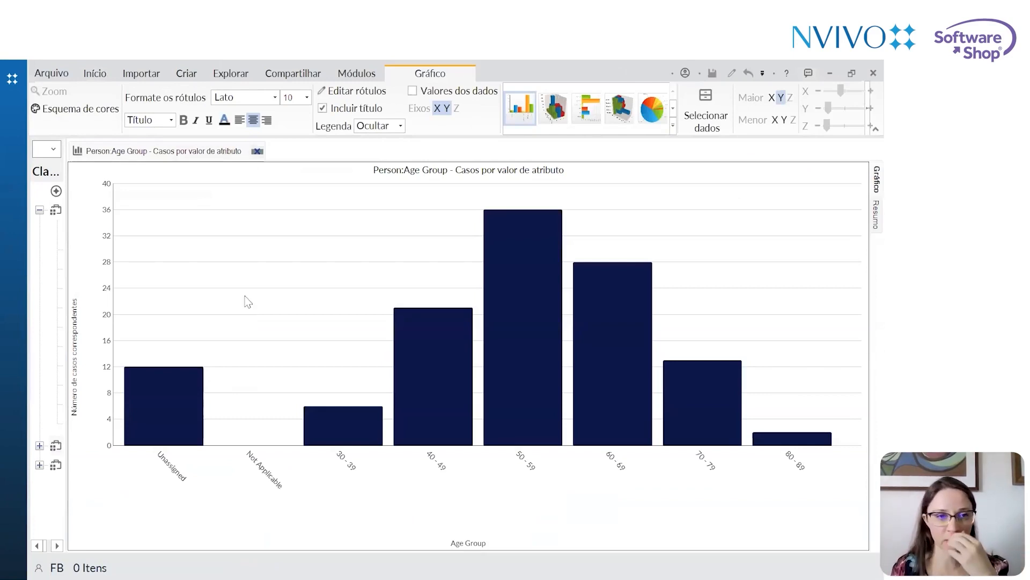
{"action": "left_click", "coordinate": [258, 153]}
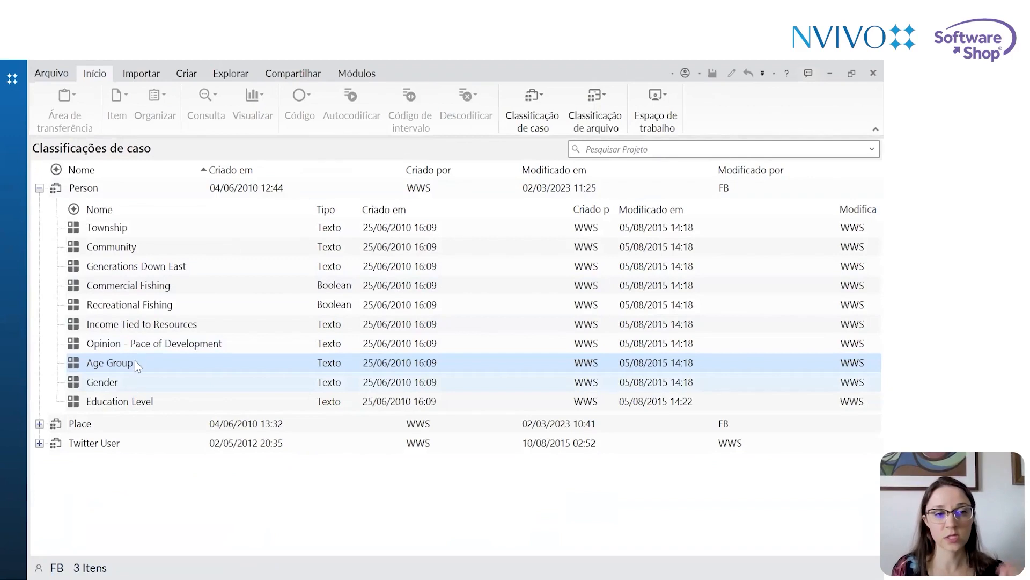
Chart the Person cases by Education Level value, show data values on the bars, examine them and close the chart
{"action": "right_click", "coordinate": [128, 402]}
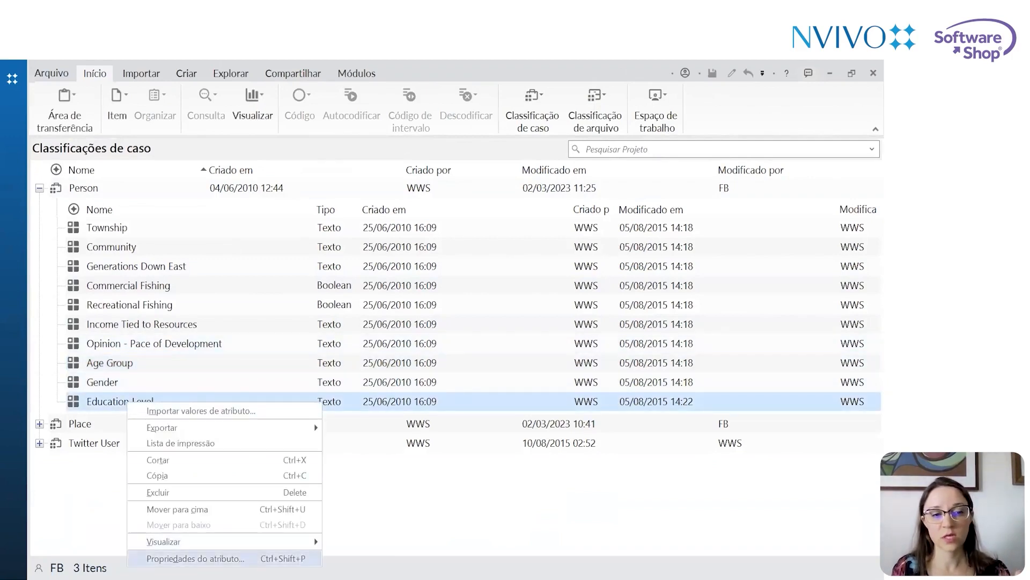
{"action": "mouse_move", "coordinate": [209, 542]}
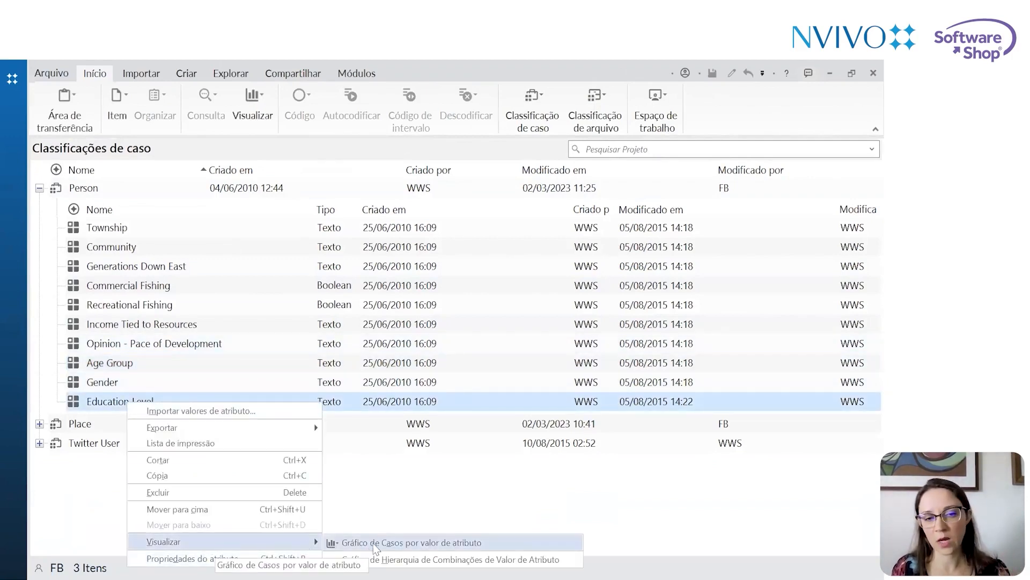
{"action": "left_click", "coordinate": [375, 543]}
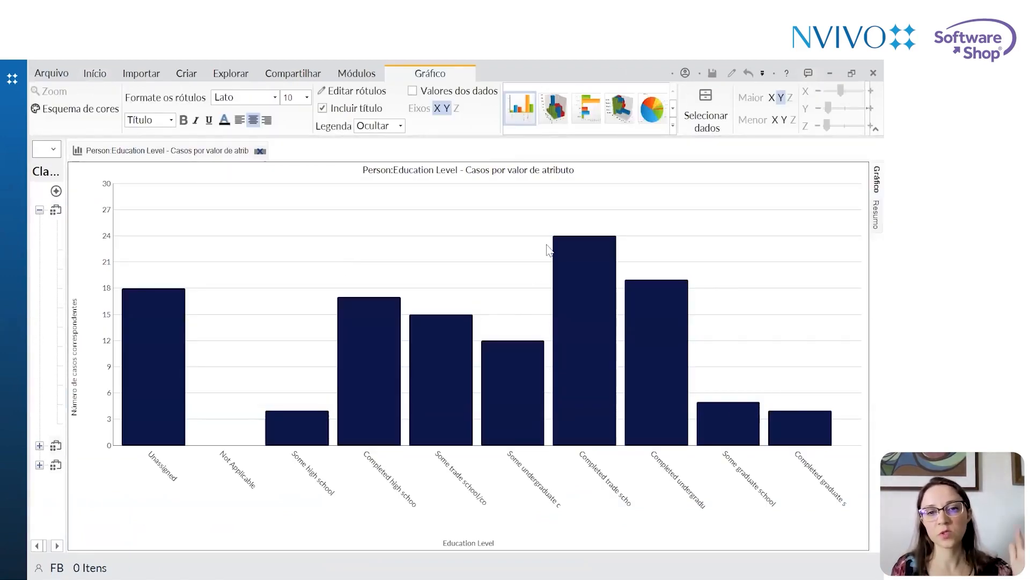
{"action": "left_click", "coordinate": [412, 91]}
{"action": "mouse_move", "coordinate": [375, 298]}
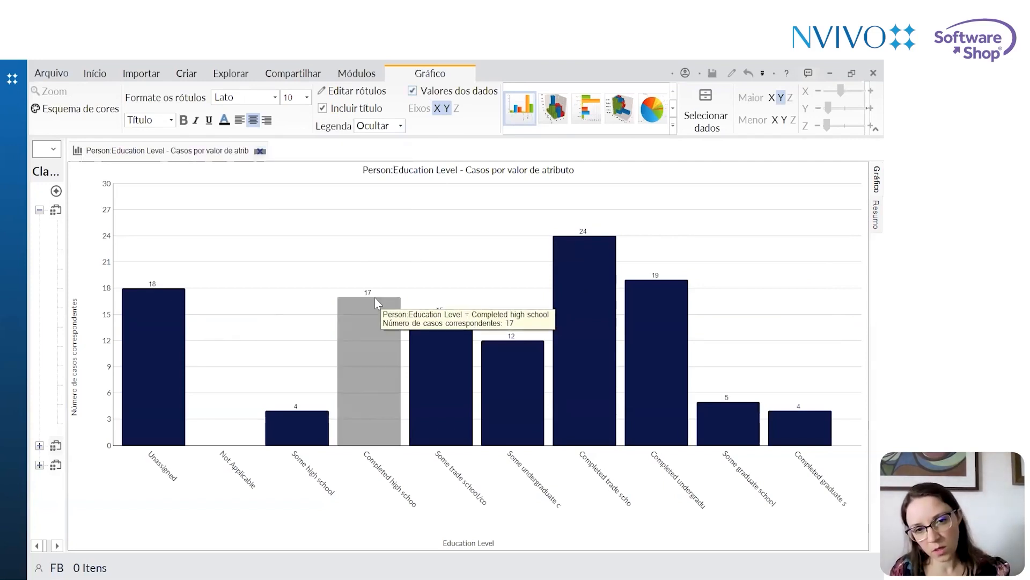
{"action": "mouse_move", "coordinate": [583, 275]}
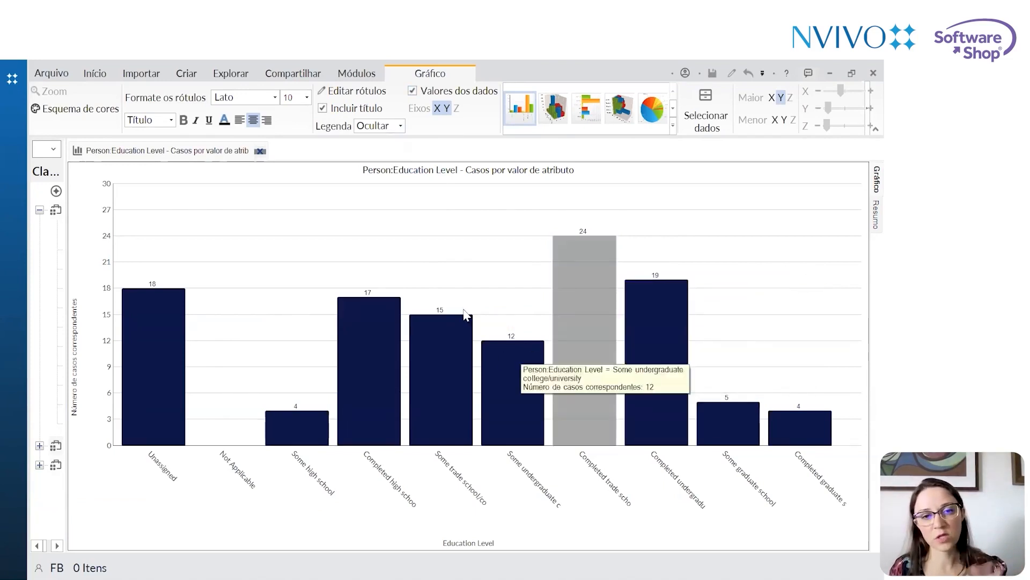
{"action": "left_click", "coordinate": [260, 151]}
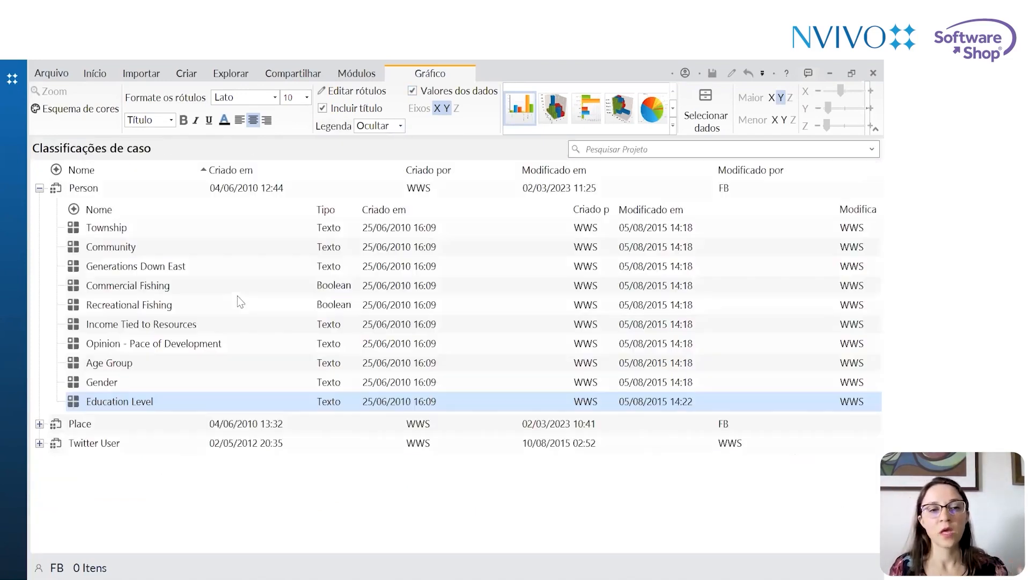
Start a hierarchy chart that visualizes the attribute values assigned to cases
{"action": "left_click", "coordinate": [21, 188]}
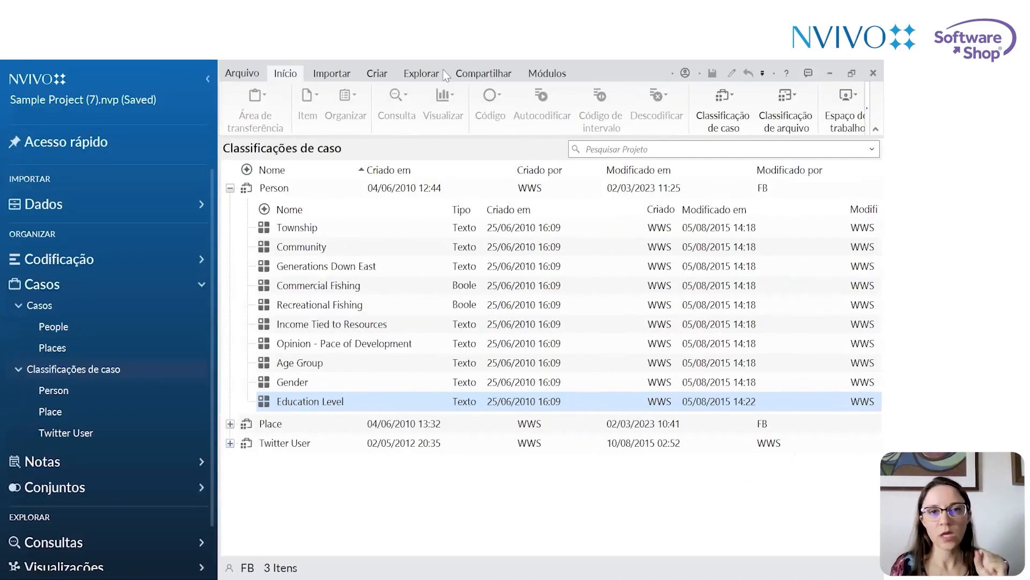
{"action": "left_click", "coordinate": [430, 75]}
{"action": "left_click", "coordinate": [680, 127]}
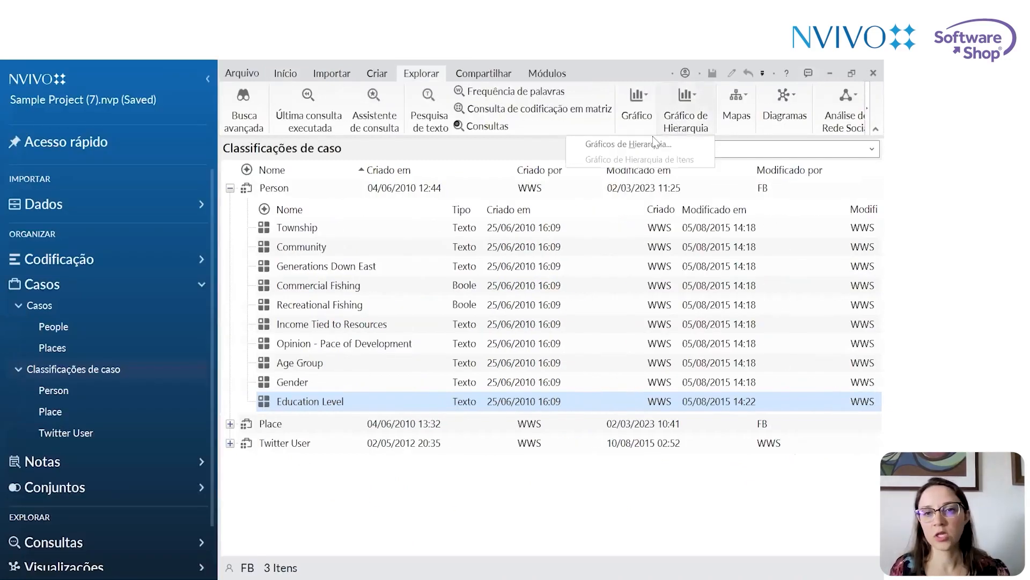
{"action": "left_click", "coordinate": [650, 149]}
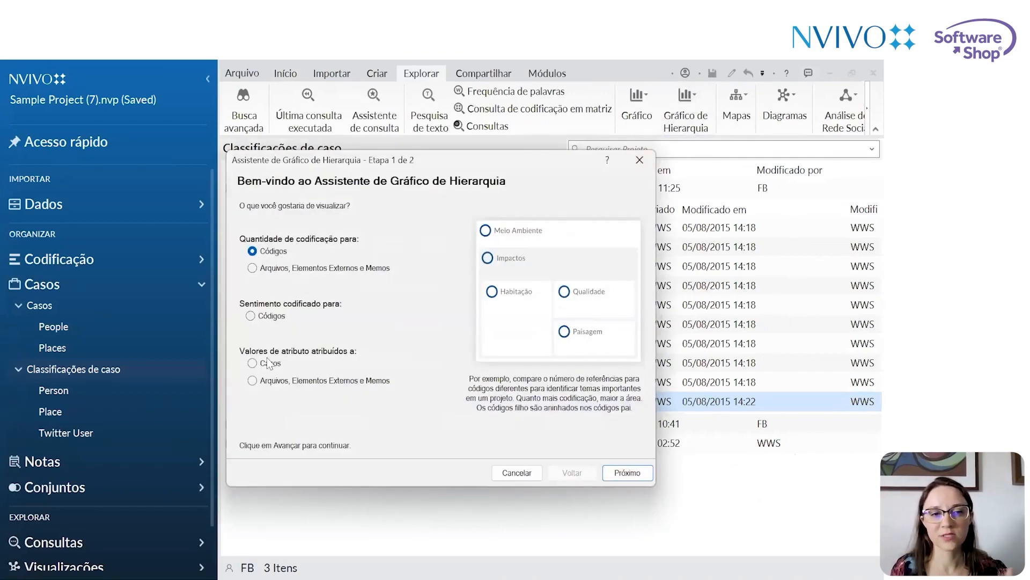
{"action": "left_click", "coordinate": [252, 363]}
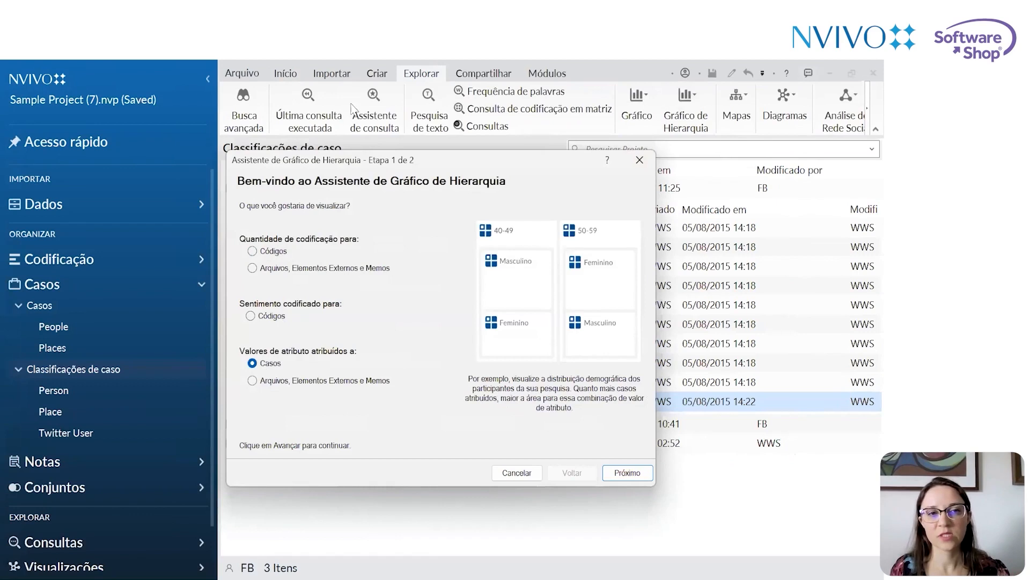
{"action": "left_click_drag", "start_coordinate": [289, 160], "coordinate": [267, 108]}
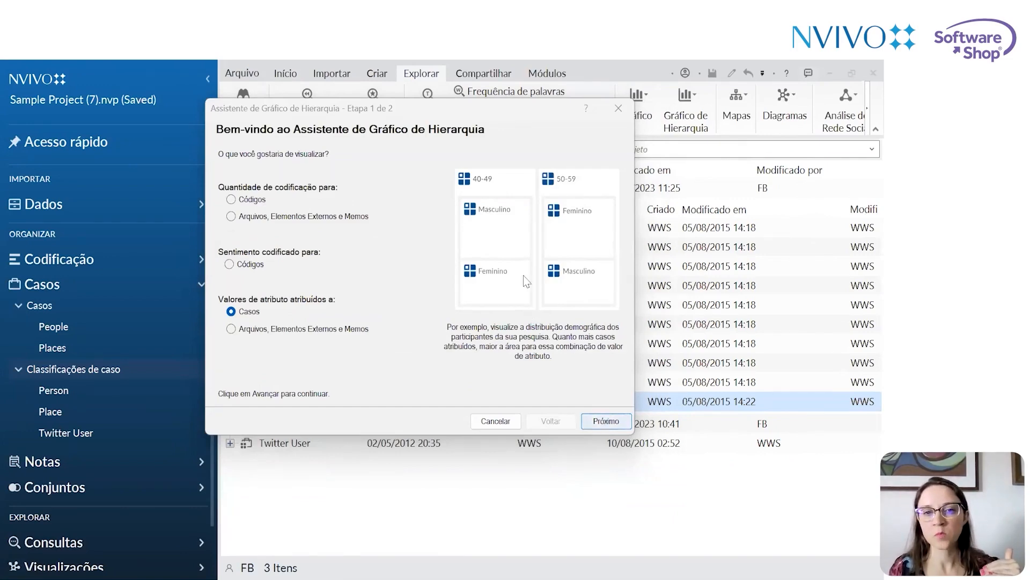
{"action": "left_click", "coordinate": [598, 423]}
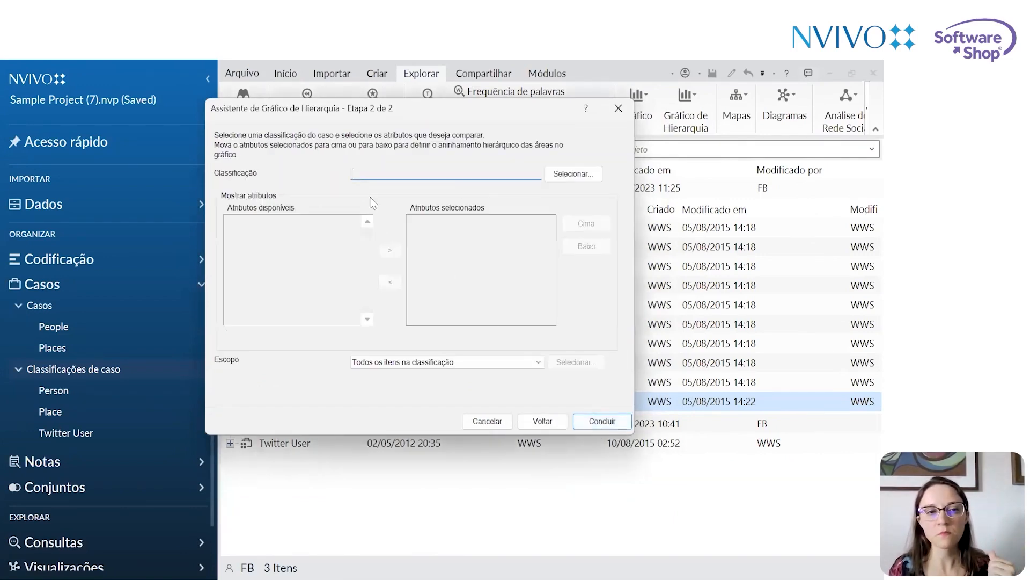
Base the hierarchy chart on the Person classification with Gender nested under Age Group, and generate it
{"action": "left_click", "coordinate": [569, 177]}
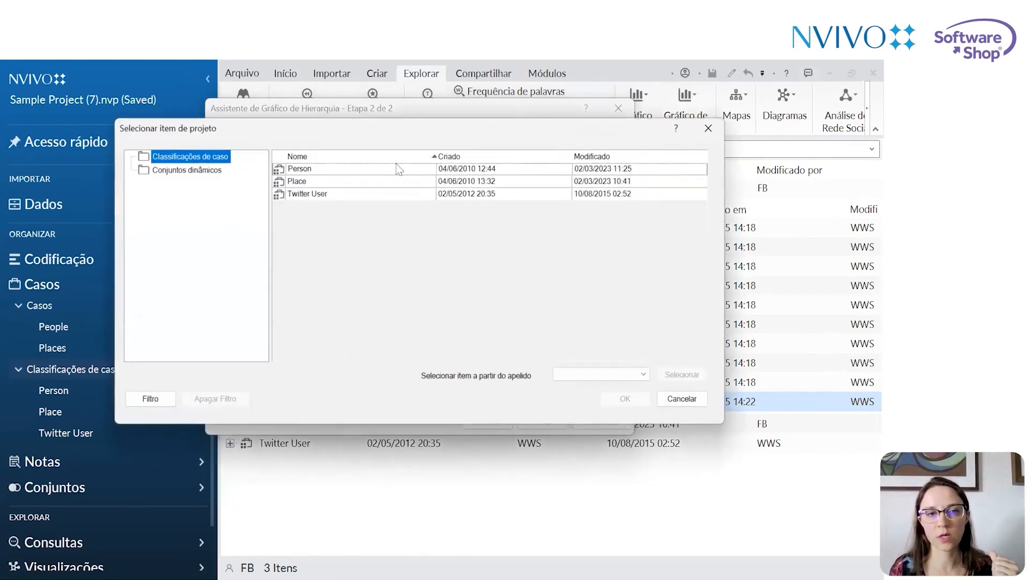
{"action": "left_click", "coordinate": [295, 168]}
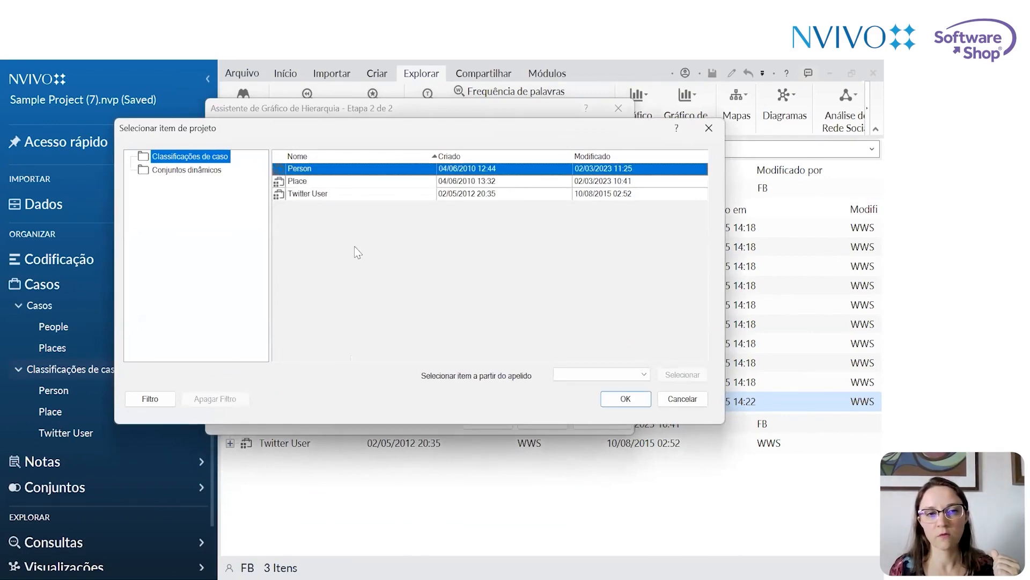
{"action": "left_click", "coordinate": [626, 398]}
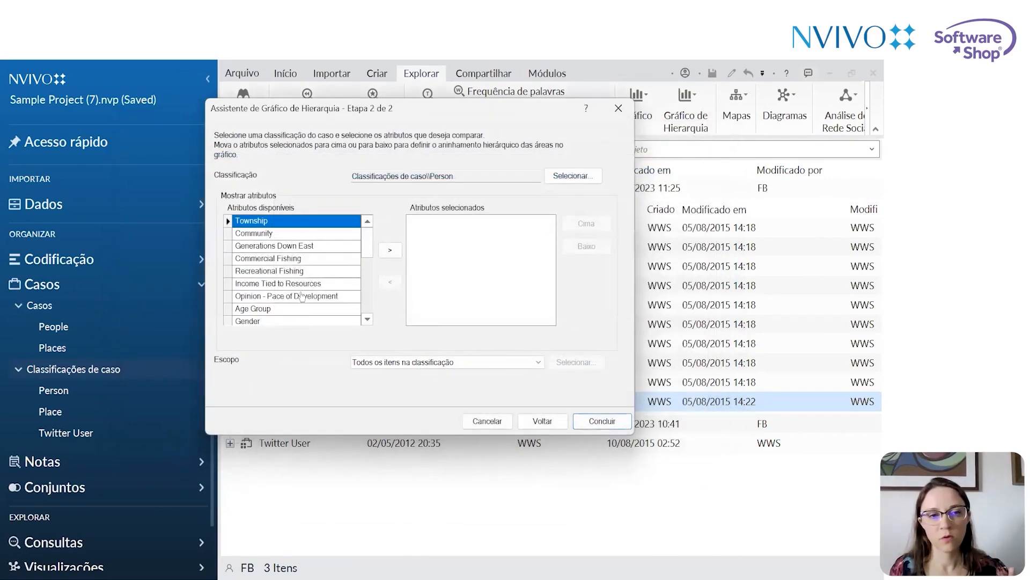
{"action": "left_click", "coordinate": [299, 309]}
{"action": "left_click", "coordinate": [390, 250]}
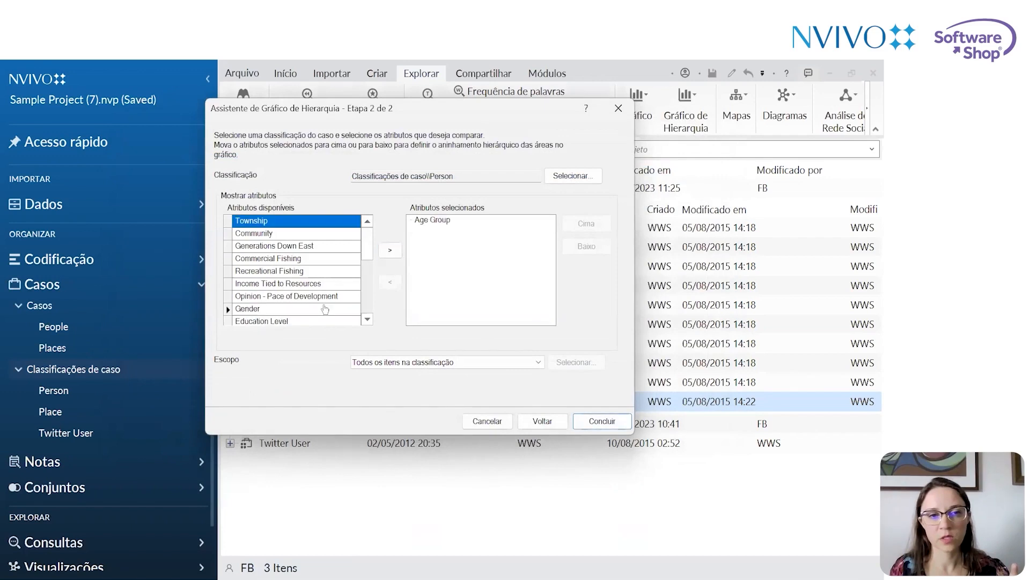
{"action": "left_click", "coordinate": [287, 309]}
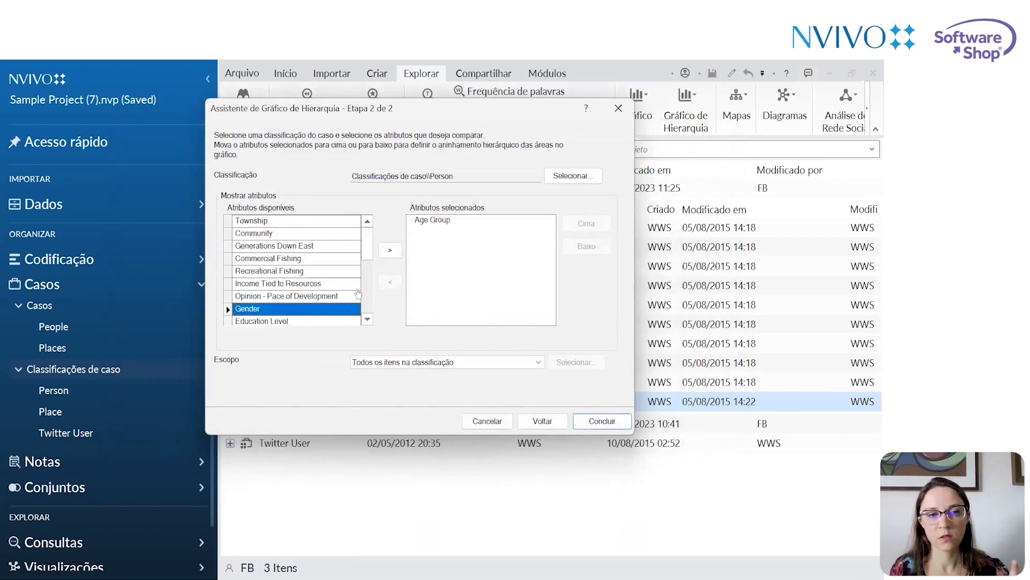
{"action": "left_click", "coordinate": [390, 250]}
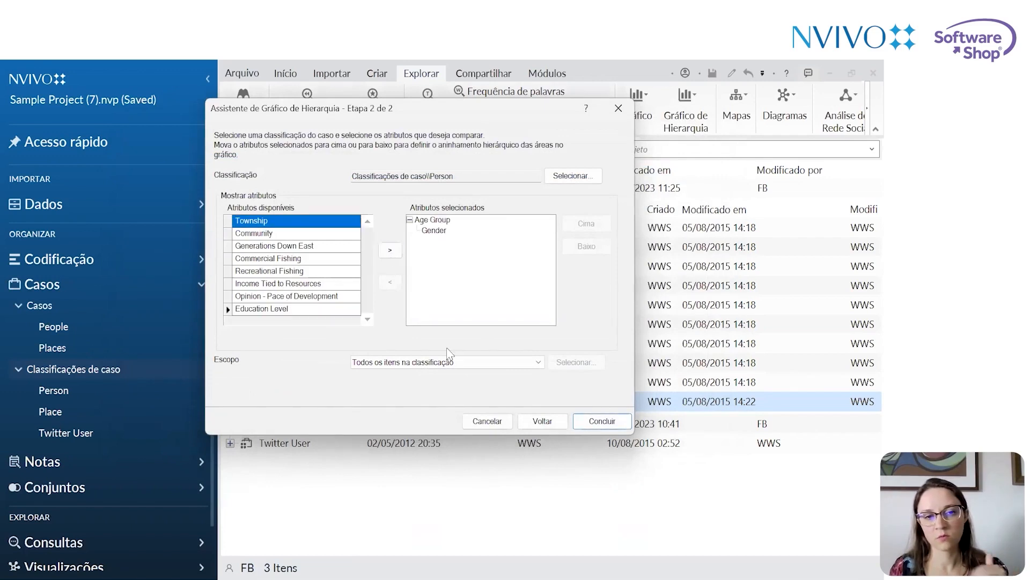
{"action": "left_click", "coordinate": [592, 423]}
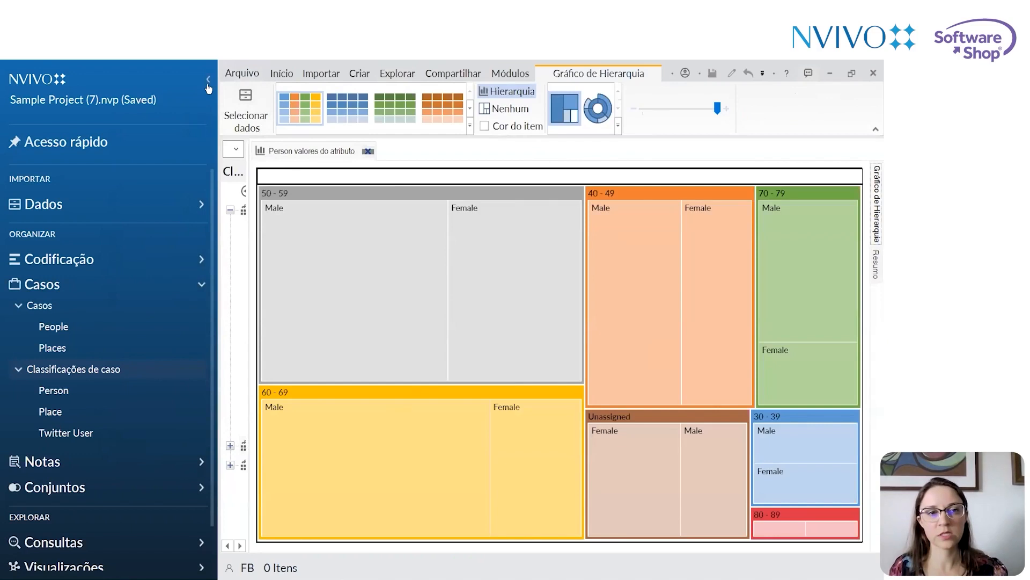
With the navigation pane collapsed, drill into the 50 - 59 age group and return to the full hierarchy chart
{"action": "left_click", "coordinate": [208, 80]}
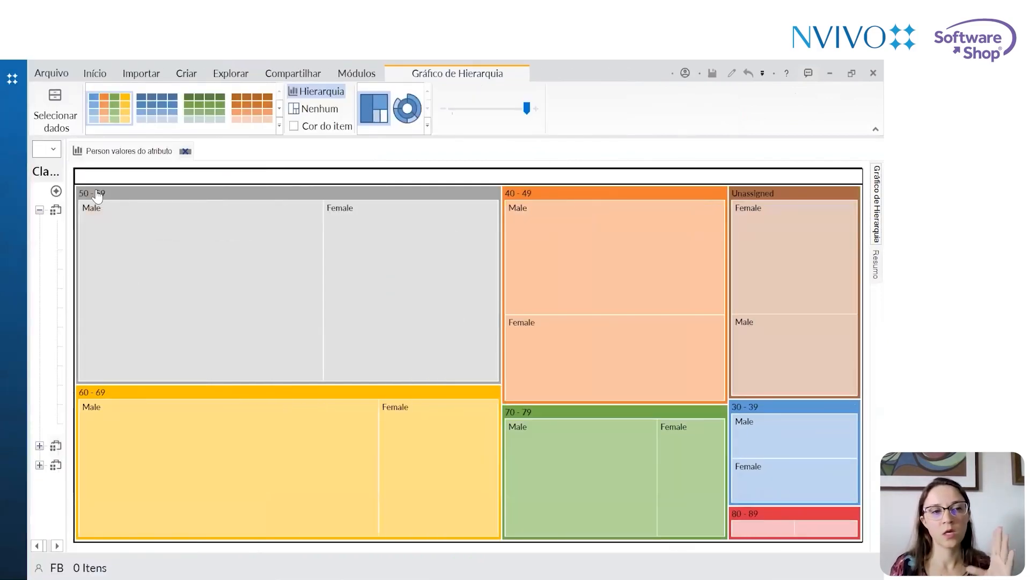
{"action": "mouse_move", "coordinate": [167, 220]}
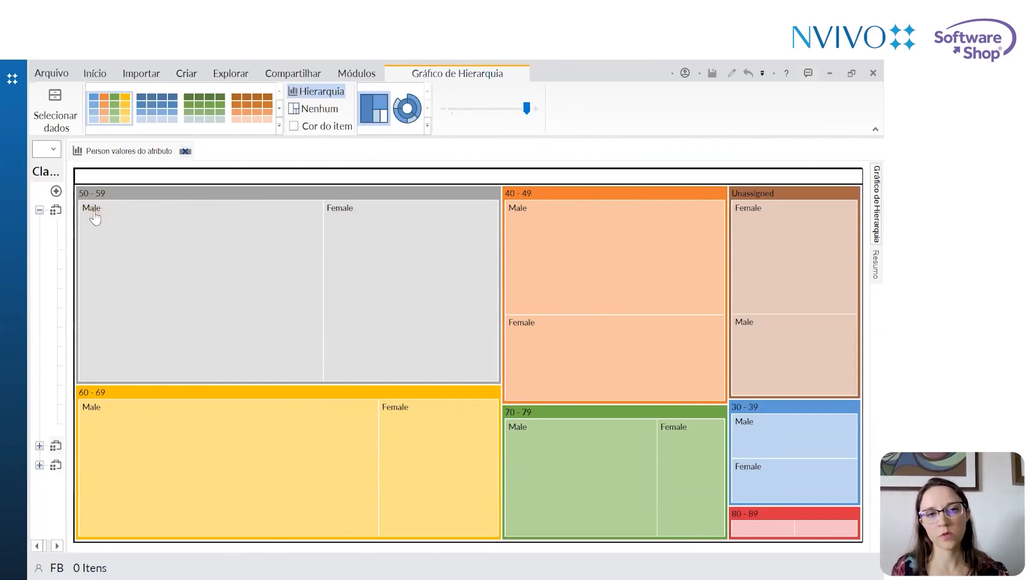
{"action": "left_click", "coordinate": [210, 194]}
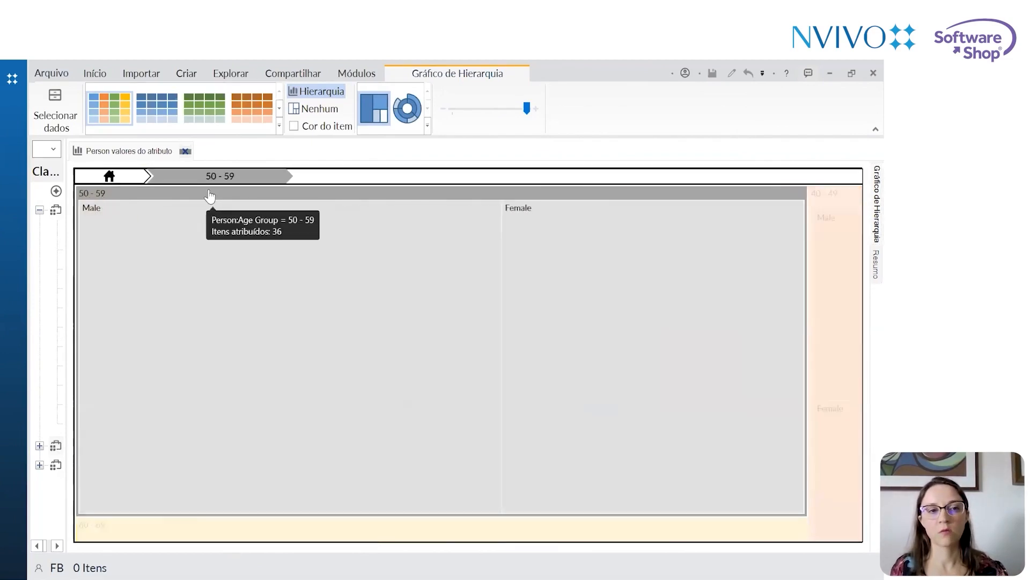
{"action": "left_click", "coordinate": [110, 177]}
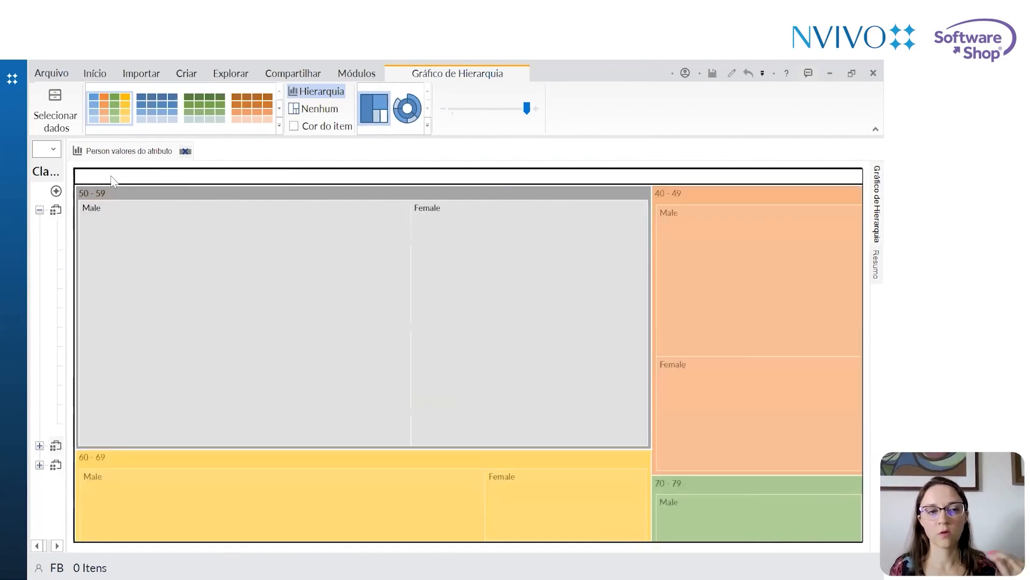
{"action": "right_click", "coordinate": [141, 196]}
{"action": "left_click", "coordinate": [142, 222]}
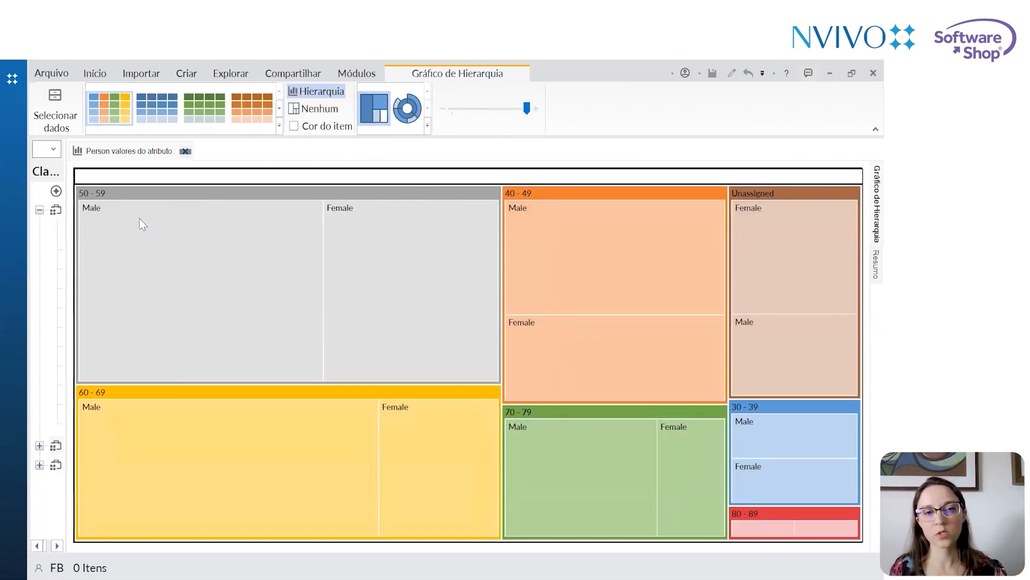
{"action": "left_click", "coordinate": [394, 386]}
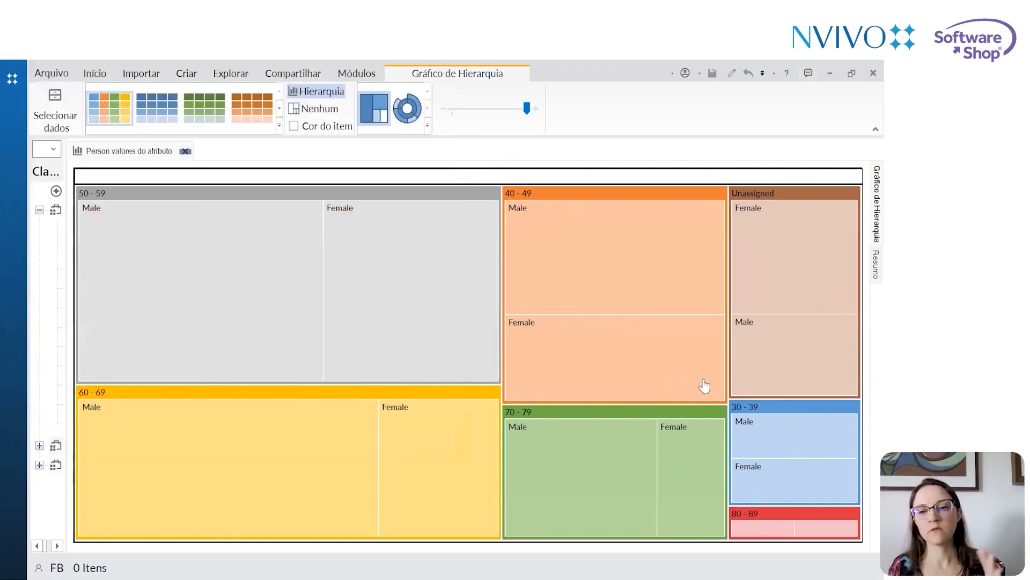
View the cases behind the Male block of the 30 - 39 age group, compare them with the chart, and close the case list
{"action": "right_click", "coordinate": [750, 426]}
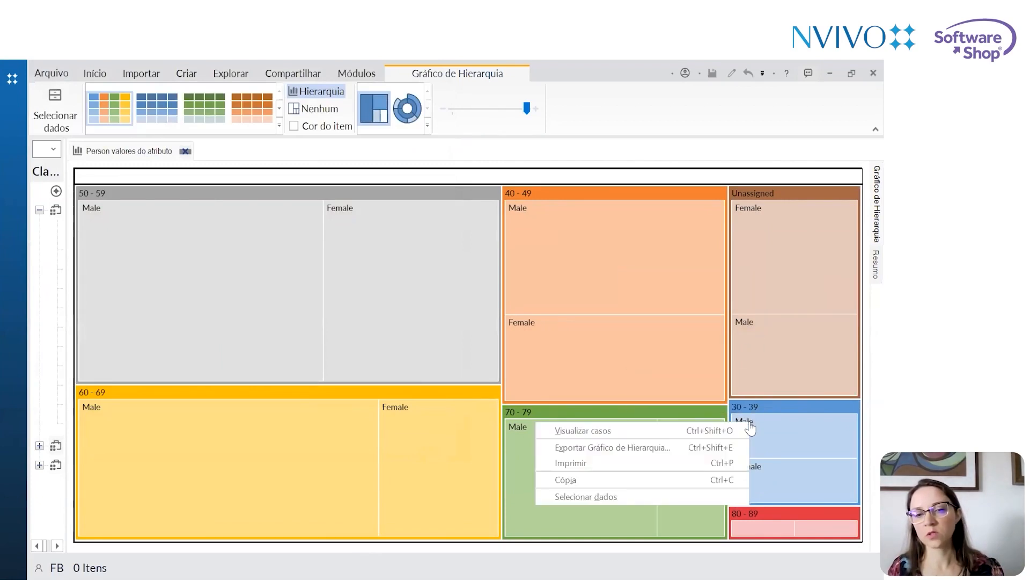
{"action": "left_click", "coordinate": [681, 430]}
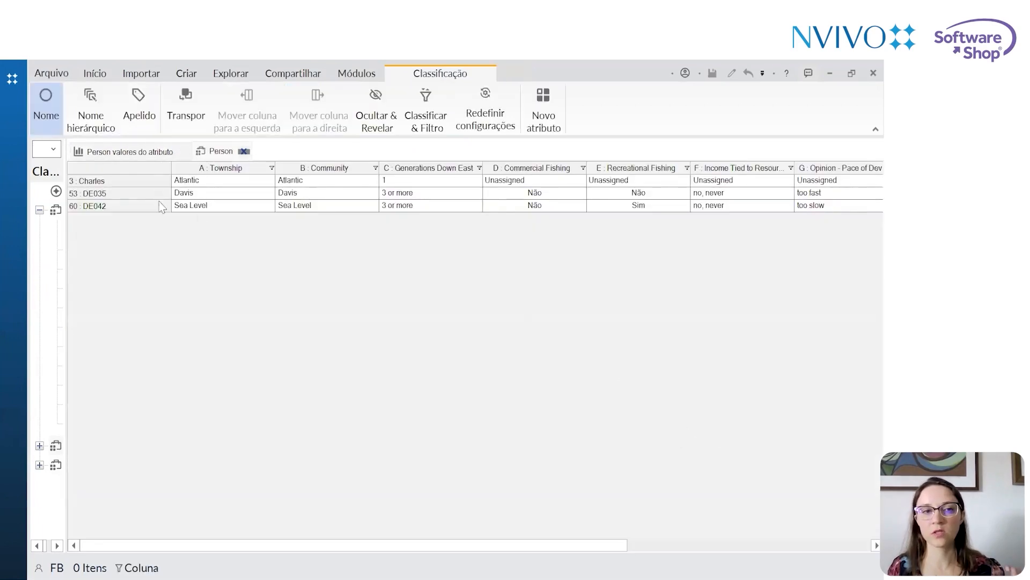
{"action": "left_click", "coordinate": [133, 152]}
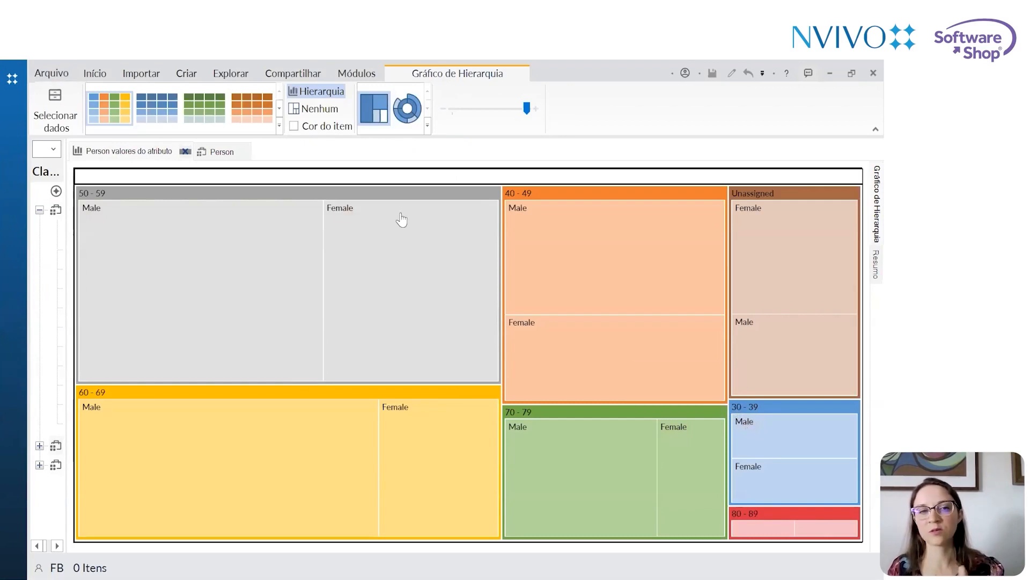
{"action": "left_click", "coordinate": [220, 153]}
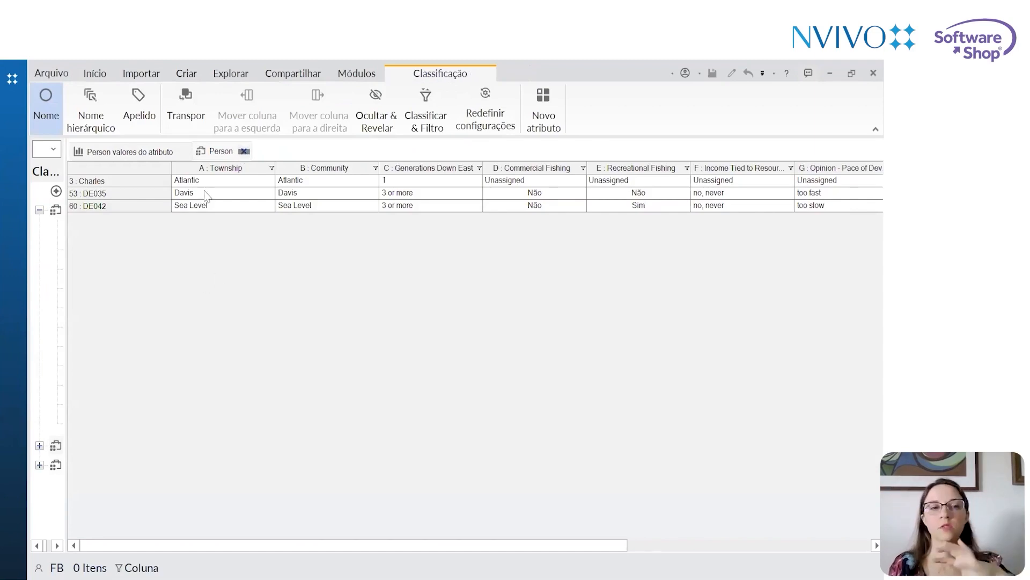
{"action": "left_click", "coordinate": [245, 152]}
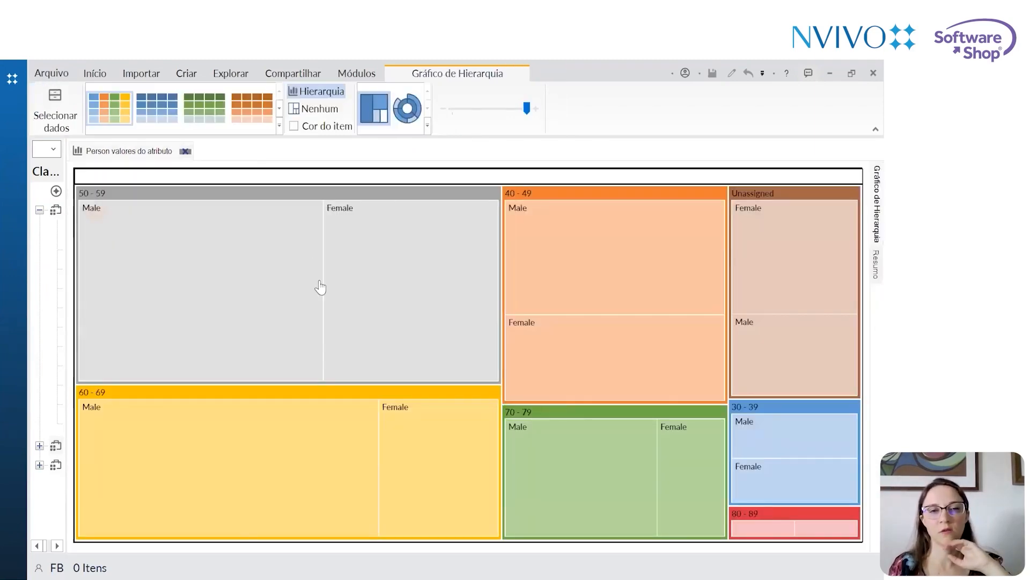